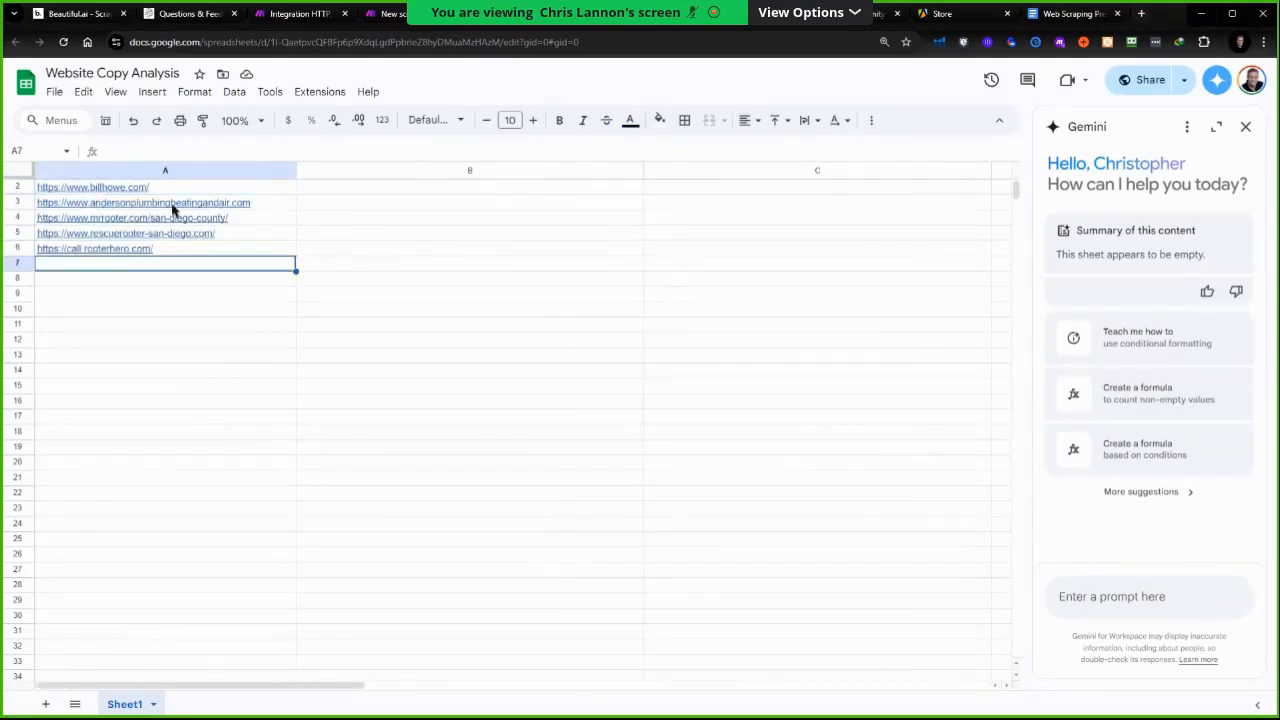
Review the spreadsheet's URL list and its Product / Service, Improvement Suggestions and Email address? columns
mouse_move(155, 188)
mouse_move(204, 192)
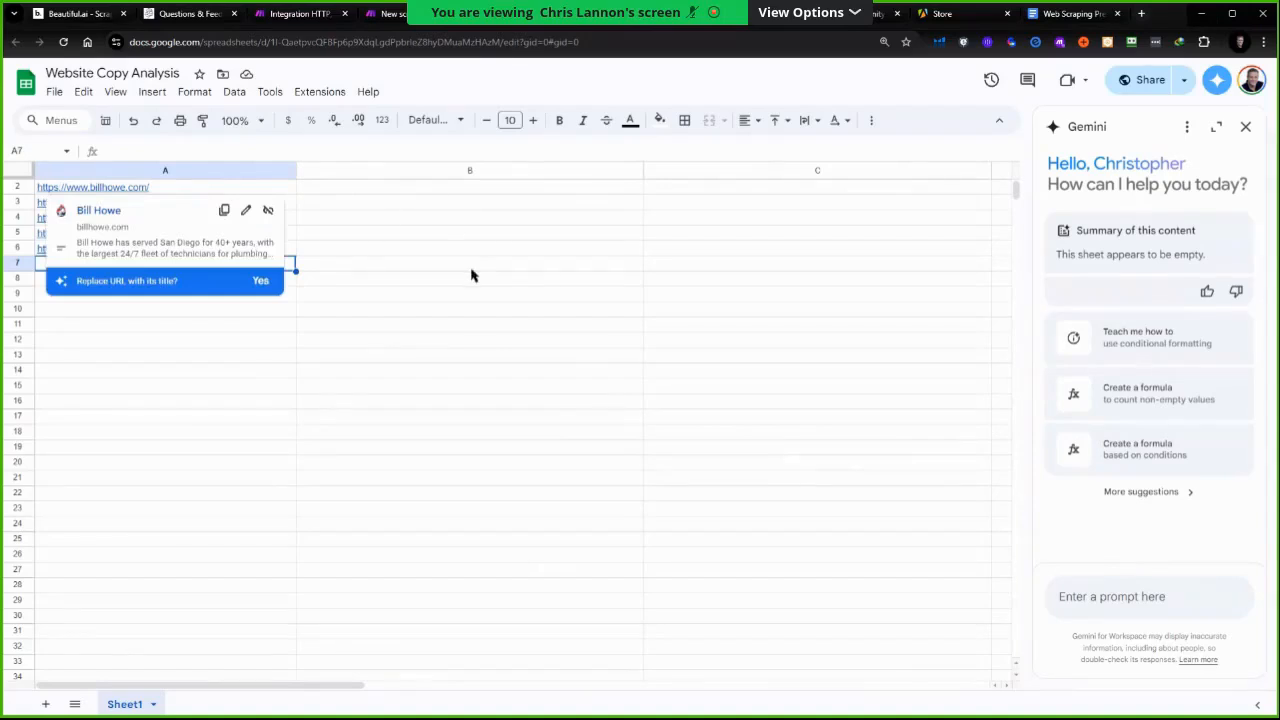
click(229, 345)
scroll(171, 274, up, 1)
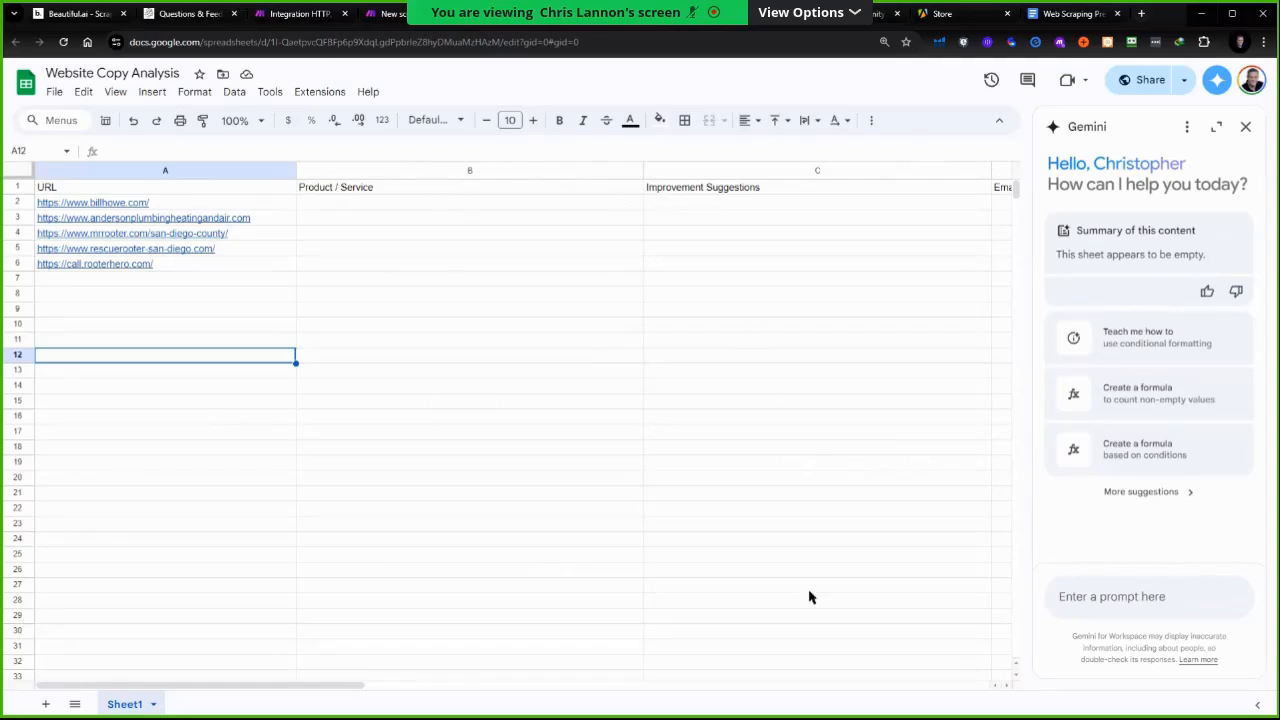
drag(371, 697, 434, 700)
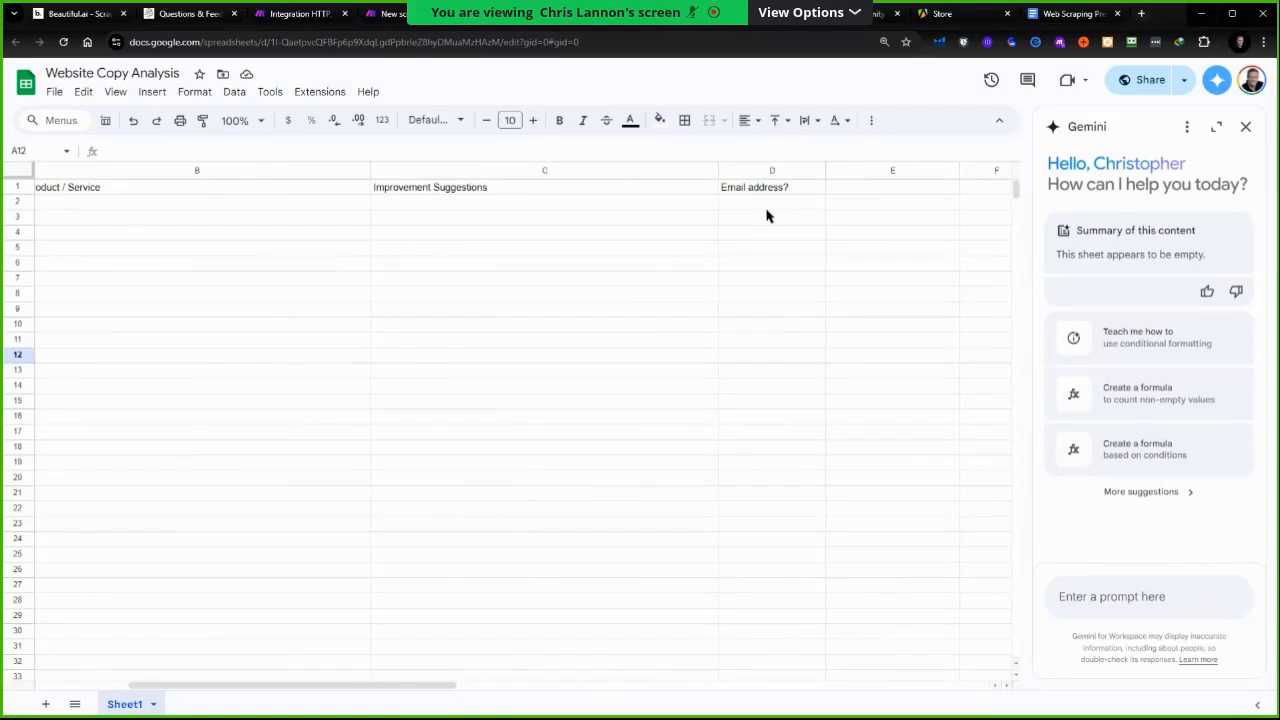
drag(446, 697, 337, 697)
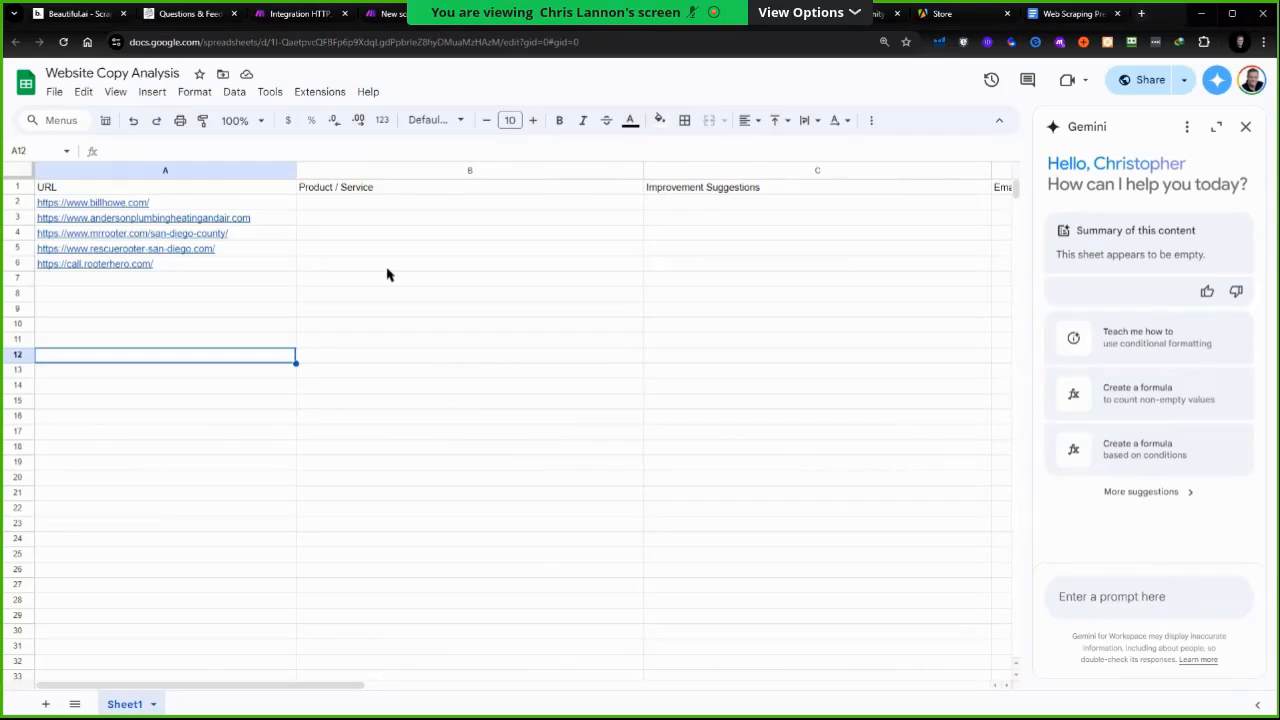
click(310, 204)
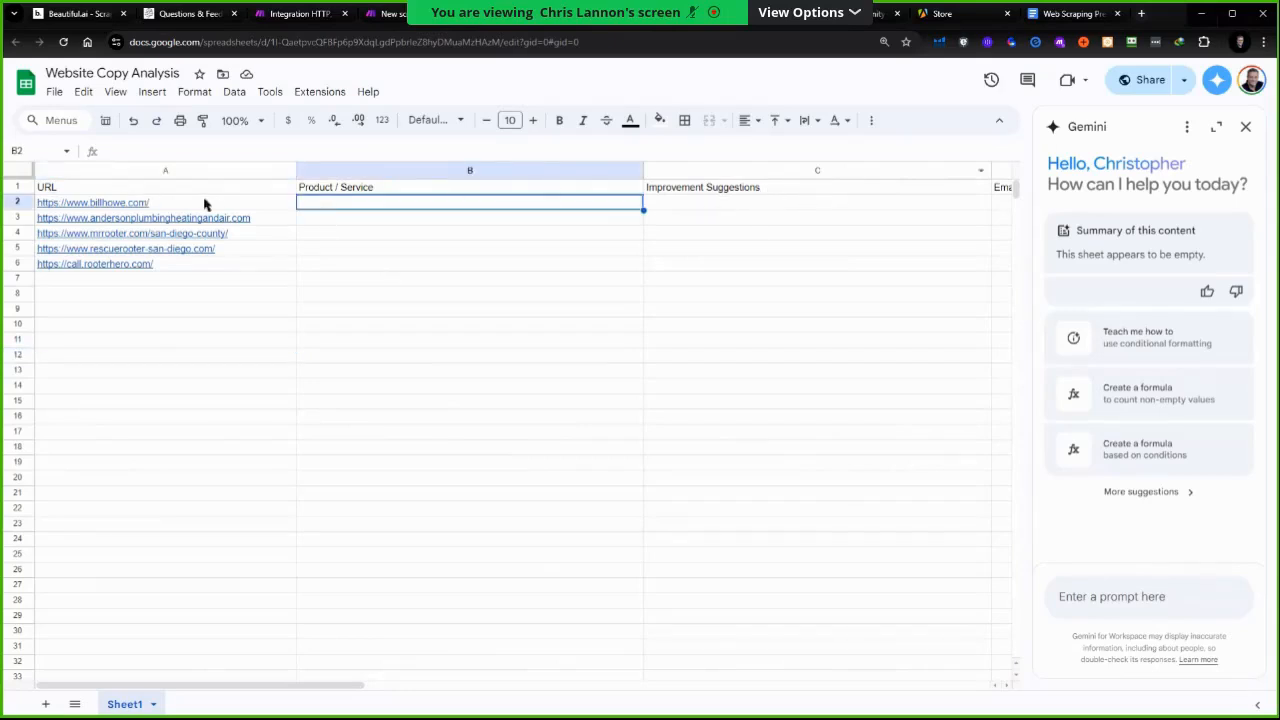
mouse_move(114, 204)
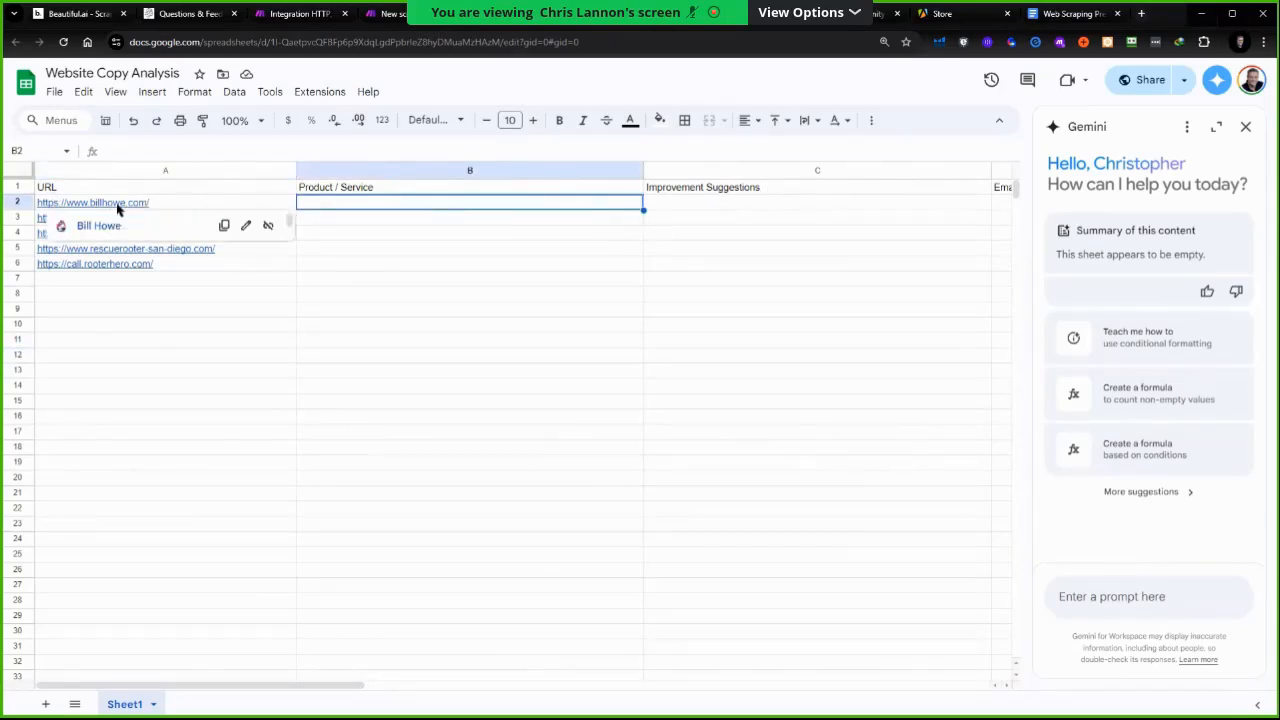
click(72, 374)
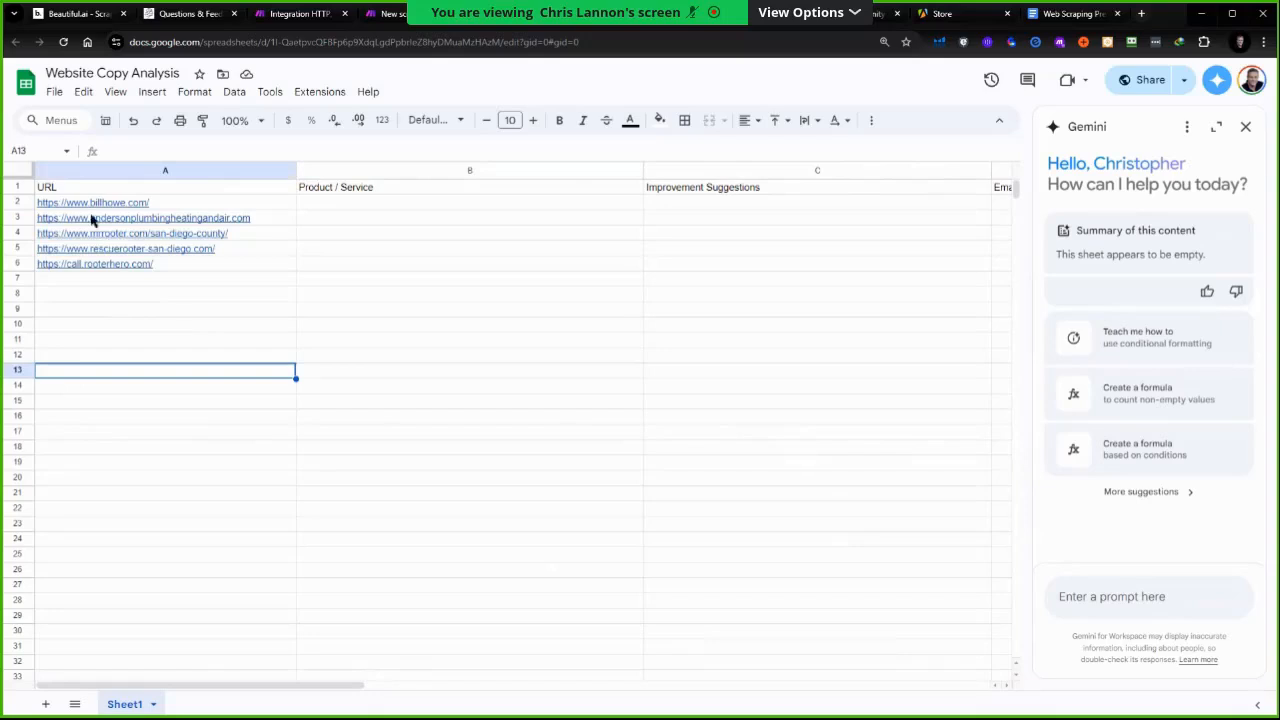
mouse_move(91, 205)
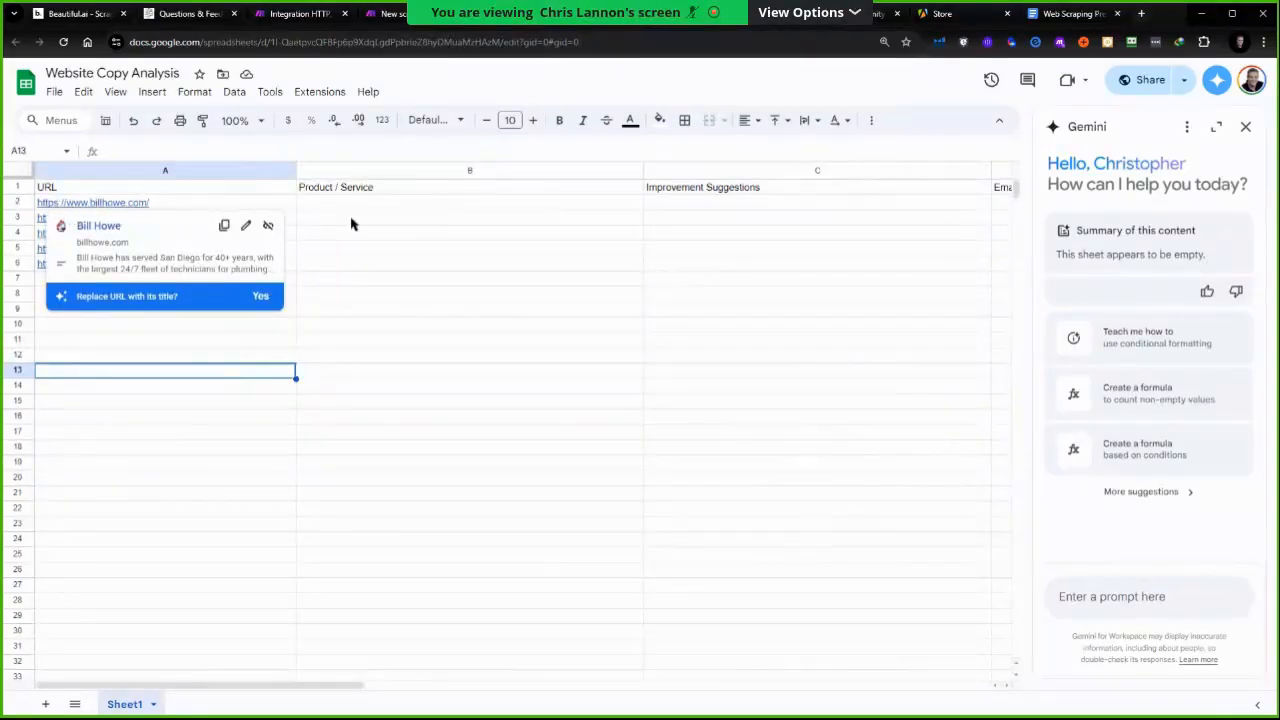
click(410, 206)
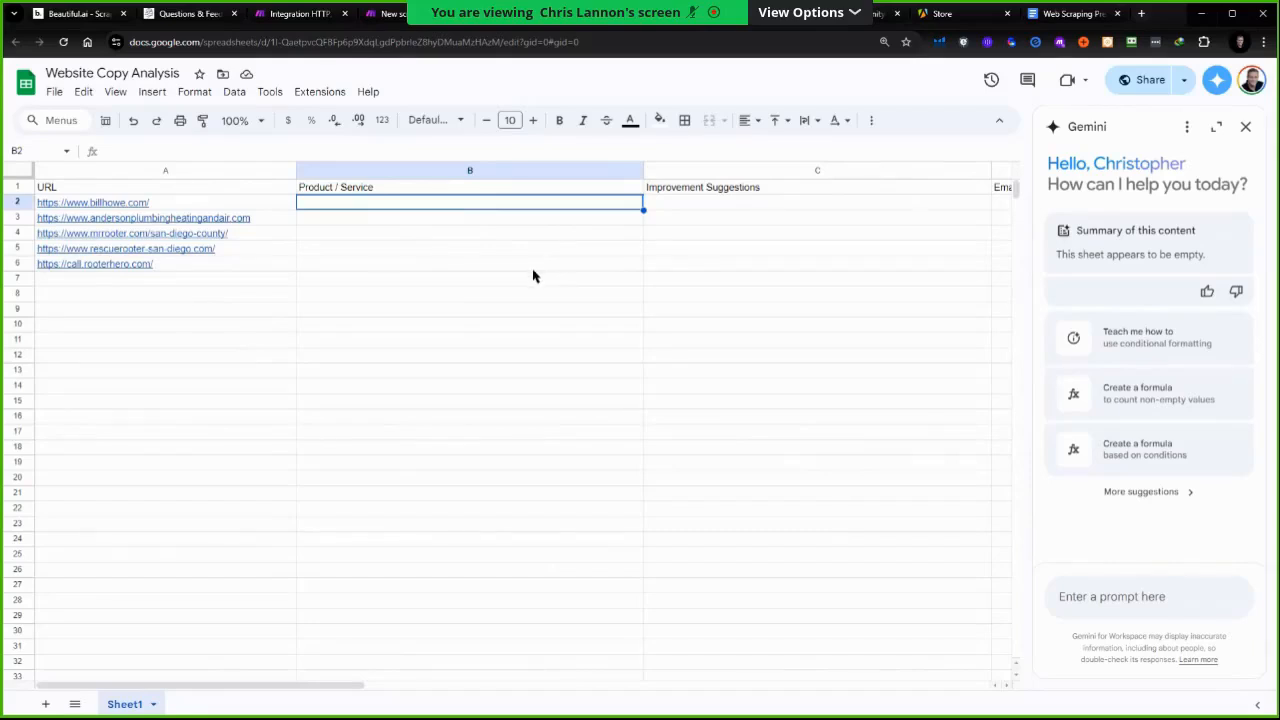
key(Left)
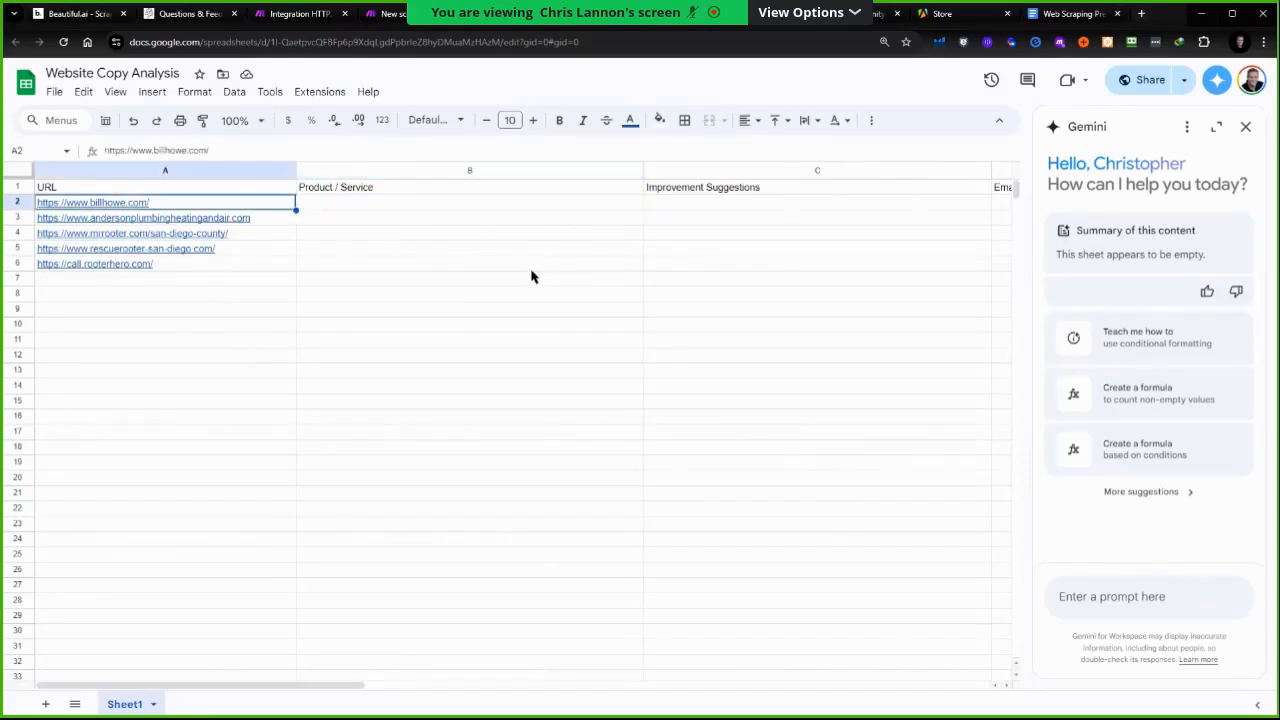
key(Right)
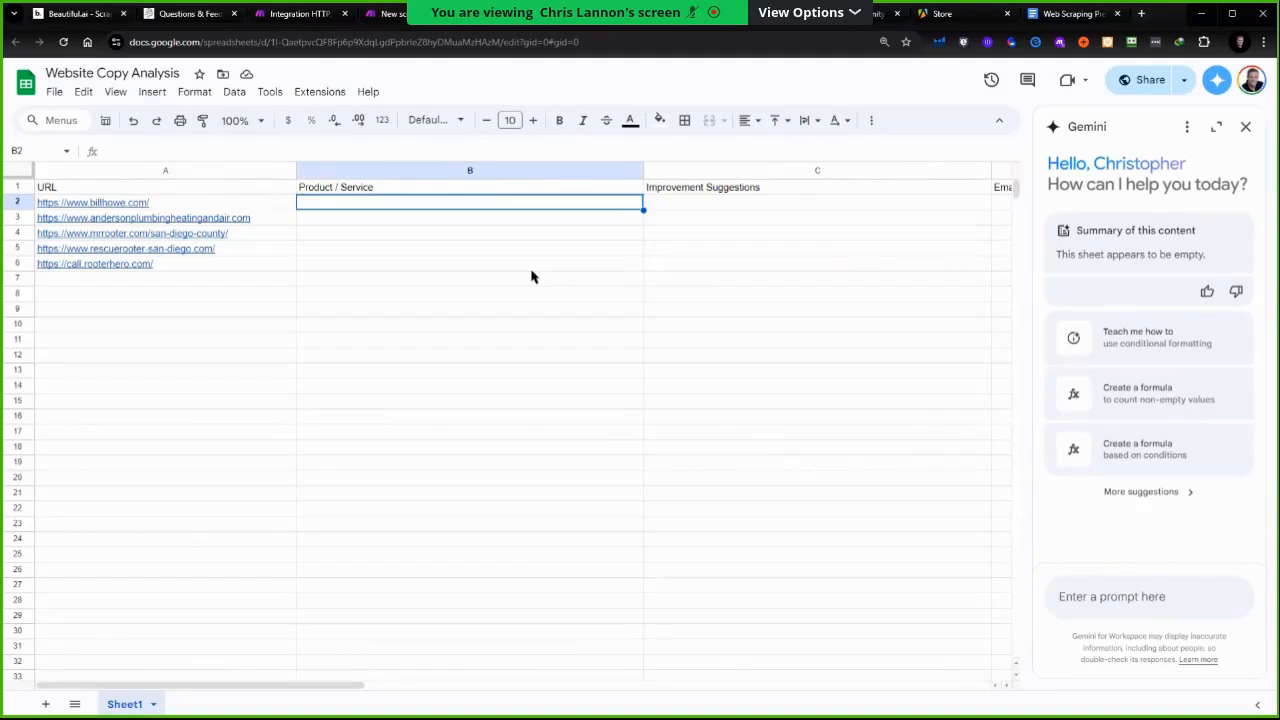
key(Right)
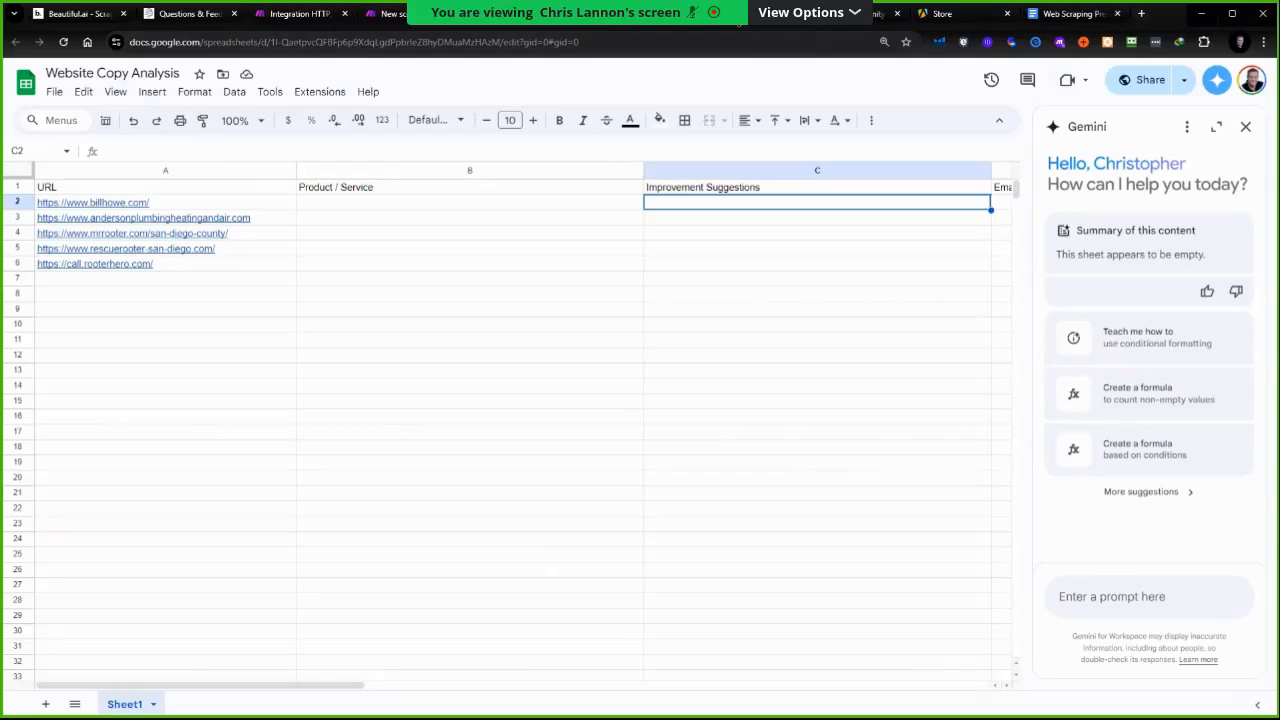
In ChatGPT, ask as a marketing expert and copywriter which framework to use to suggest improvements for a website's home page copy
click(716, 24)
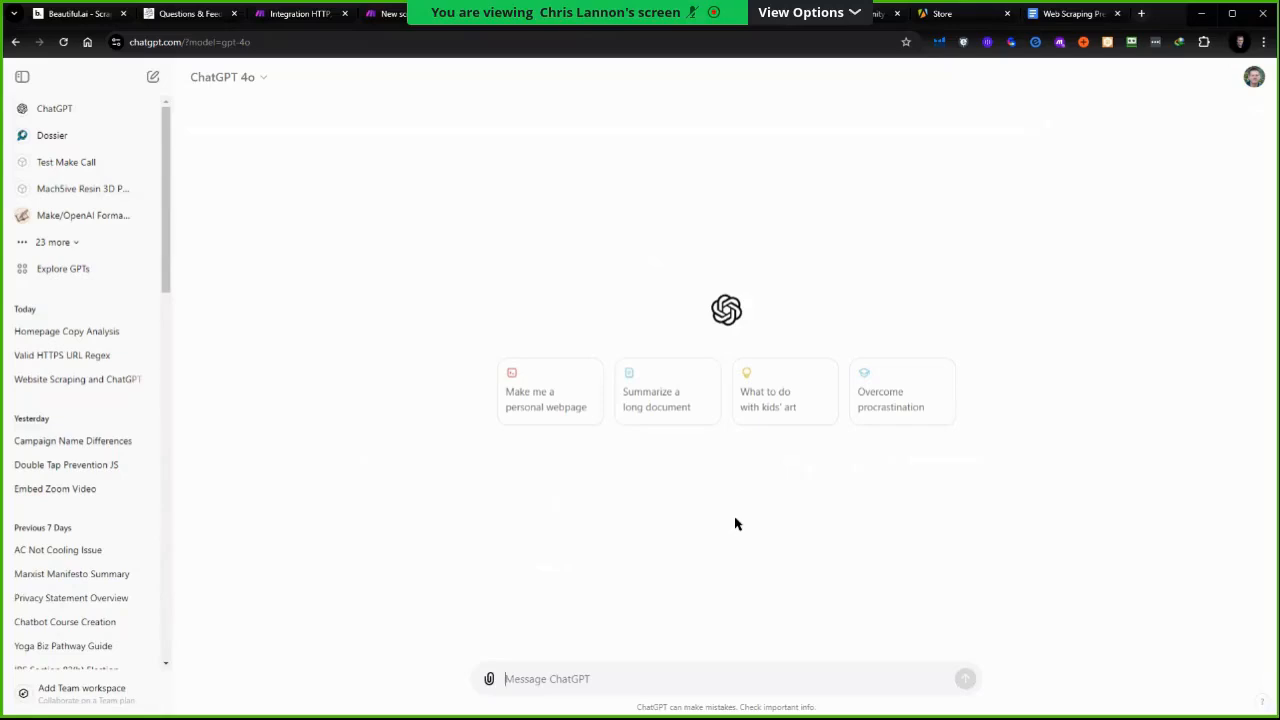
text(Assume t)
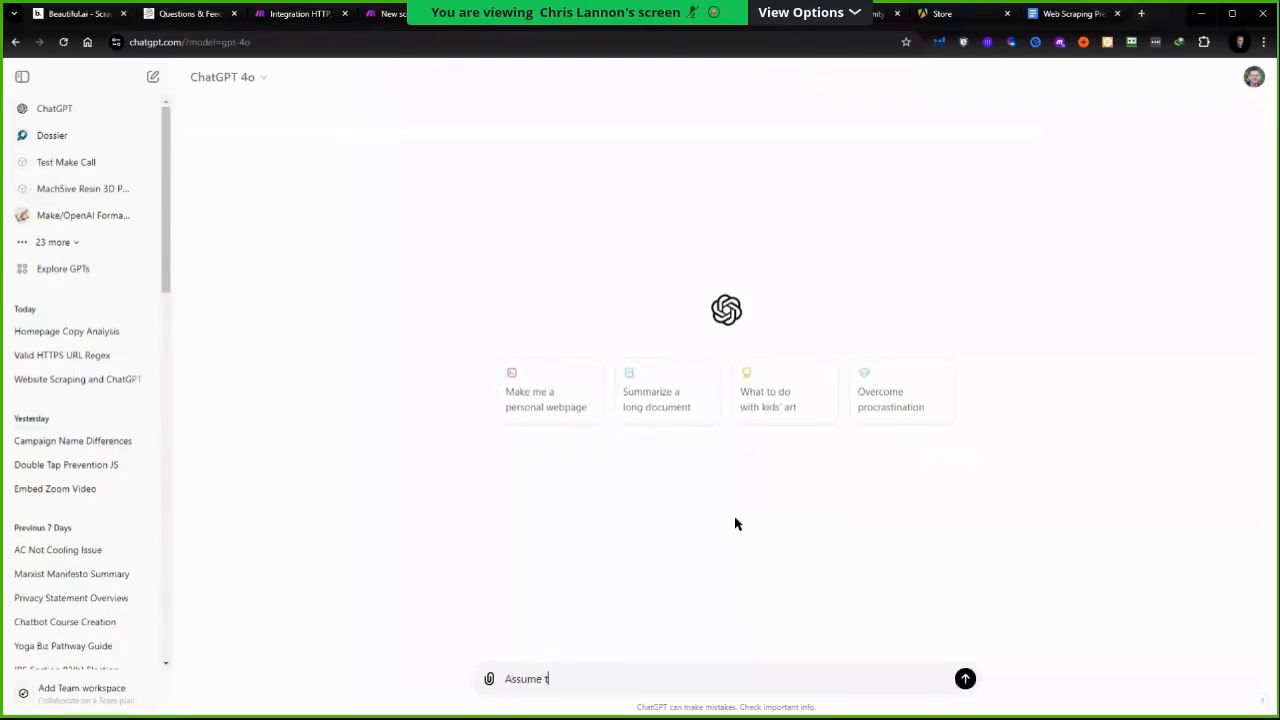
text(he role of a marketing expert and copy writer. W)
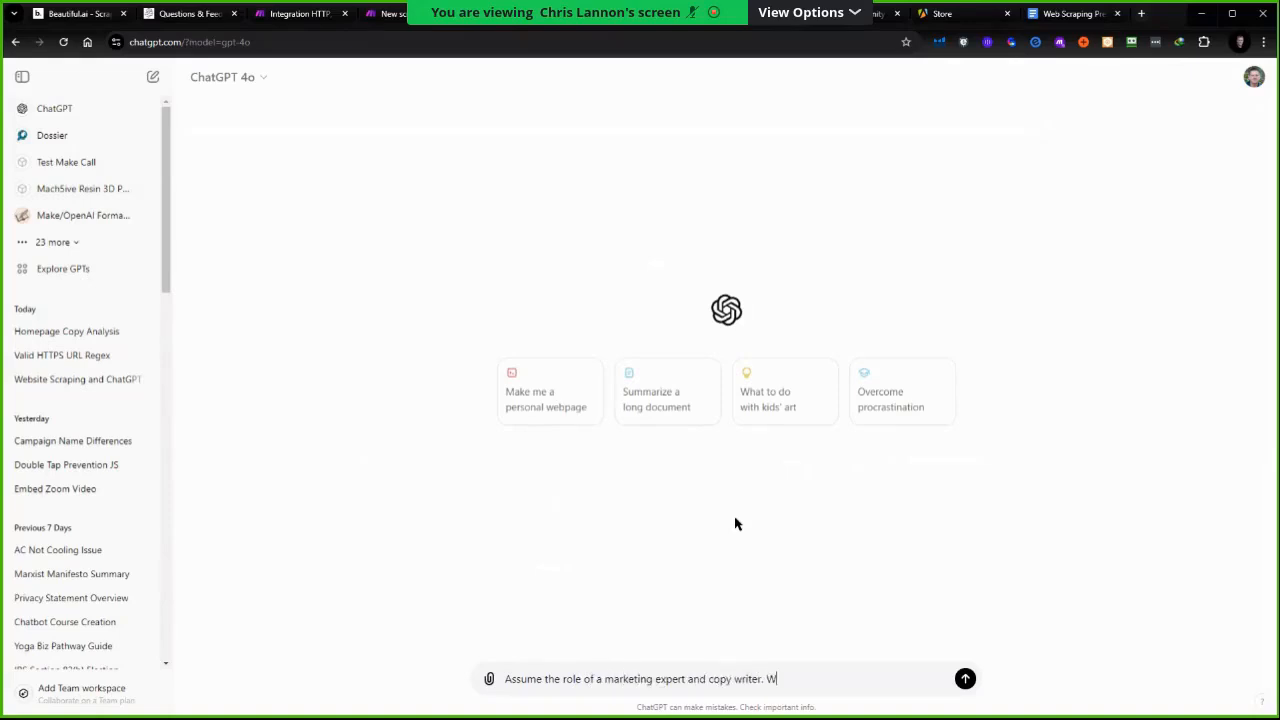
text(hat framework would I use)
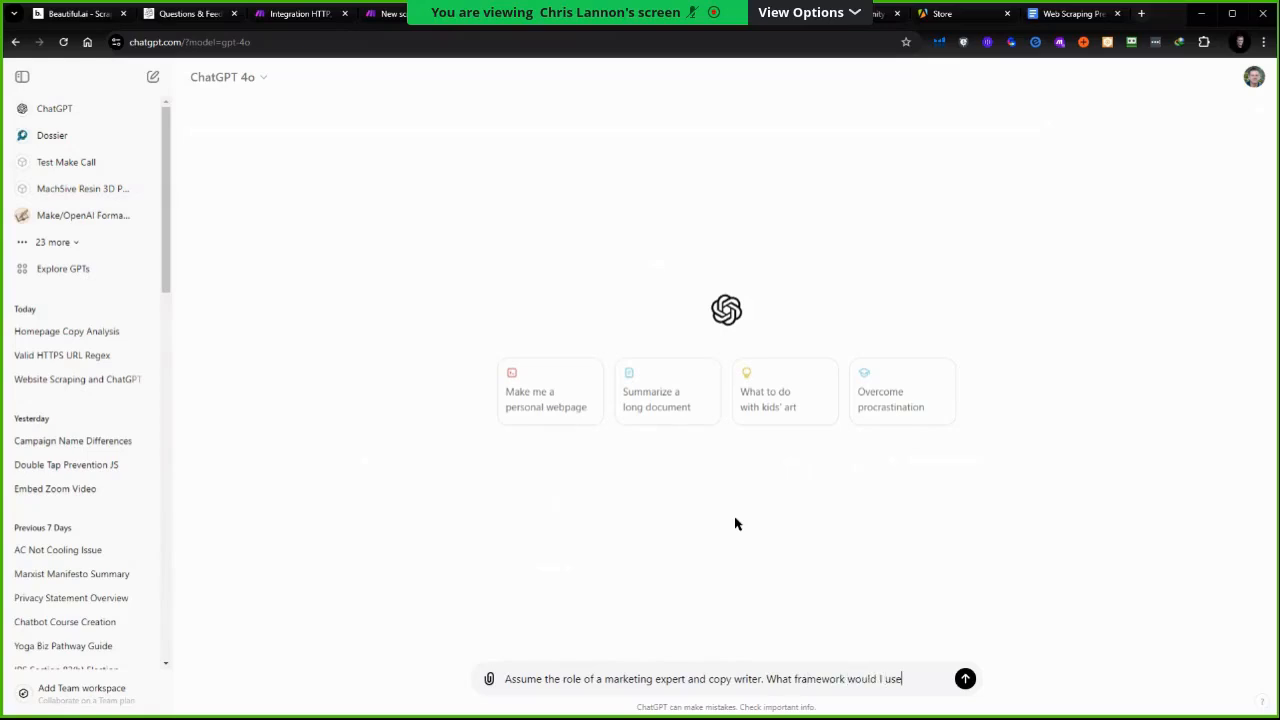
text( to suggest improvments for copy h)
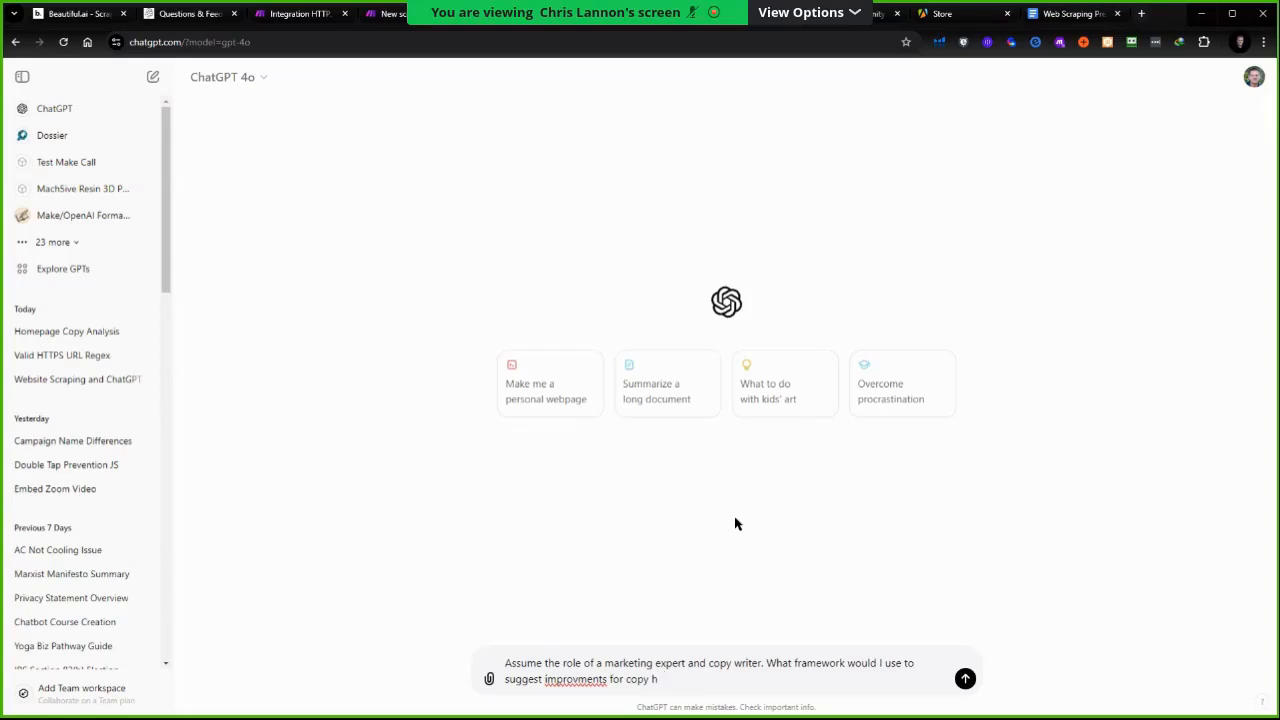
text(oe home page of a website.)
key(Return)
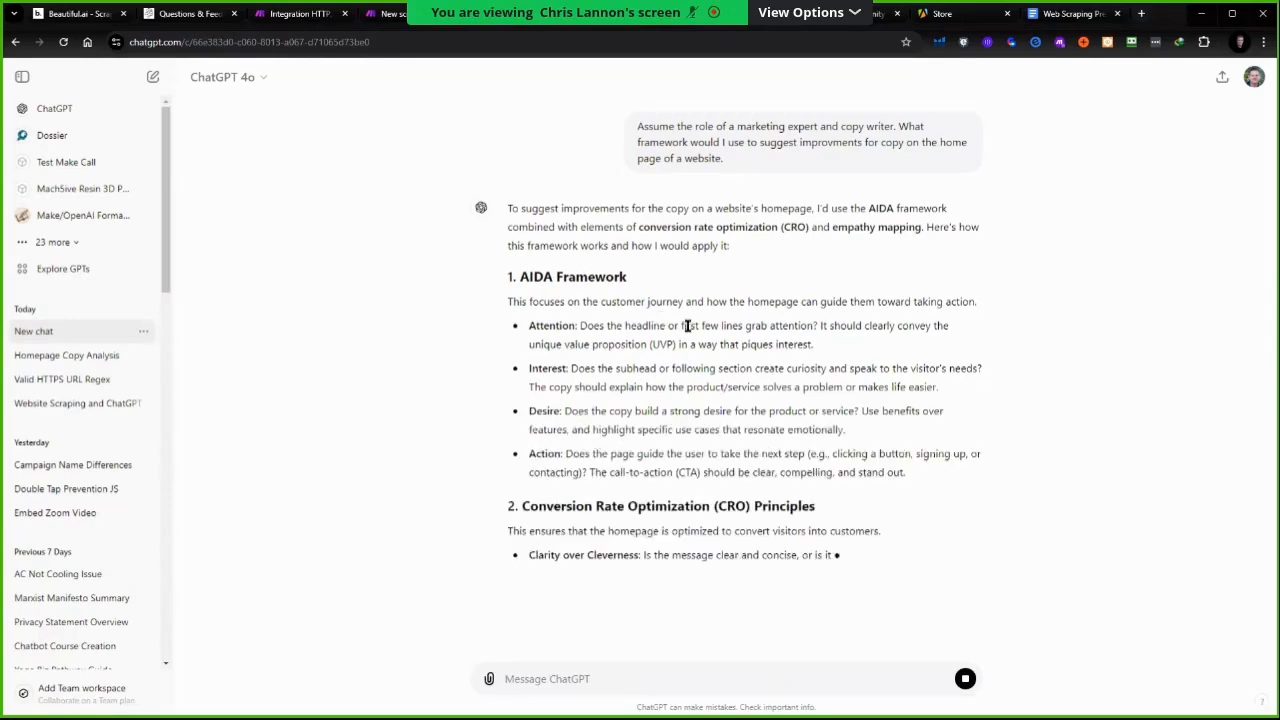
scroll(737, 389, down, 1)
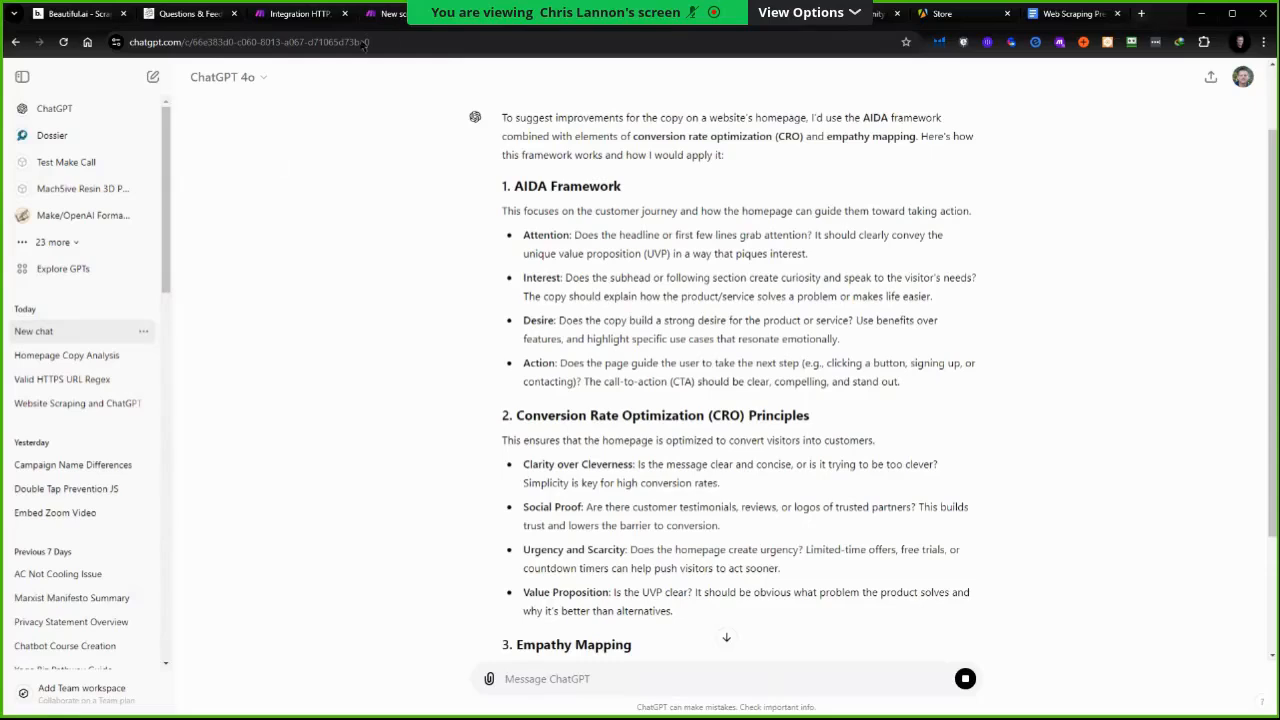
In the new Make scenario, add a Google Sheets Get Range Values module
click(384, 14)
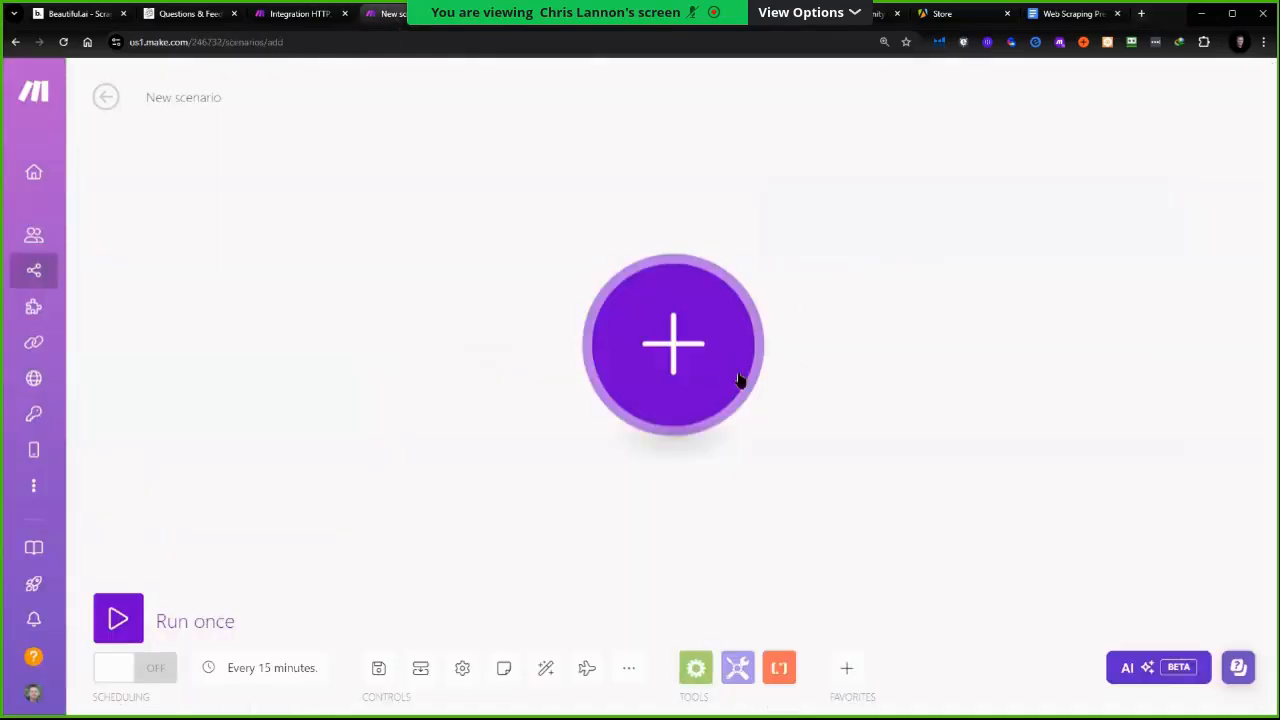
click(849, 680)
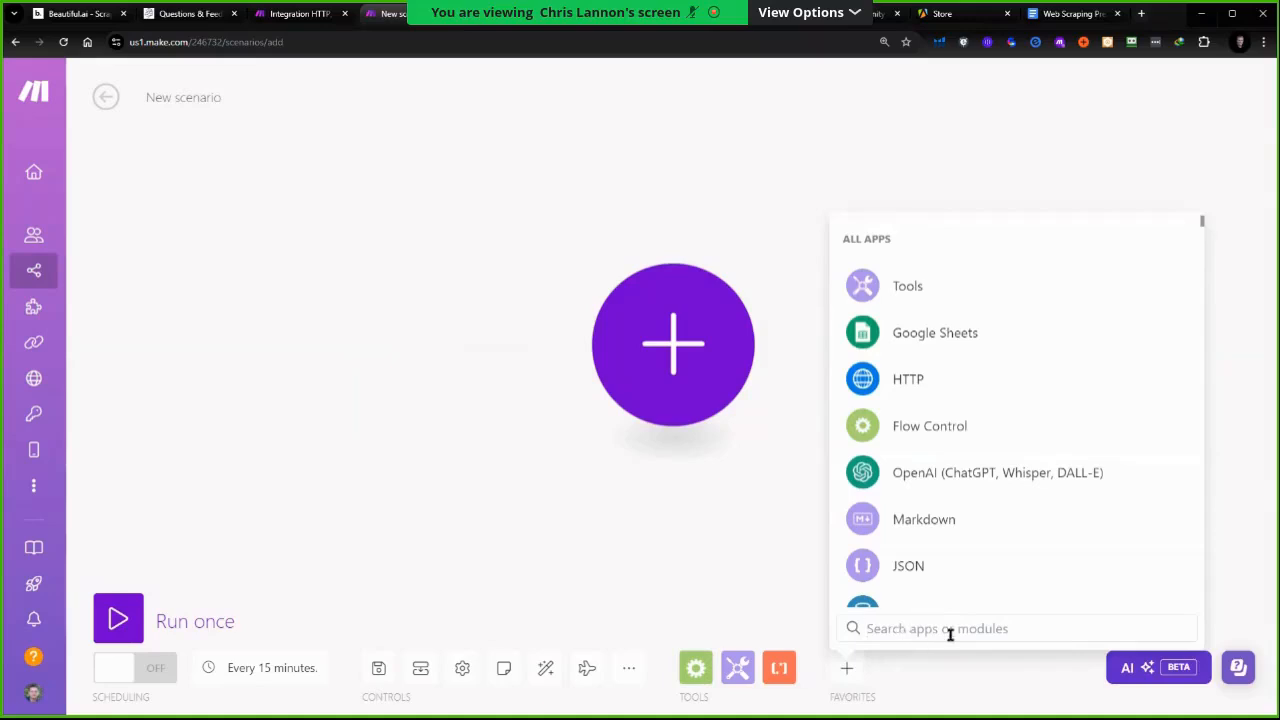
click(935, 332)
scroll(950, 468, down, 2)
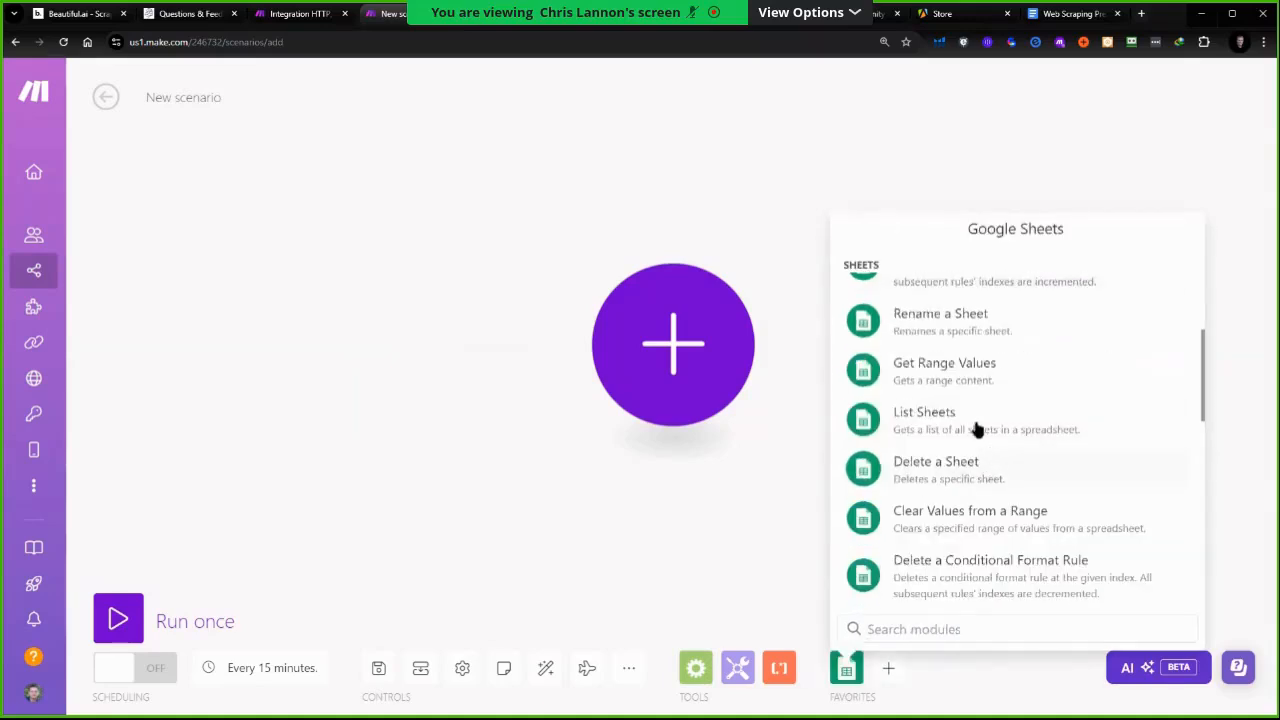
click(937, 372)
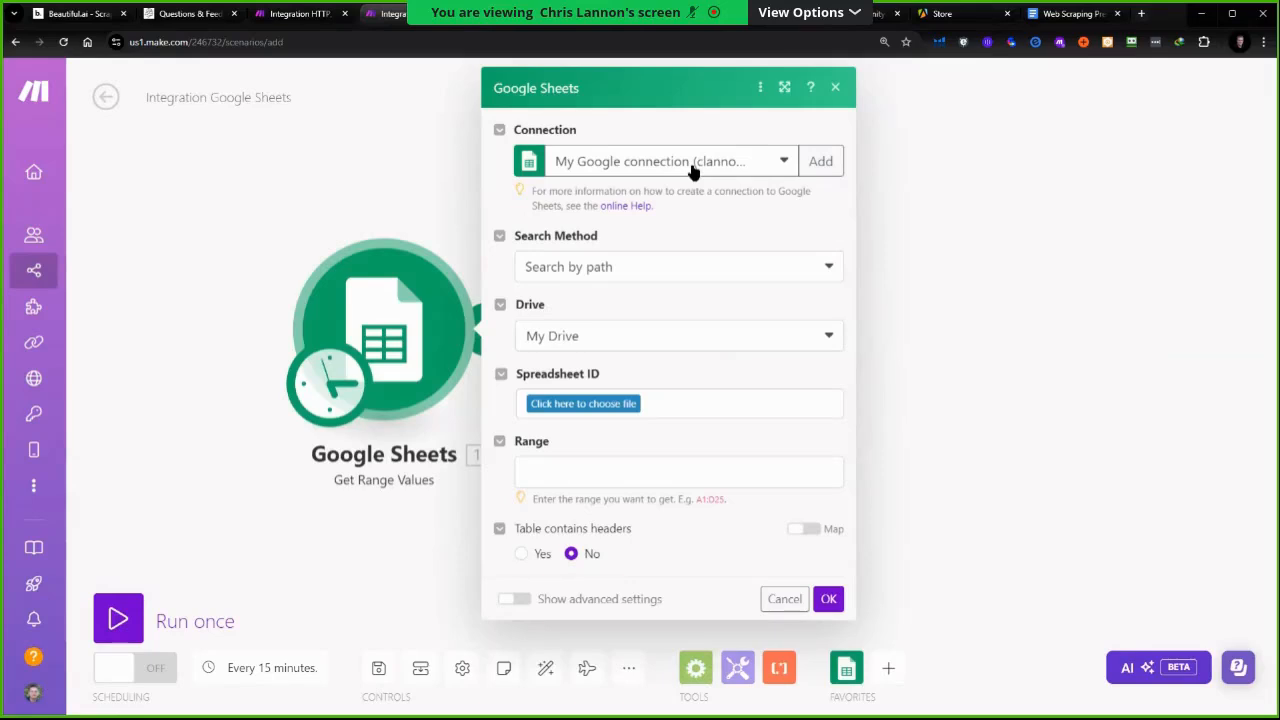
Set the module to search by path, pick the Website Copy Analysis spreadsheet in CAIO Community, and choose Sheet1
click(615, 272)
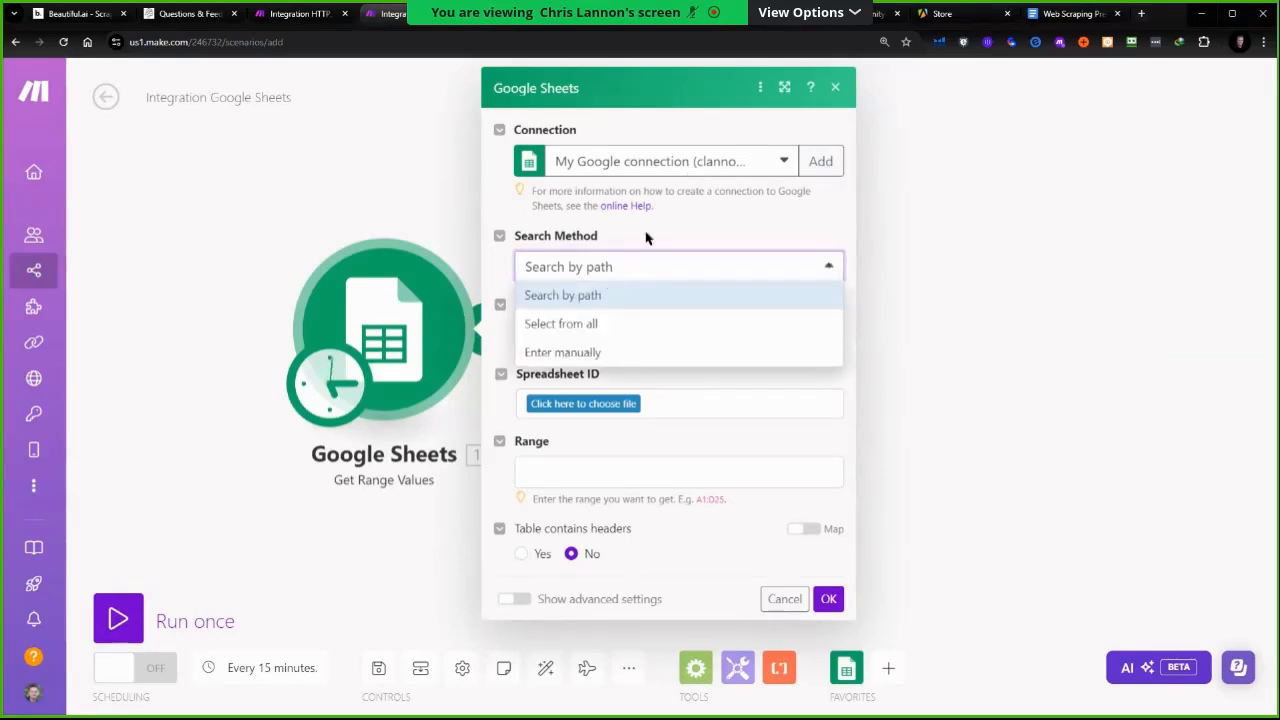
click(600, 295)
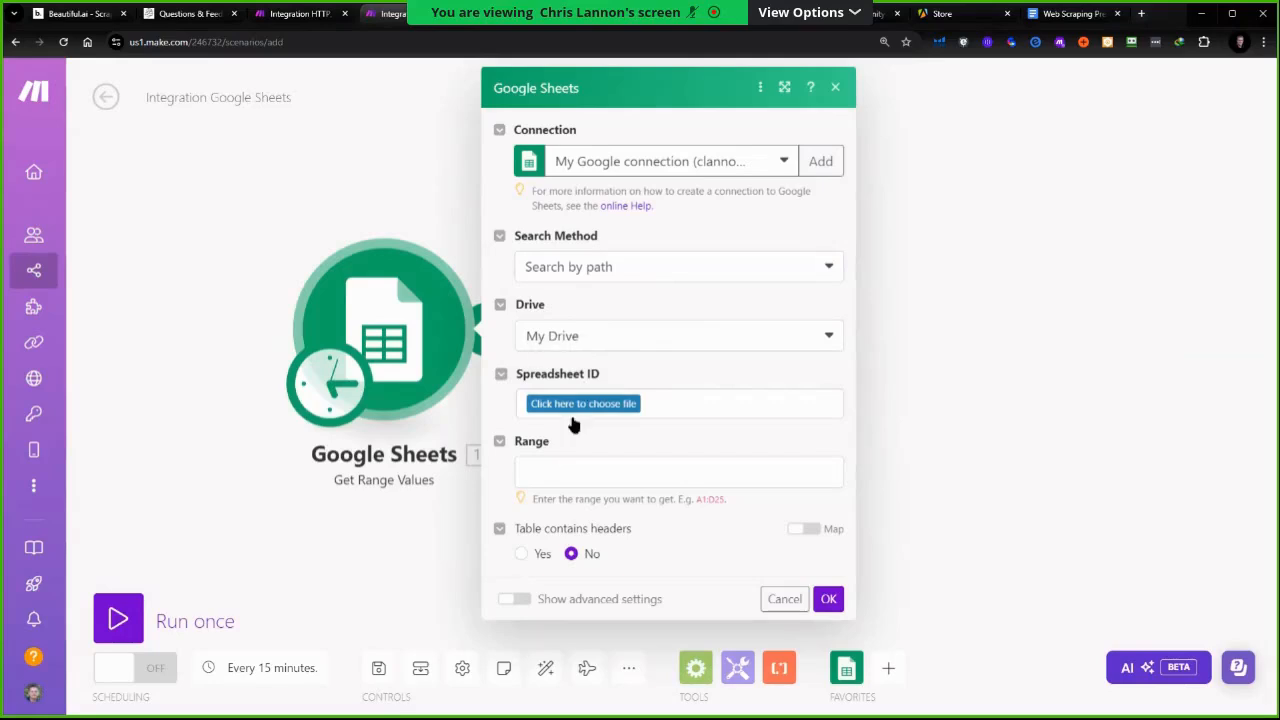
click(577, 406)
scroll(600, 529, down, 10)
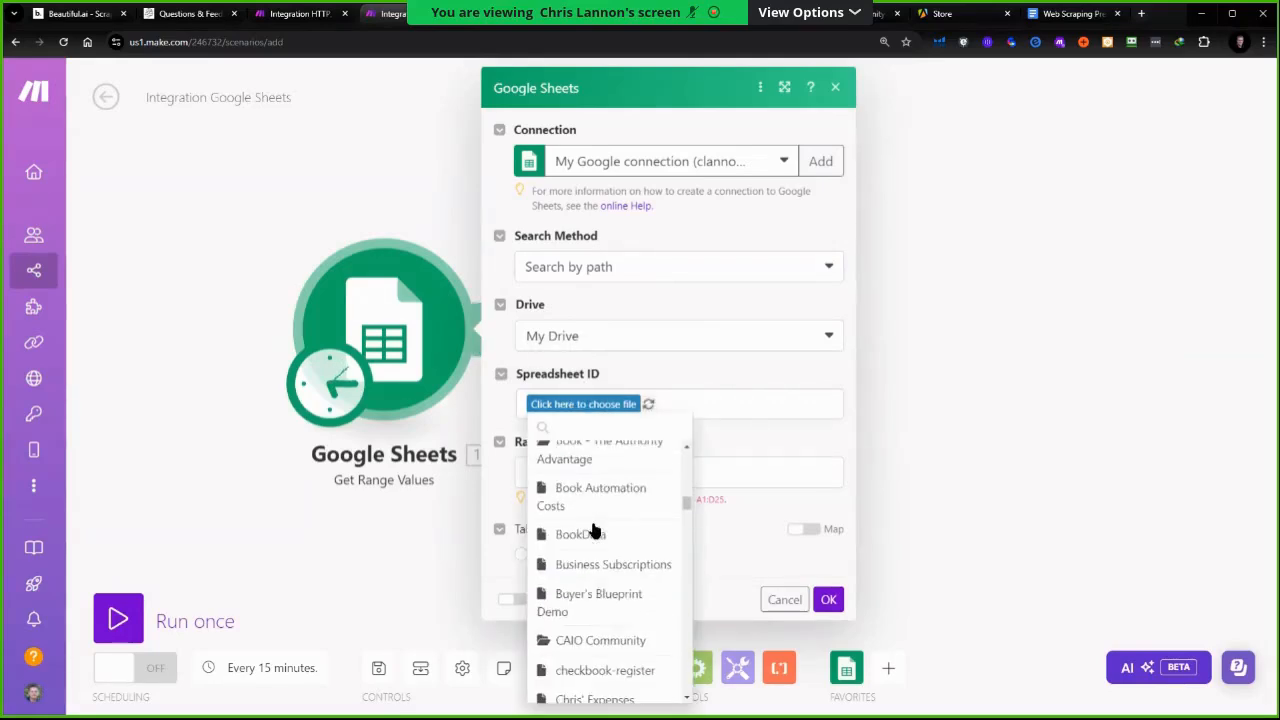
scroll(593, 535, down, 3)
click(587, 512)
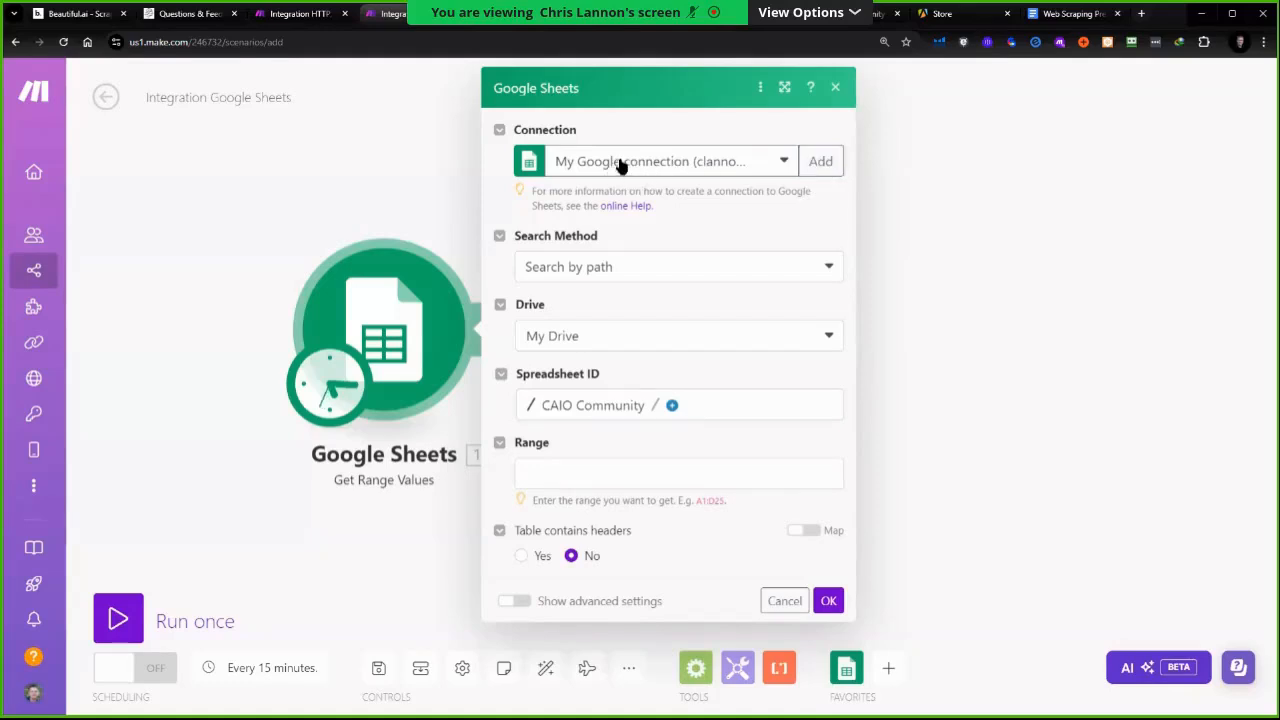
click(672, 405)
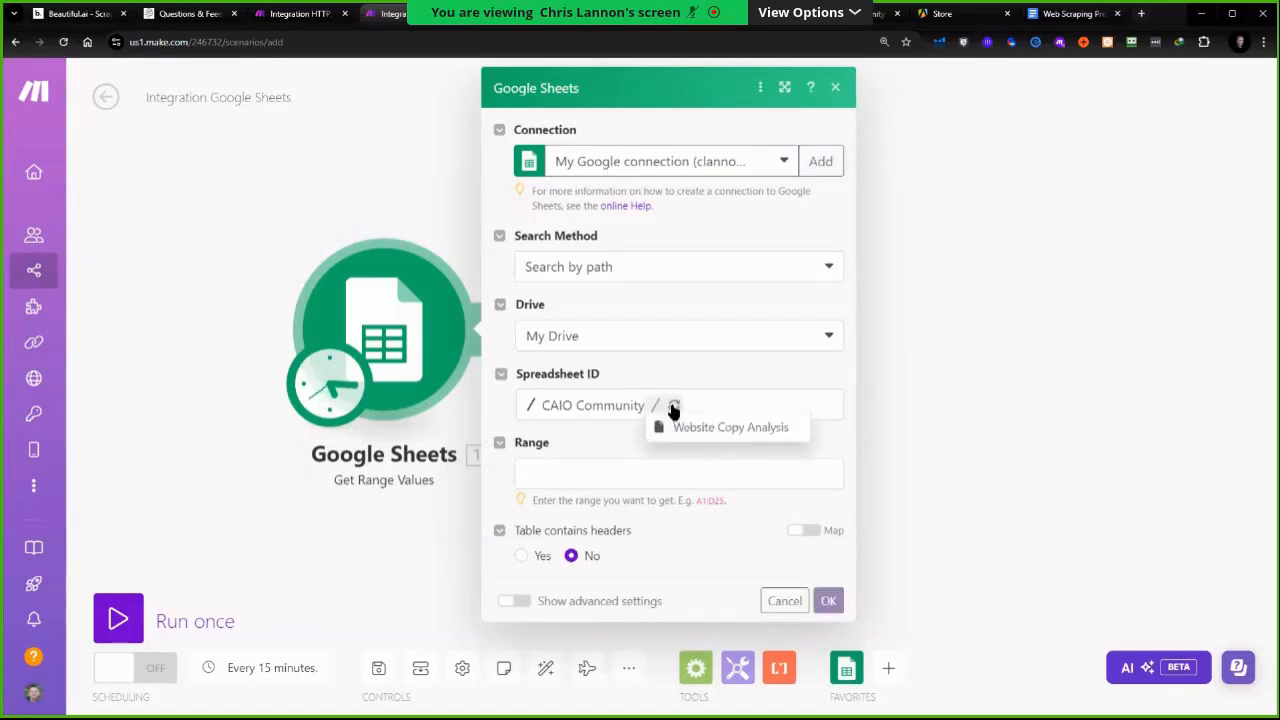
click(690, 428)
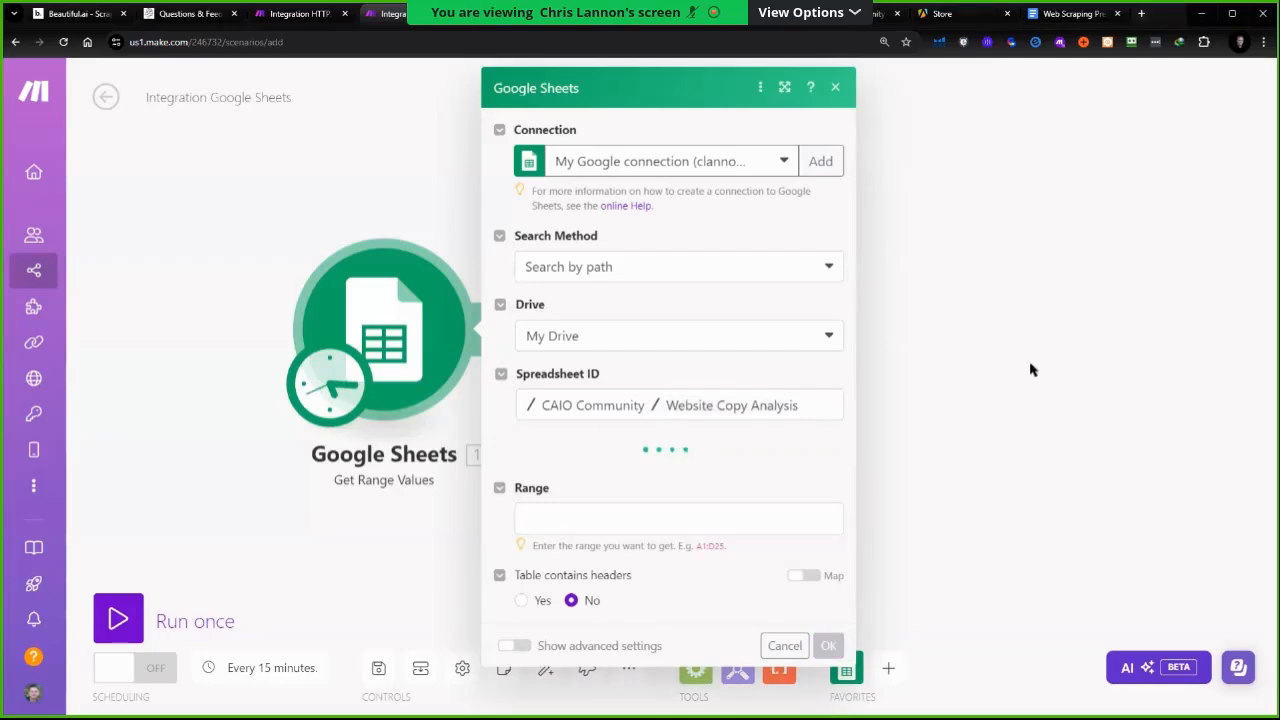
click(540, 478)
click(545, 500)
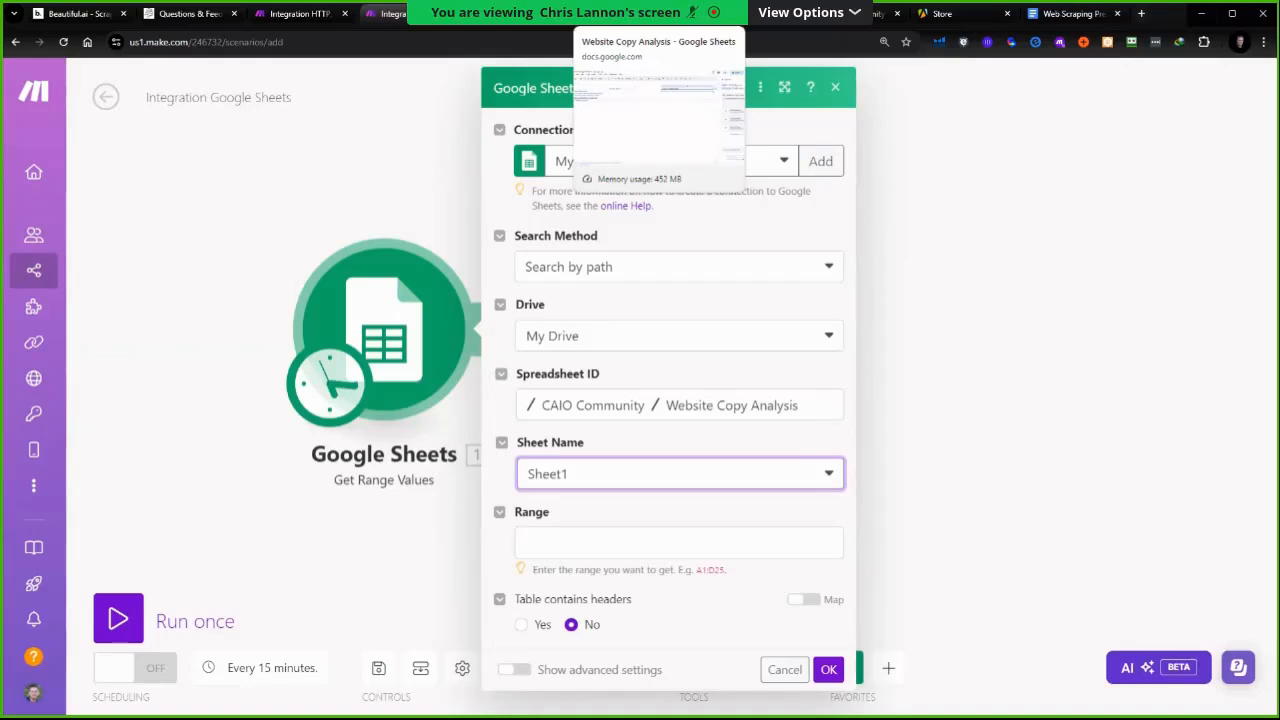
Return to the spreadsheet to check which rows and columns hold the data
click(630, 13)
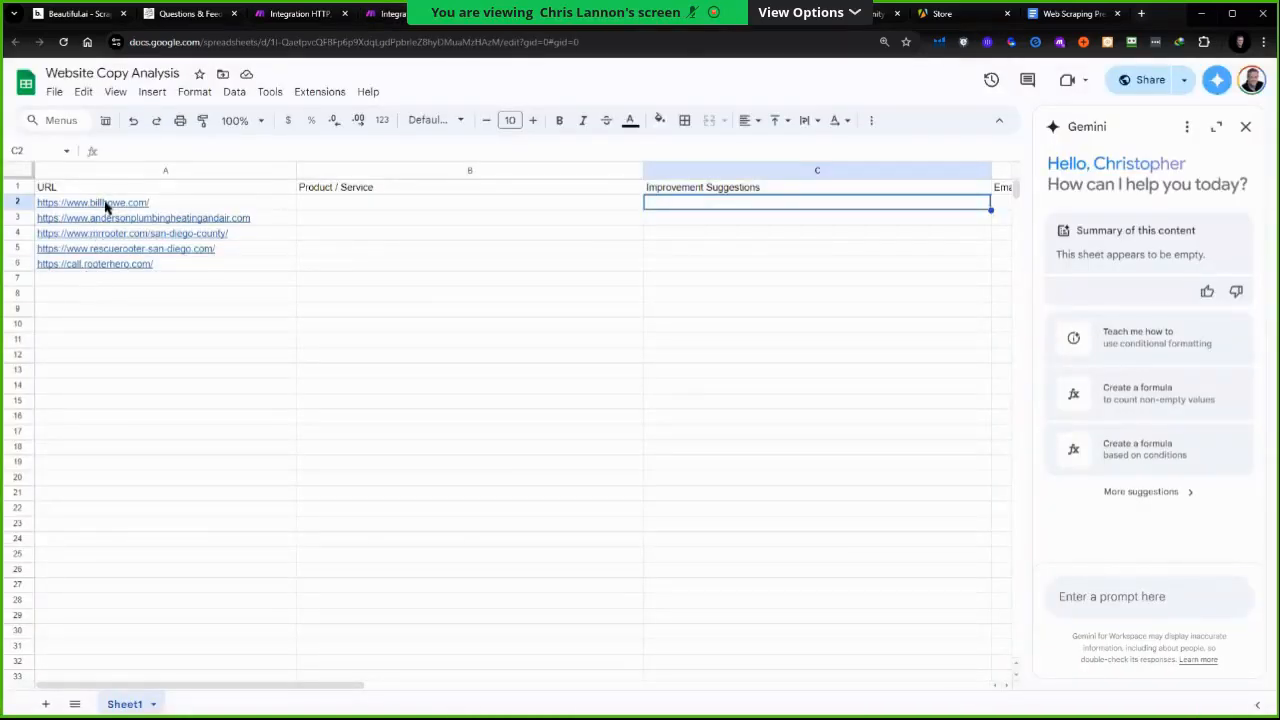
mouse_move(52, 206)
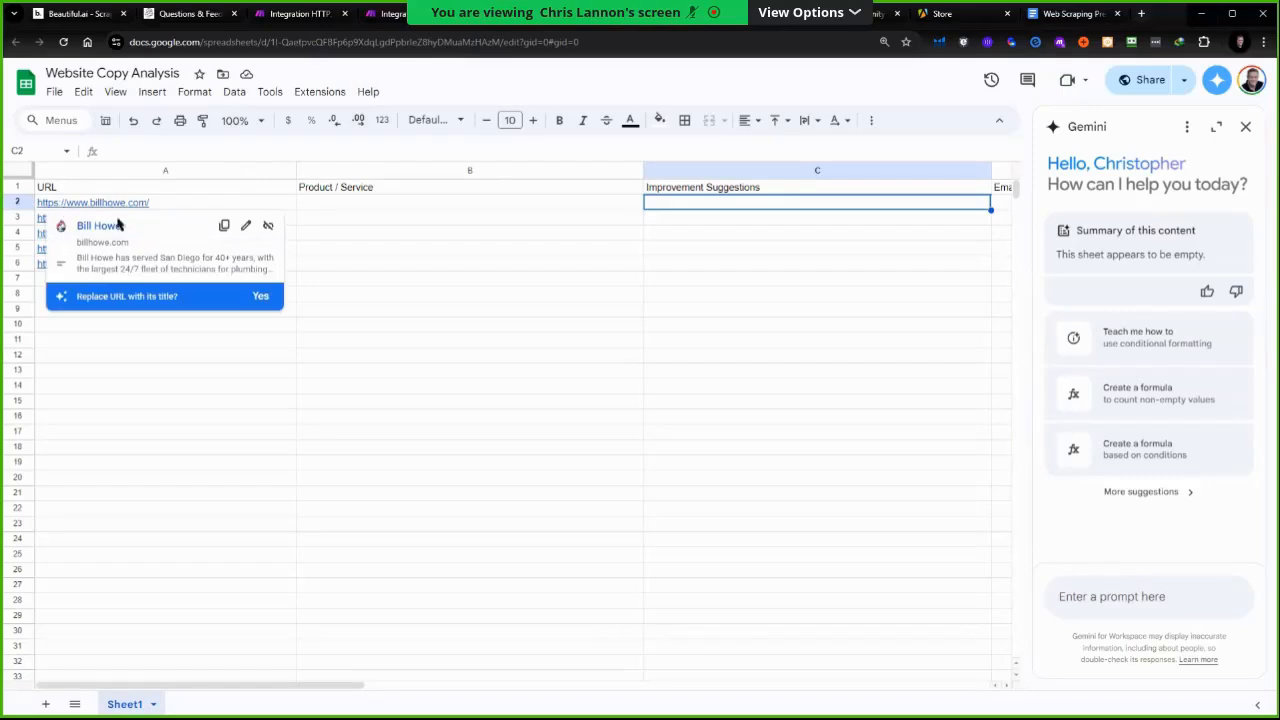
click(88, 384)
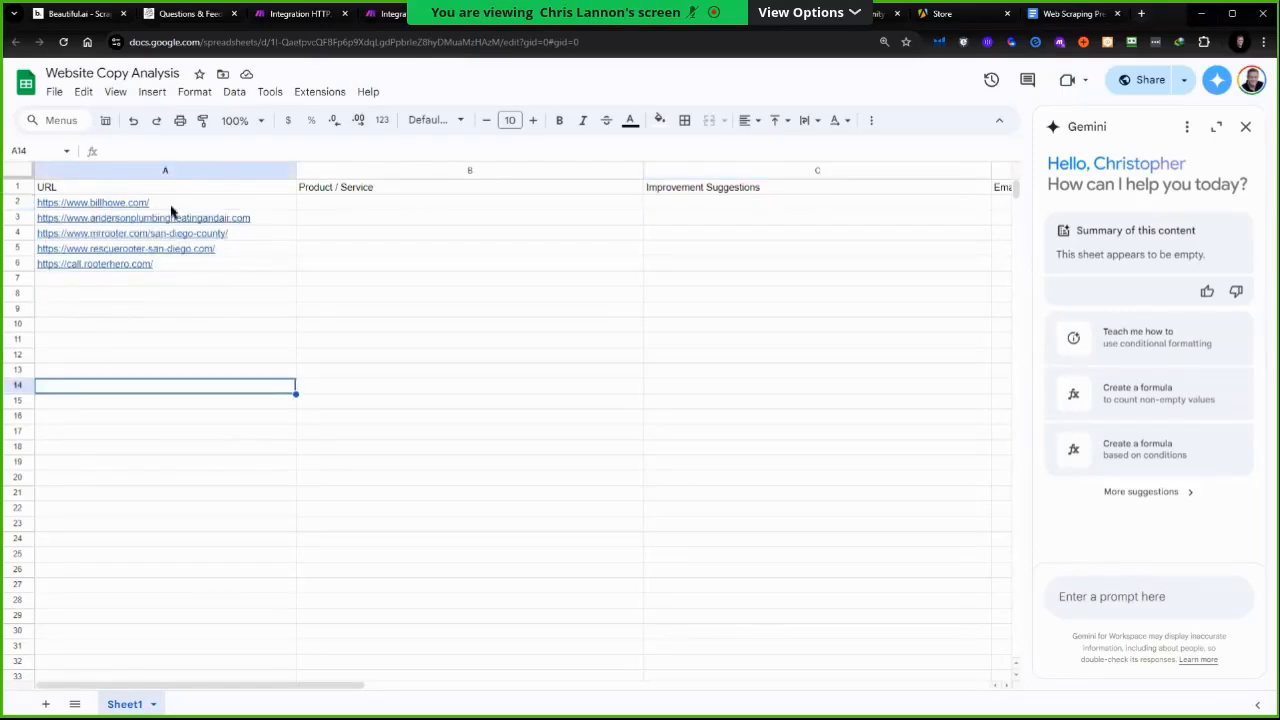
mouse_move(170, 210)
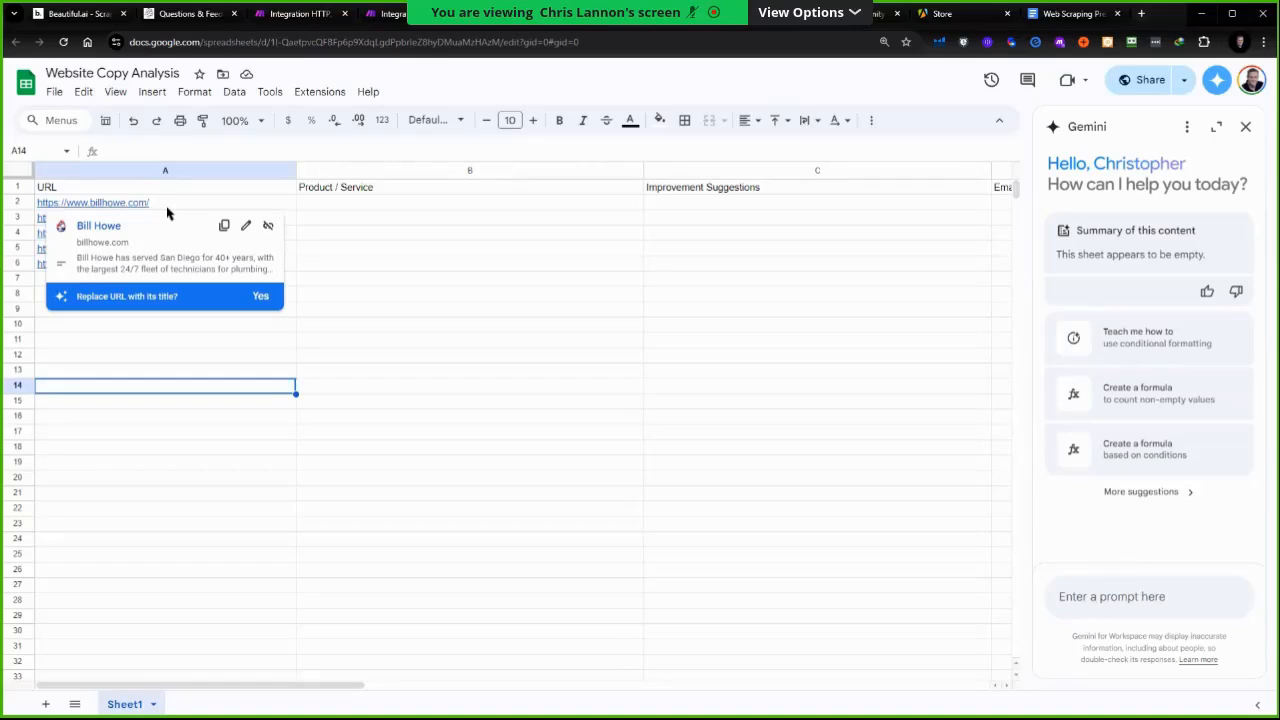
click(138, 463)
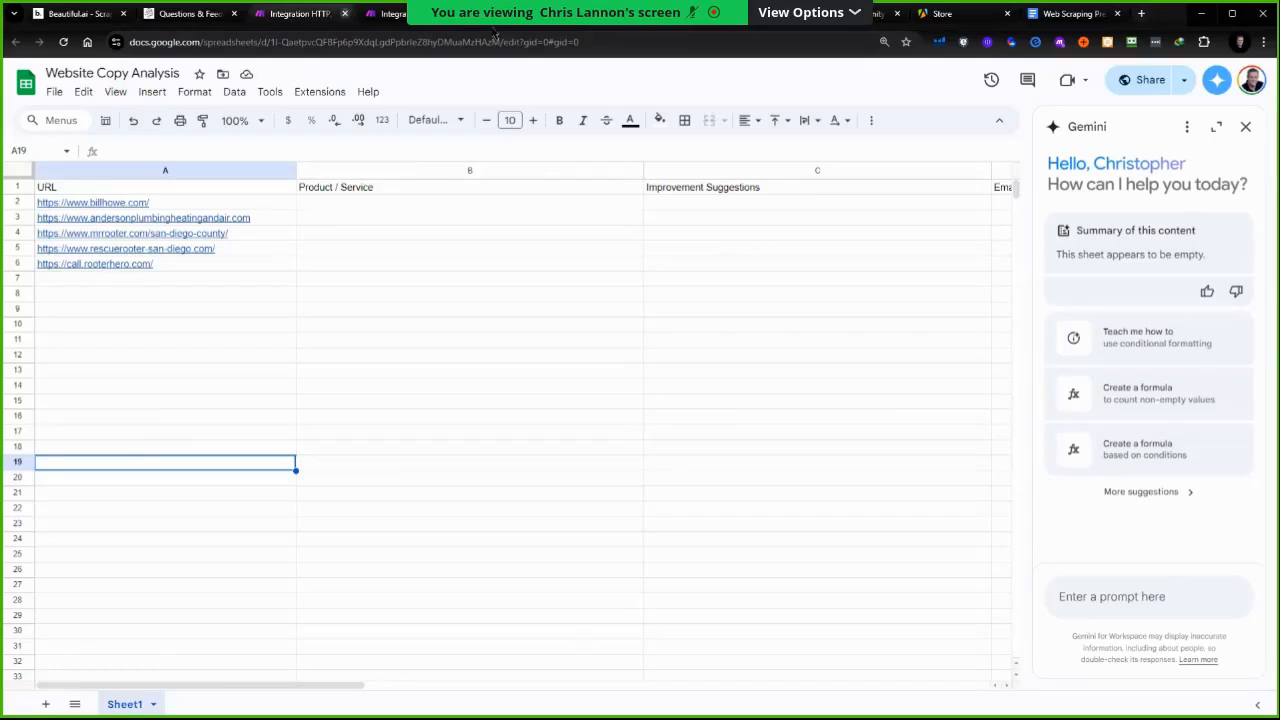
Compare the sheet's URL rows, set the module's range to A1, save it and run the scenario once
click(392, 13)
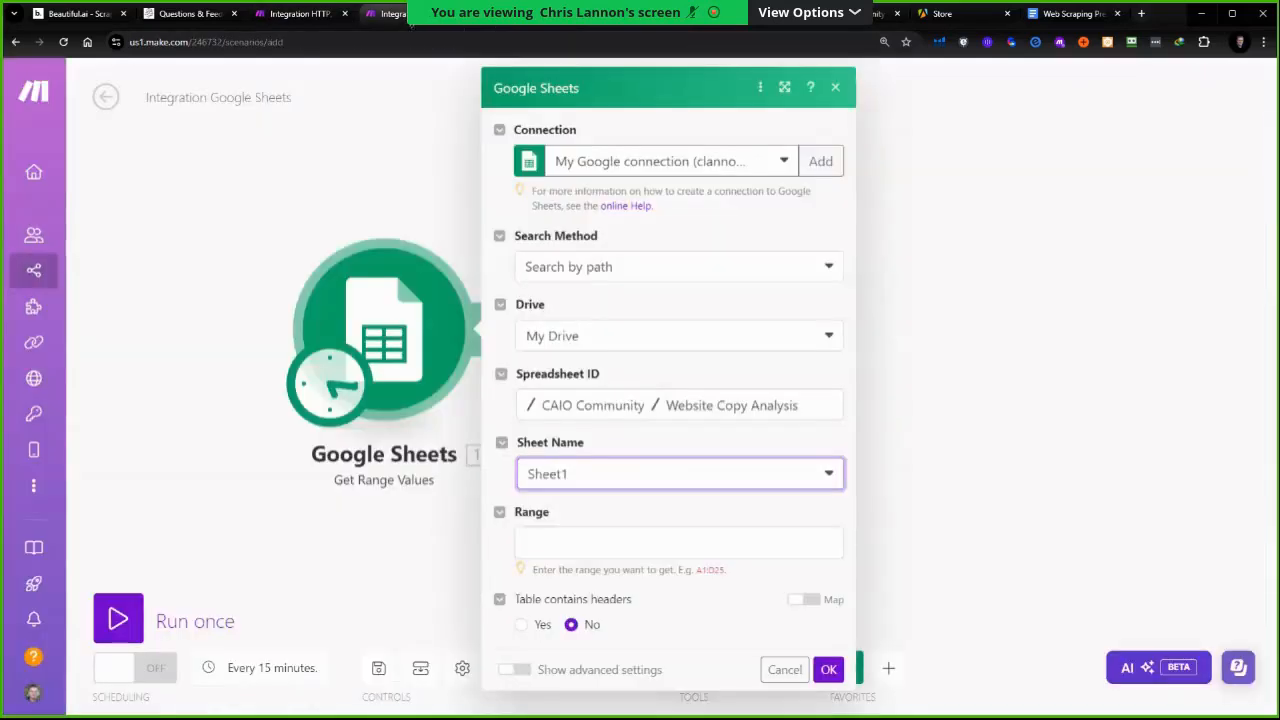
click(560, 548)
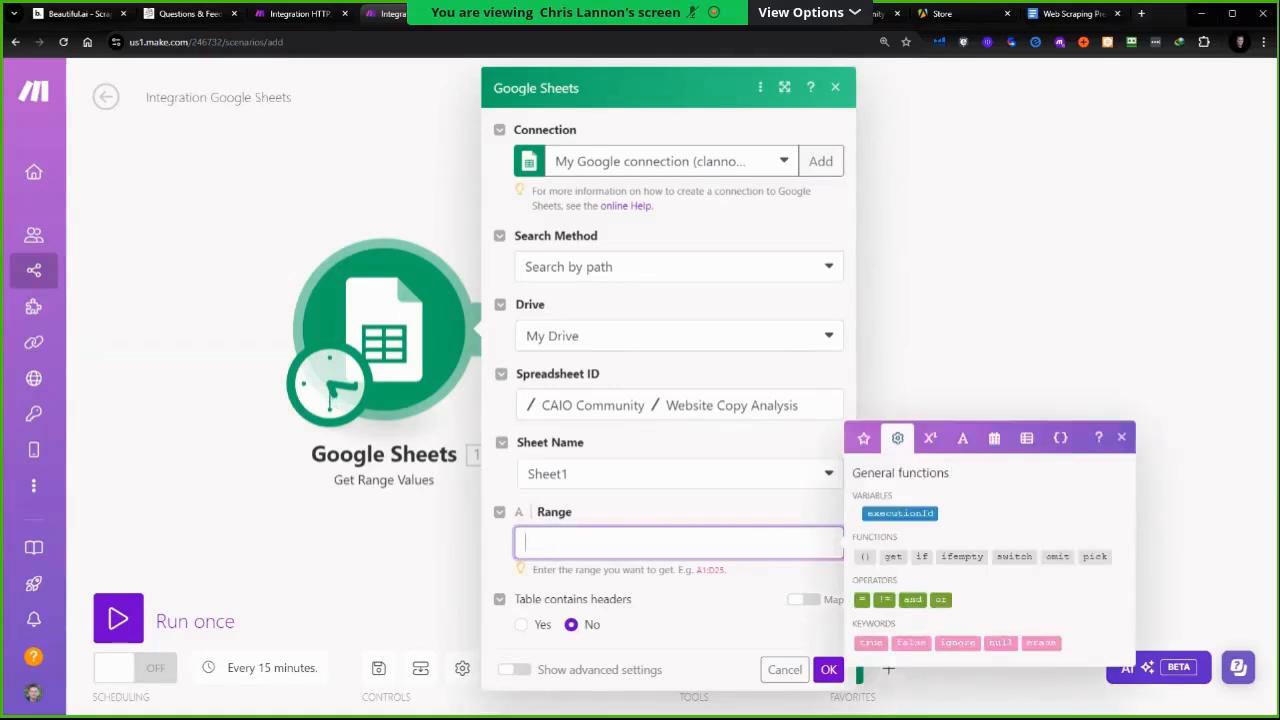
click(531, 15)
click(61, 206)
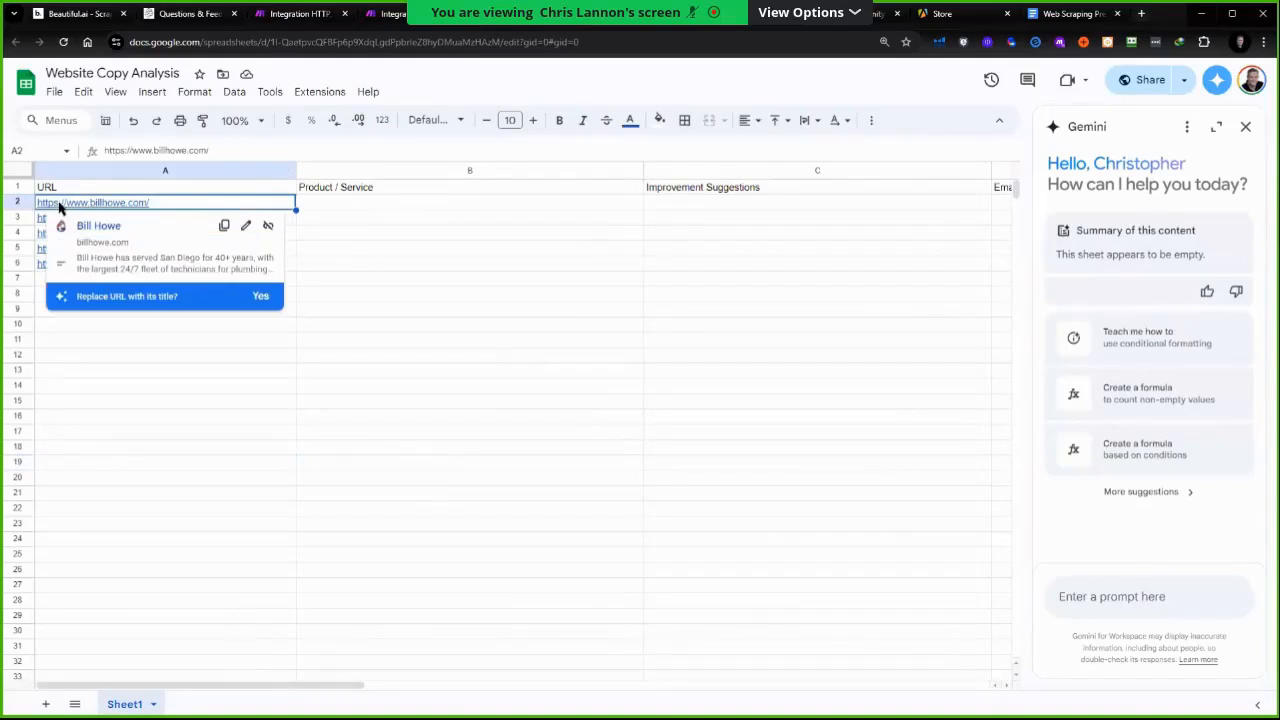
click(41, 266)
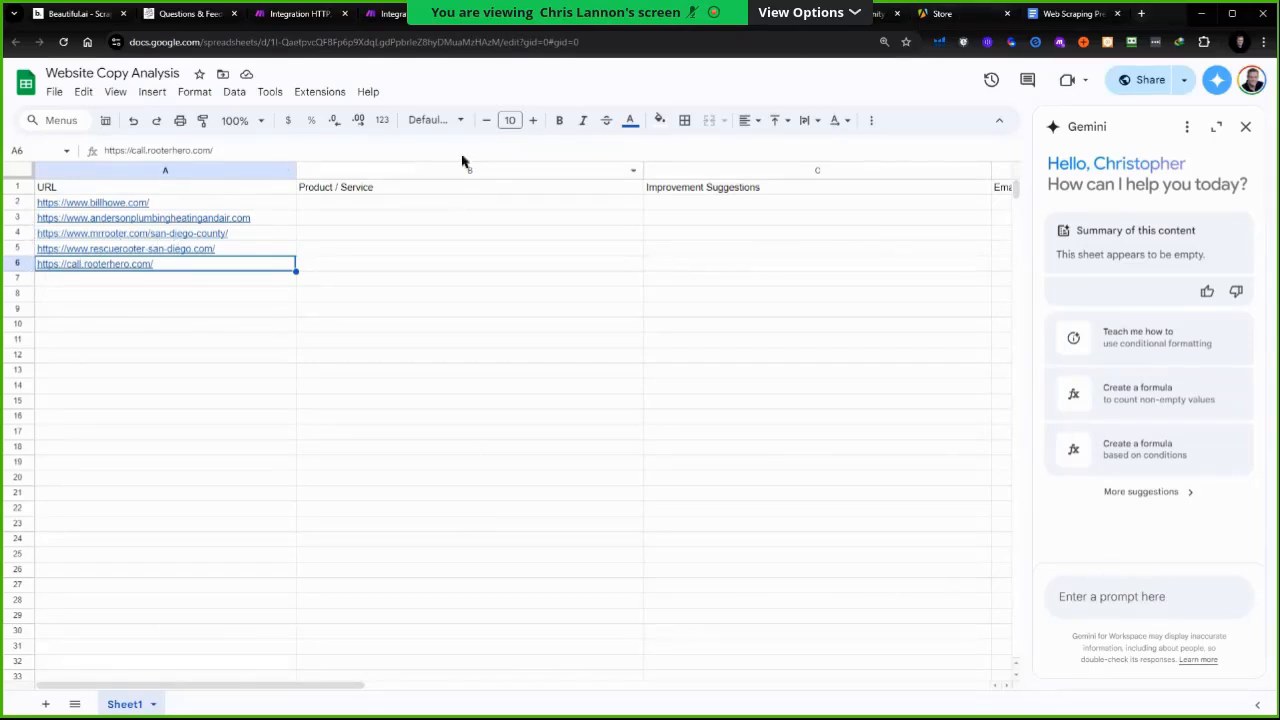
click(392, 13)
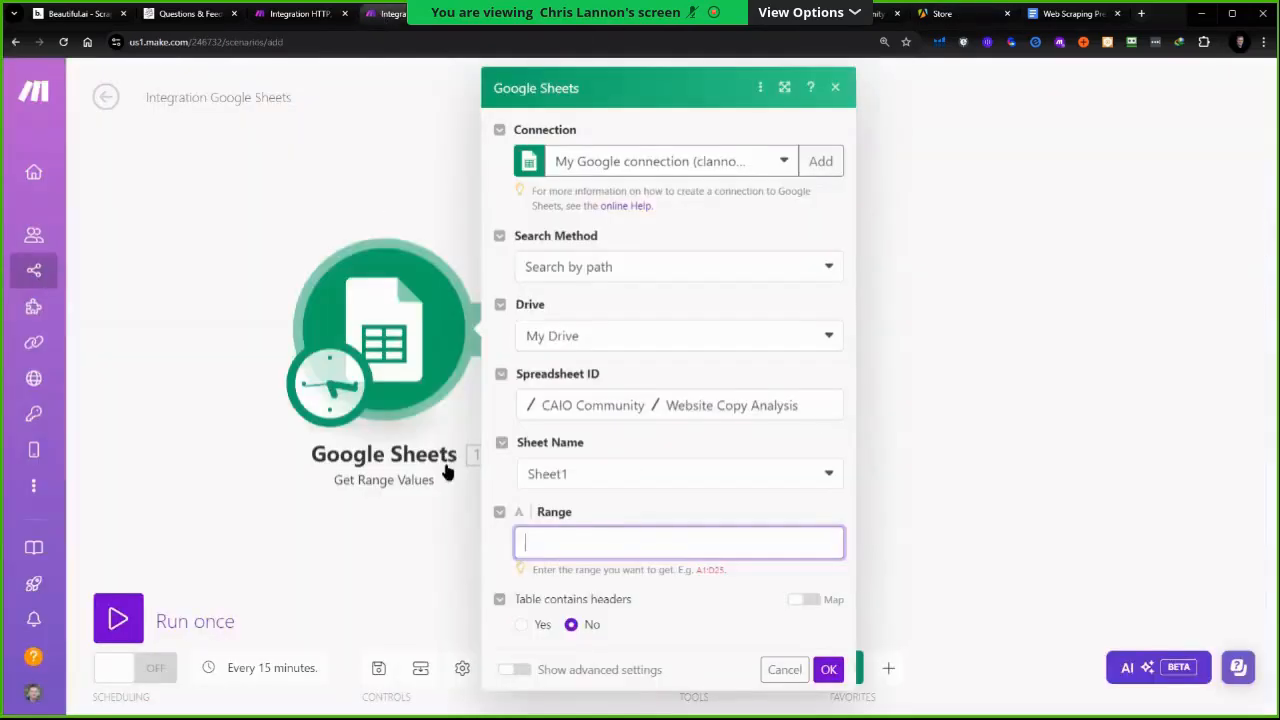
click(582, 537)
text(A1:A6)
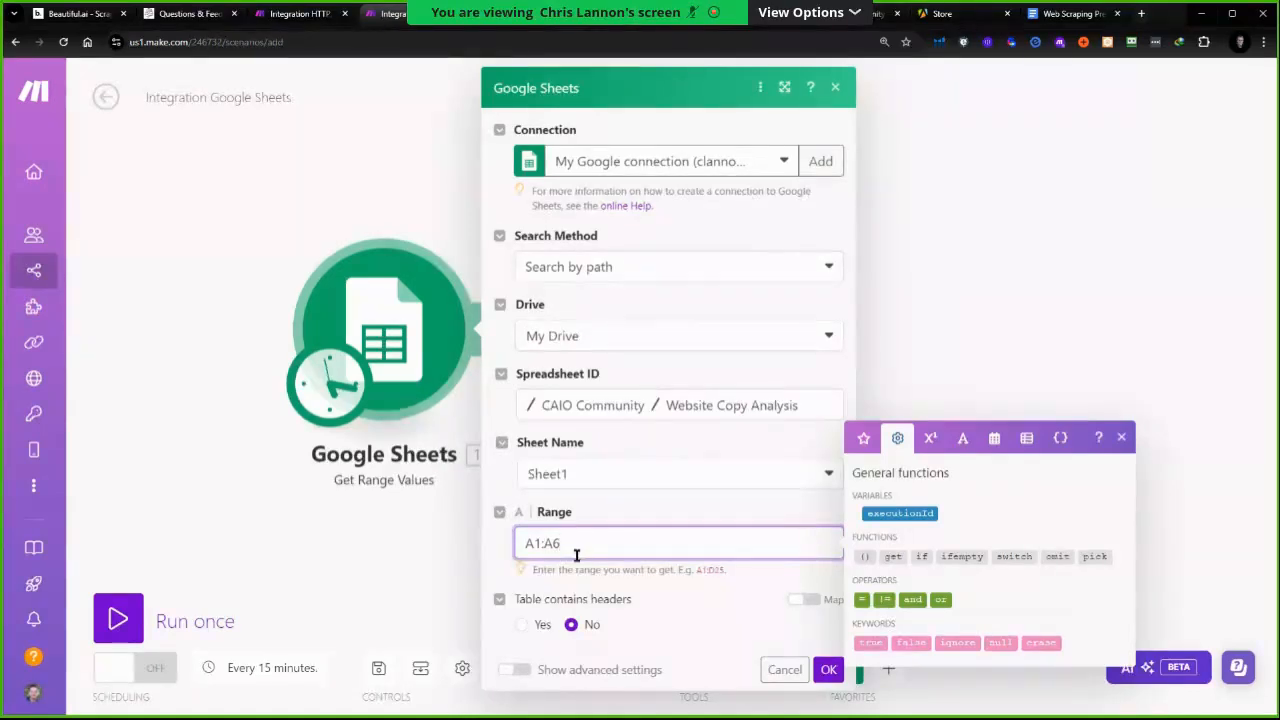
key(BackSpace)
click(828, 669)
click(130, 620)
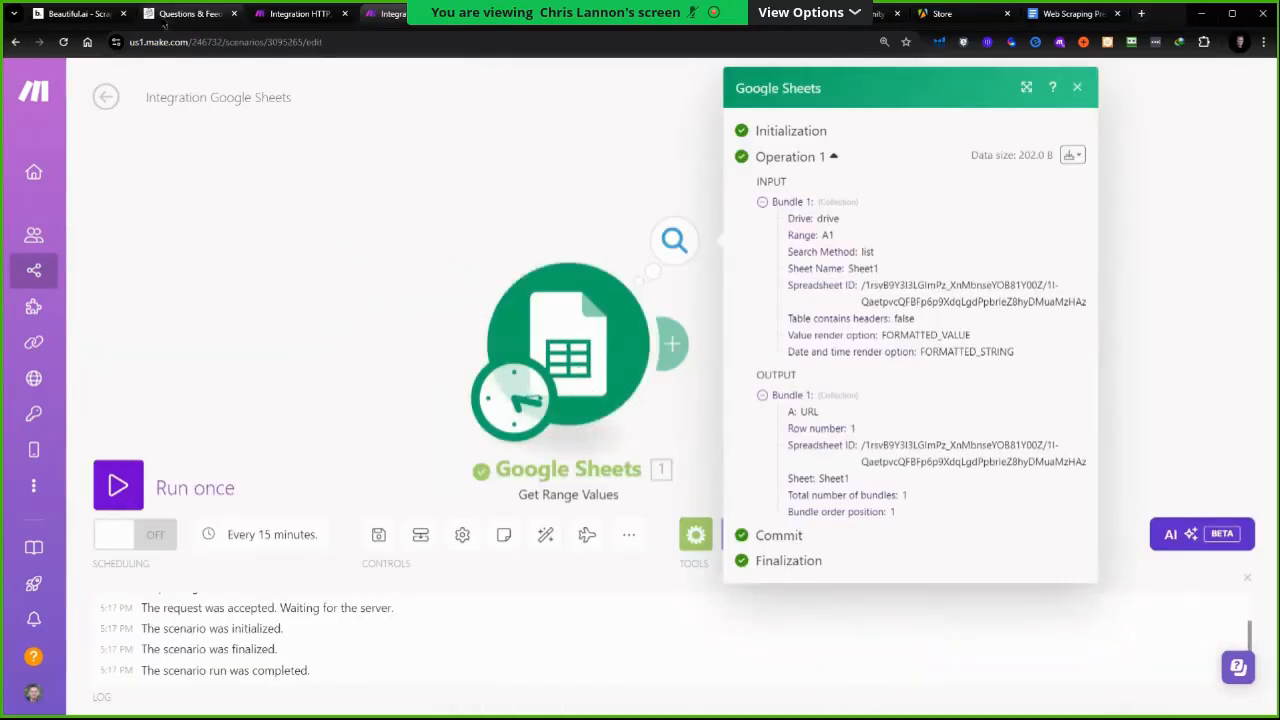
Change the Google Sheets module's range to A2, run the scenario once and check the returned bundle
click(620, 314)
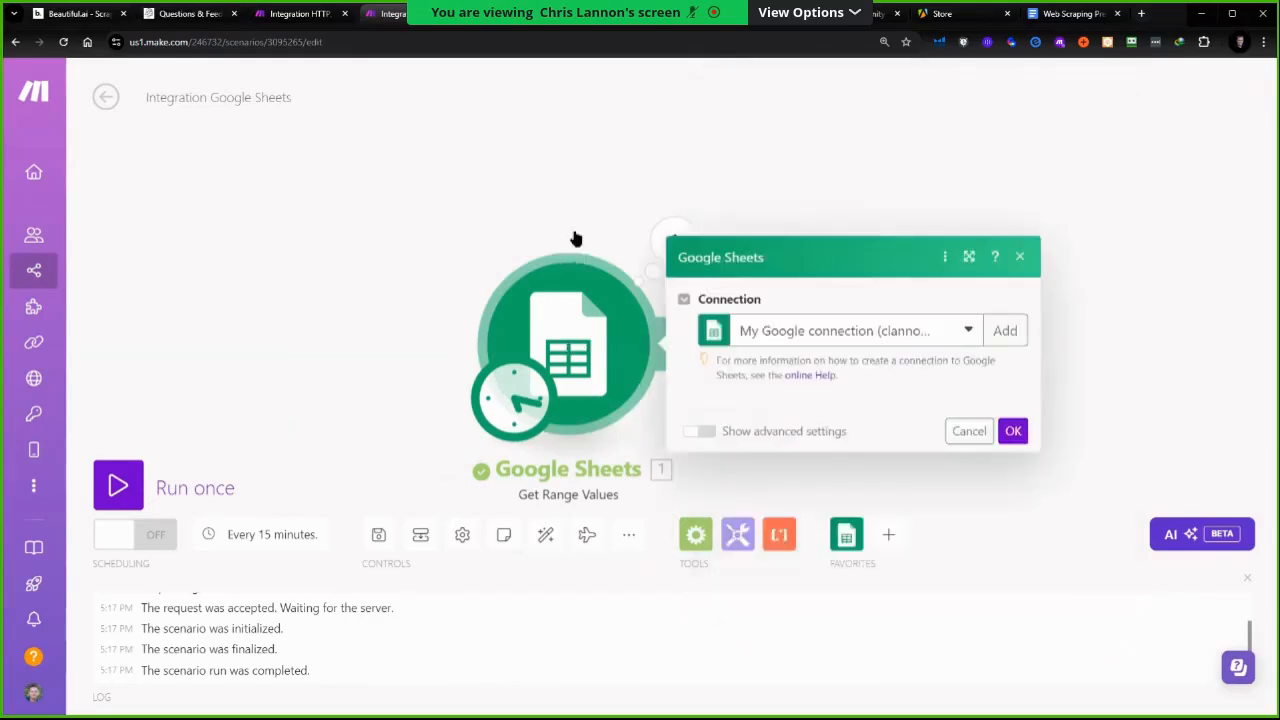
click(619, 24)
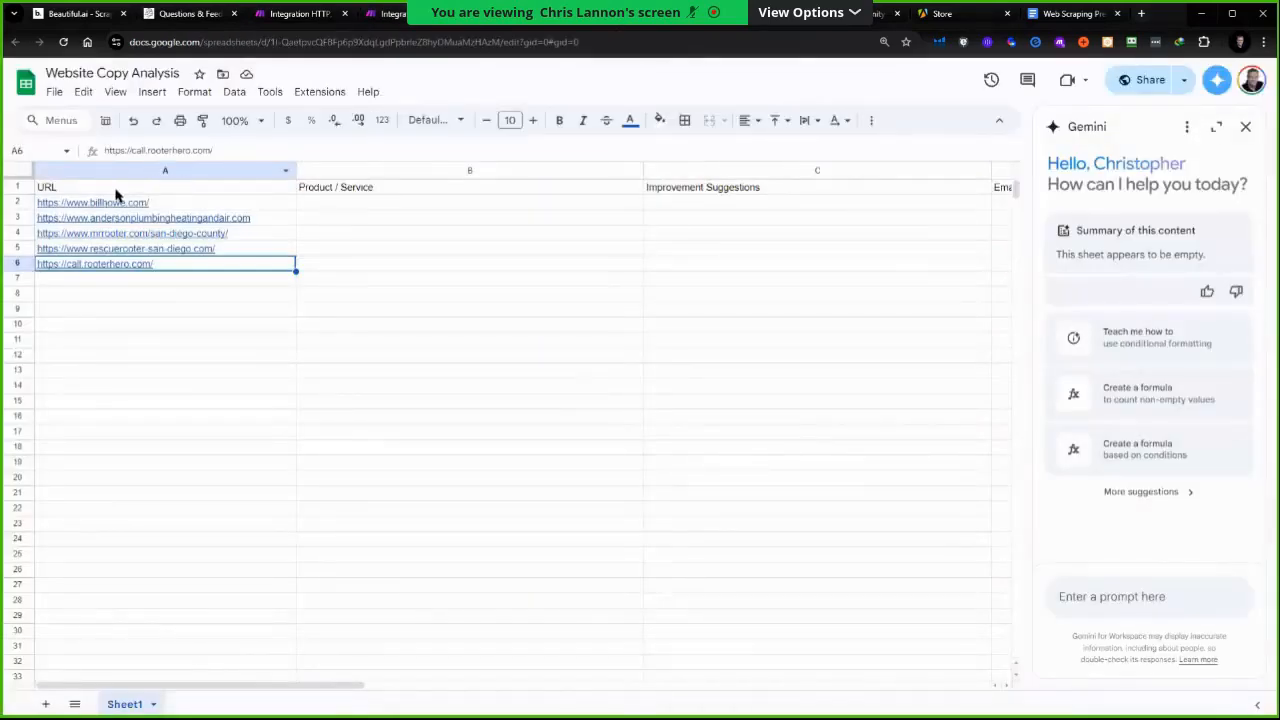
click(101, 192)
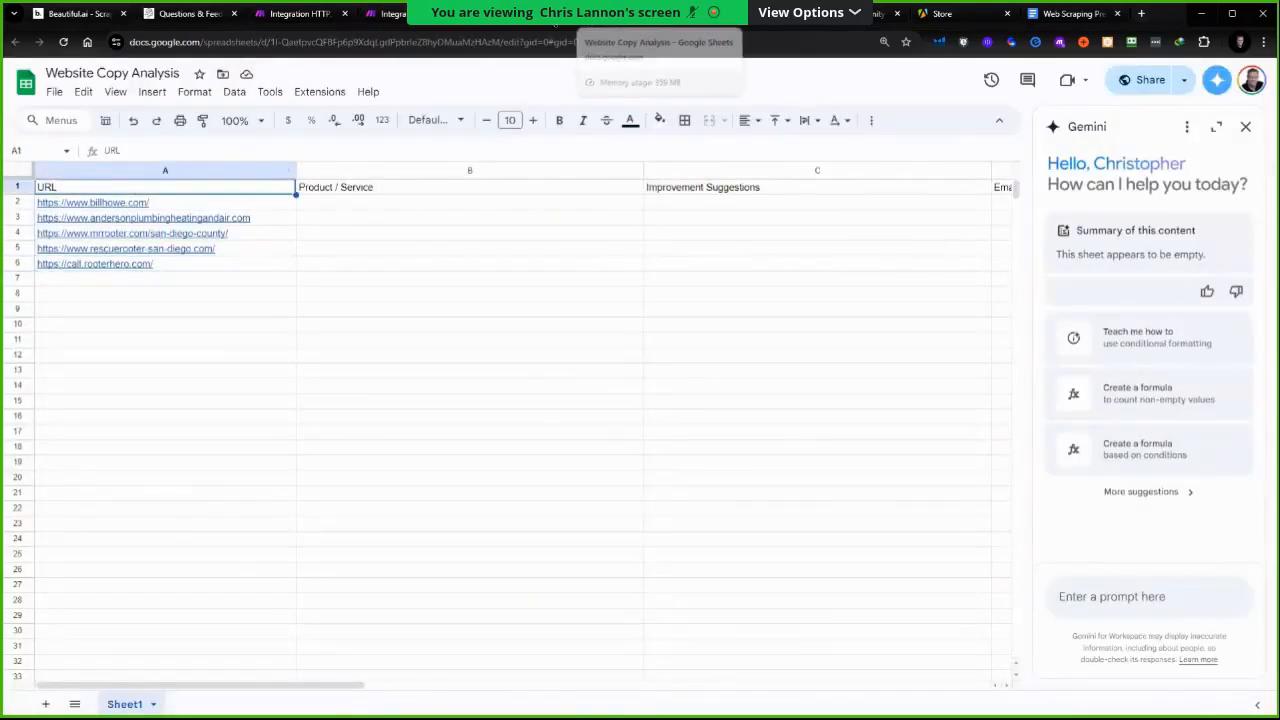
click(395, 14)
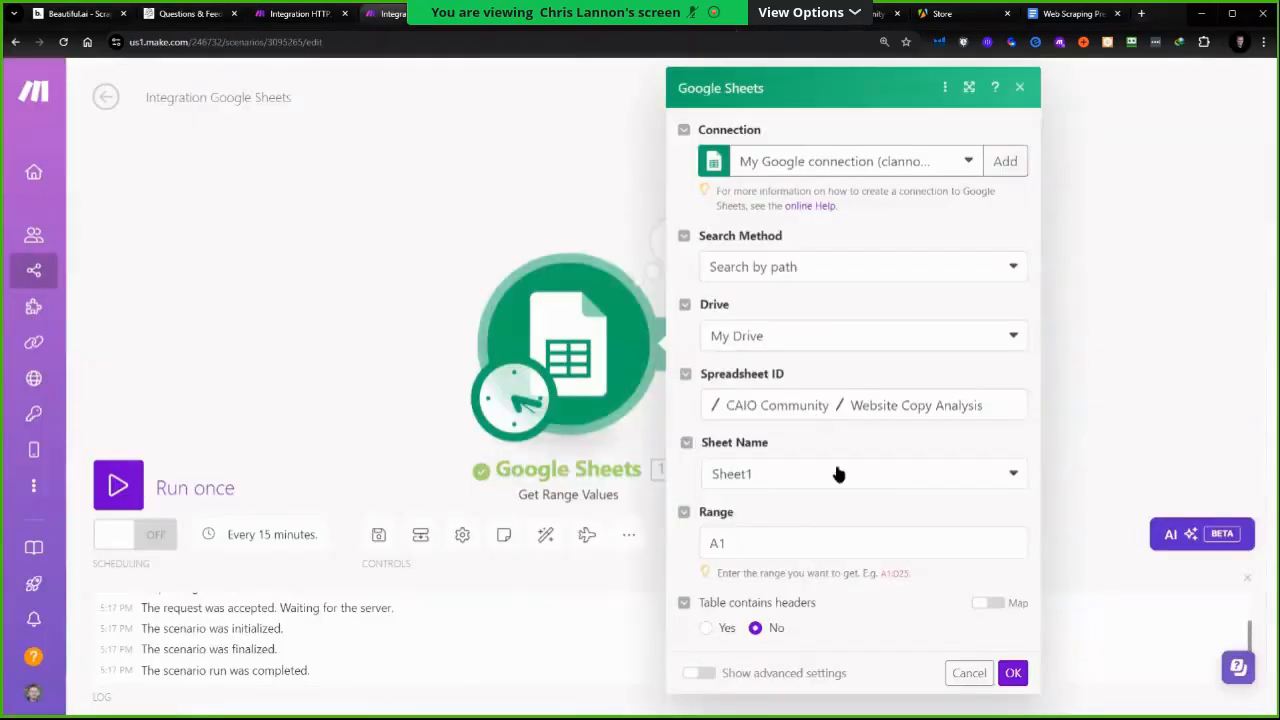
click(736, 546)
key(BackSpace)
text(2)
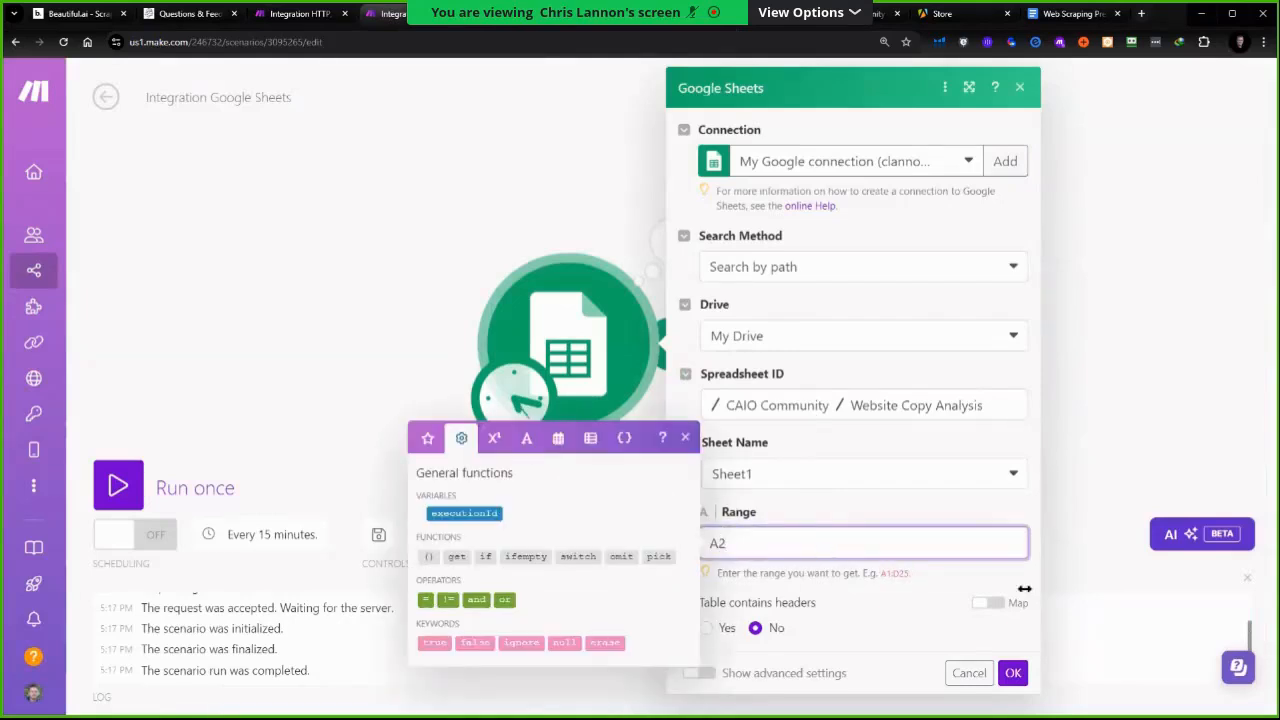
click(160, 489)
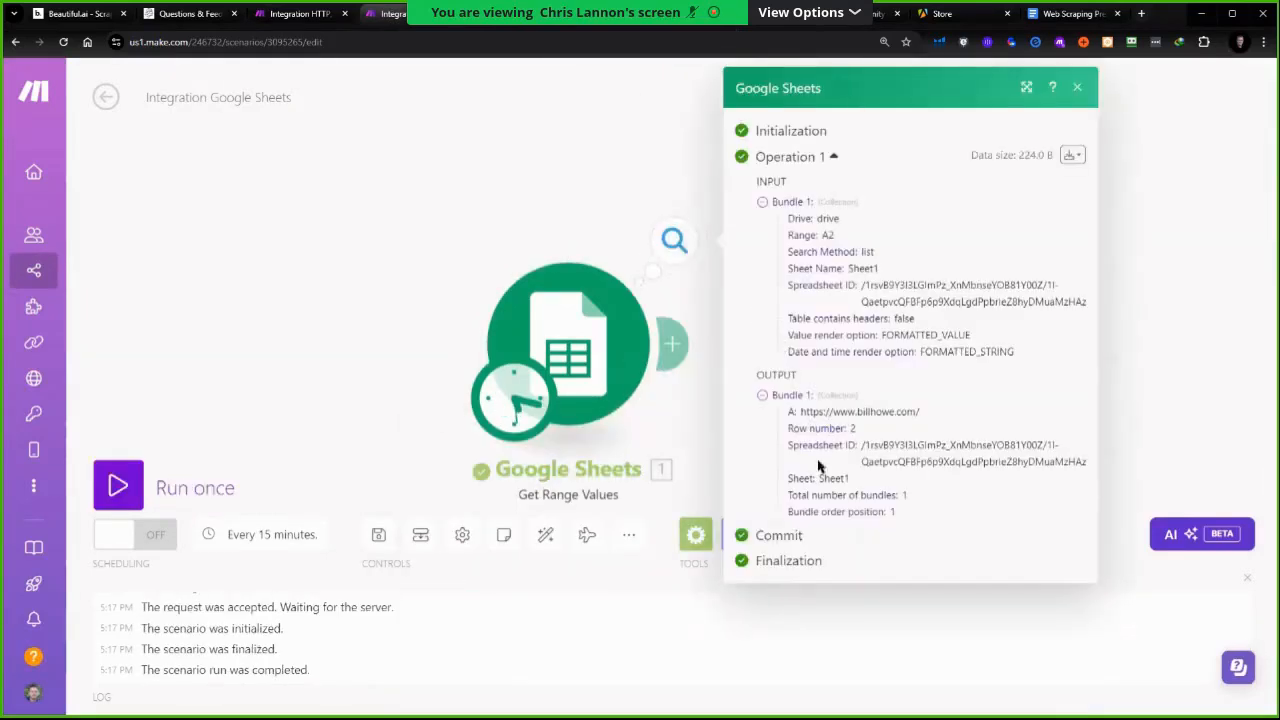
drag(920, 413, 808, 418)
click(253, 273)
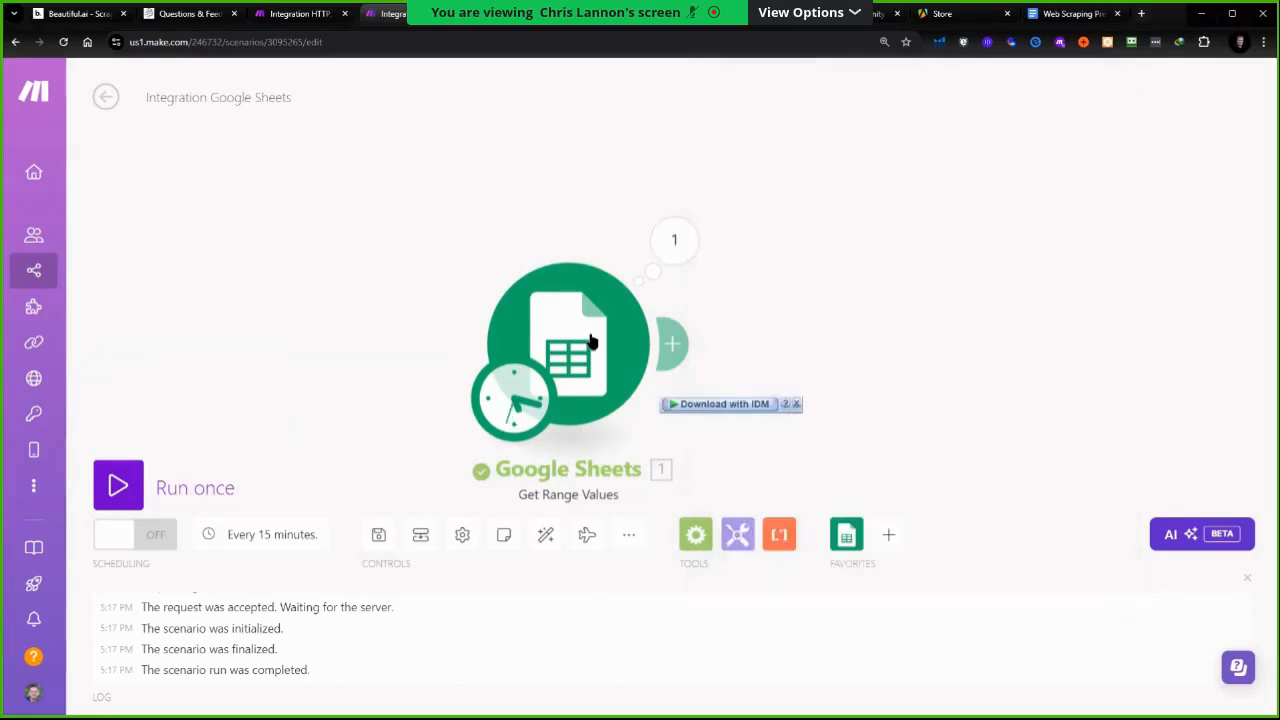
Add a Tools Set variable module connected after the Google Sheets module
click(737, 534)
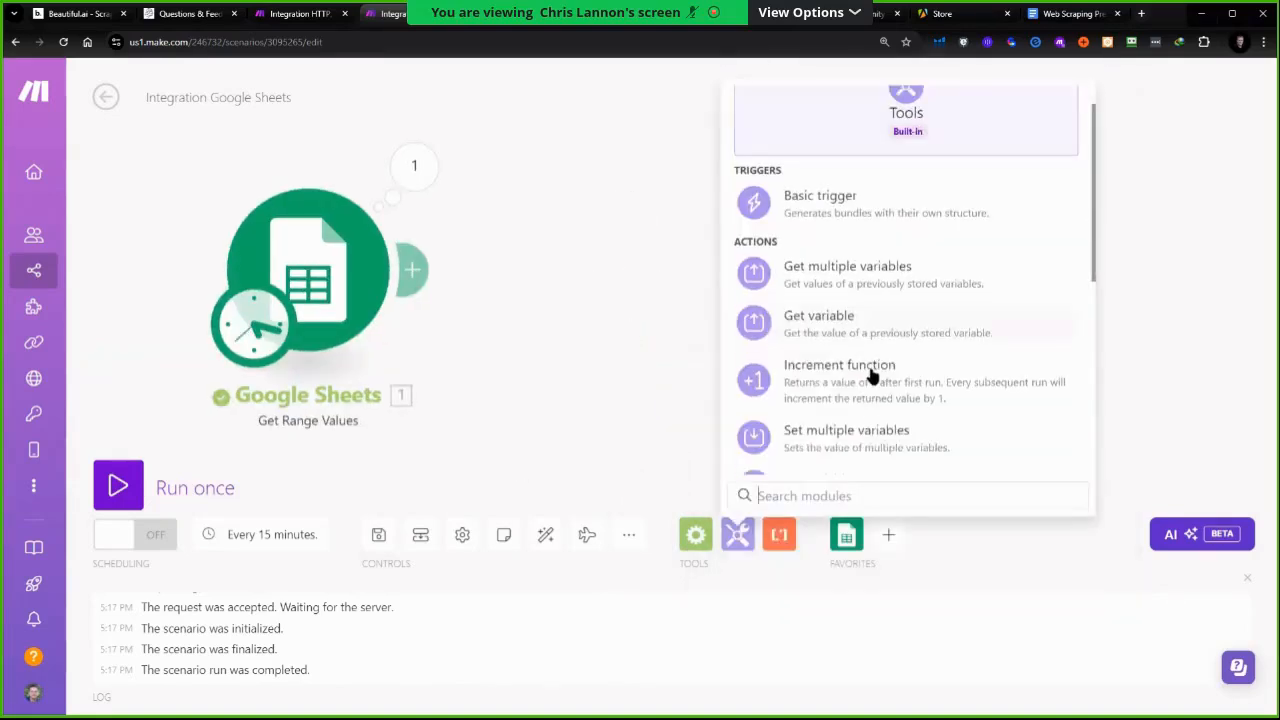
scroll(855, 355, down, 2)
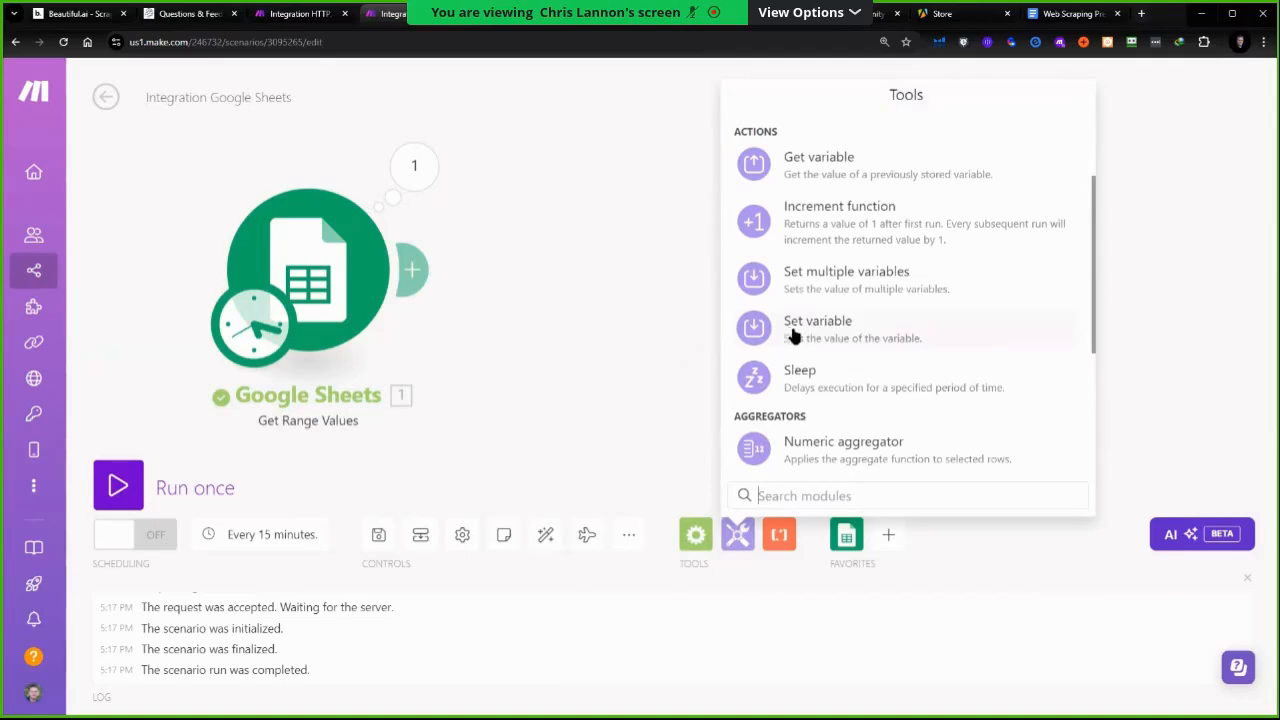
click(829, 334)
drag(829, 334, 606, 283)
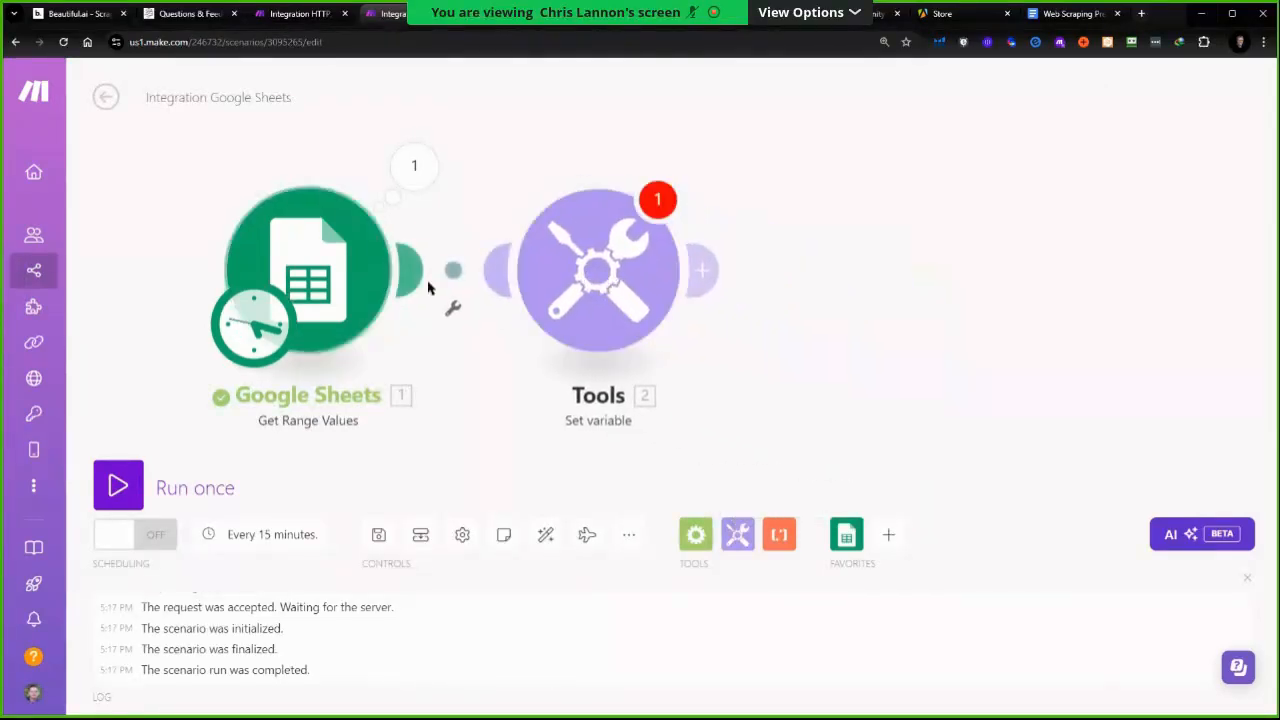
Rename the Tools module to Set URL Variable
right_click(585, 277)
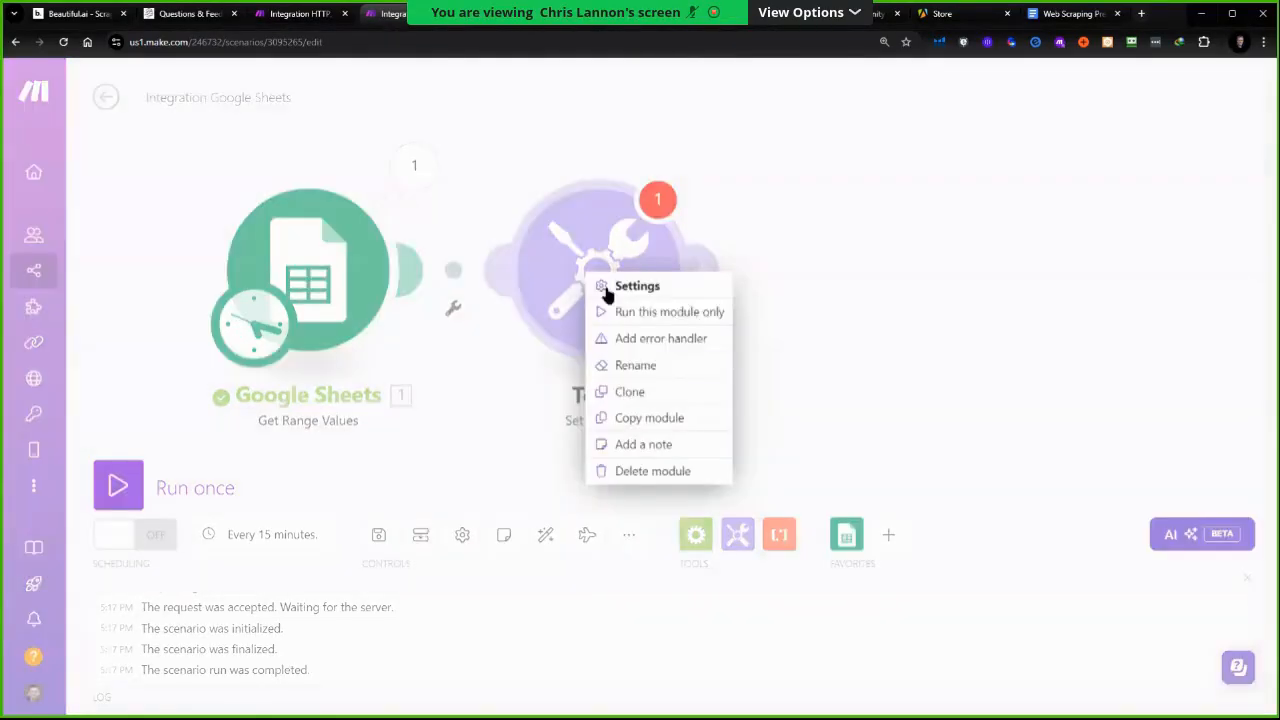
click(628, 365)
text(Set)
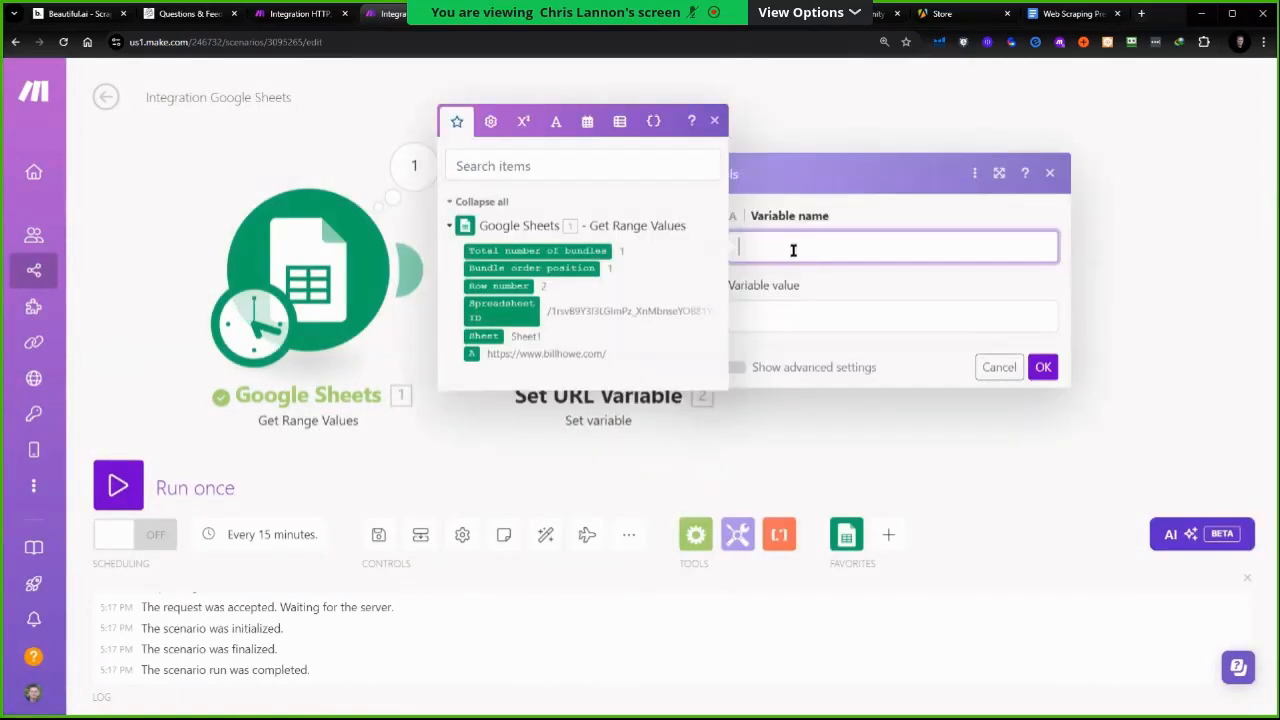
Name the variable URL, map its value to the Google Sheets column A value, and save the module
text(URL)
key(Tab)
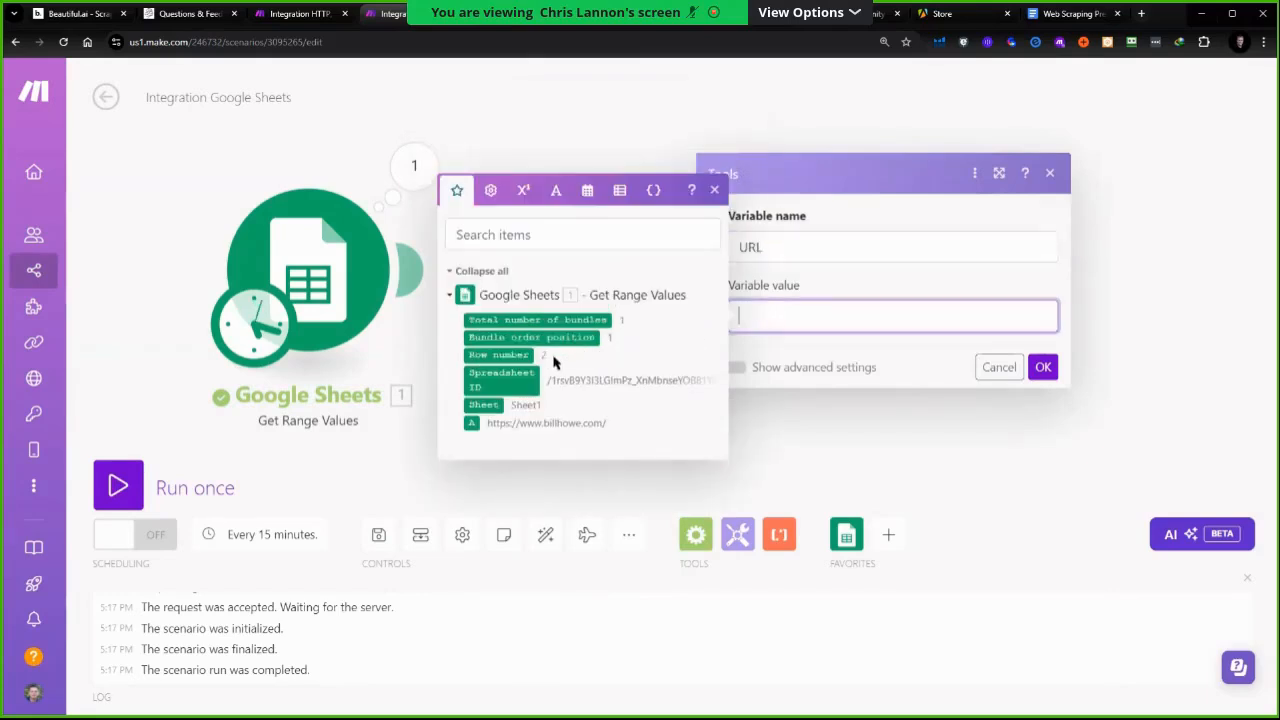
click(472, 423)
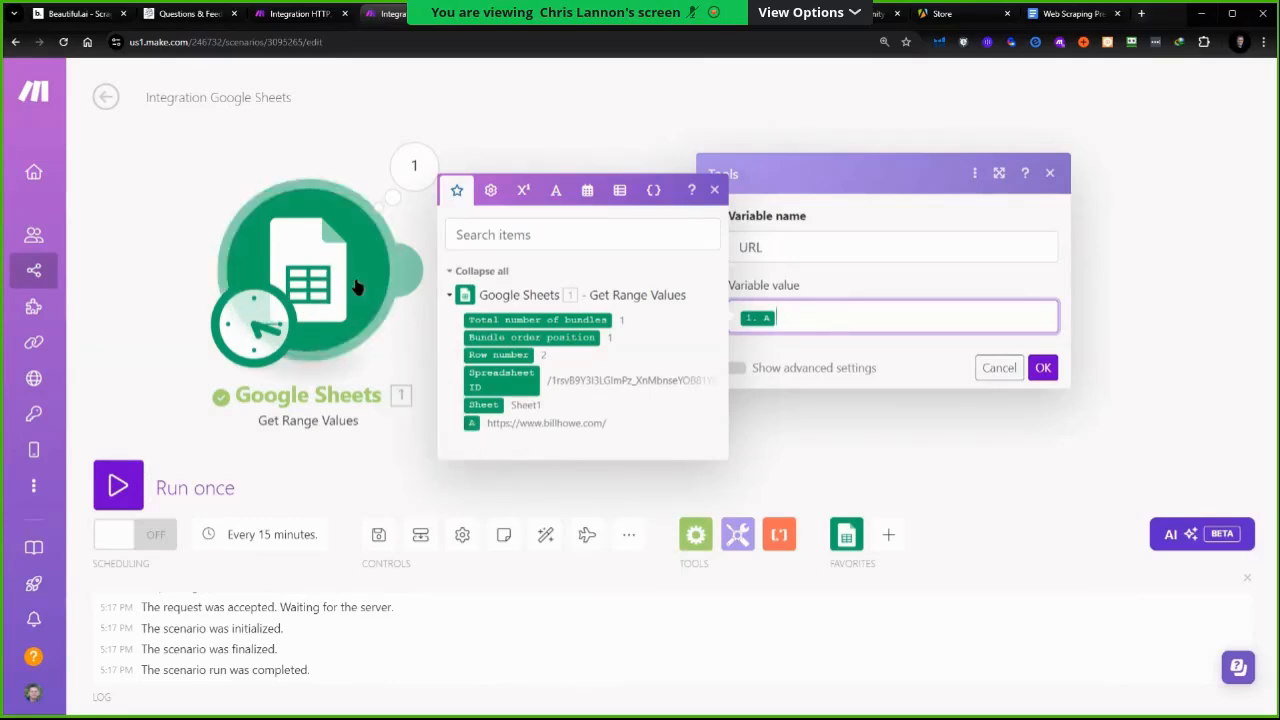
click(1043, 369)
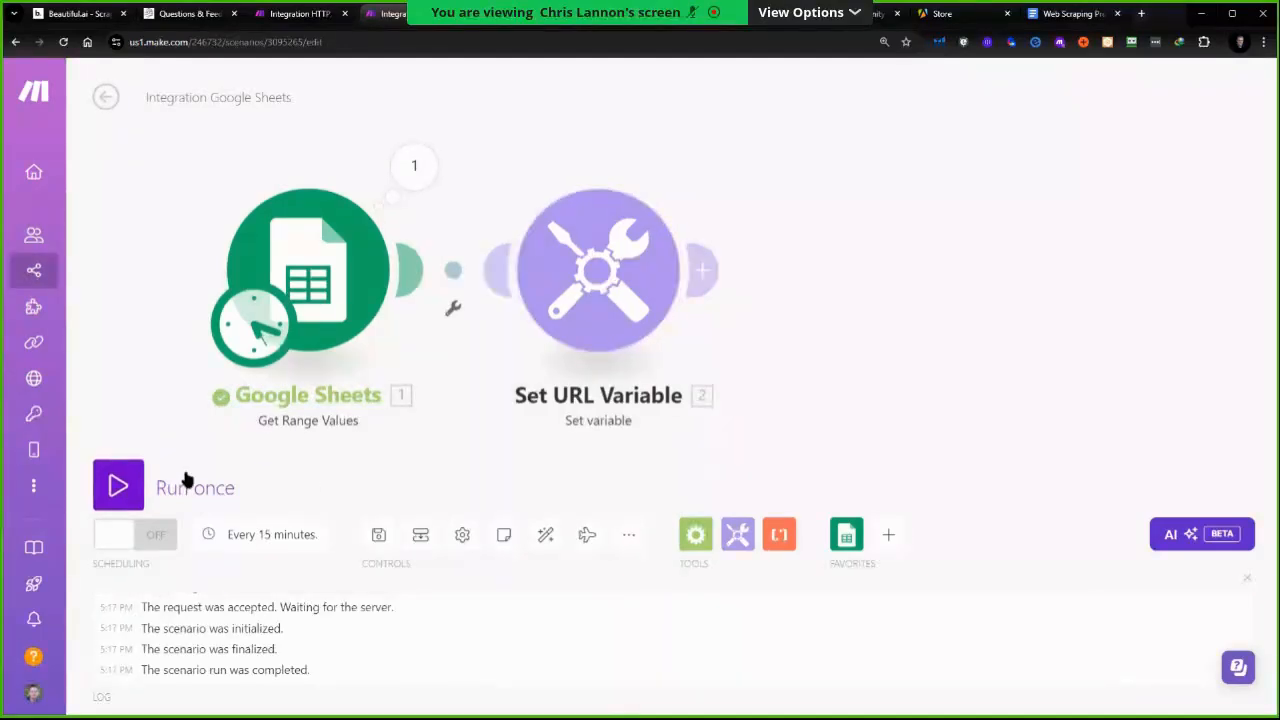
Run the scenario once and inspect the Set URL Variable module's output
click(122, 489)
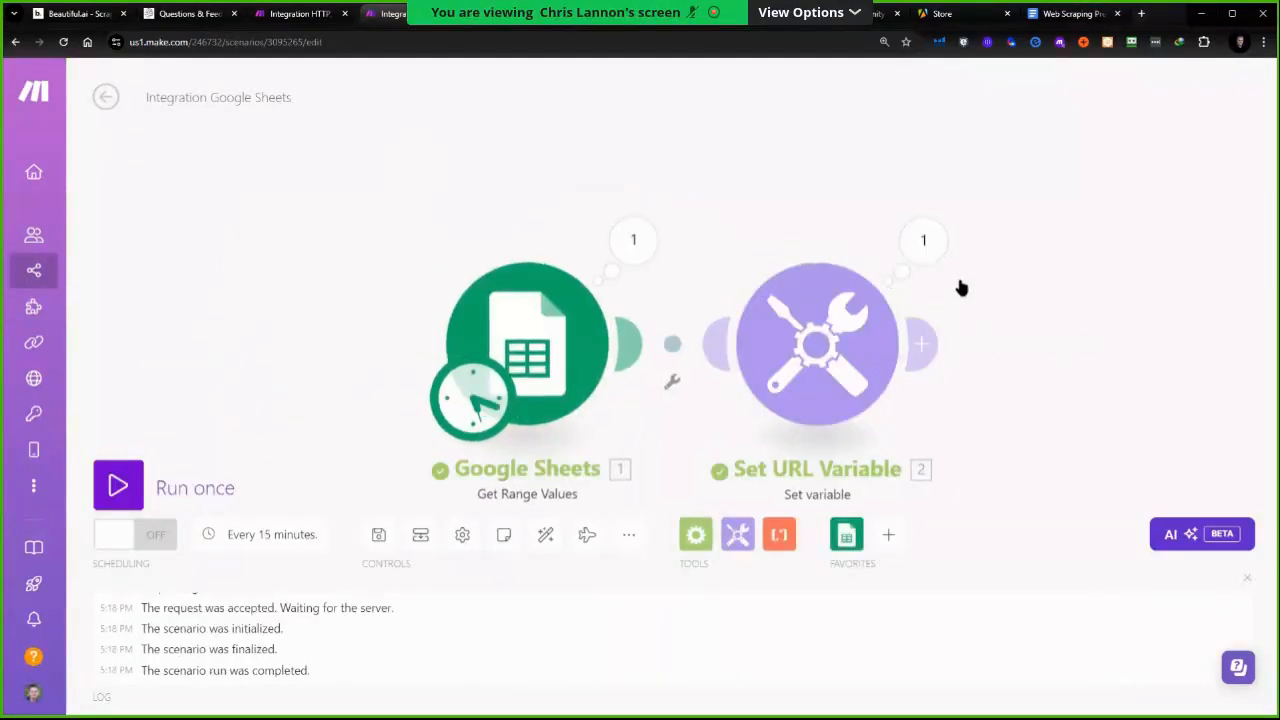
click(928, 243)
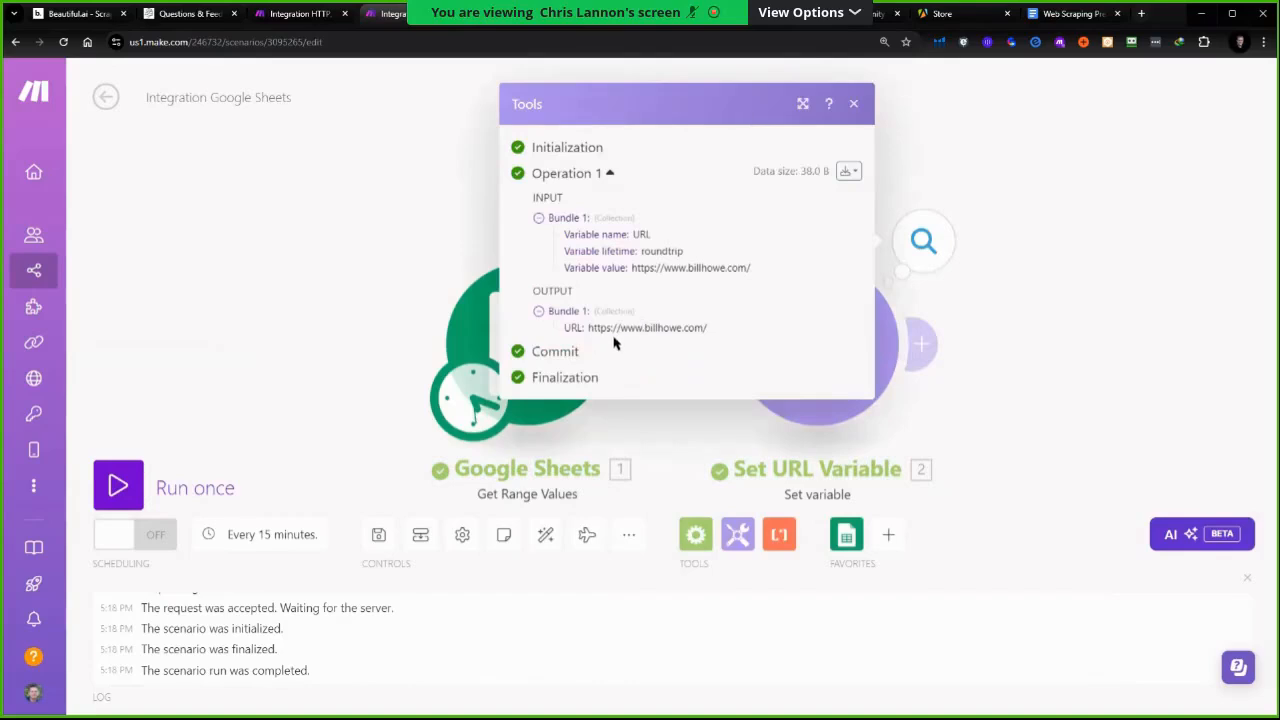
click(888, 537)
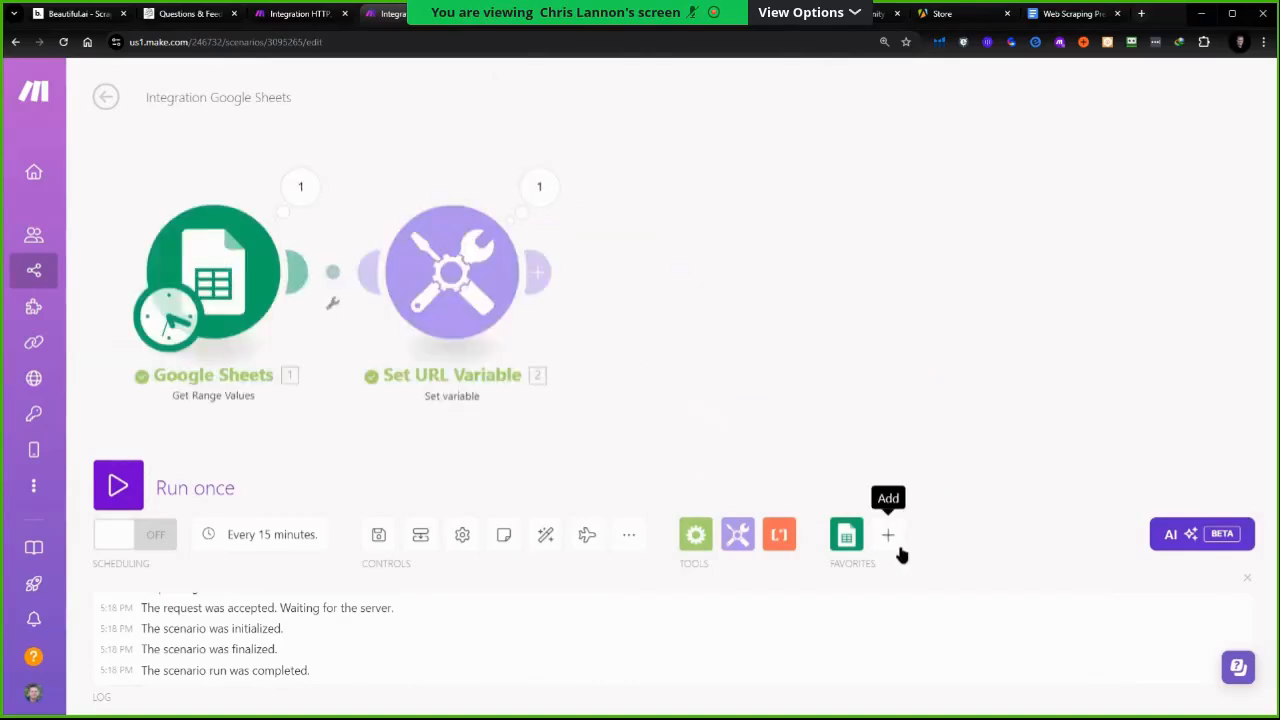
click(888, 537)
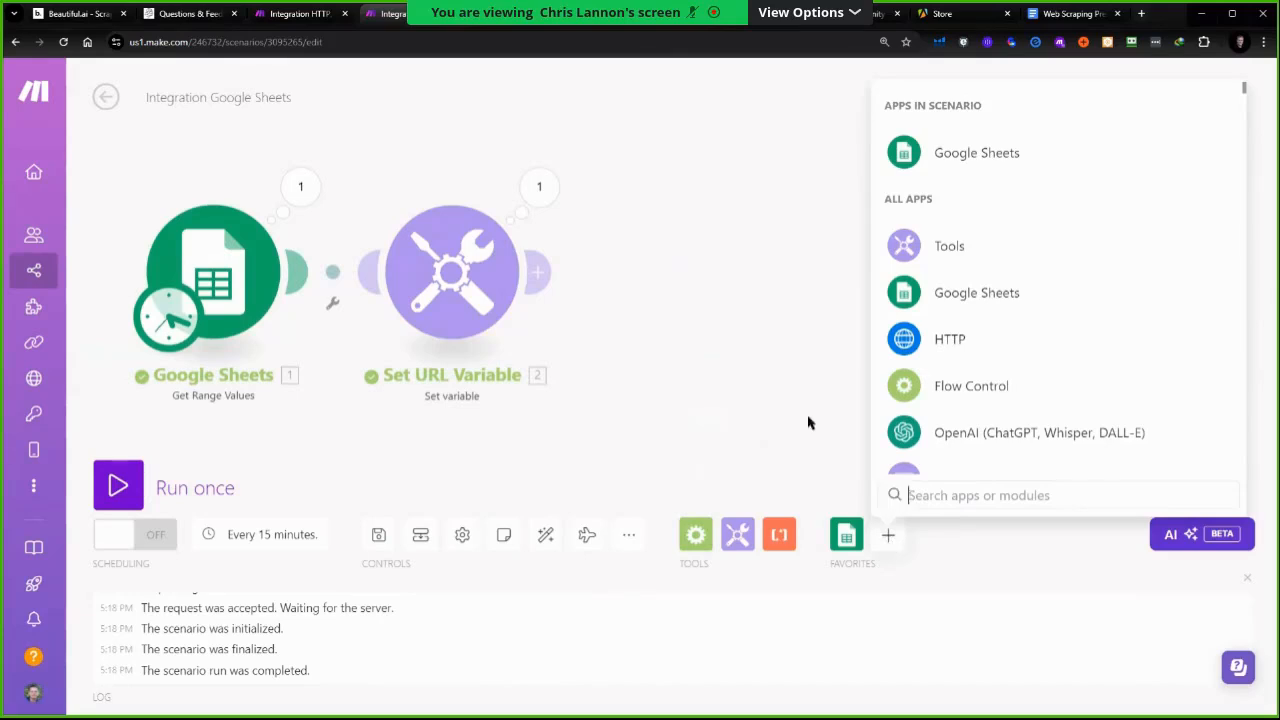
click(650, 278)
Reopen the Set URL Variable module, remap its value to column A, and save
click(519, 268)
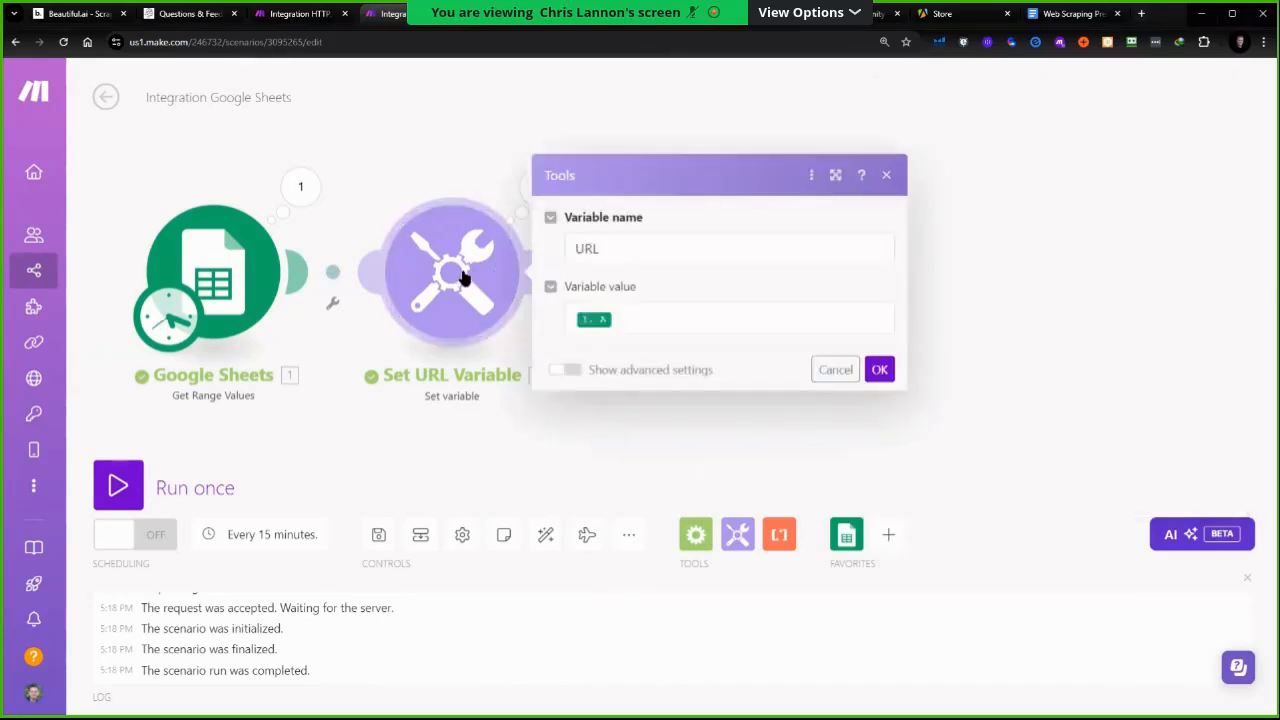
click(660, 320)
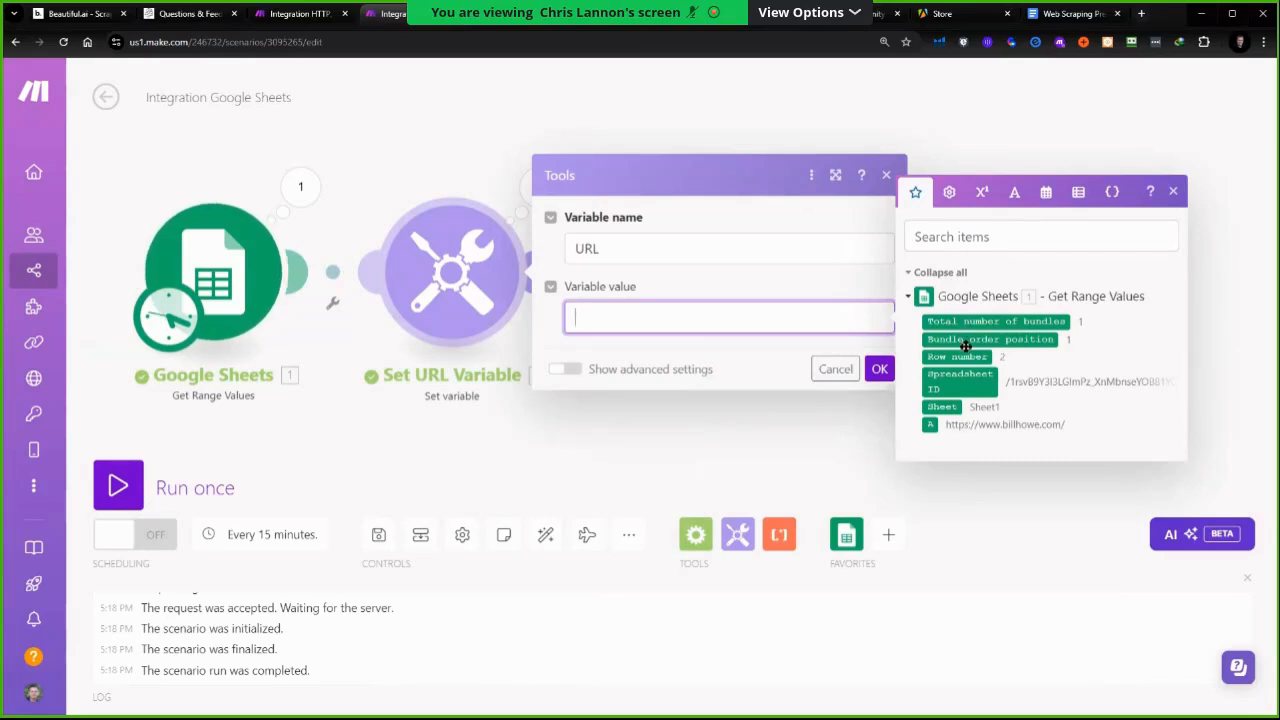
click(930, 426)
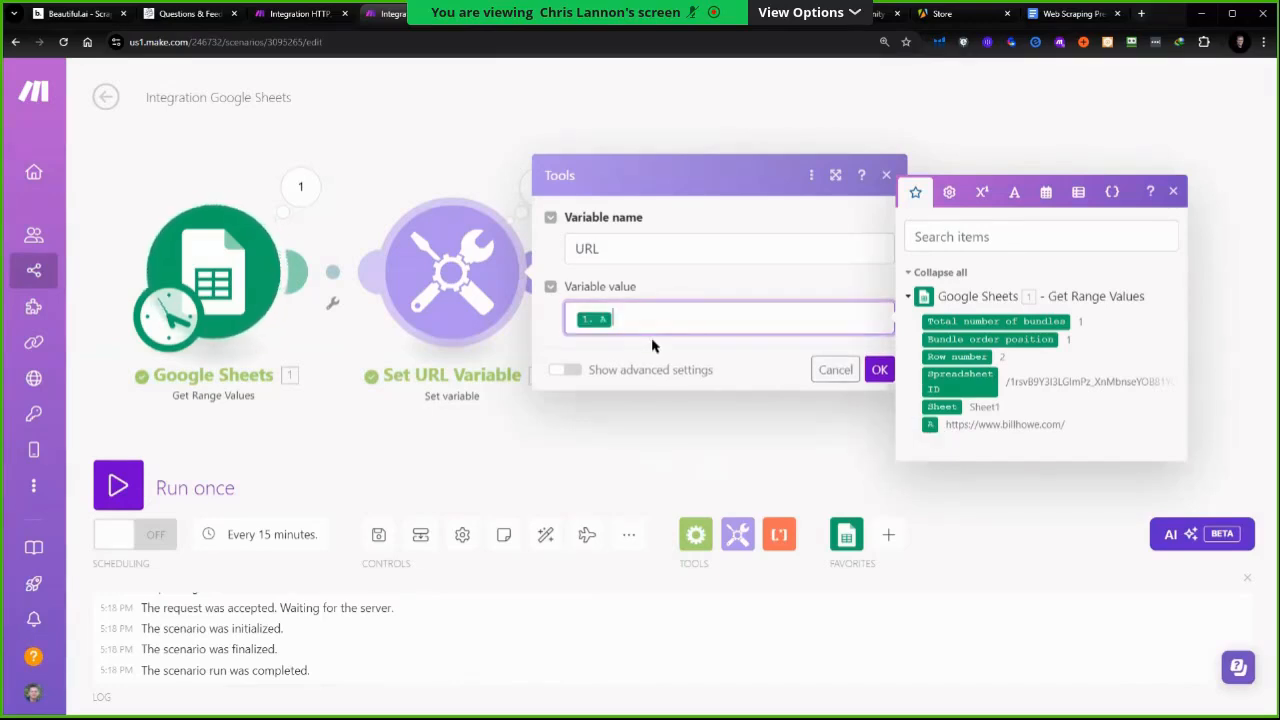
click(879, 371)
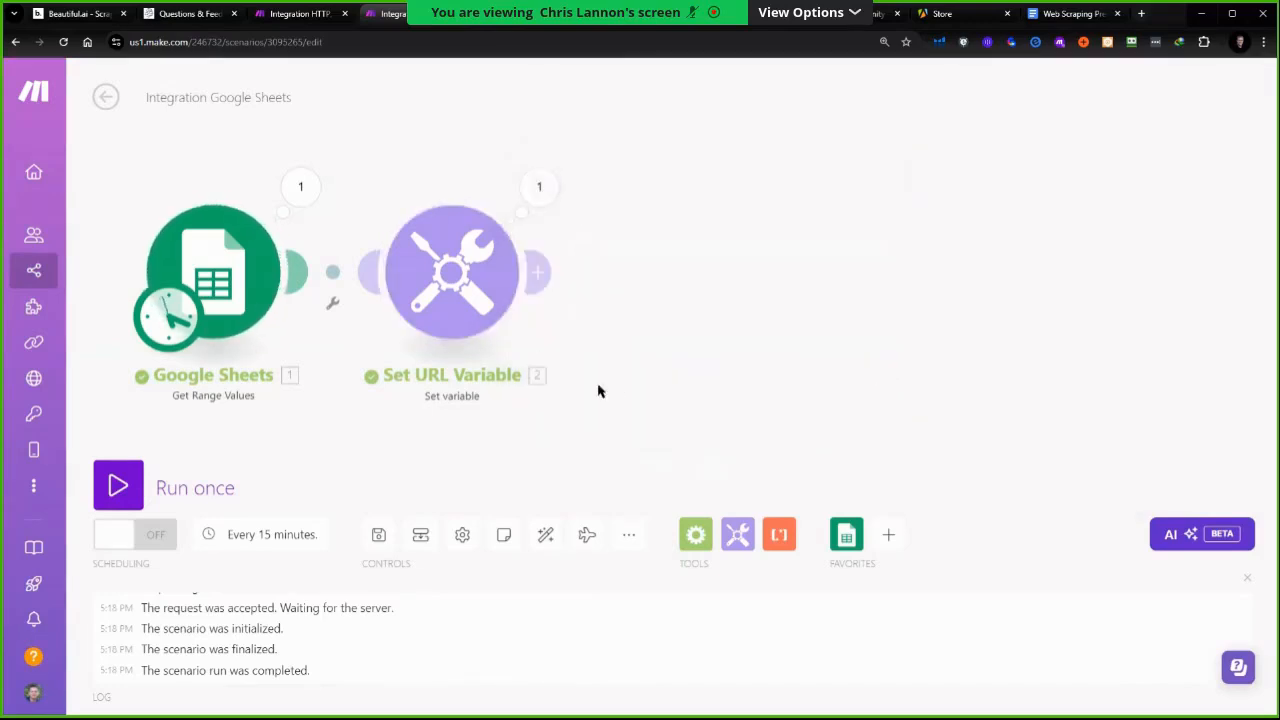
Add an HTTP Resolve a target URL module after the Set URL Variable module
scroll(603, 381, down, 3)
click(888, 535)
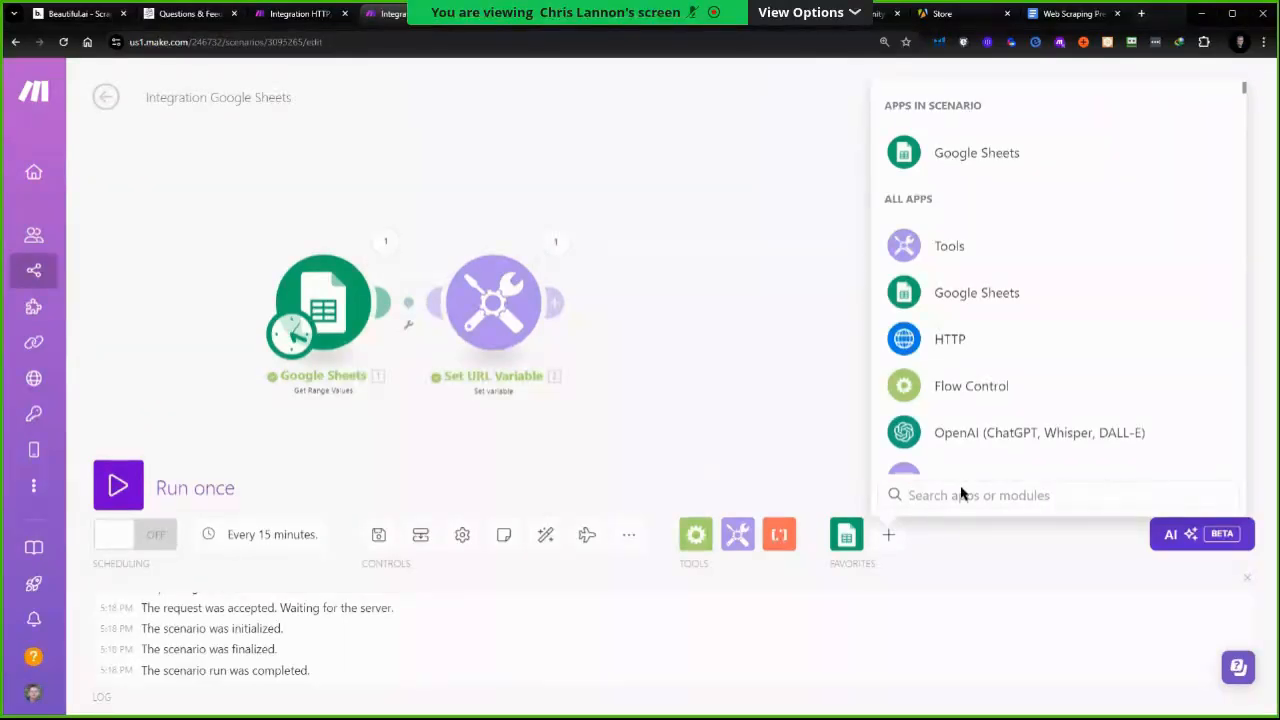
click(941, 344)
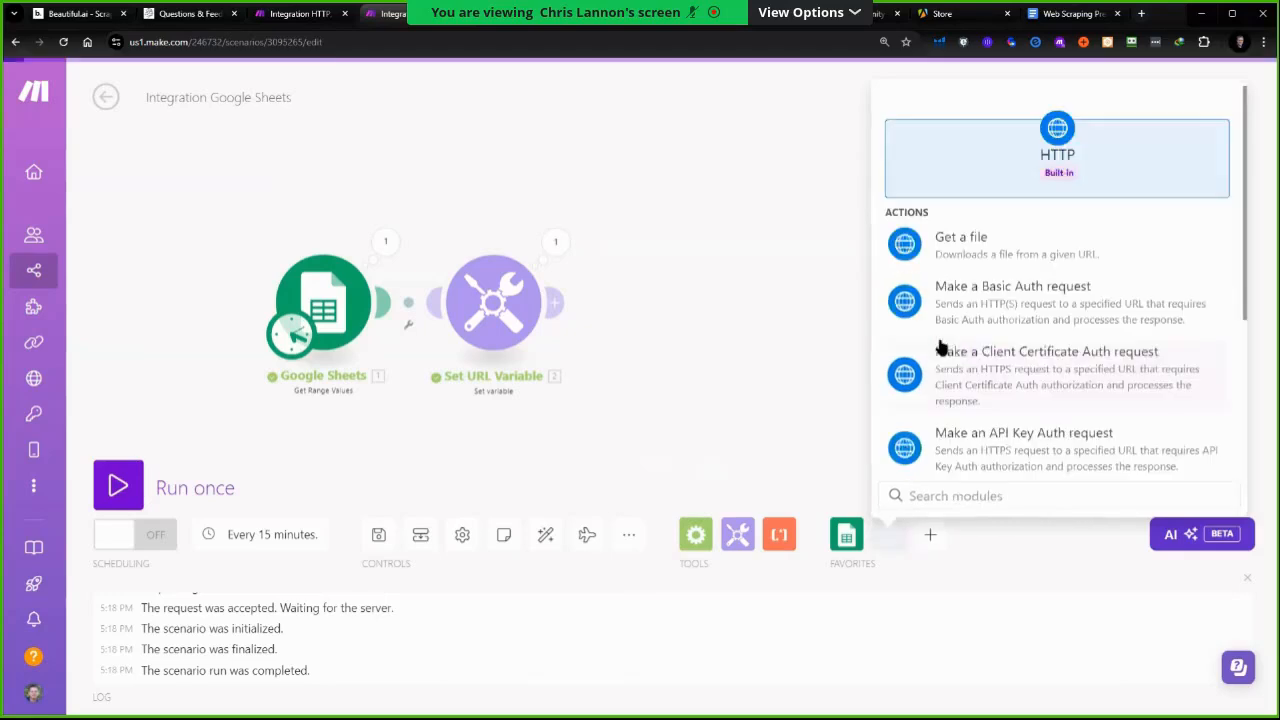
scroll(1057, 343, down, 5)
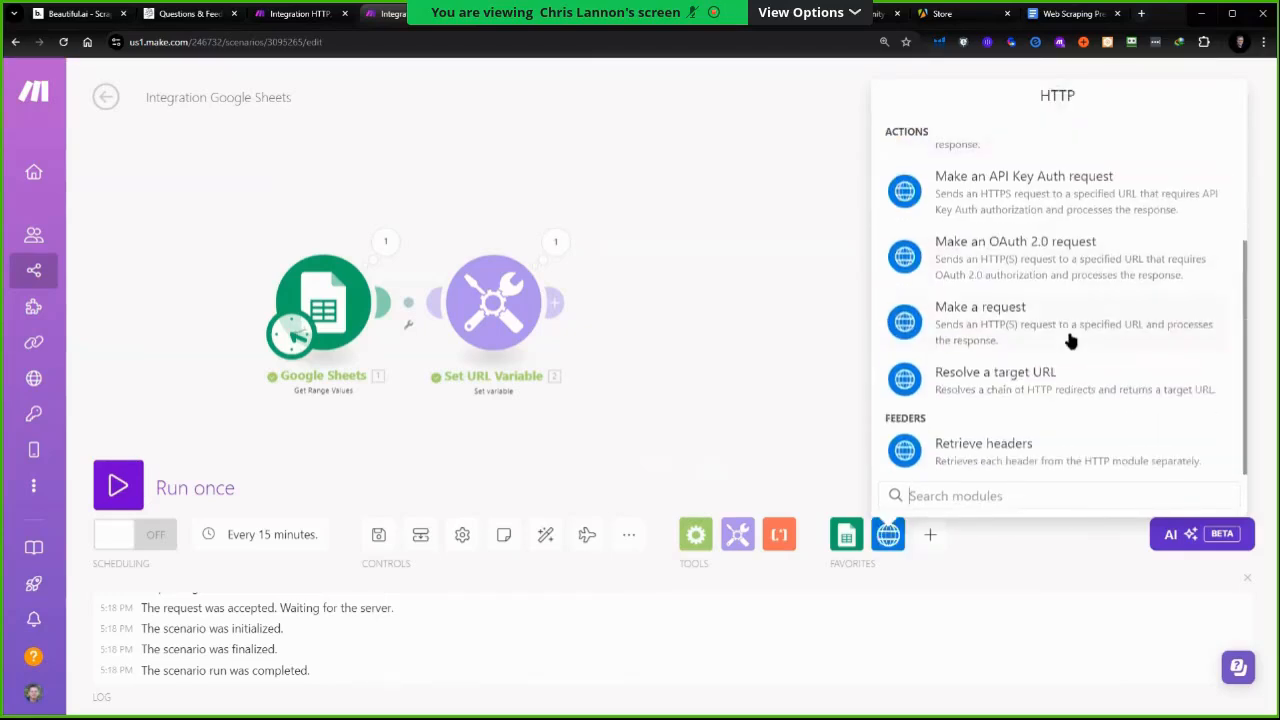
click(1017, 385)
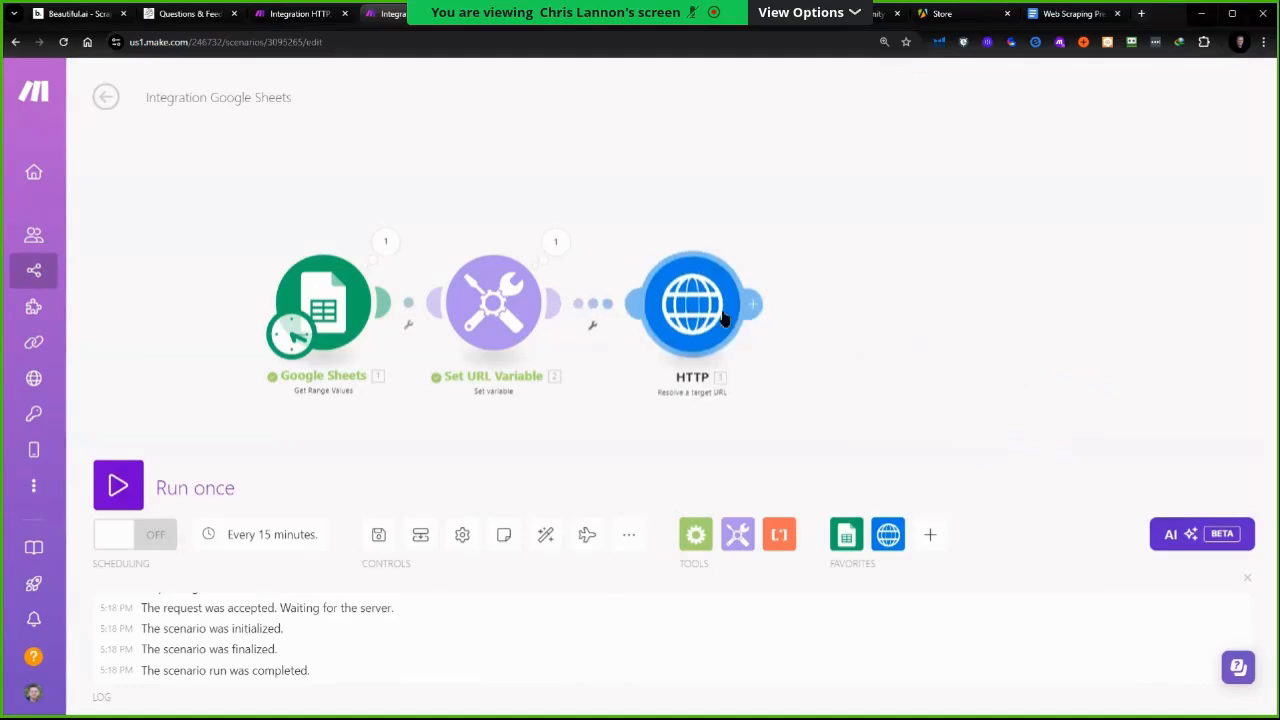
Rename the HTTP Resolve a target URL module to "resolve URL"
right_click(697, 313)
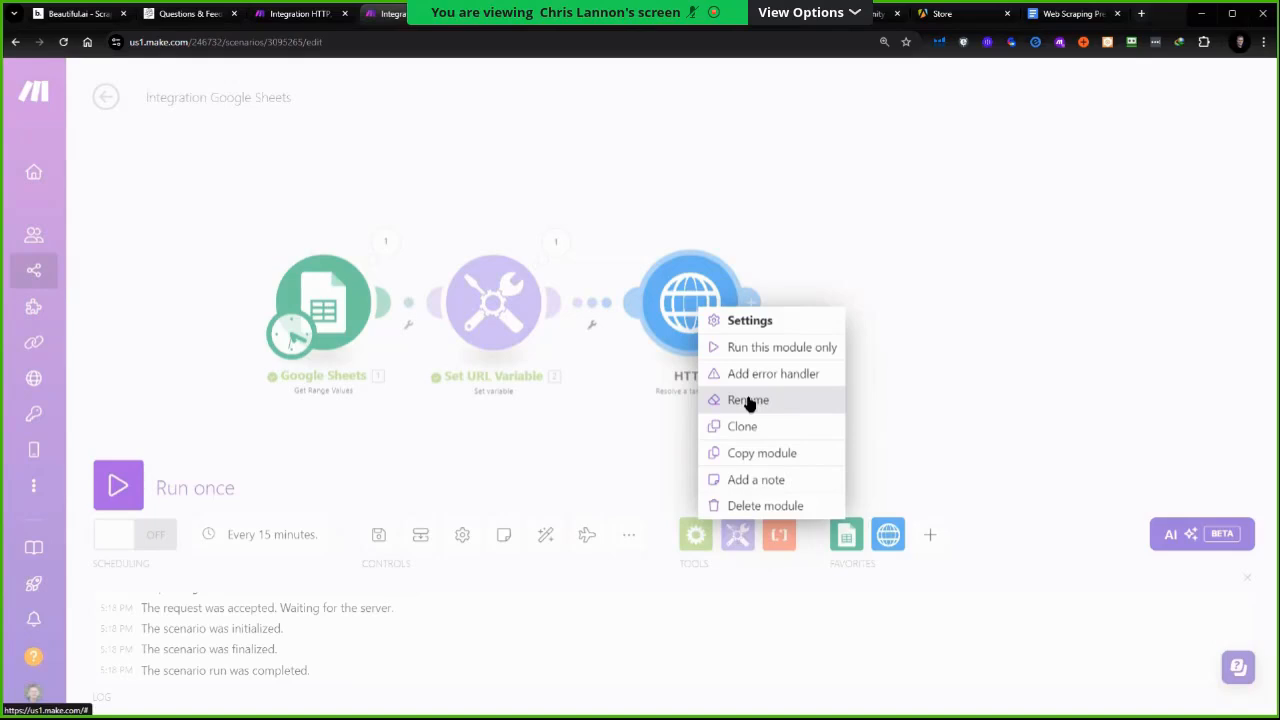
click(748, 400)
text(resolve)
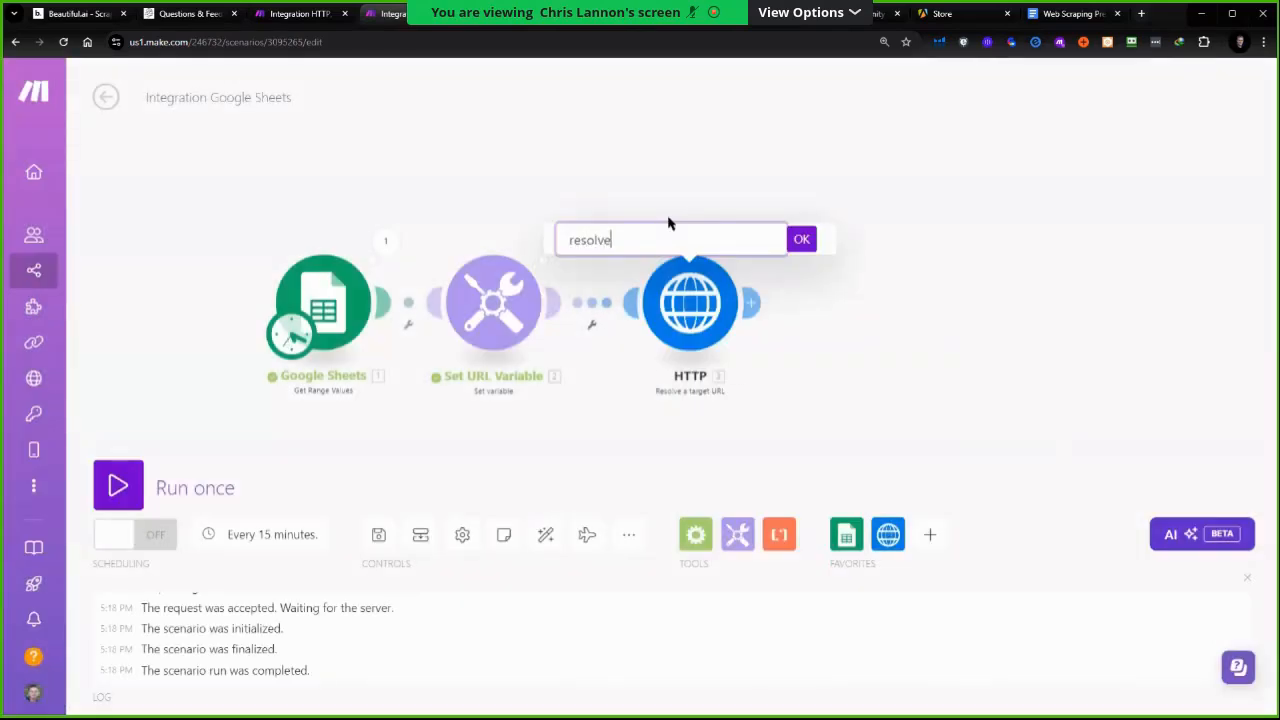
text( URL)
key(Return)
Map the resolve URL module's URL field to the Set URL Variable's URL output and save
click(690, 302)
click(814, 318)
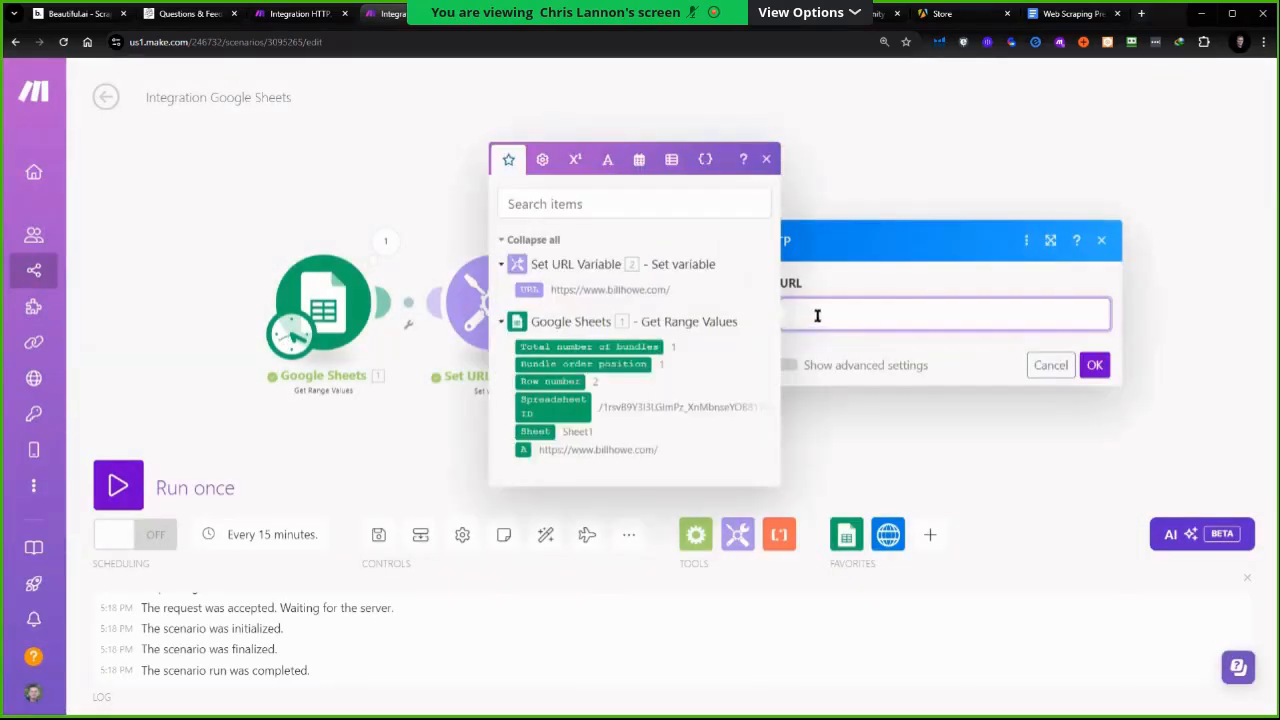
click(529, 289)
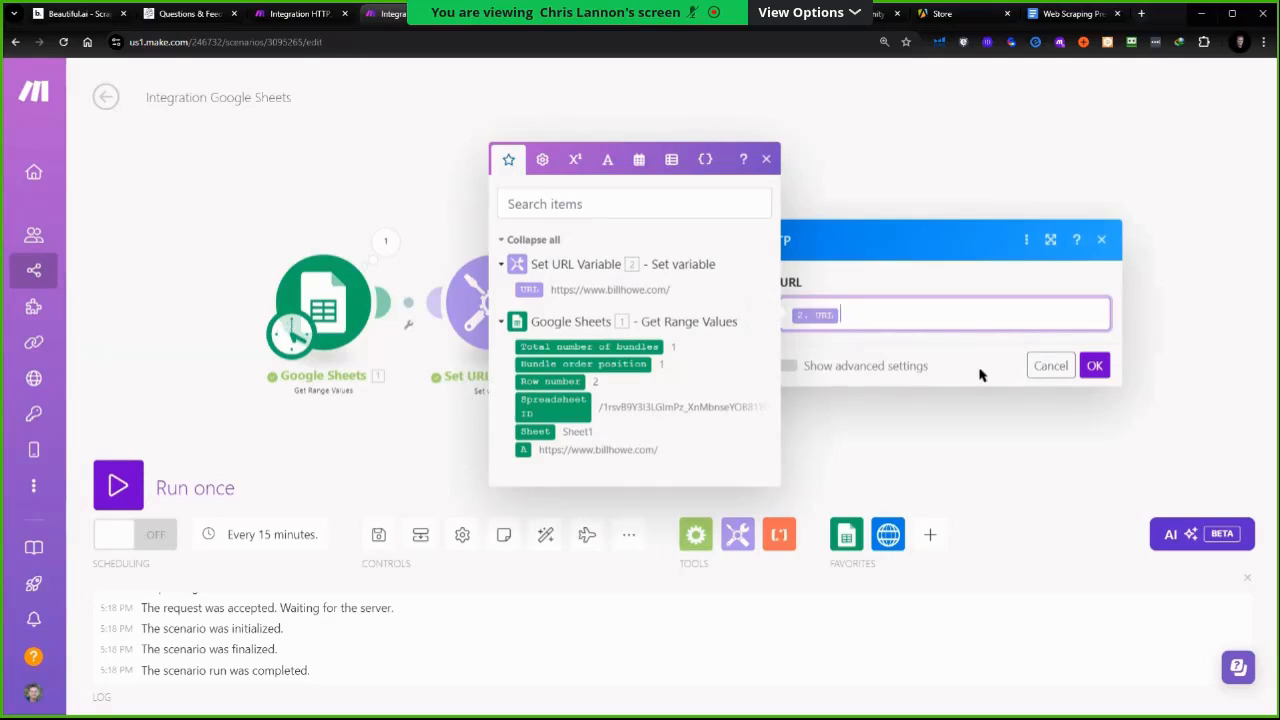
click(1084, 366)
click(1082, 364)
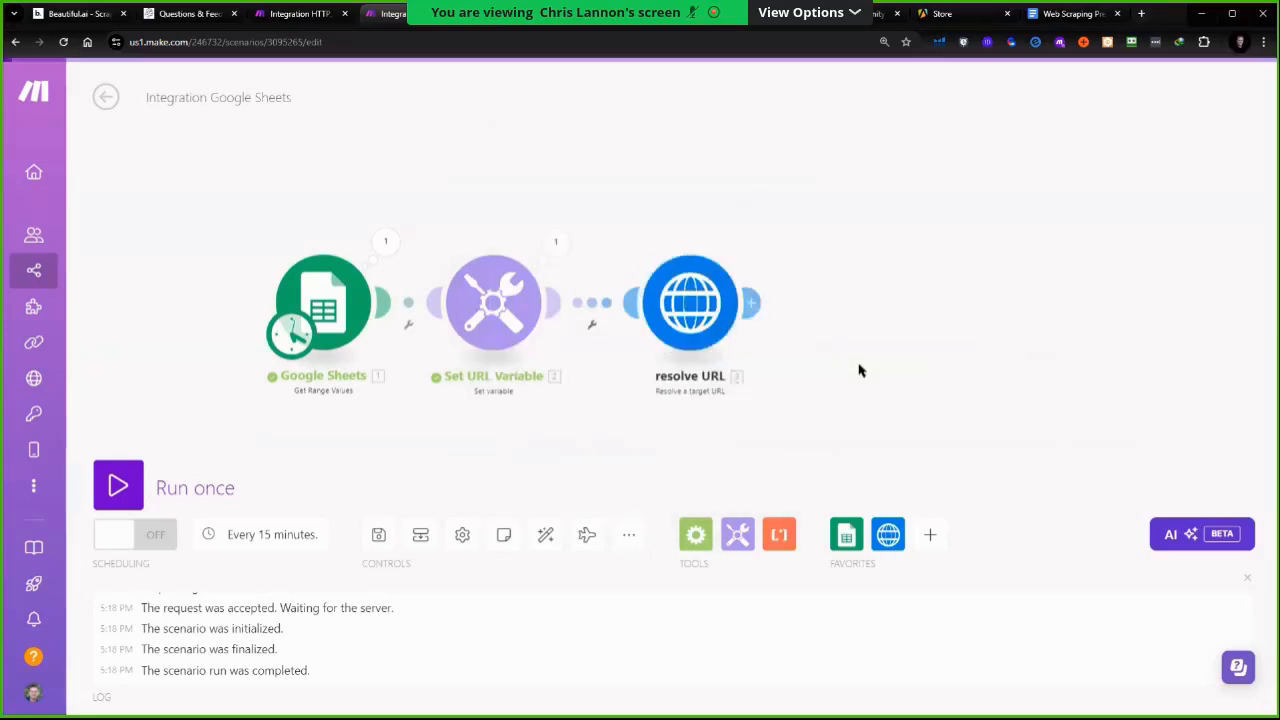
Add an HTTP Make a request module after the resolve URL module
click(890, 548)
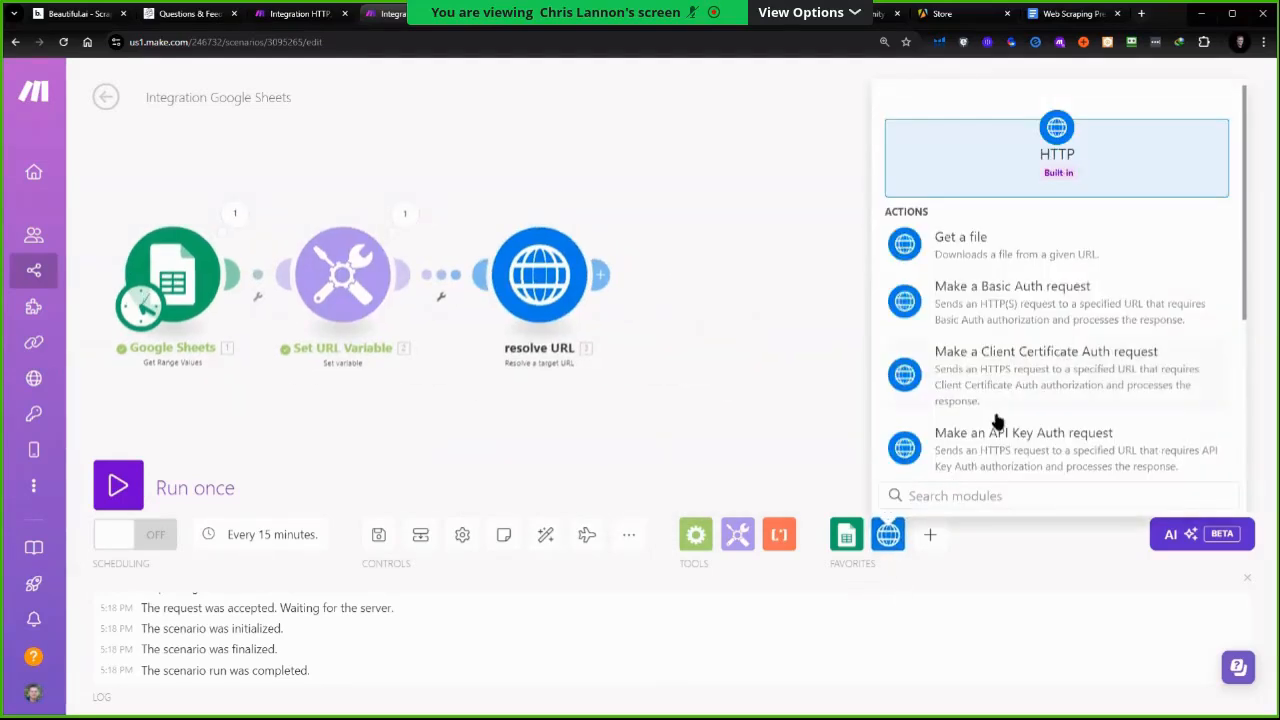
scroll(1012, 350, down, 2)
scroll(1012, 347, down, 1)
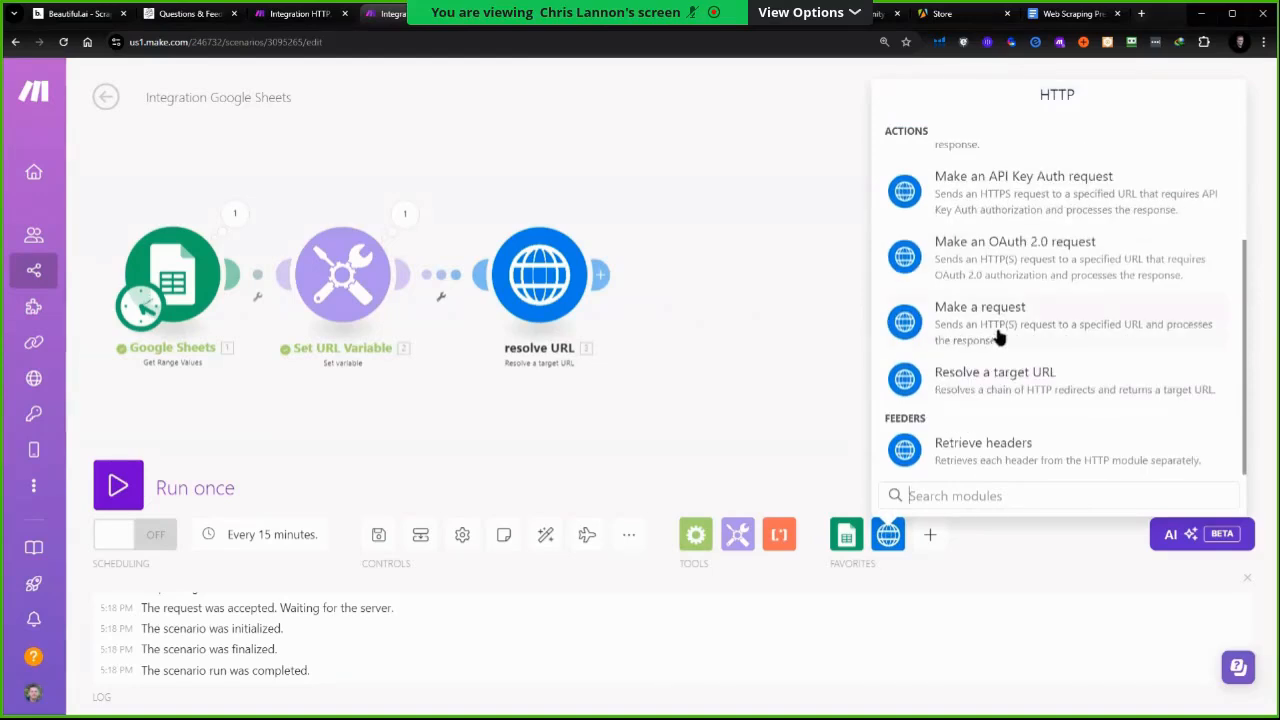
click(1120, 340)
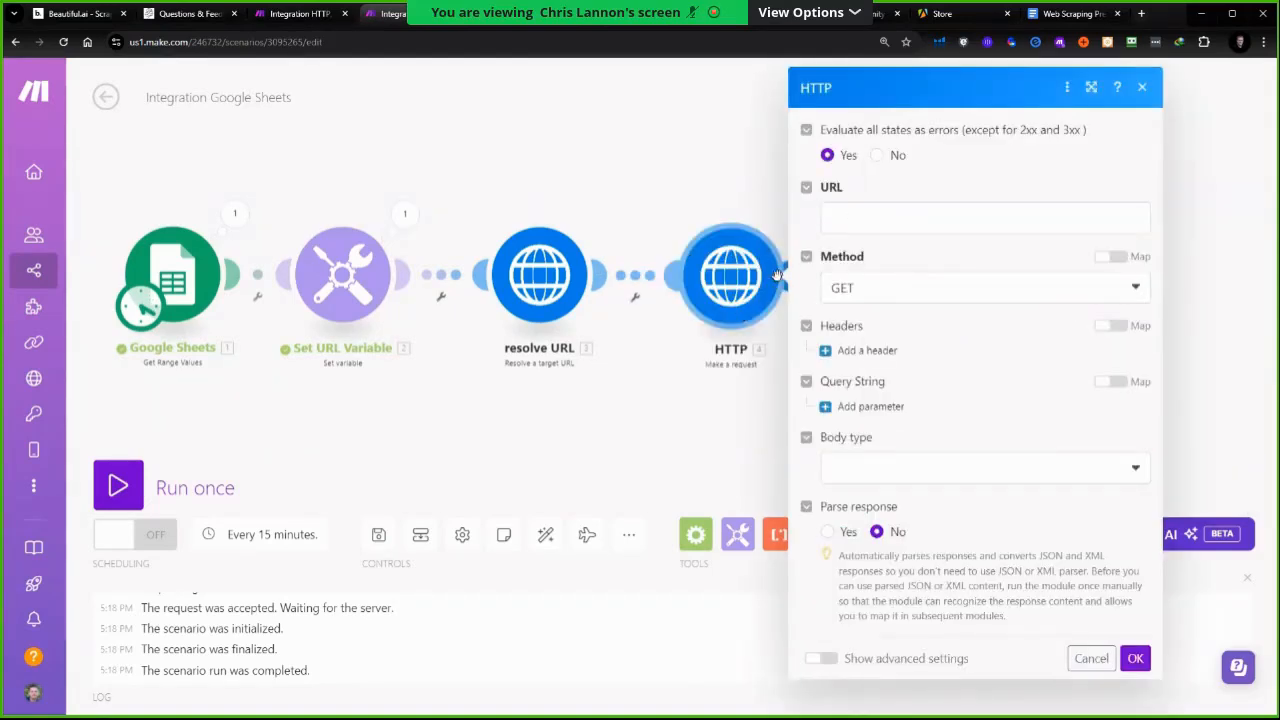
Map the Make a request module's URL to the resolve URL module's Resolved URL and save
click(912, 212)
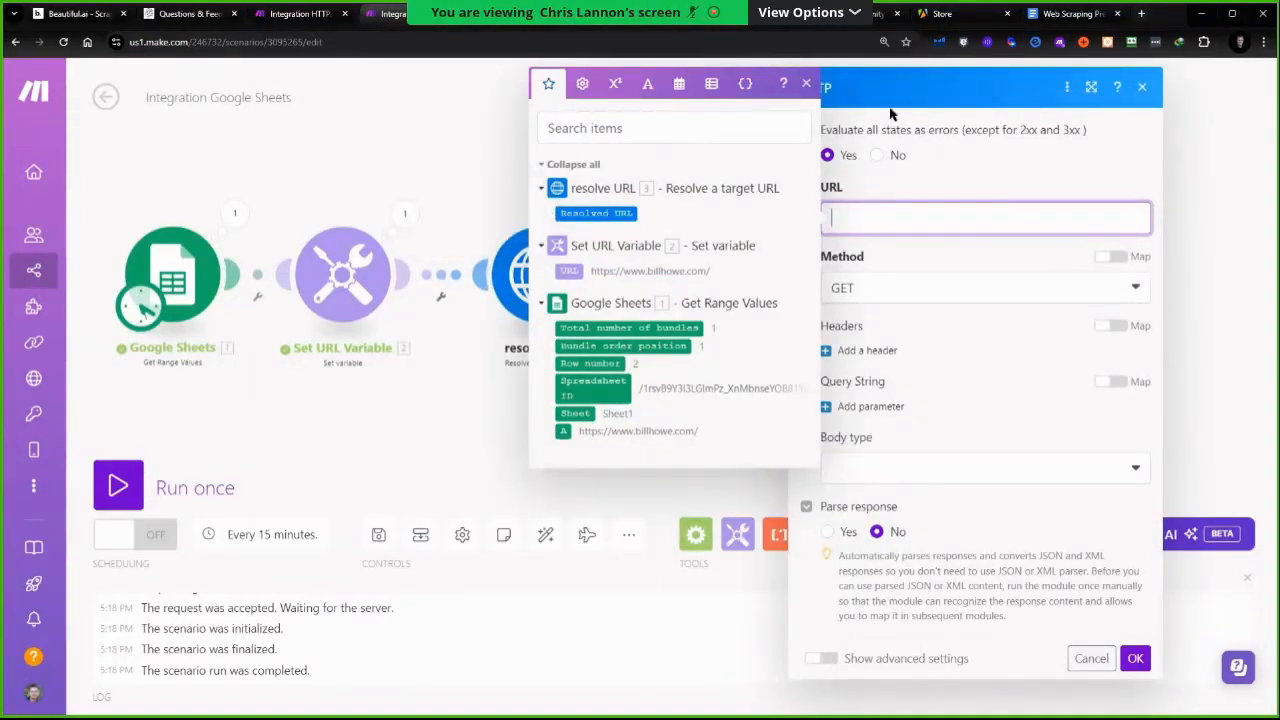
click(975, 100)
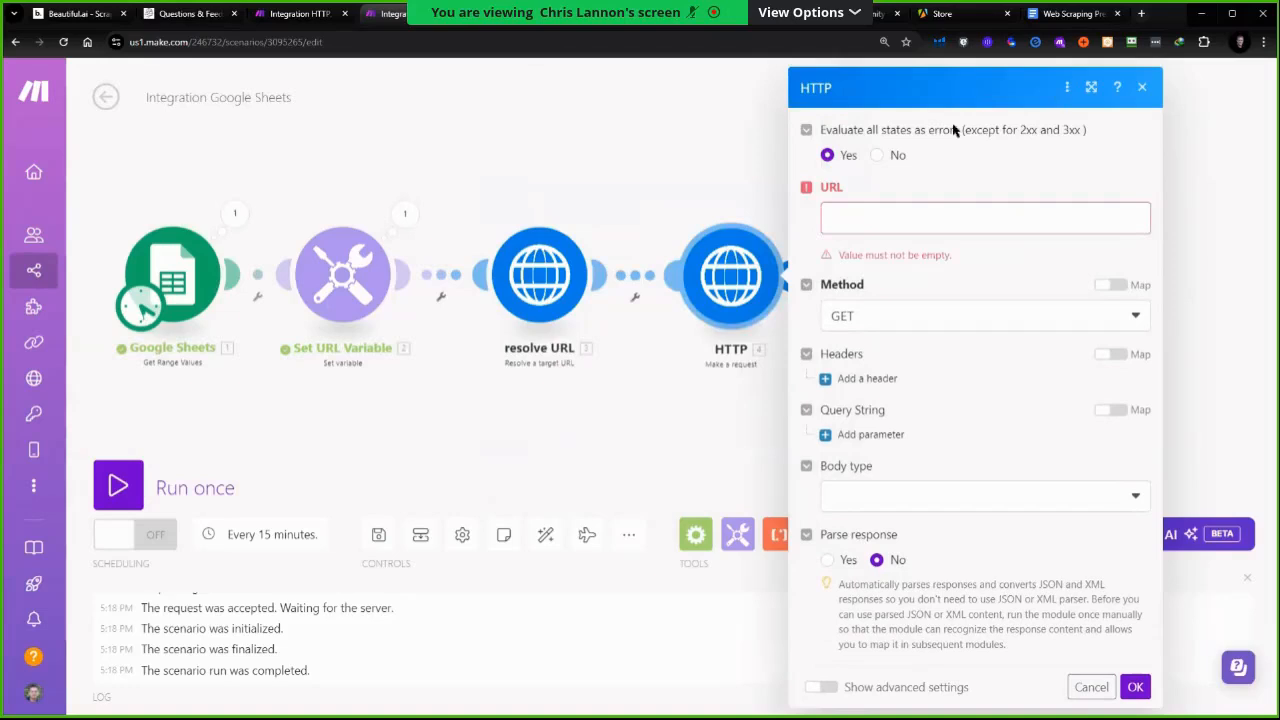
click(552, 298)
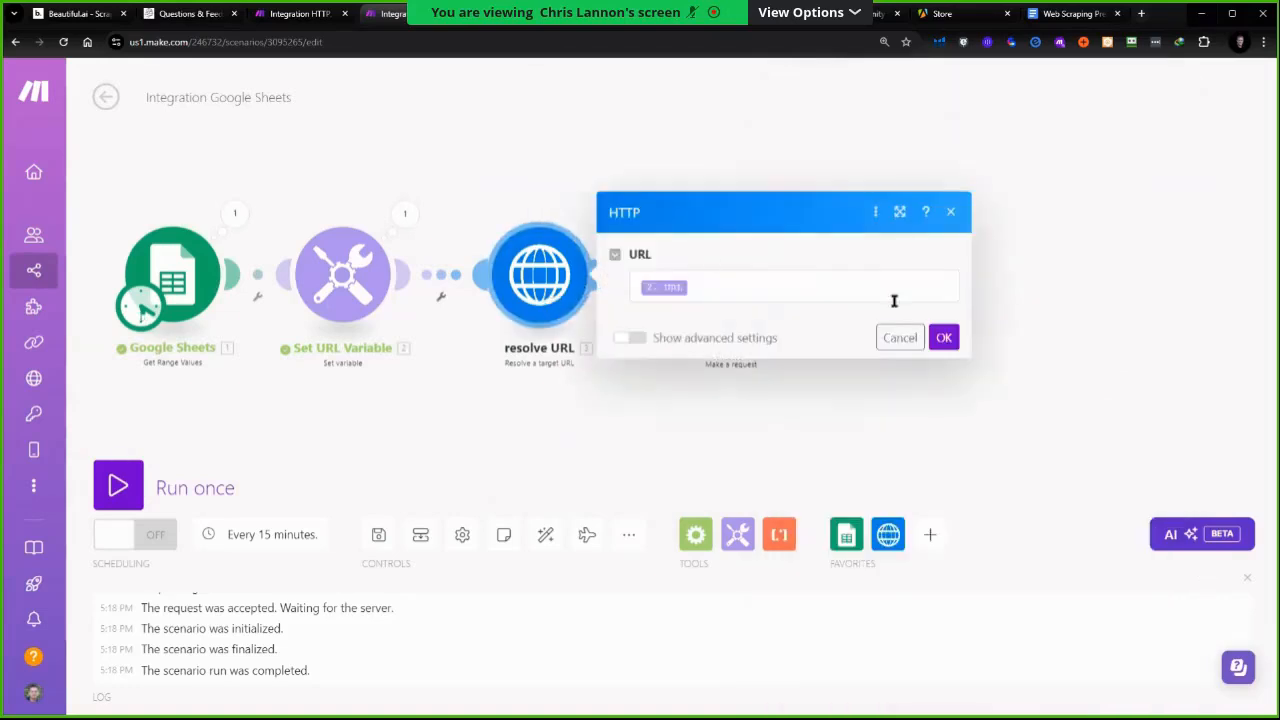
click(899, 337)
click(740, 276)
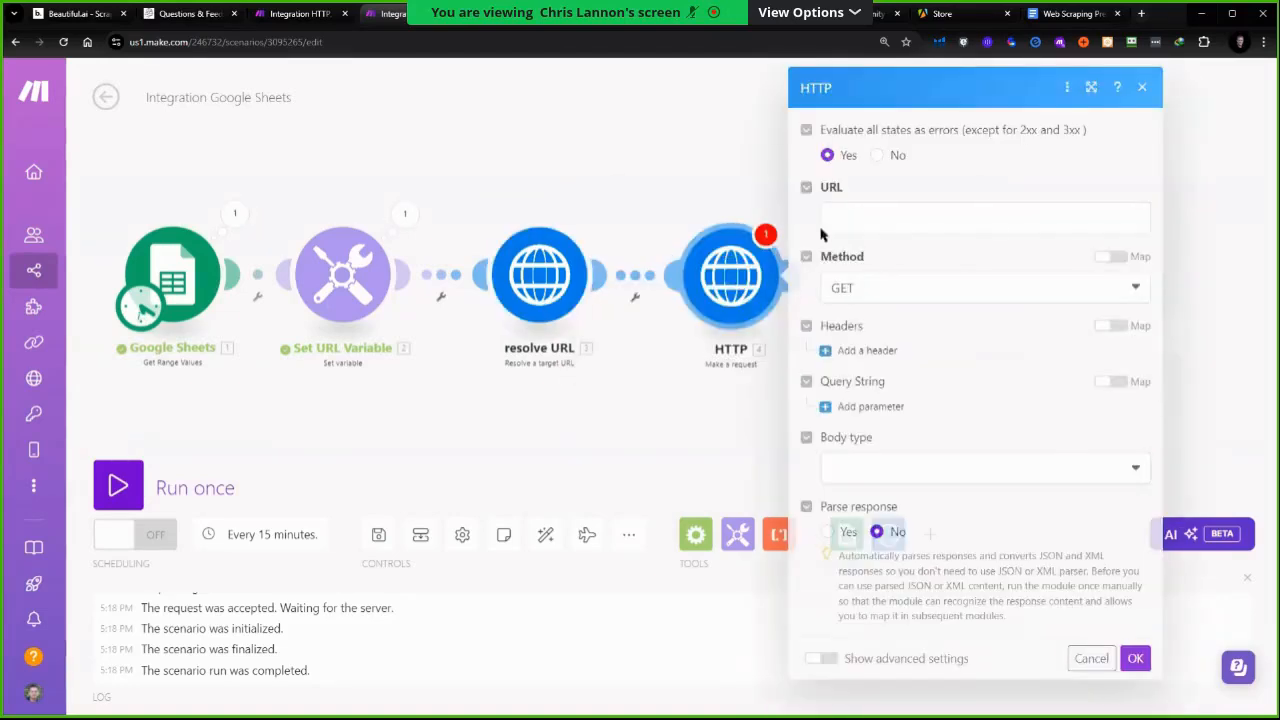
click(875, 206)
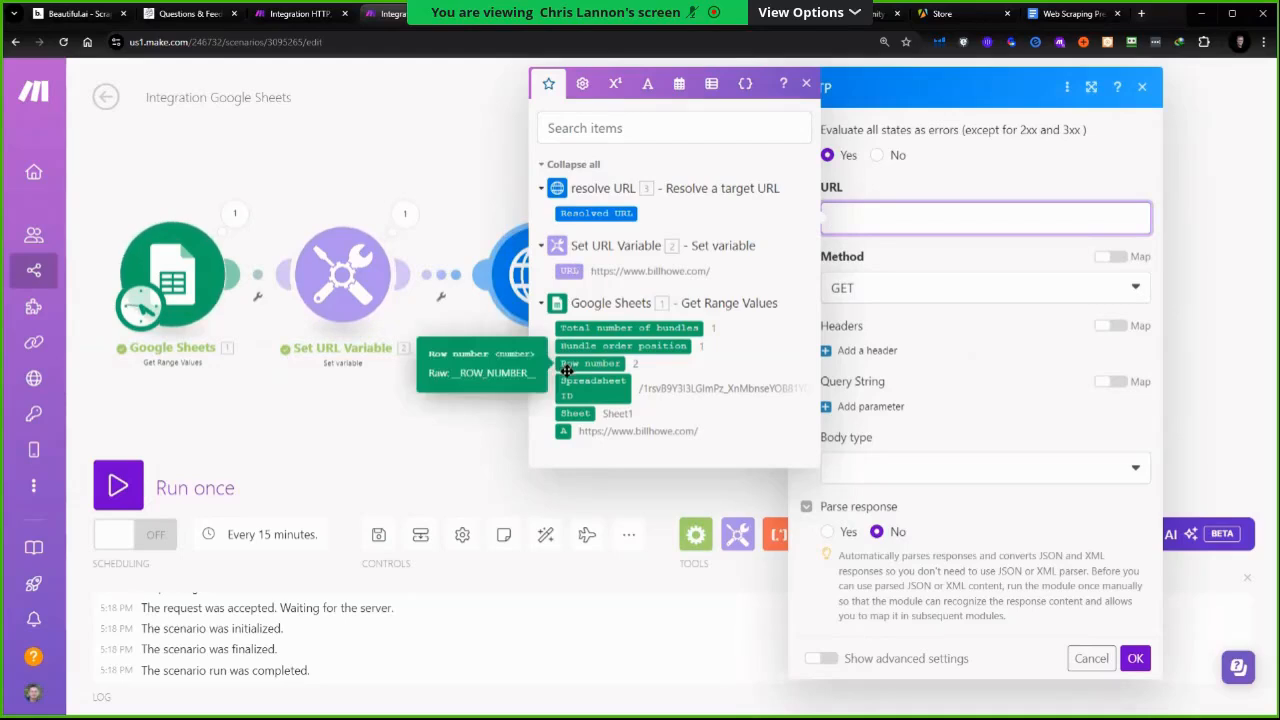
click(590, 214)
click(1135, 658)
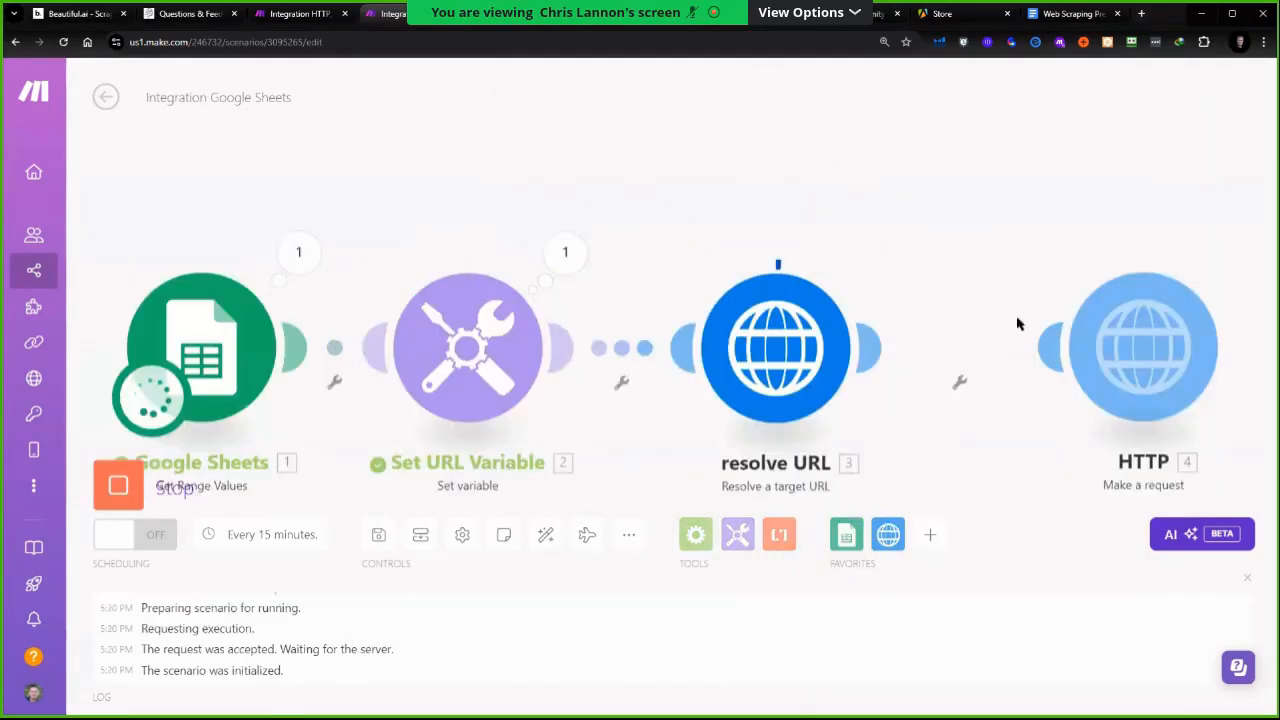
Inspect the HTTP Make a request module's output bundle and its returned Data
drag(884, 419, 848, 399)
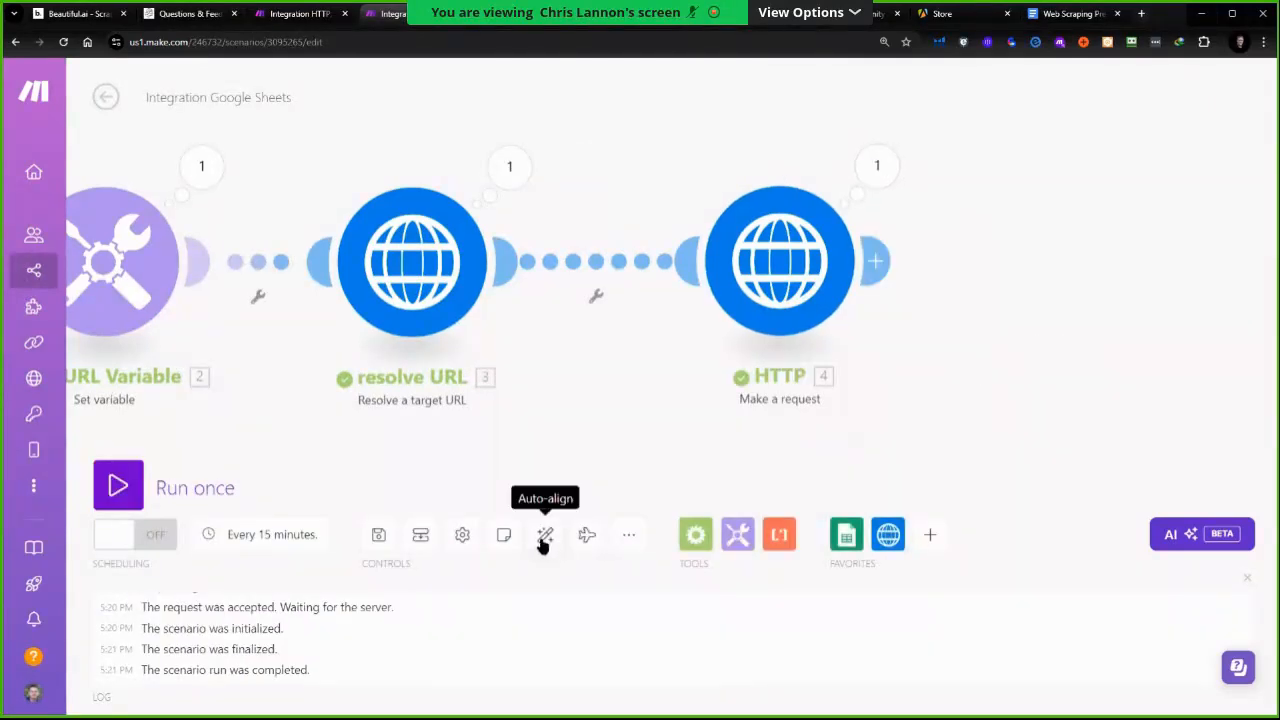
click(543, 541)
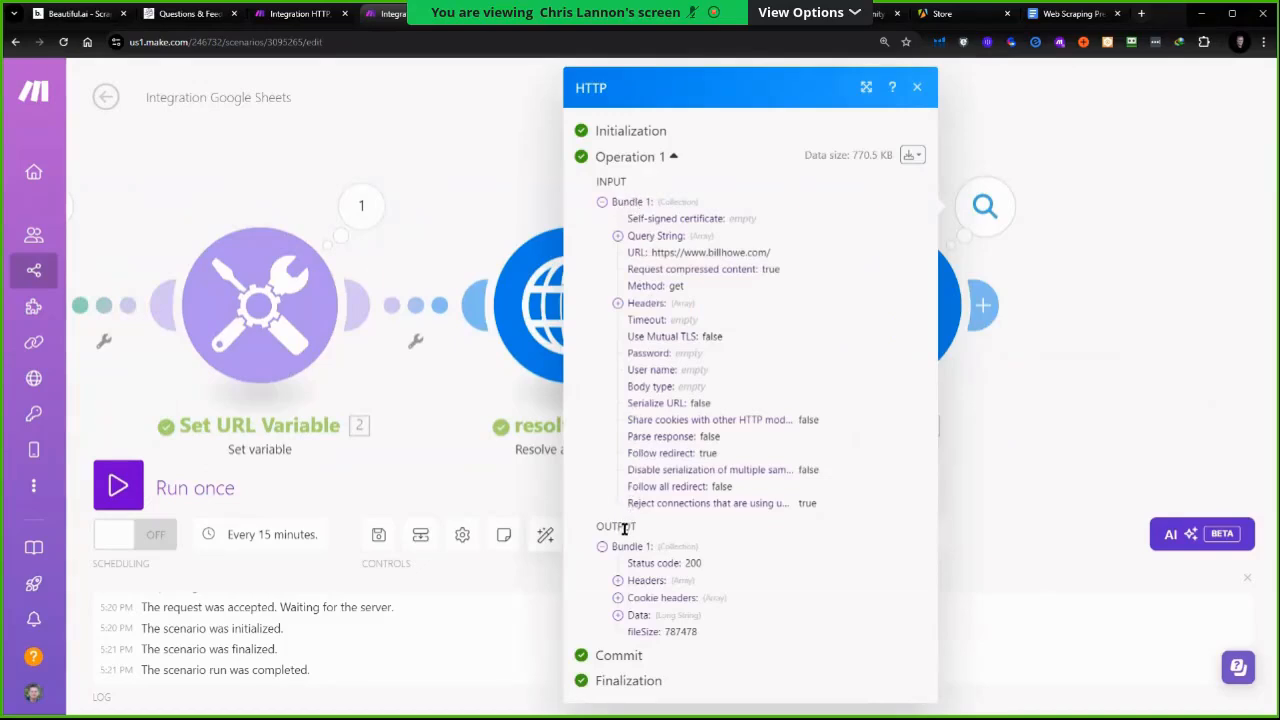
click(618, 616)
scroll(805, 571, down, 5)
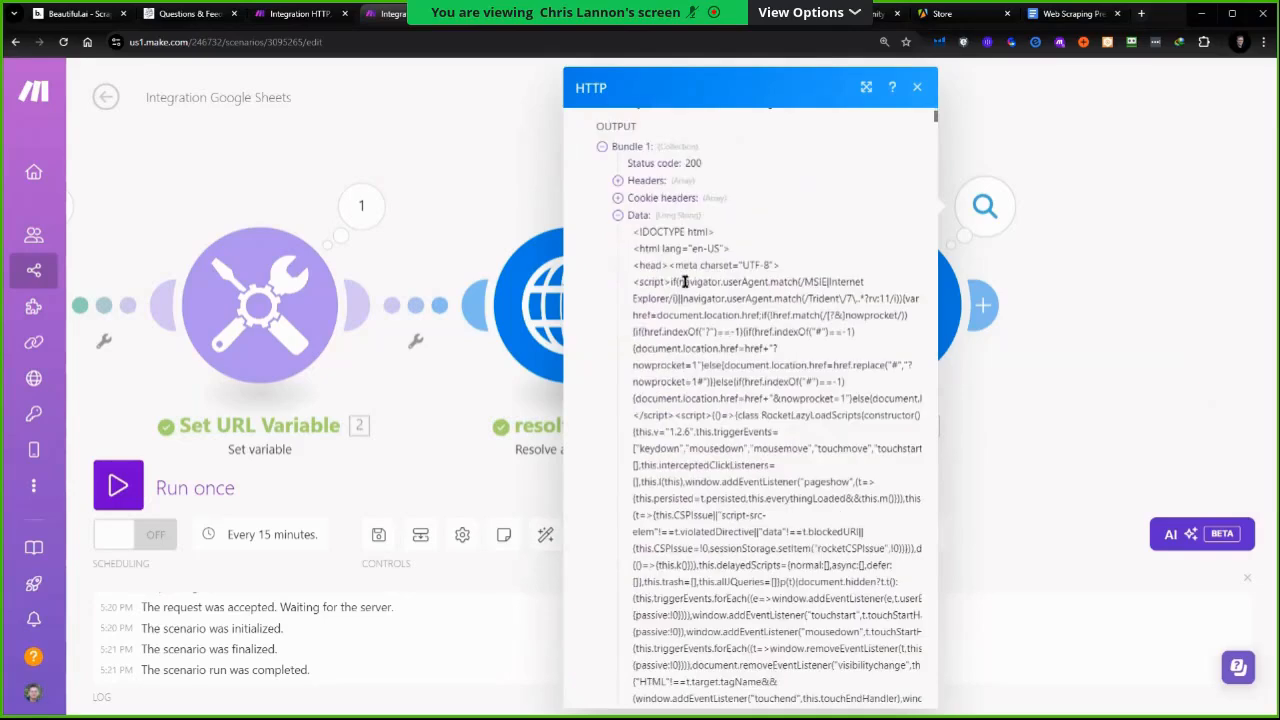
scroll(708, 340, down, 7)
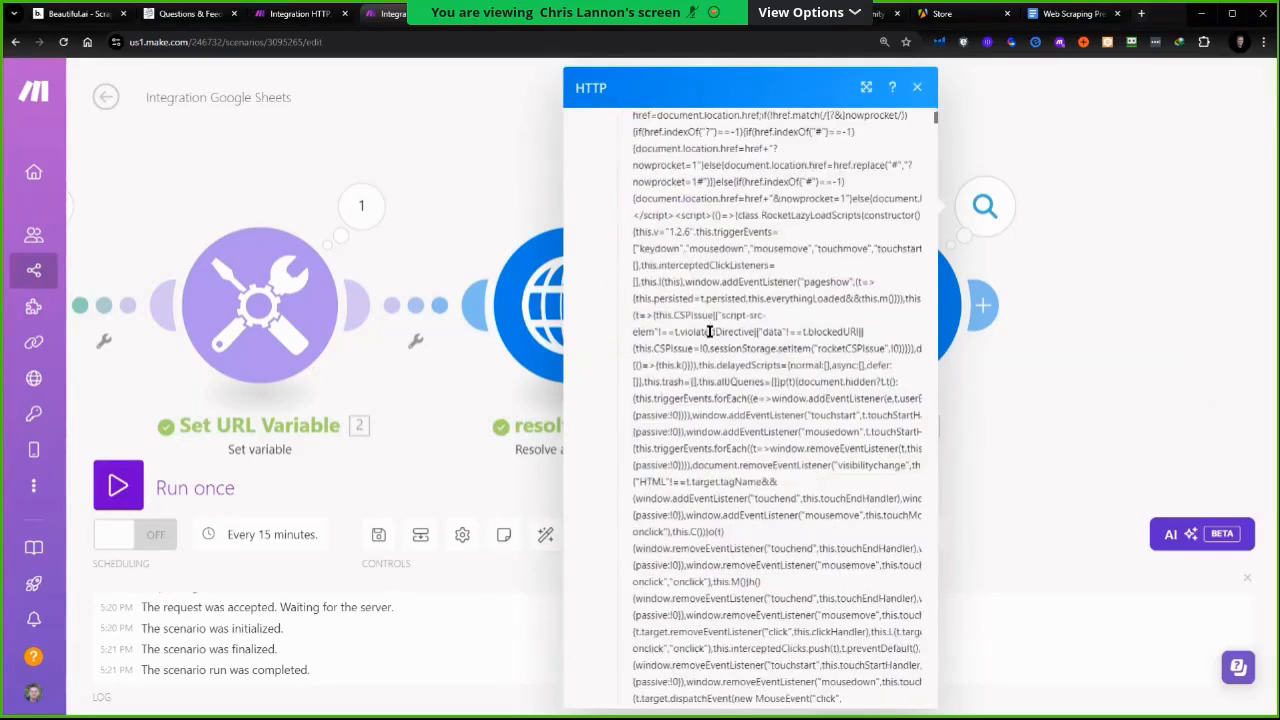
scroll(708, 349, down, 5)
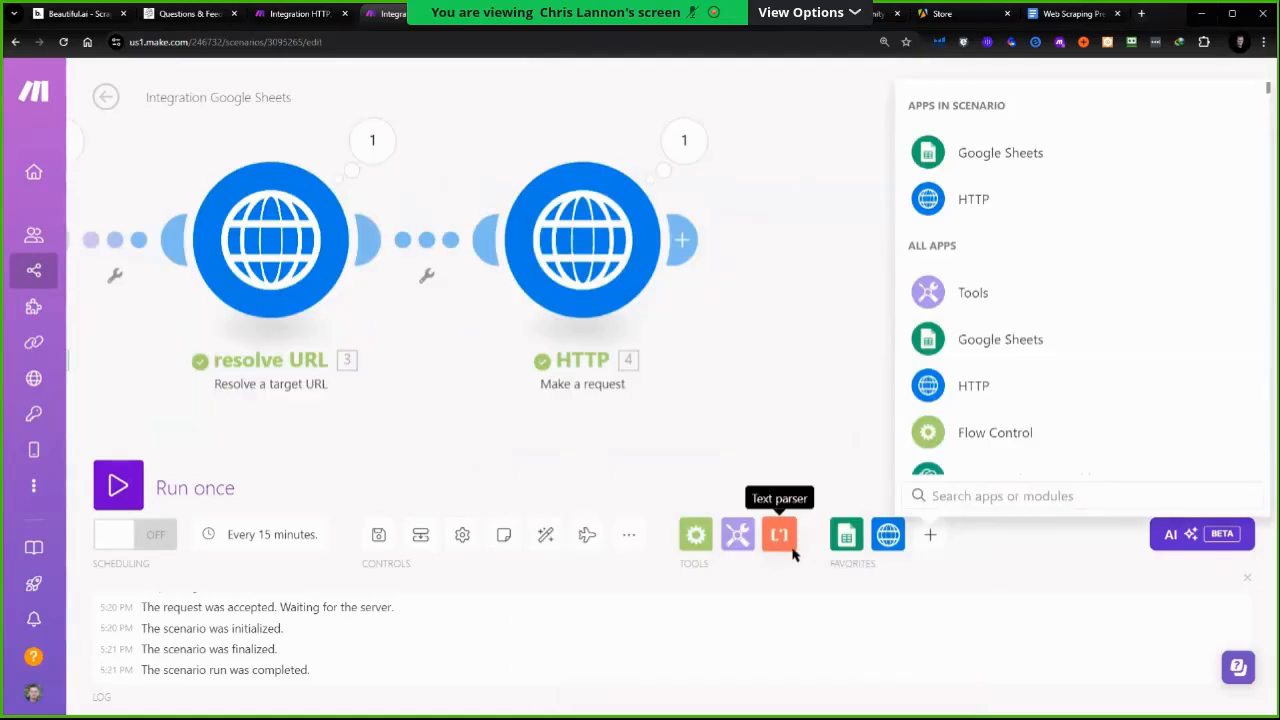
Add a Text parser HTML to text module after the HTTP module and map its HTML to the HTTP Data output
click(779, 534)
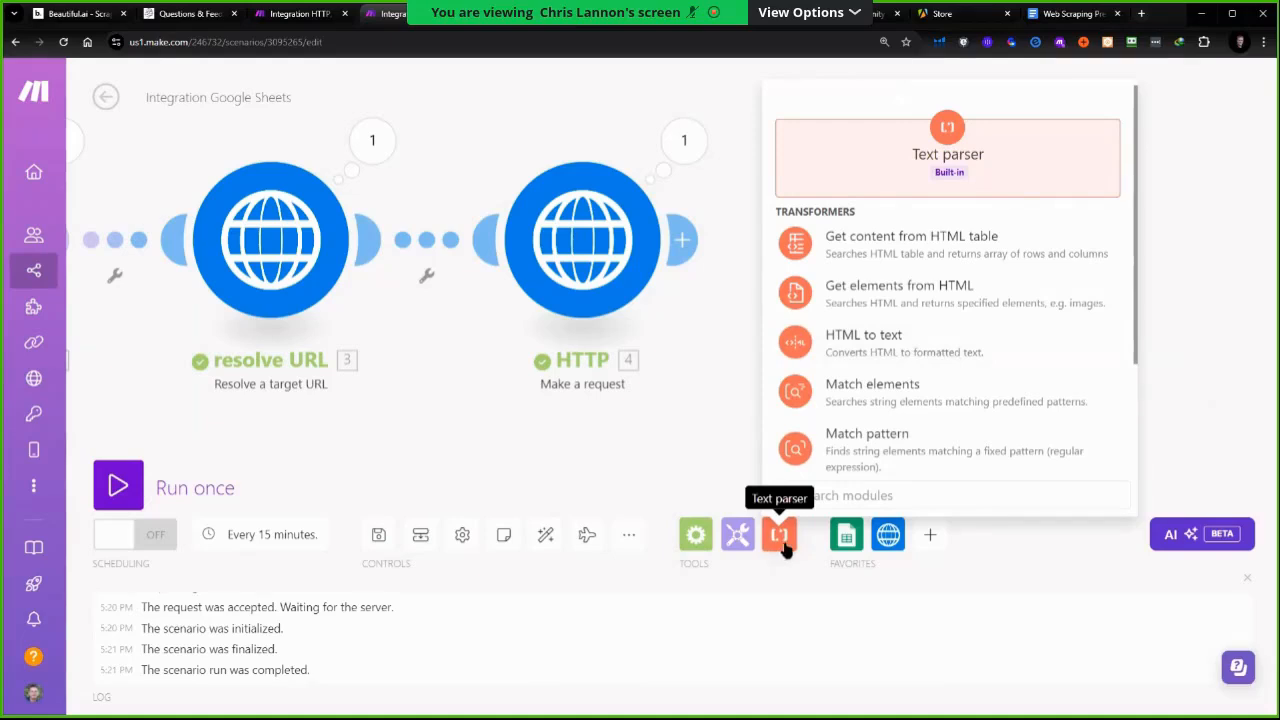
click(885, 345)
drag(883, 347, 885, 247)
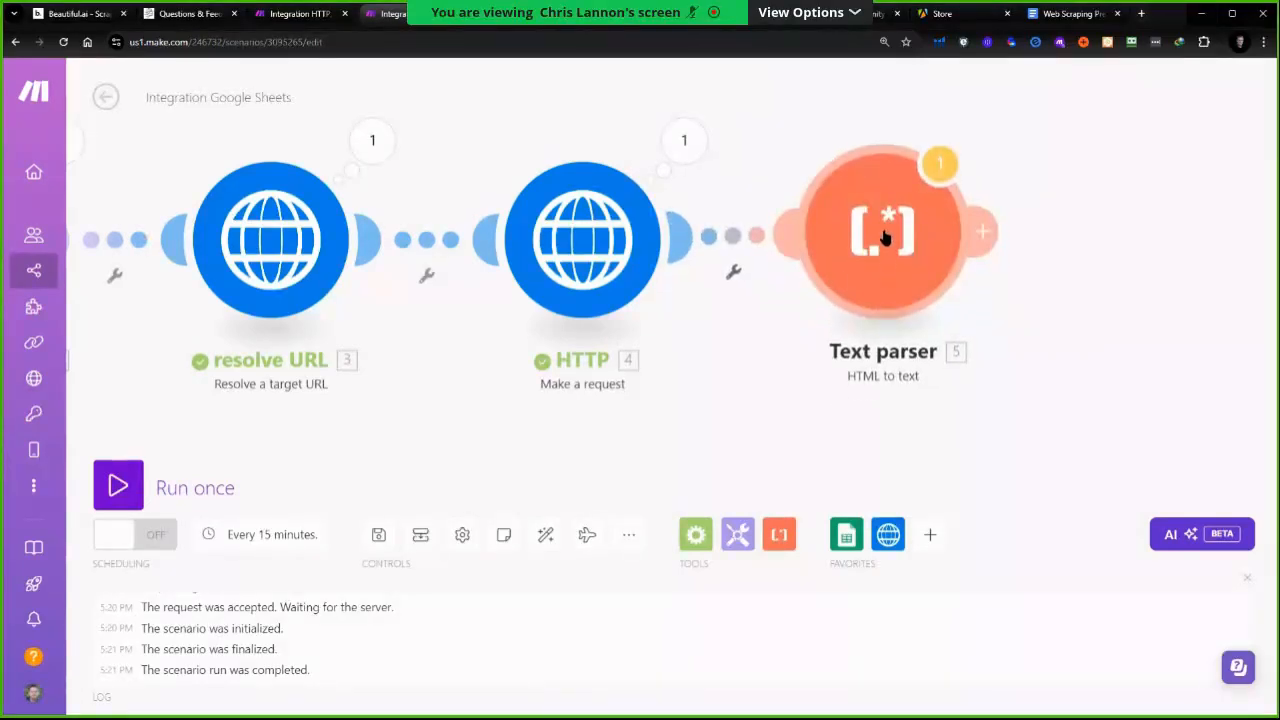
click(885, 235)
click(512, 241)
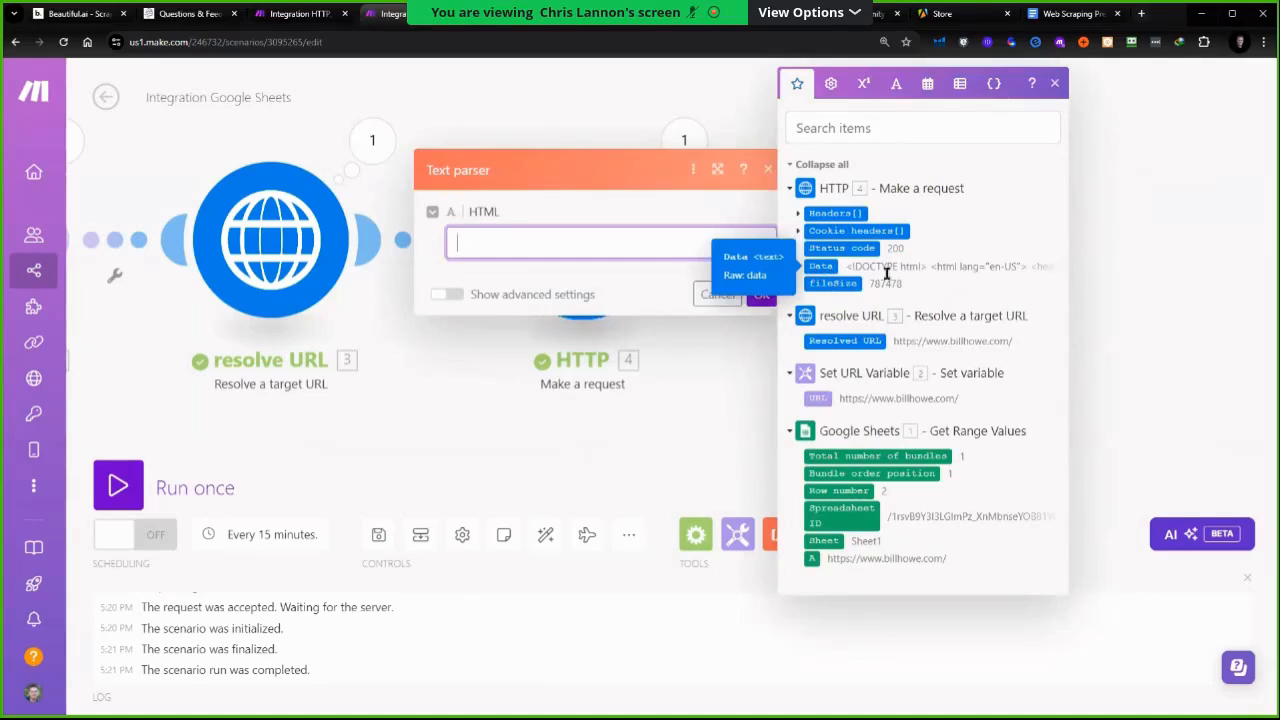
click(818, 268)
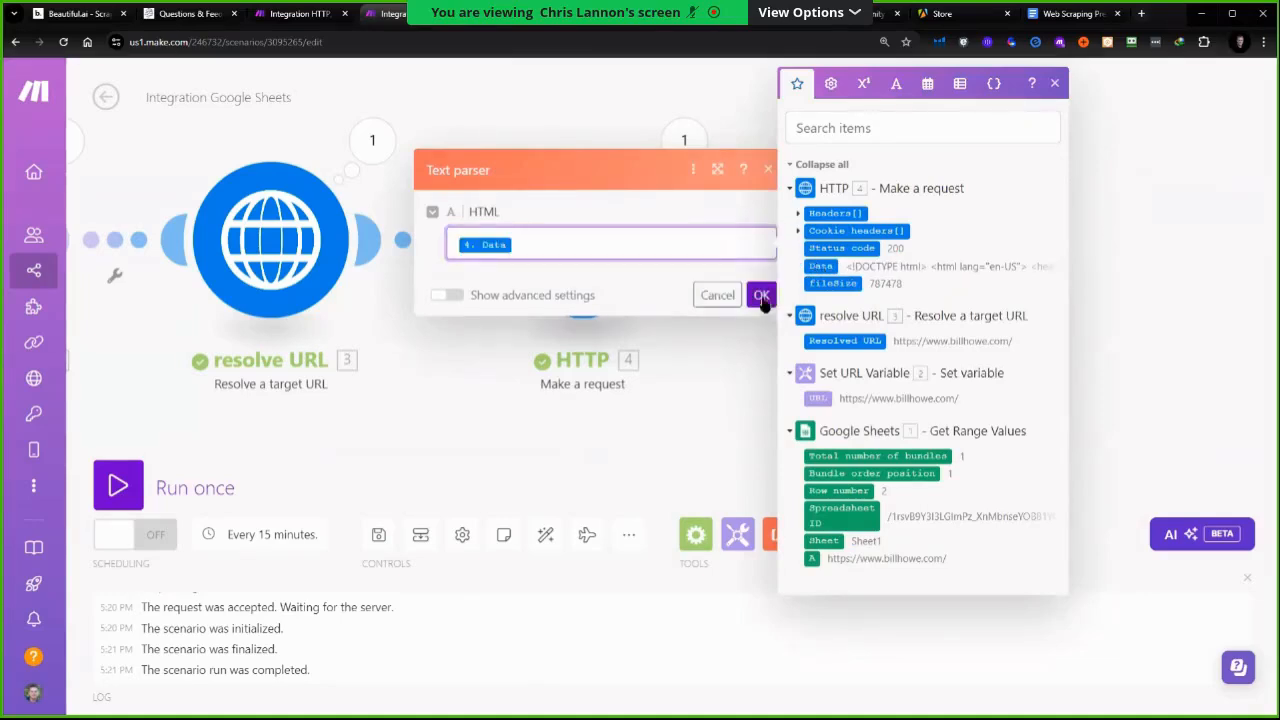
click(763, 291)
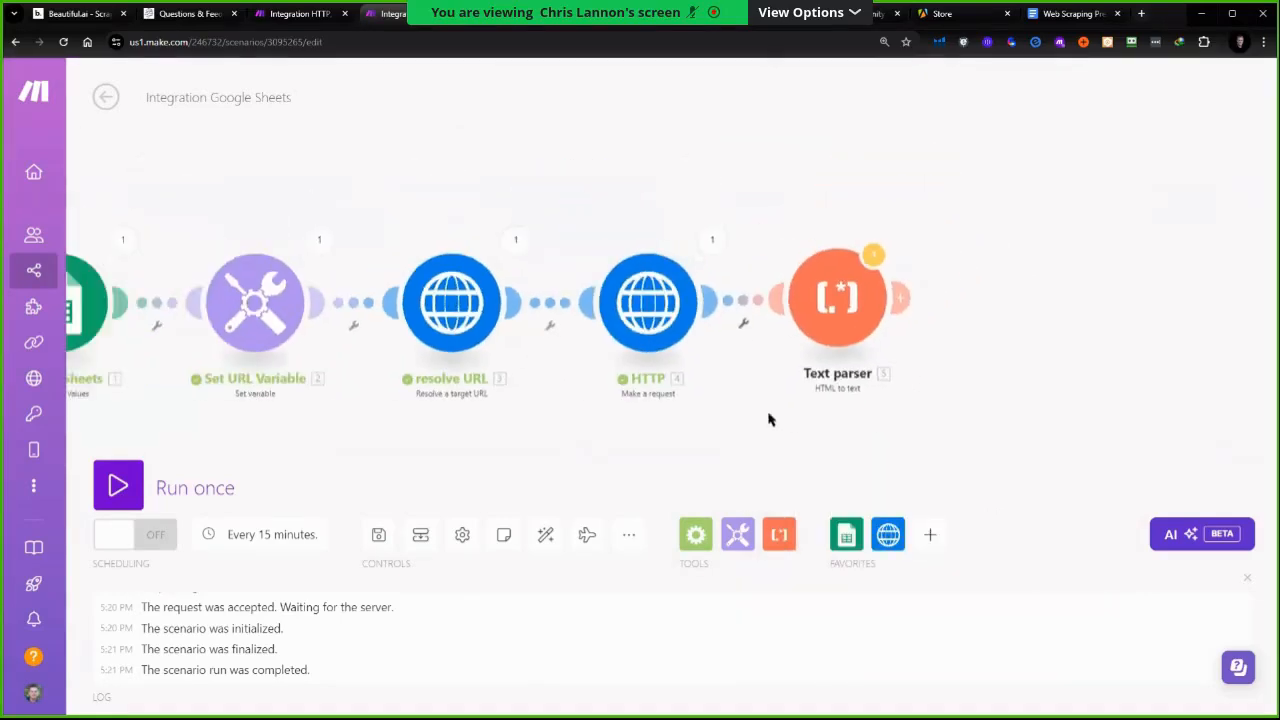
Run the scenario once despite the warning and inspect the Text parser's output text
click(118, 487)
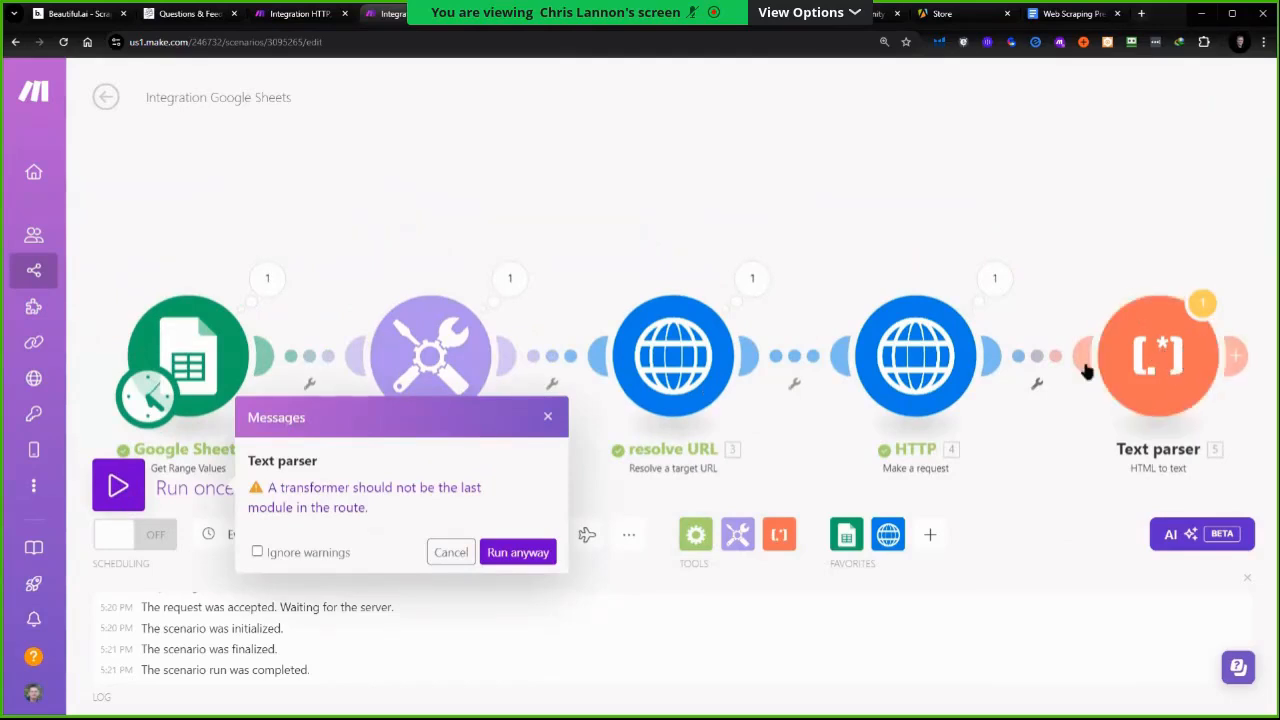
click(518, 552)
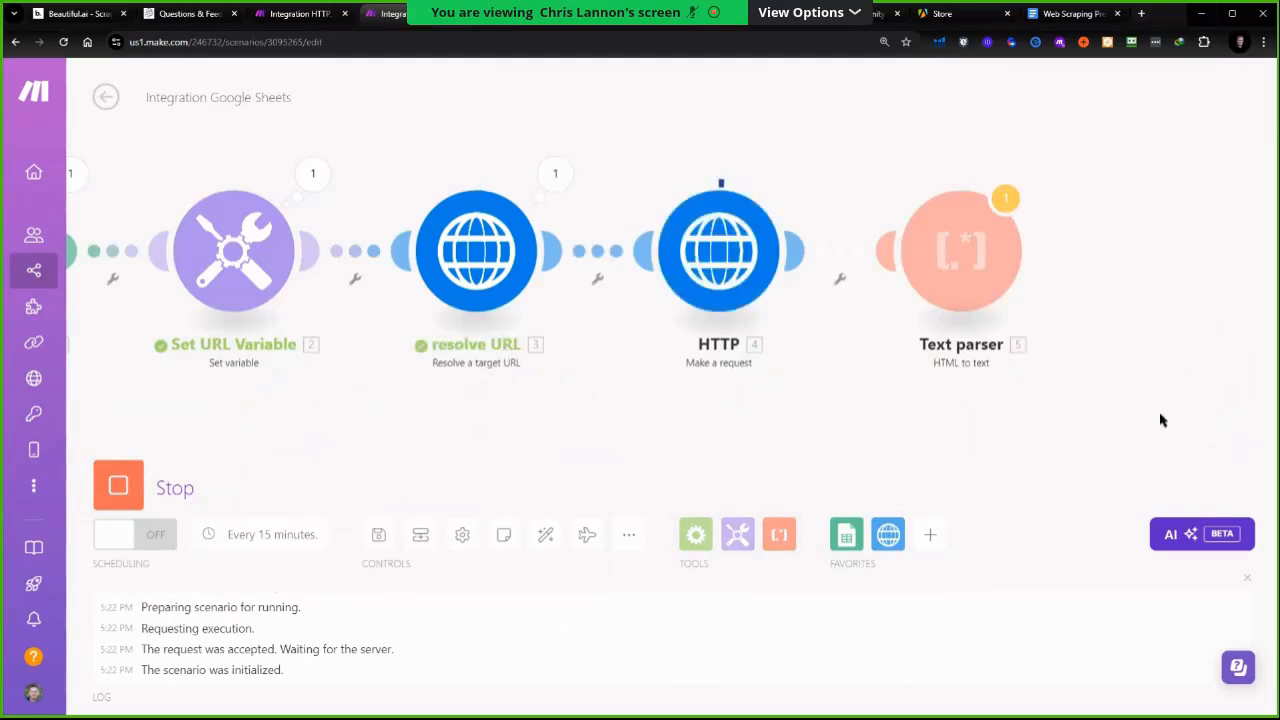
click(1006, 199)
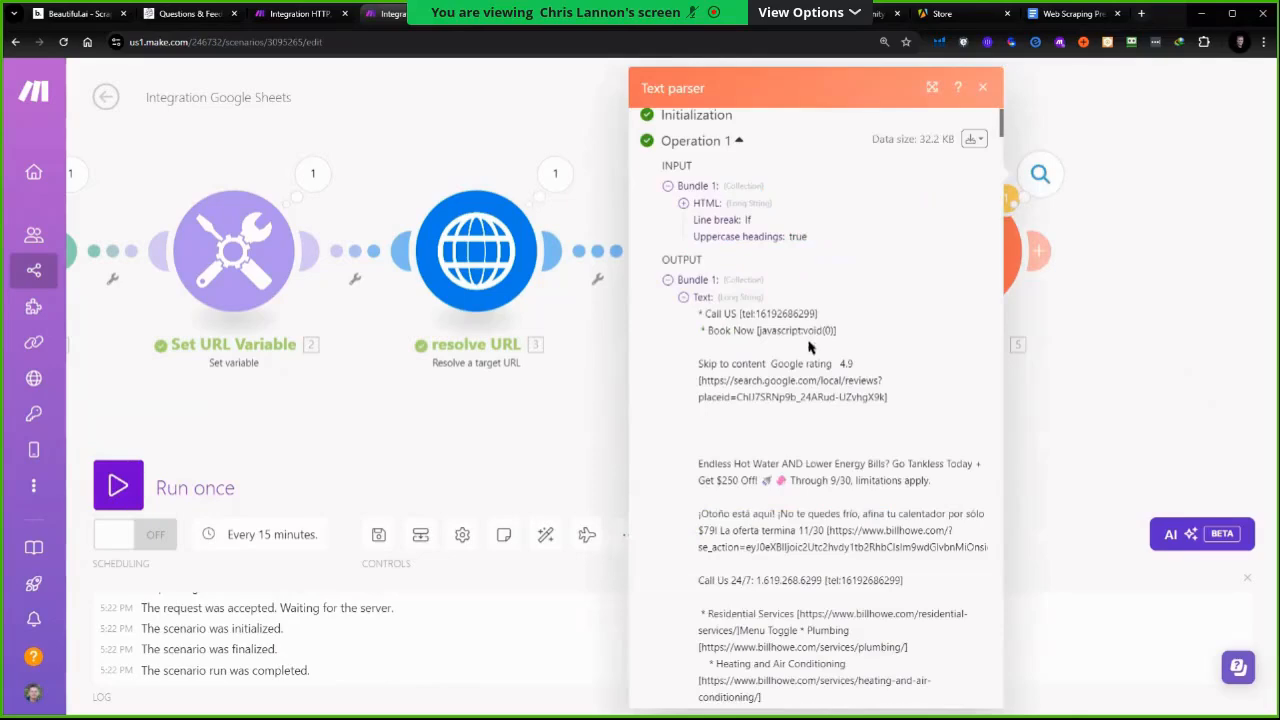
scroll(819, 320, down, 2)
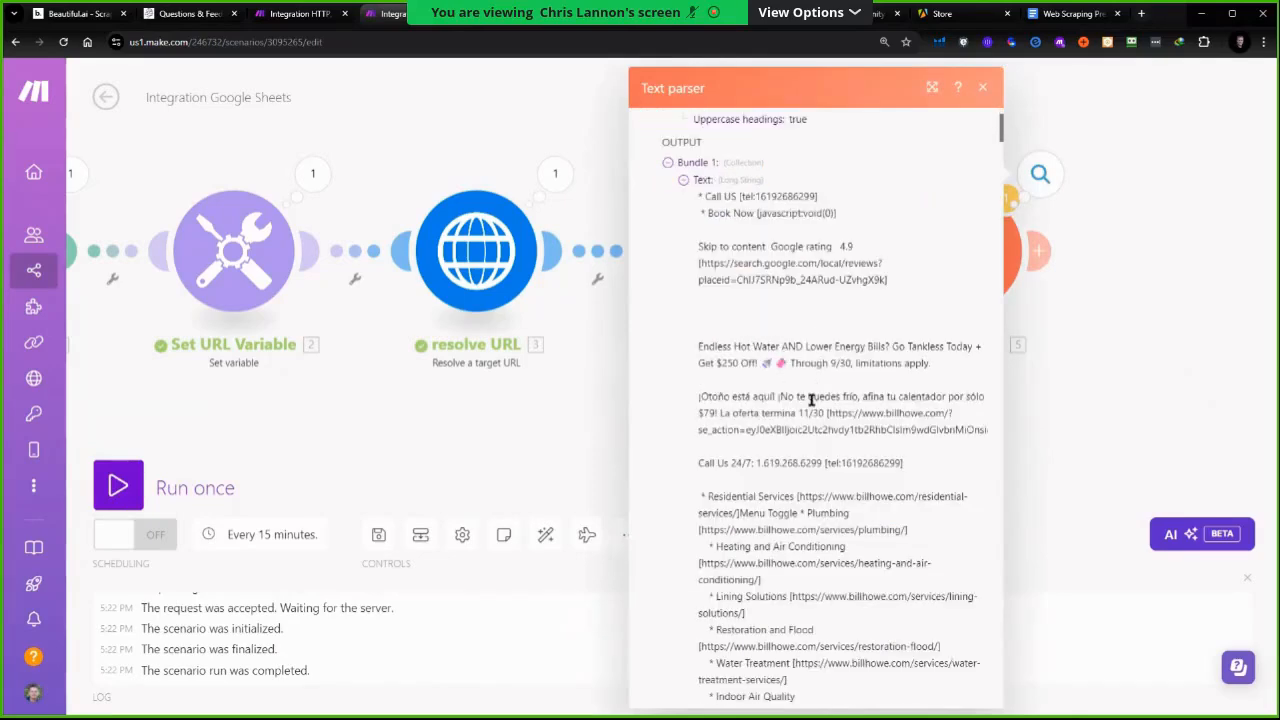
scroll(797, 323, down, 4)
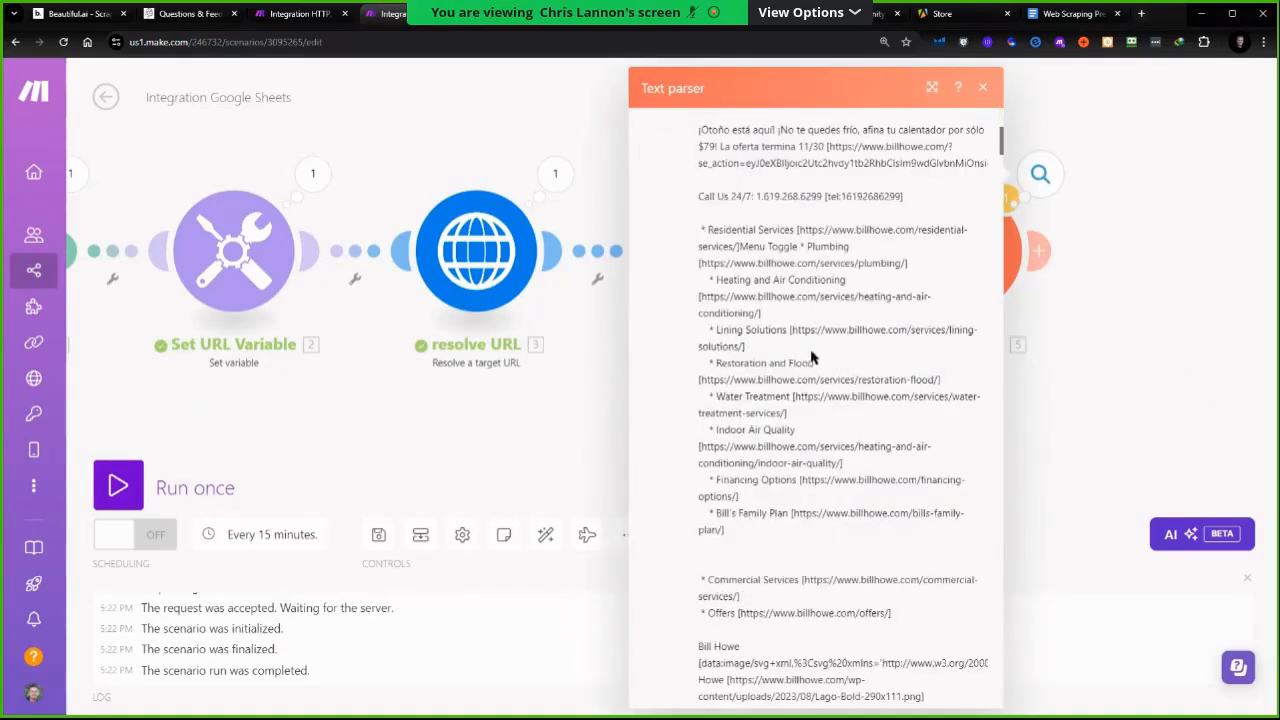
scroll(808, 349, down, 5)
scroll(808, 349, down, 10)
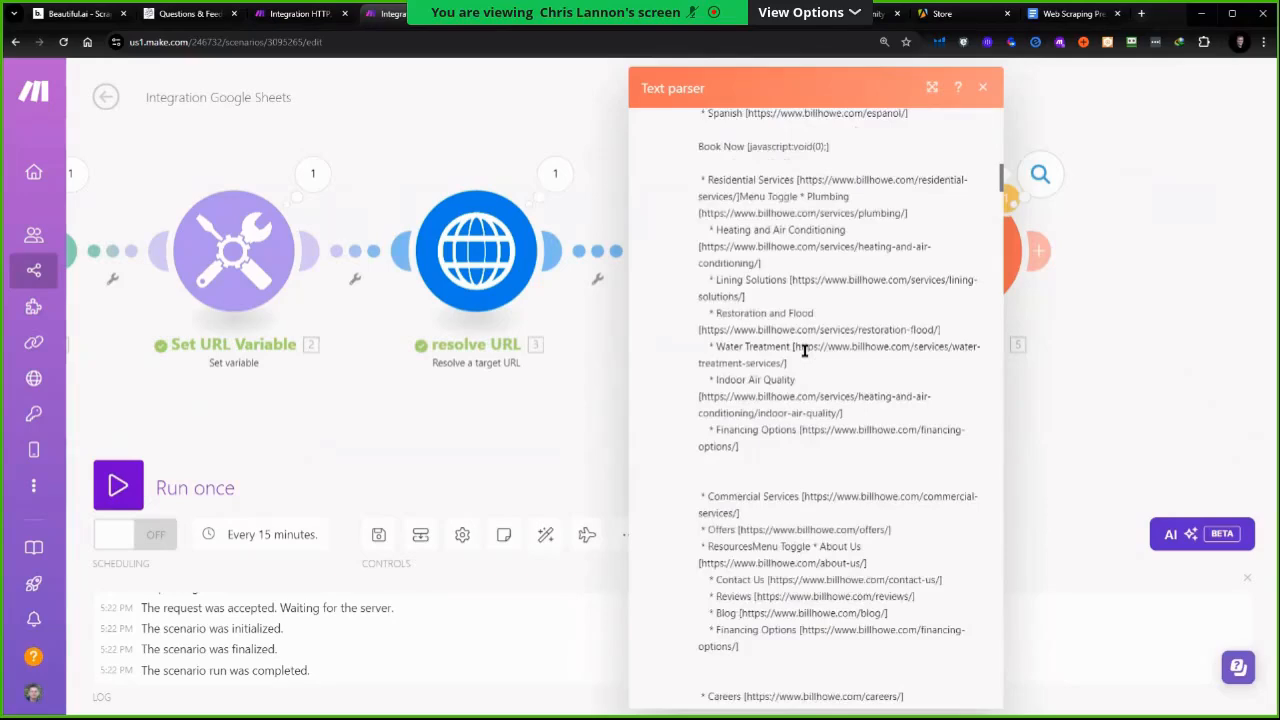
scroll(805, 355, down, 10)
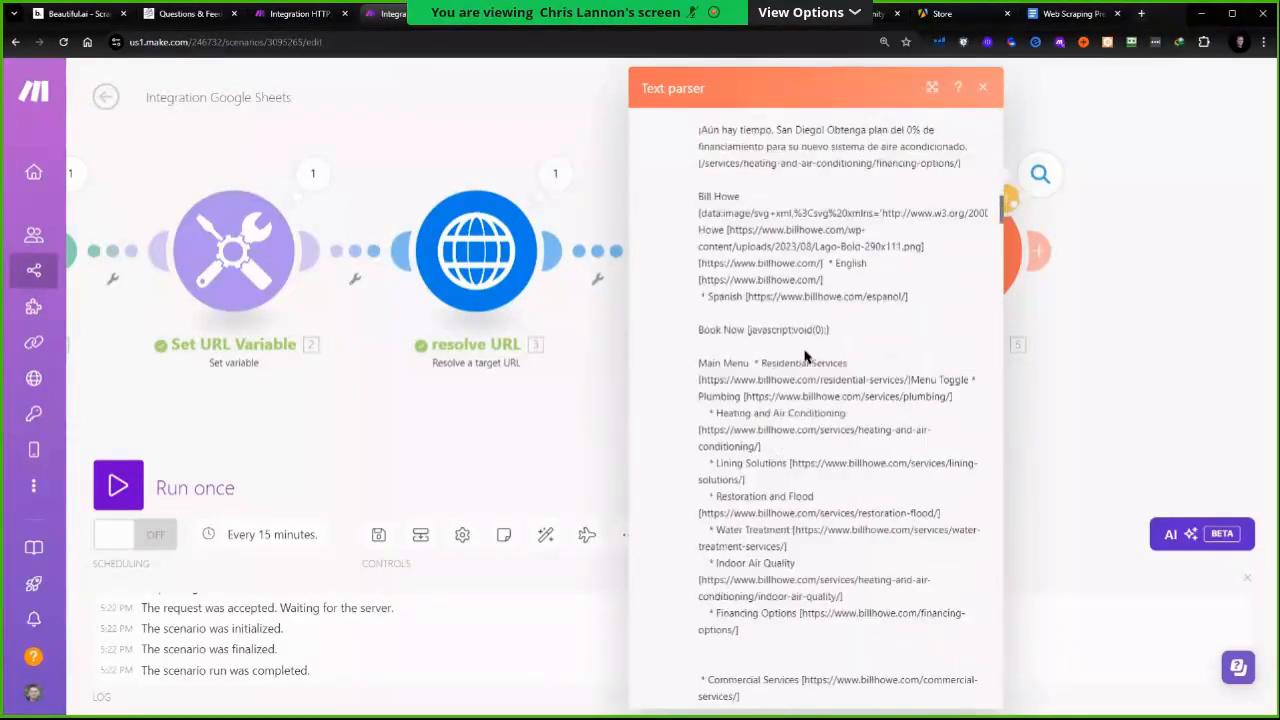
click(983, 88)
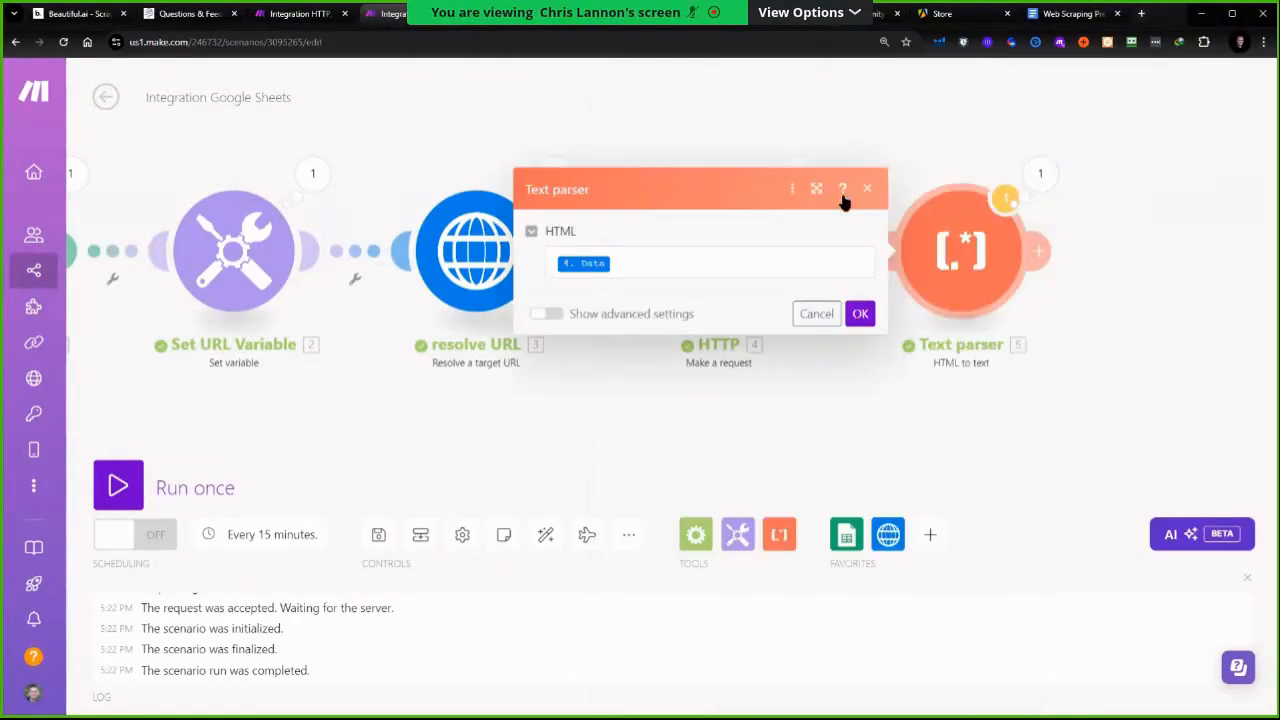
scroll(995, 440, down, 2)
scroll(1006, 420, up, 3)
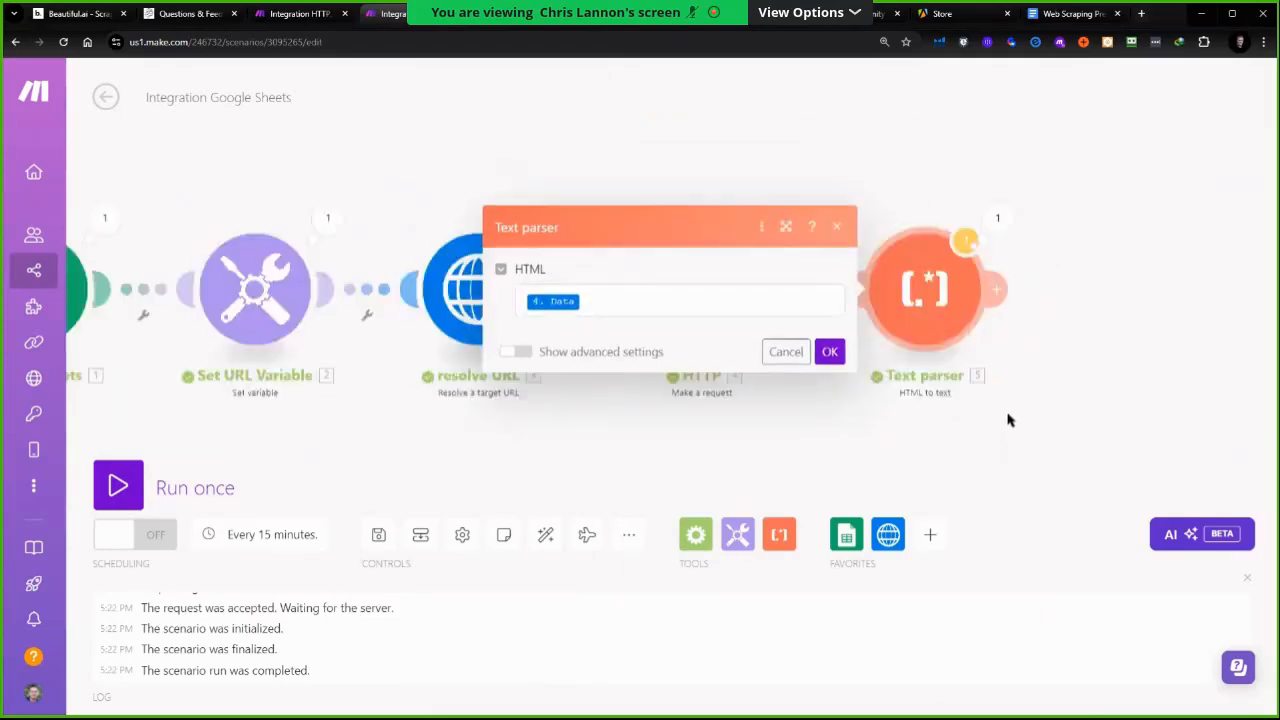
scroll(971, 423, down, 2)
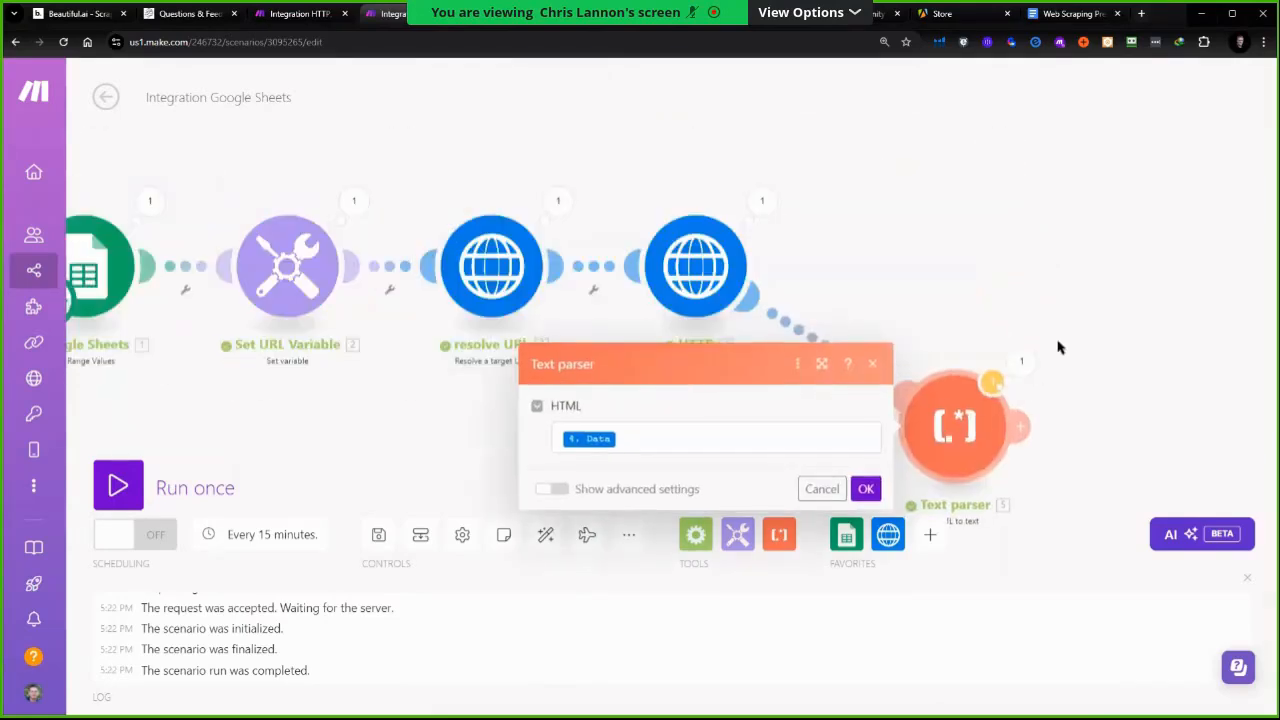
scroll(1040, 325, down, 2)
drag(968, 390, 958, 417)
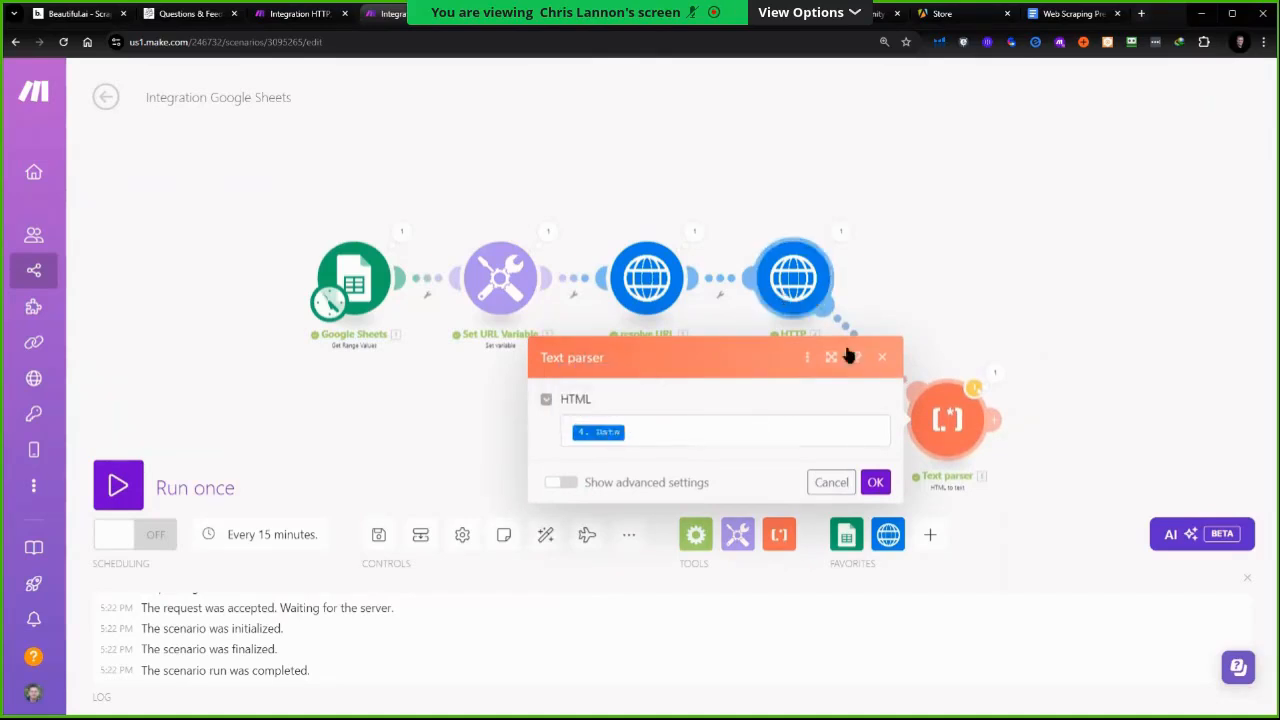
Close the Text parser settings and move the Text parser module into line after the HTTP module
click(884, 360)
drag(943, 427, 958, 291)
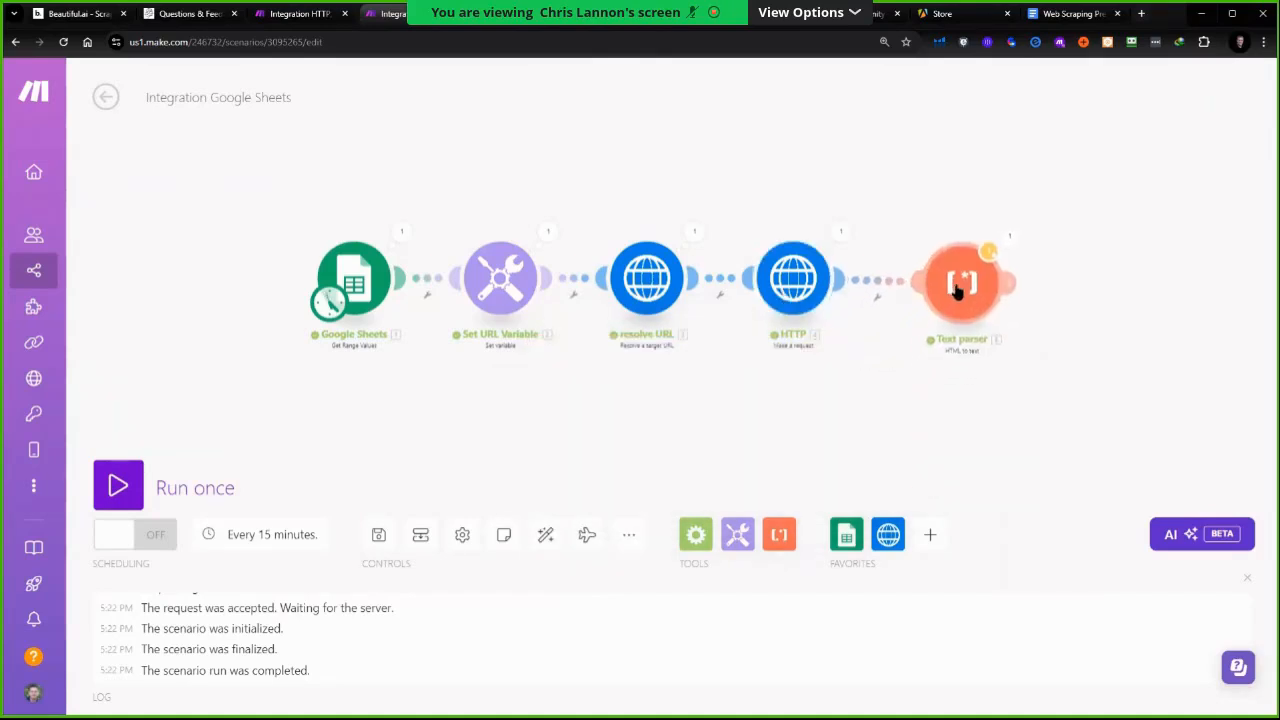
drag(945, 393, 751, 394)
scroll(711, 309, up, 2)
scroll(711, 307, down, 2)
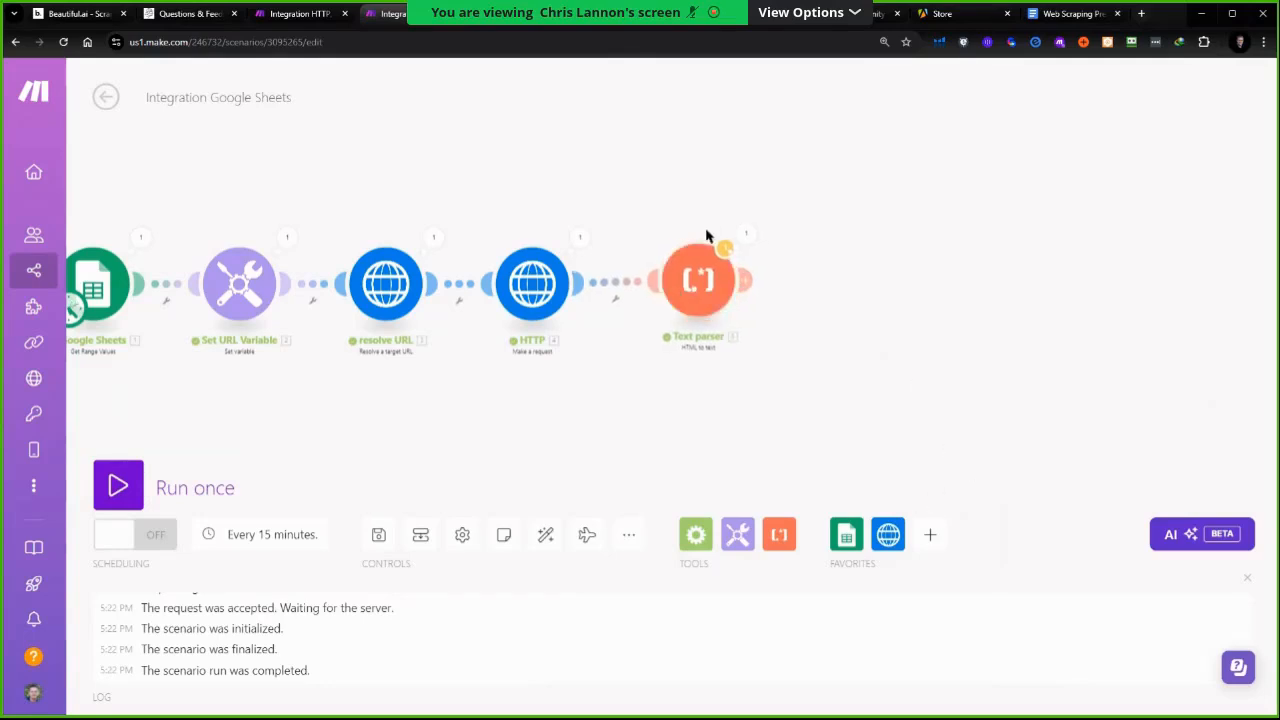
Add an OpenAI (ChatGPT, Whisper, DALL-E) Create a Completion module after the Text parser
click(930, 535)
scroll(984, 402, down, 2)
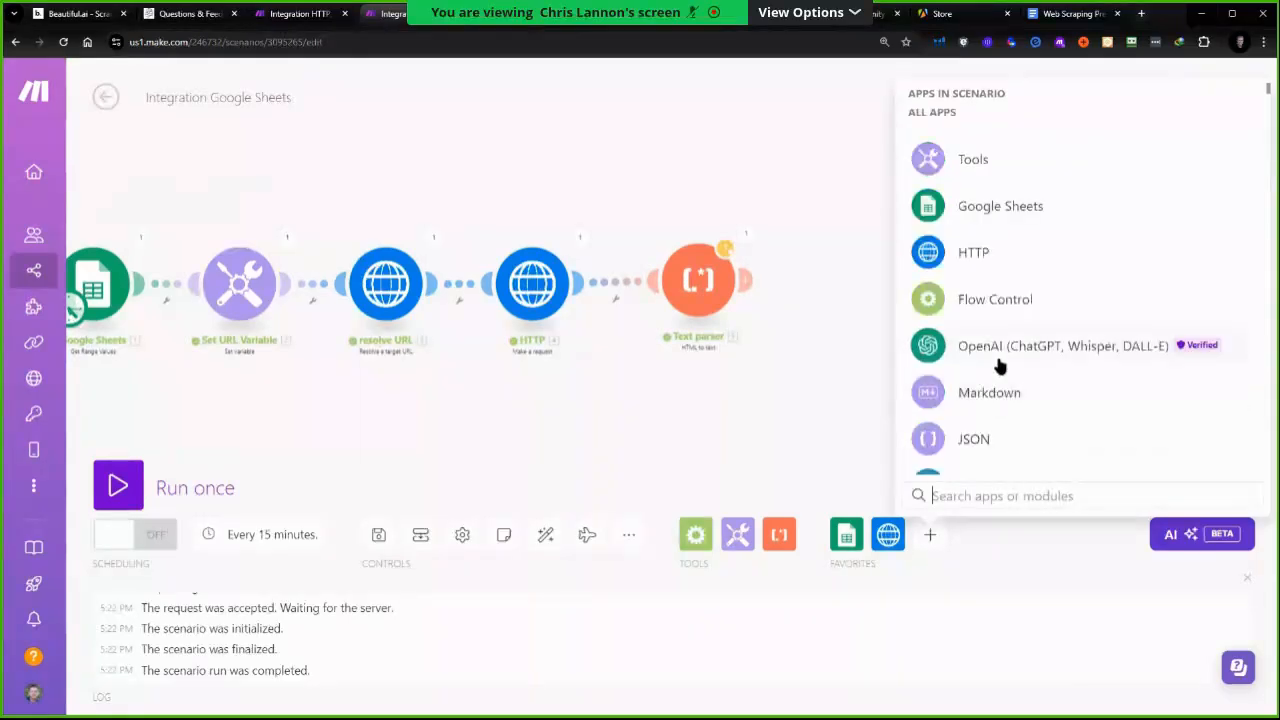
click(1055, 350)
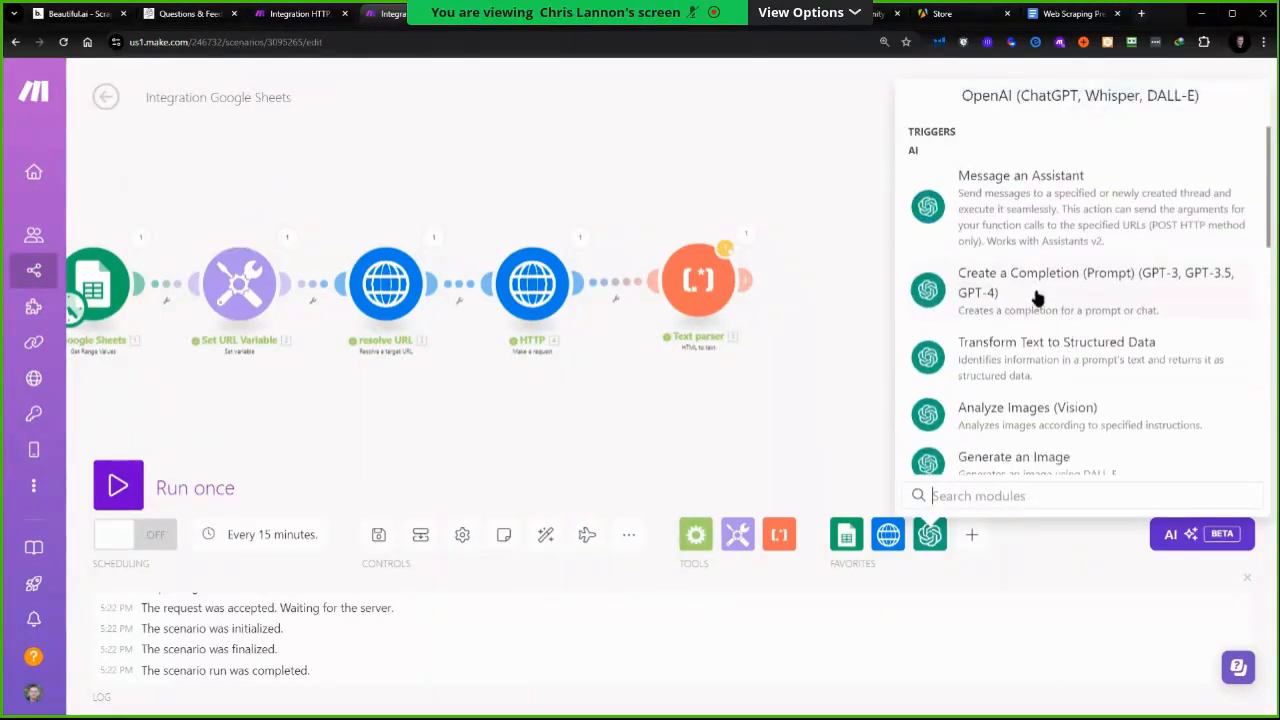
click(1036, 296)
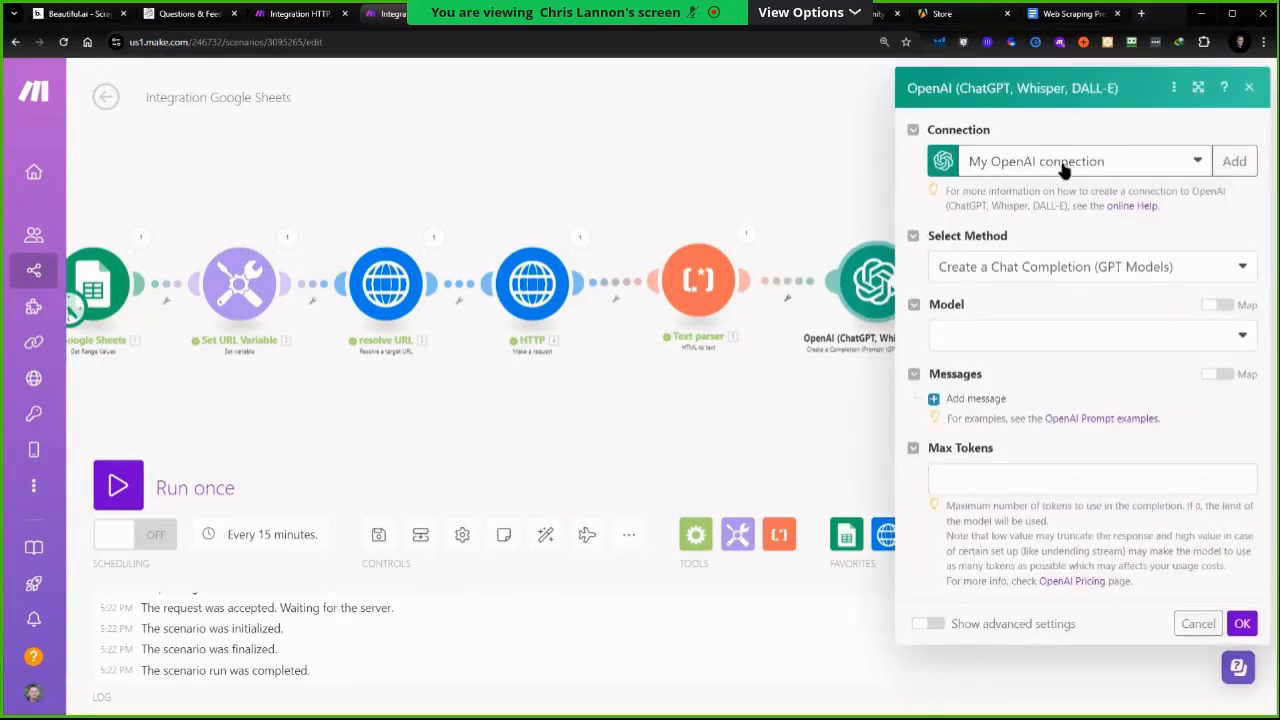
click(1246, 163)
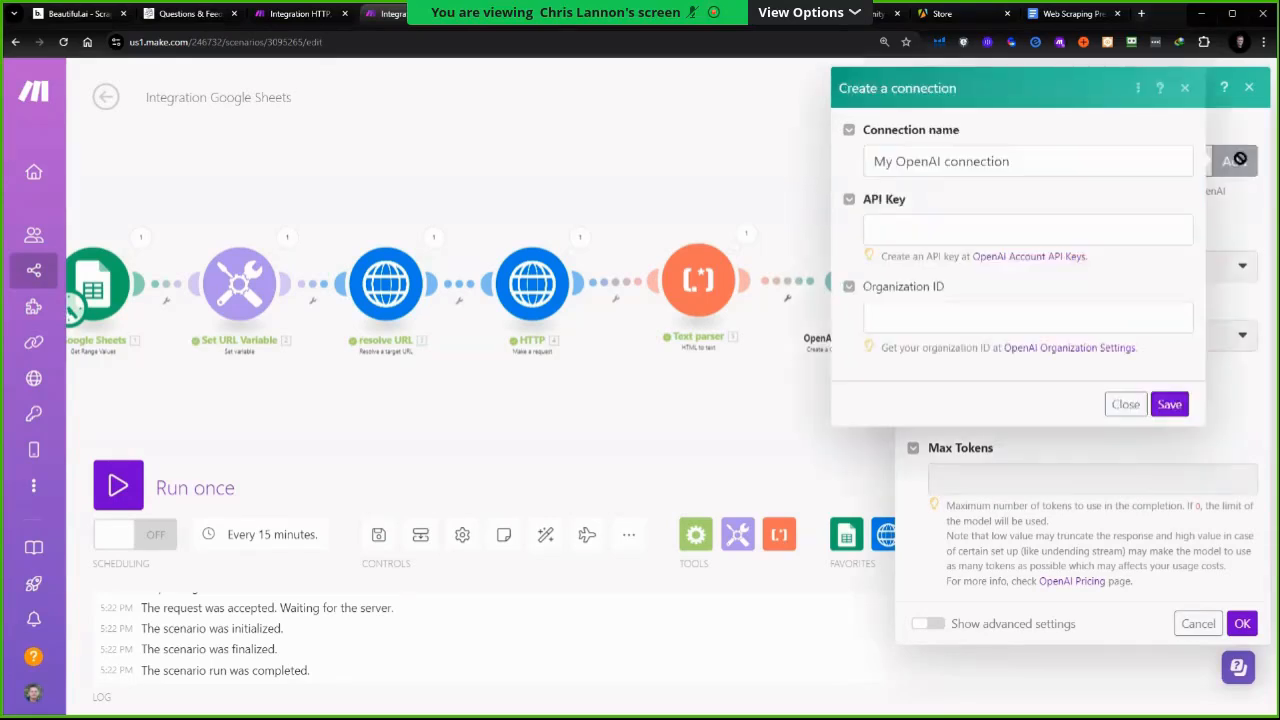
click(896, 230)
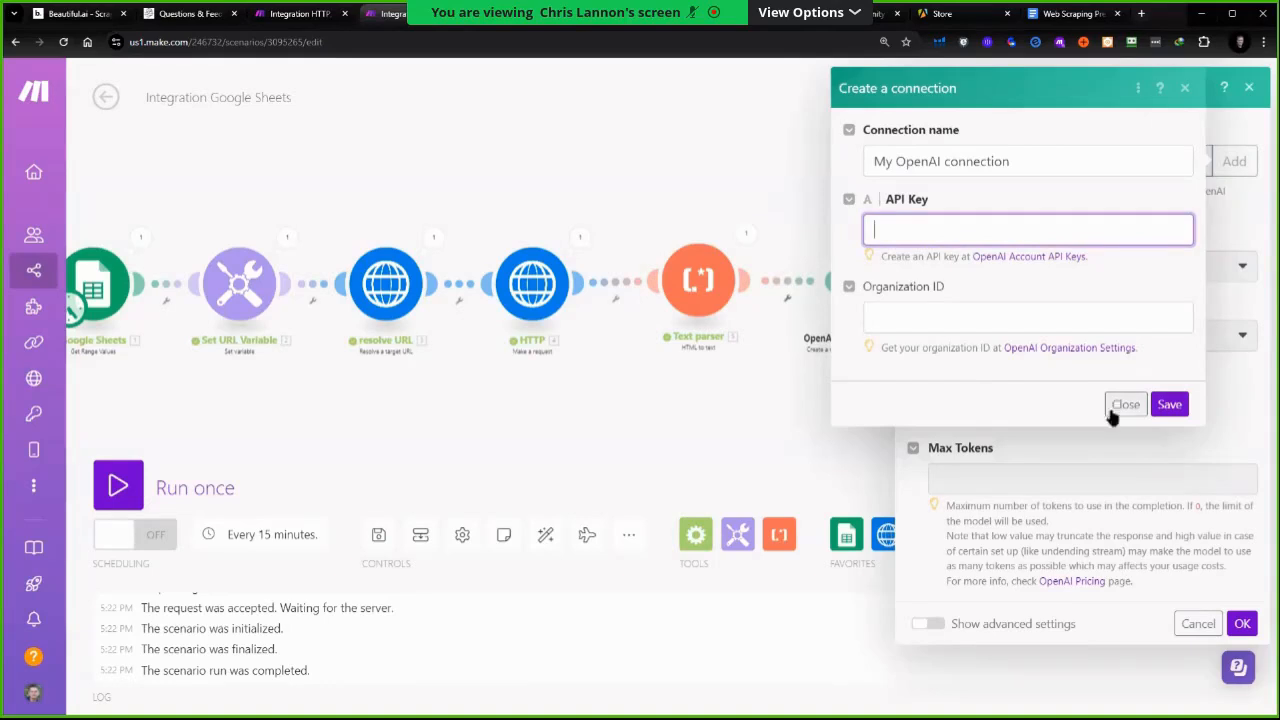
drag(1023, 170, 876, 164)
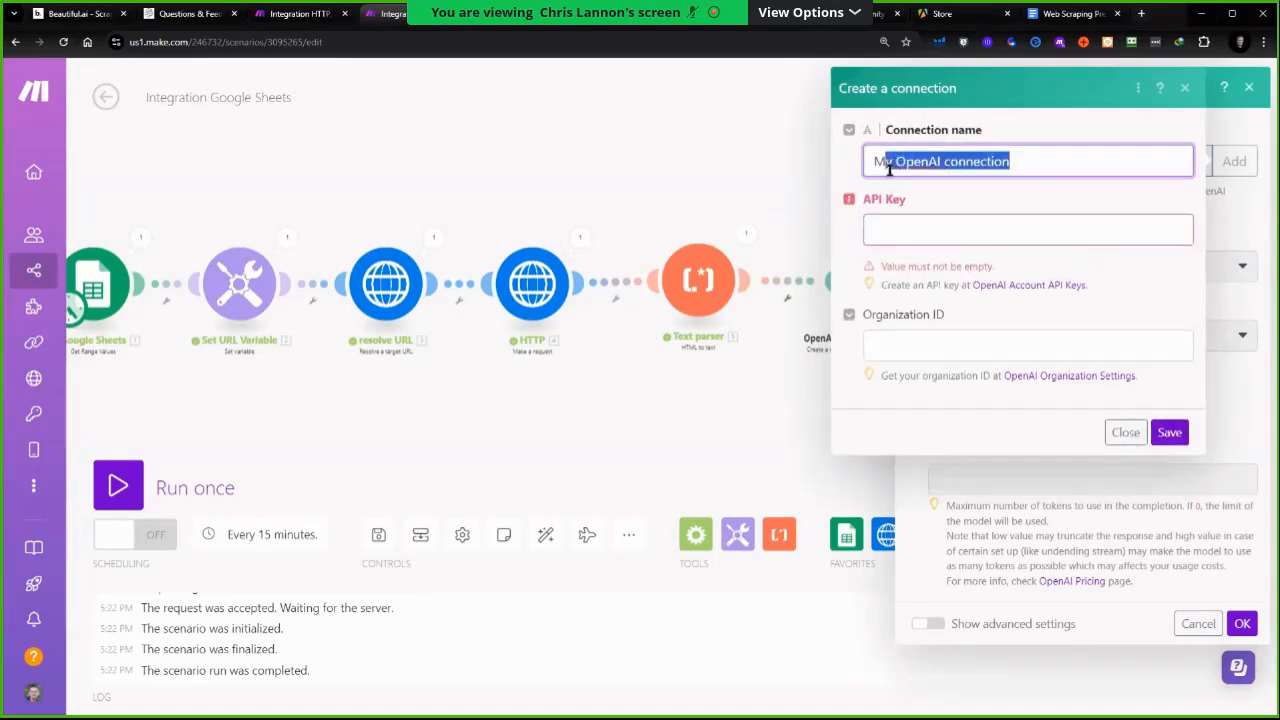
click(1125, 432)
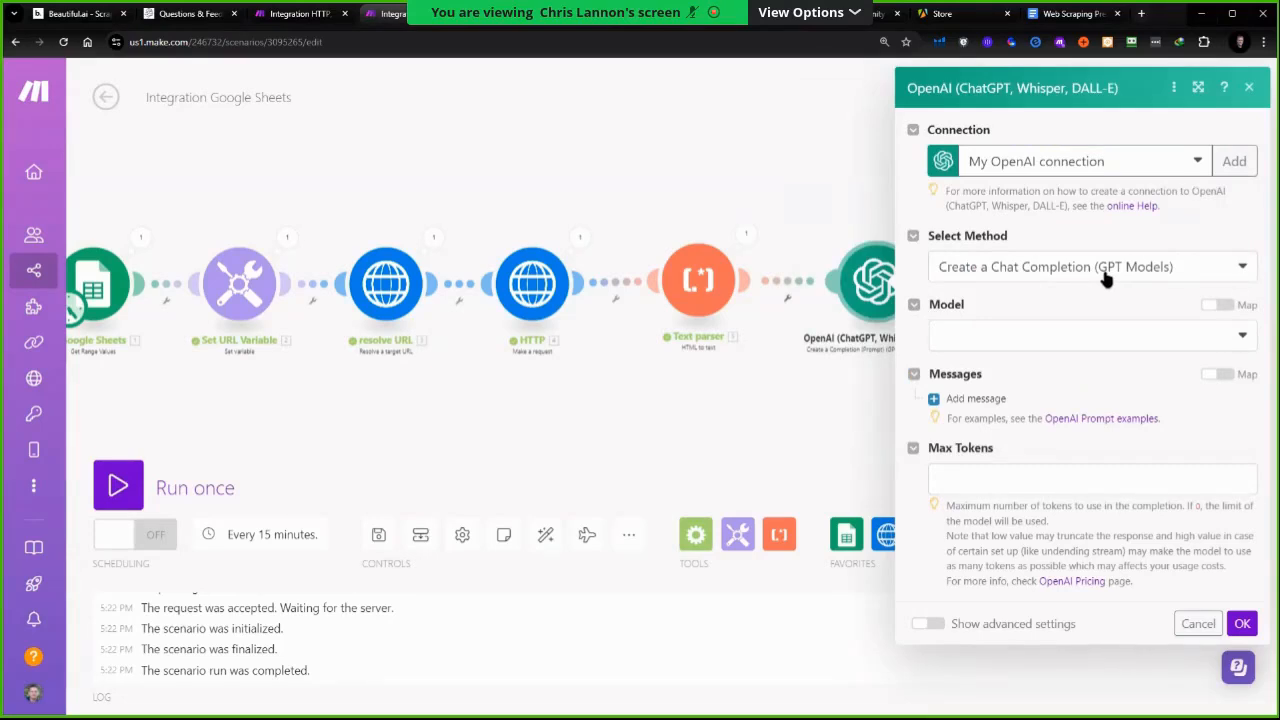
Set the OpenAI module's model to gpt-4o and add a message with the User role
click(1022, 343)
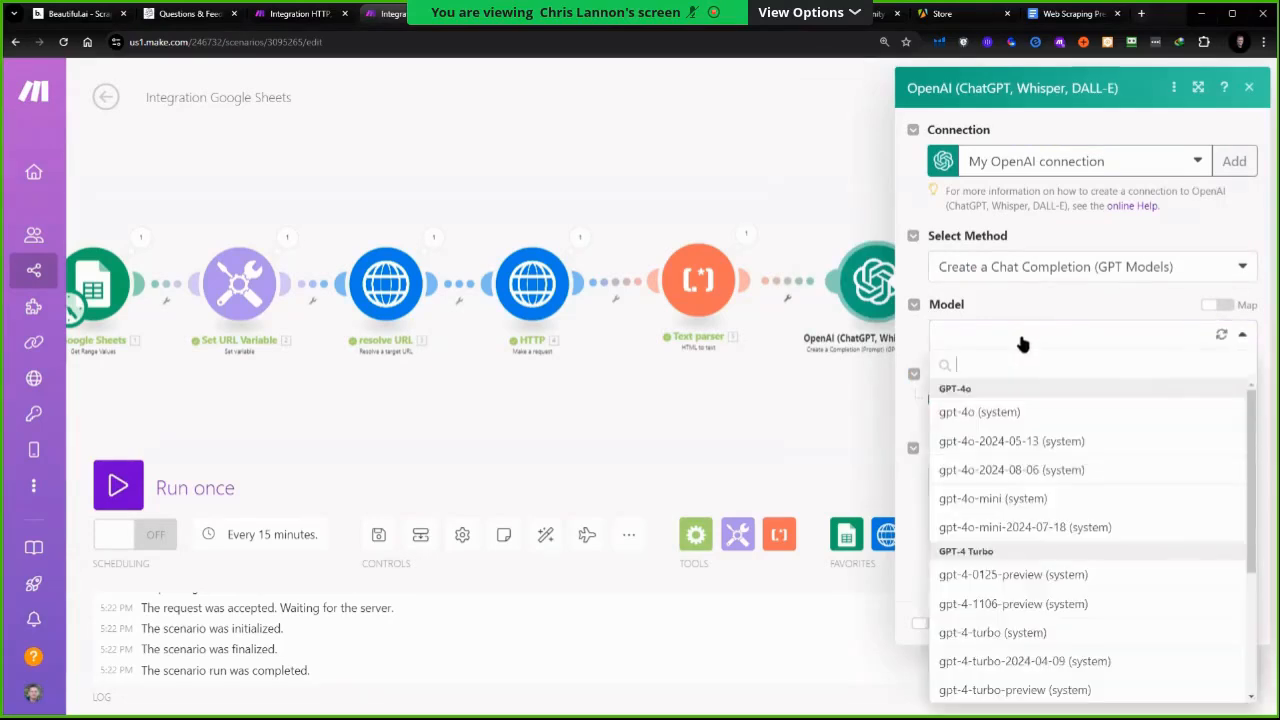
click(995, 421)
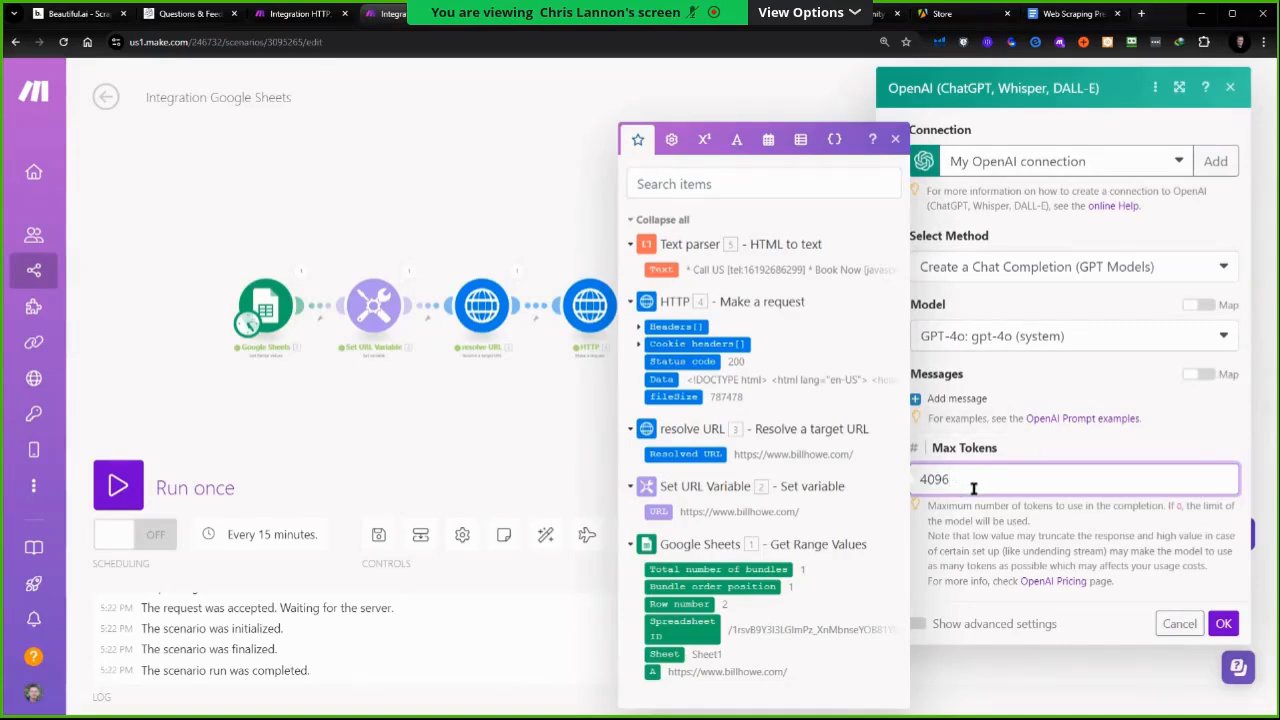
click(957, 398)
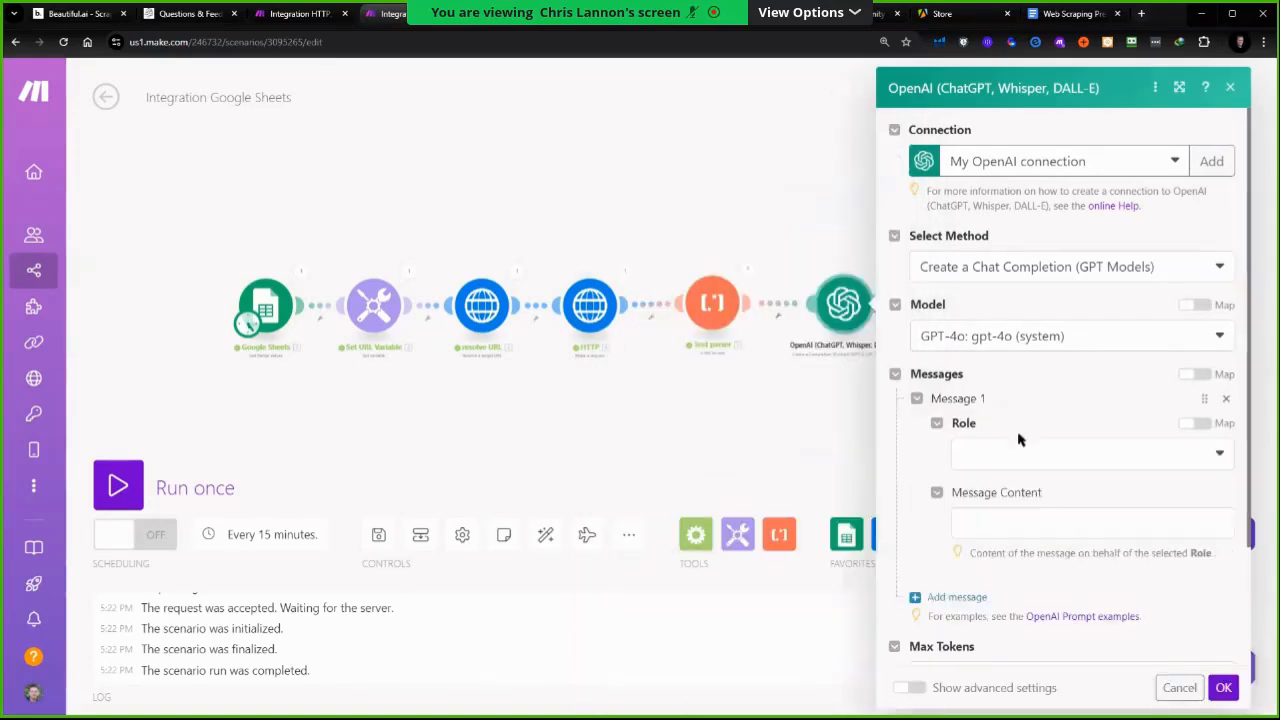
click(975, 458)
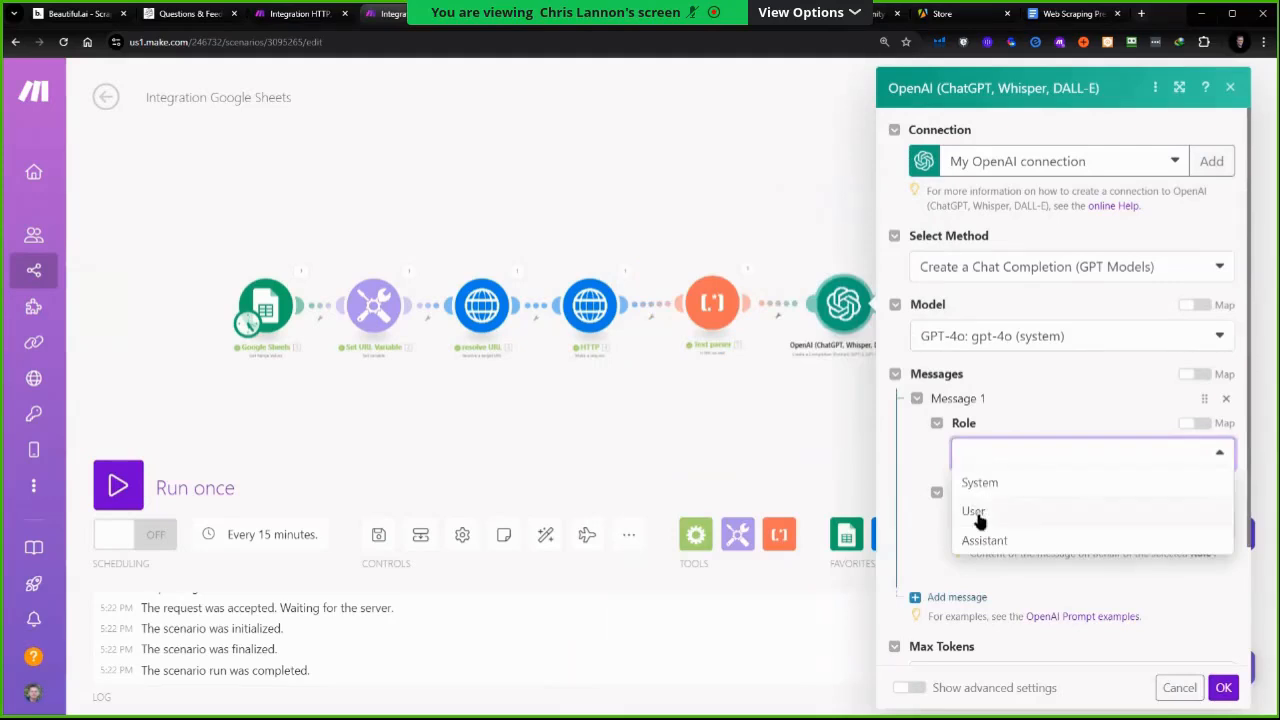
click(976, 510)
Write the message content "Please give me the name and product of this business. Here is the website information:" with begin and end website data markers
click(1040, 522)
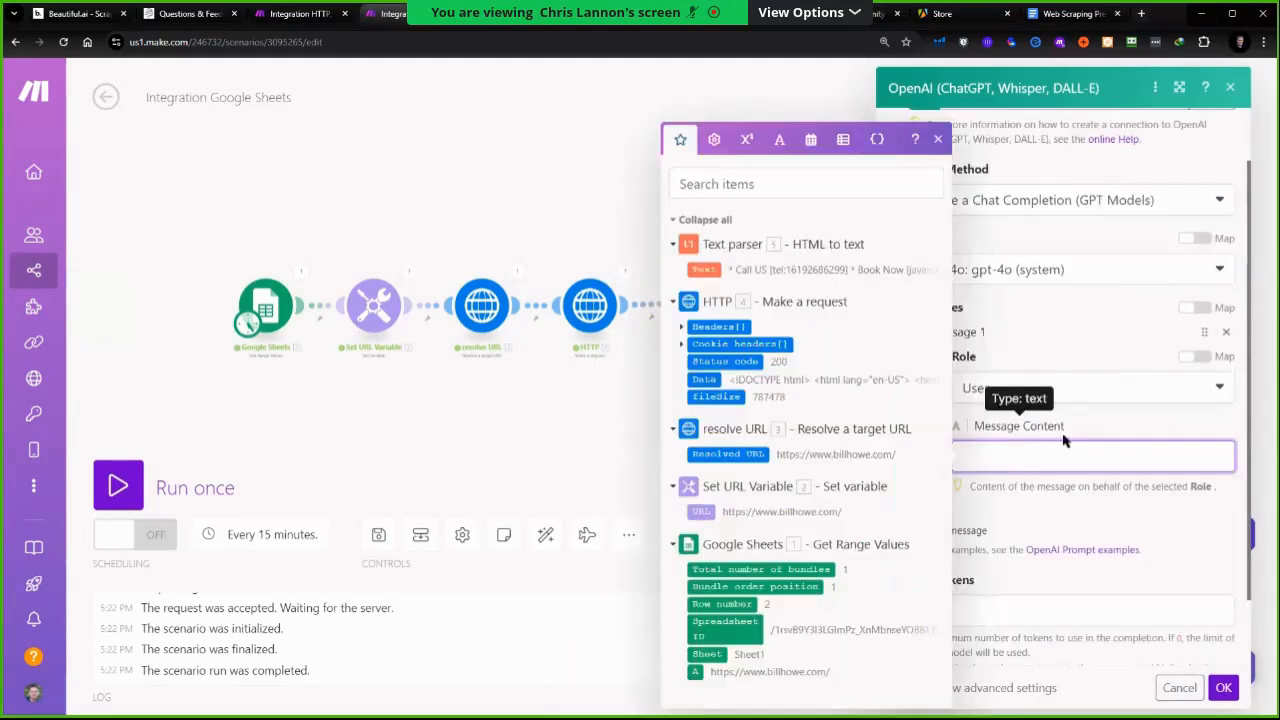
text(Please give me the name and product of this business. Here )
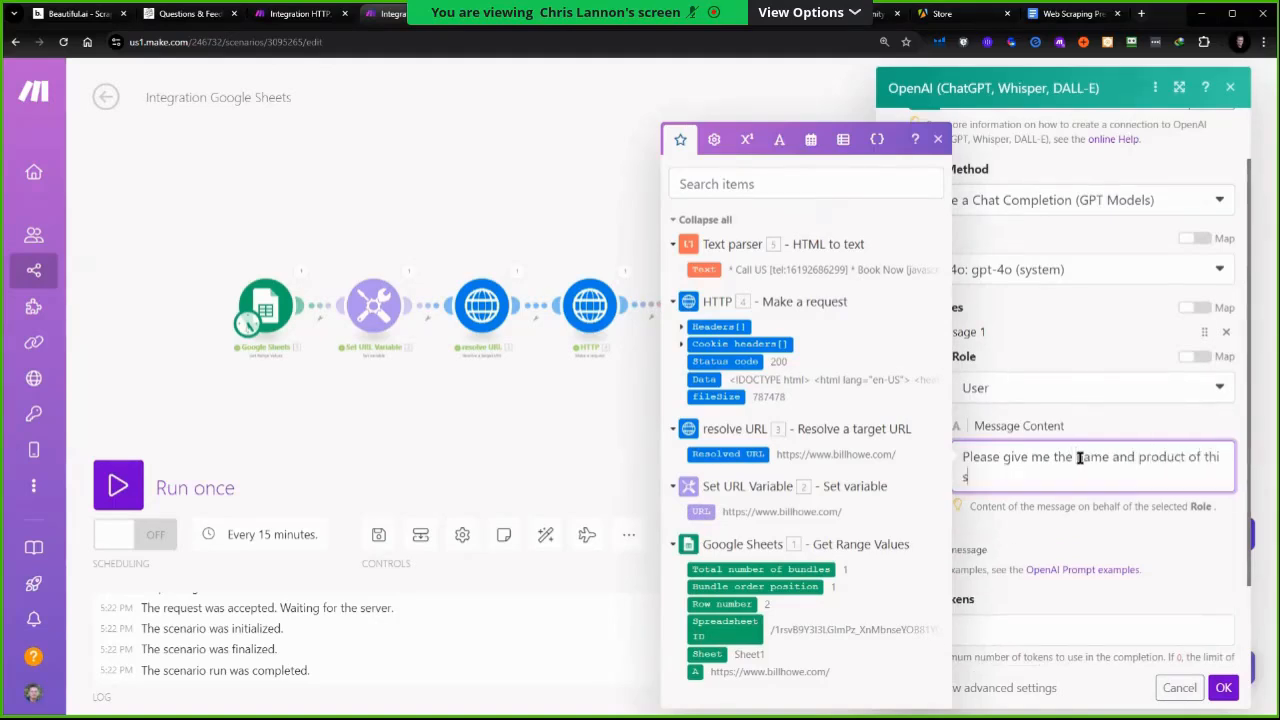
text(is the website)
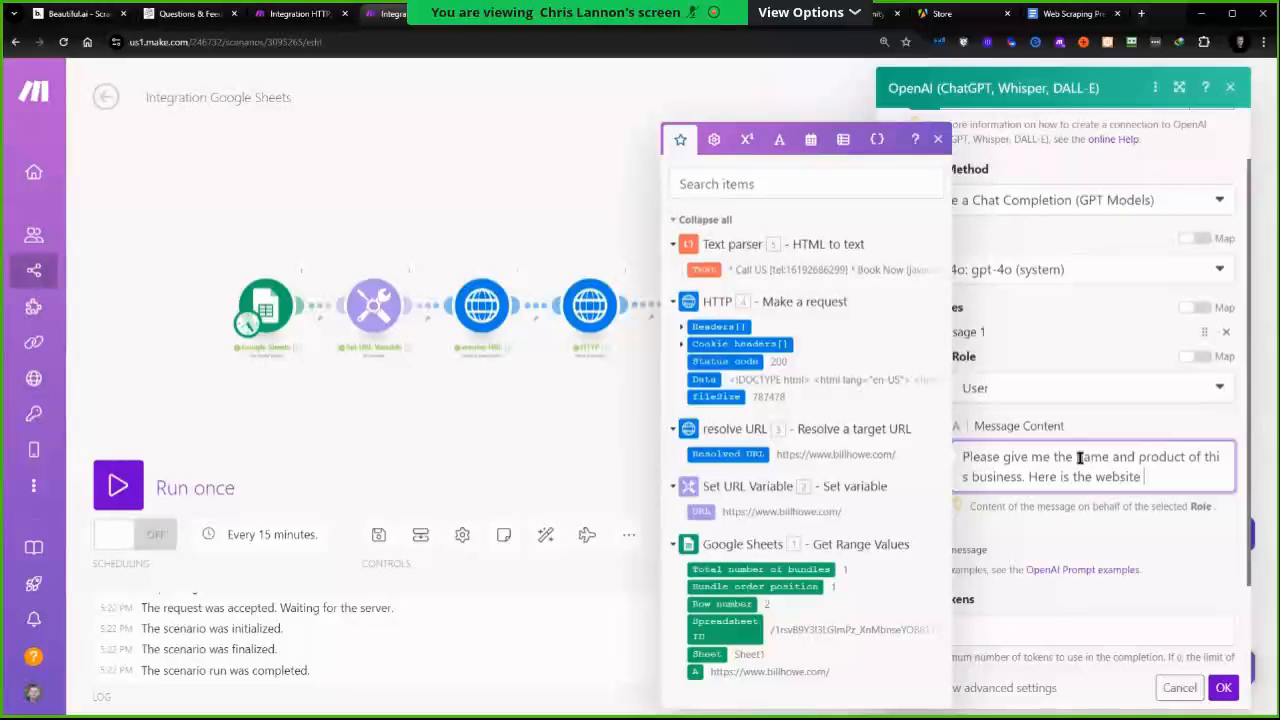
text( information:)
key(Return)
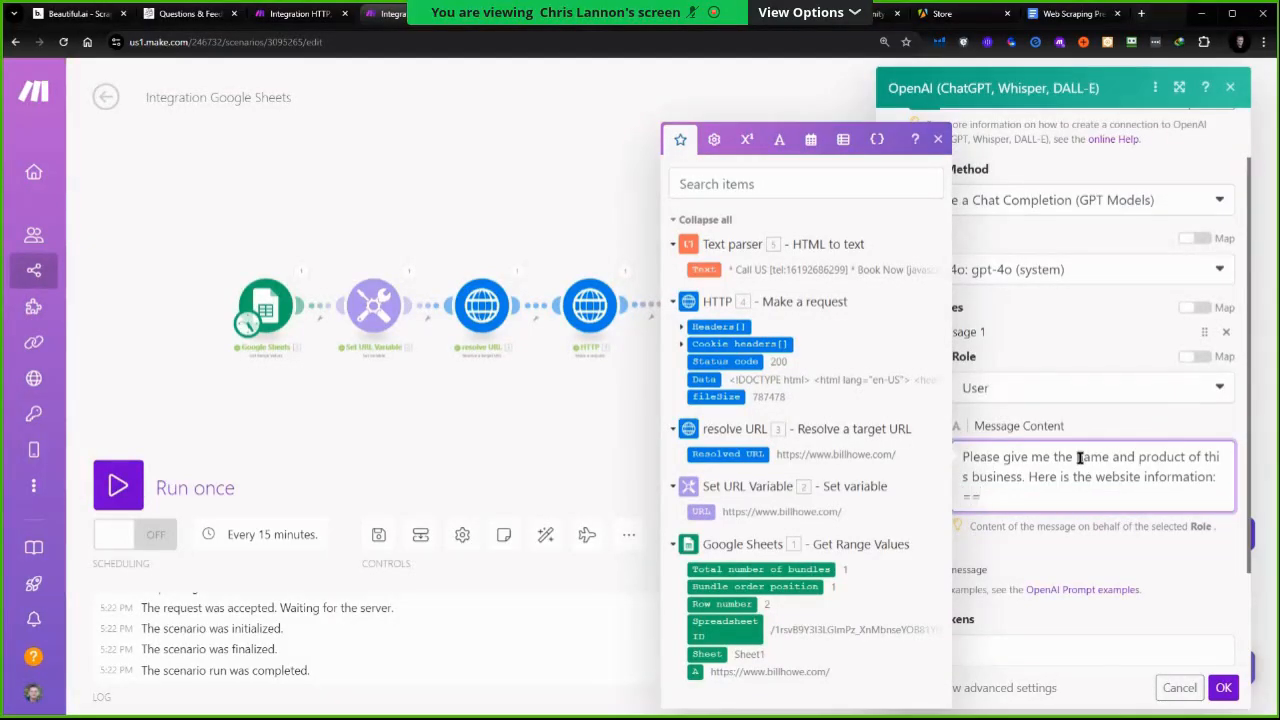
text(=== begin website data ===)
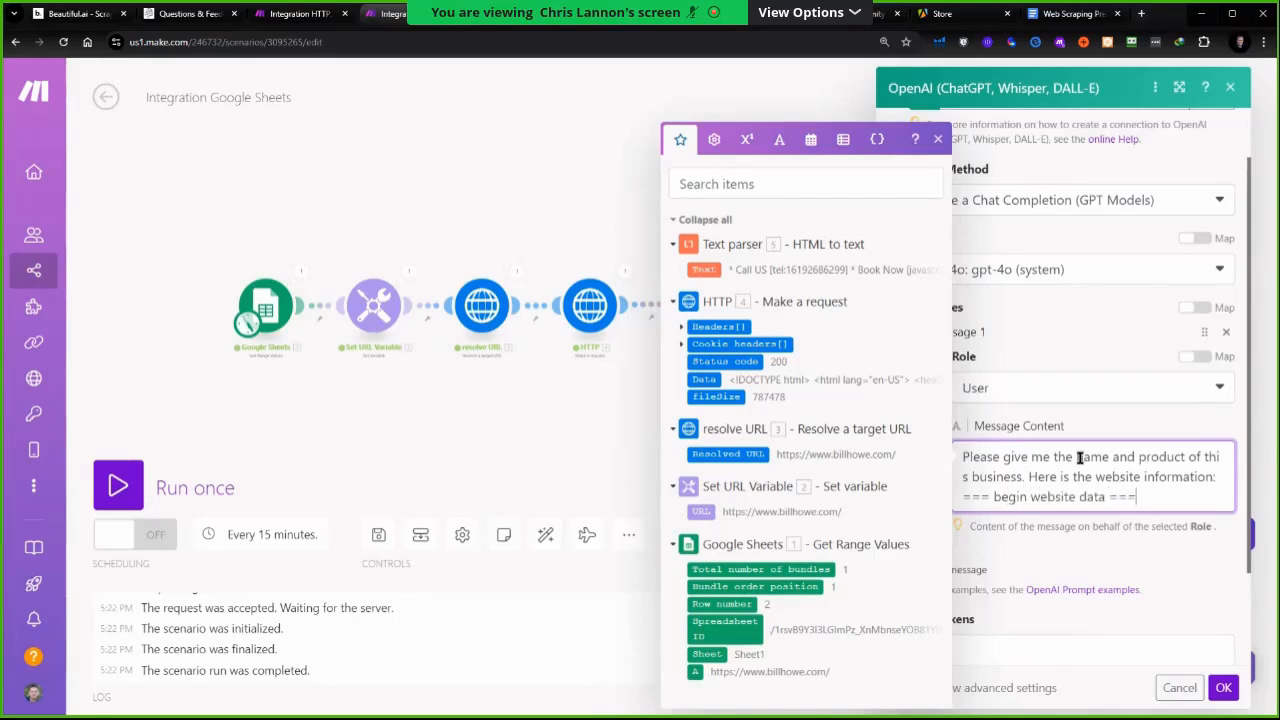
key(Return)
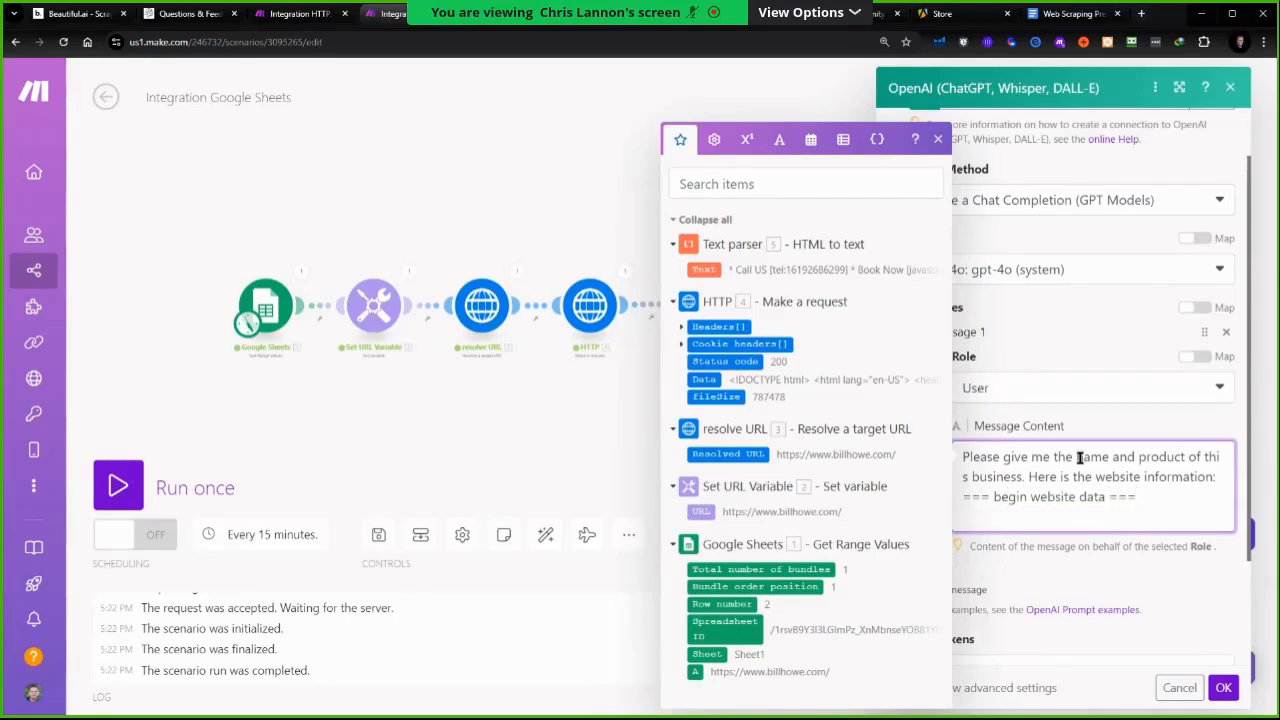
text(=== end website date ===)
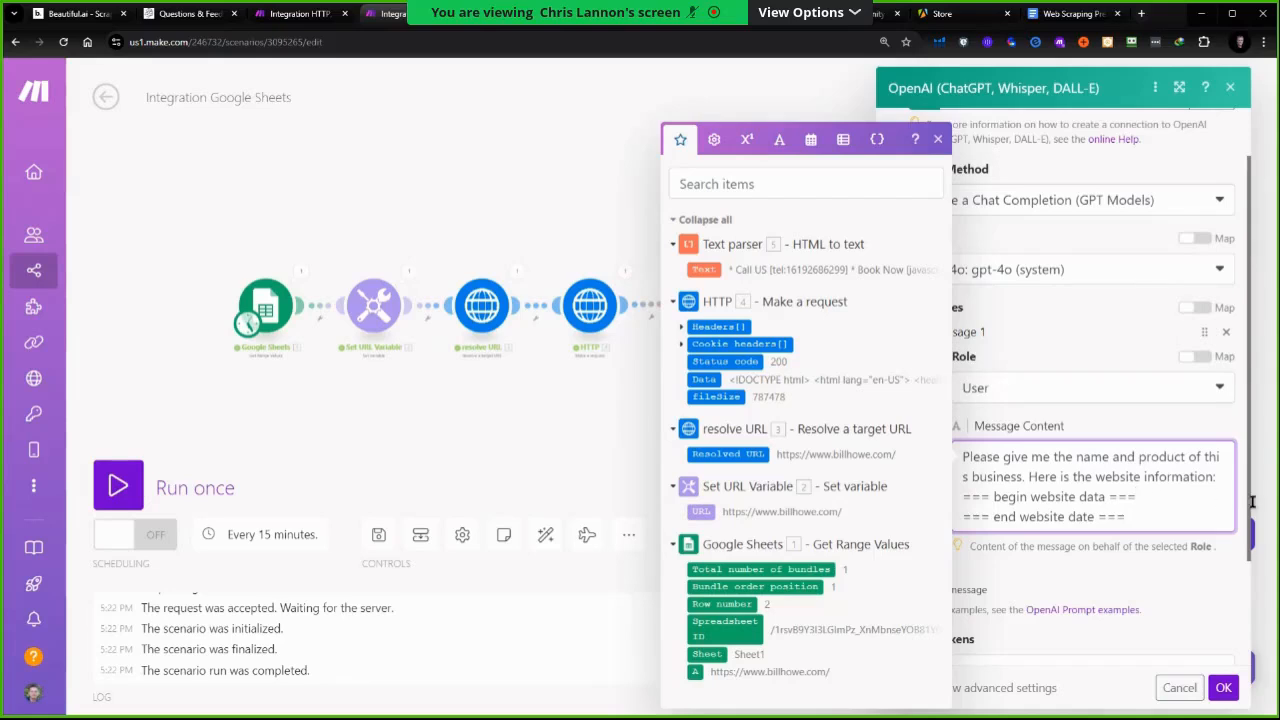
key(Return)
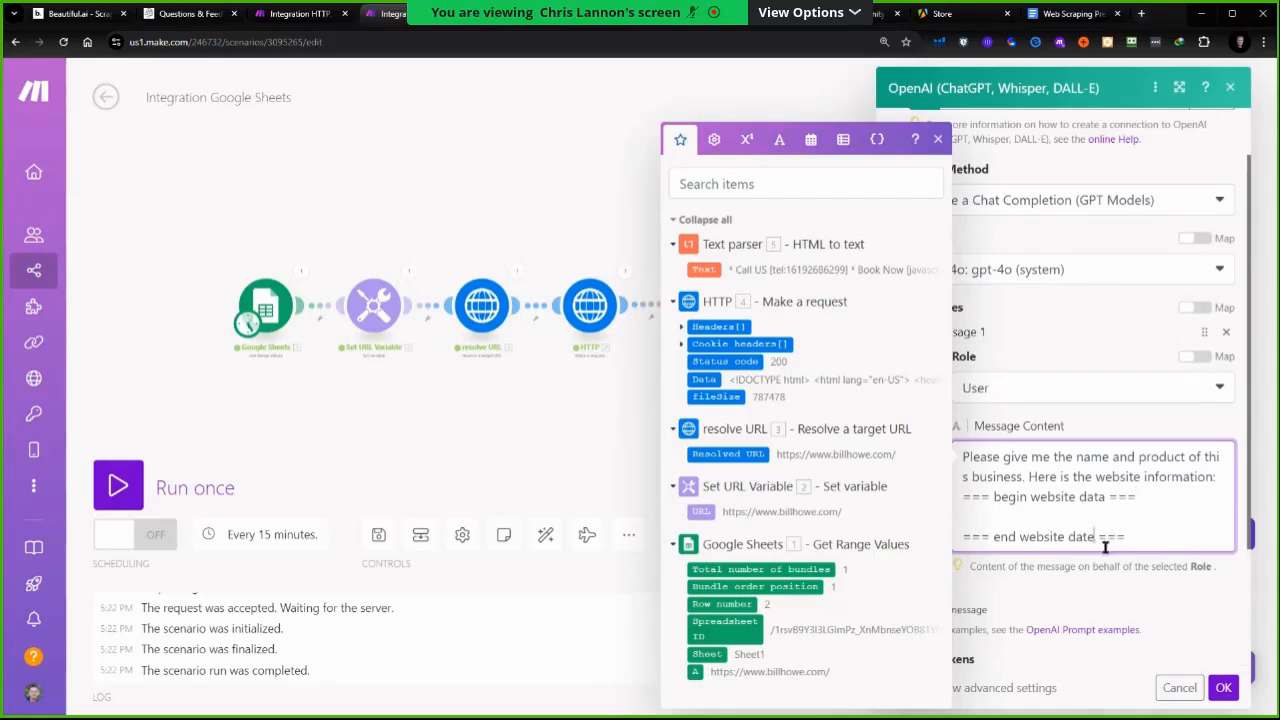
key(BackSpace)
text(a)
Insert the Text parser's Text output between the website data markers and save the OpenAI module
click(1008, 518)
drag(701, 274, 990, 517)
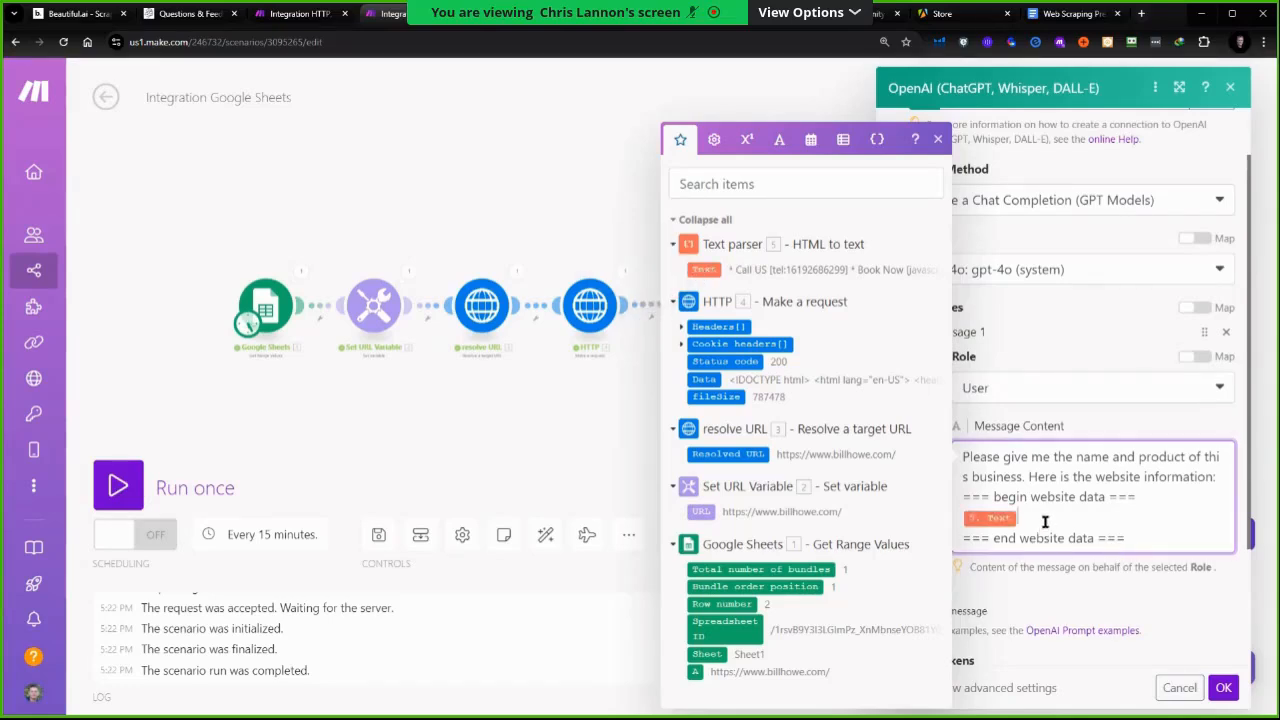
click(1223, 687)
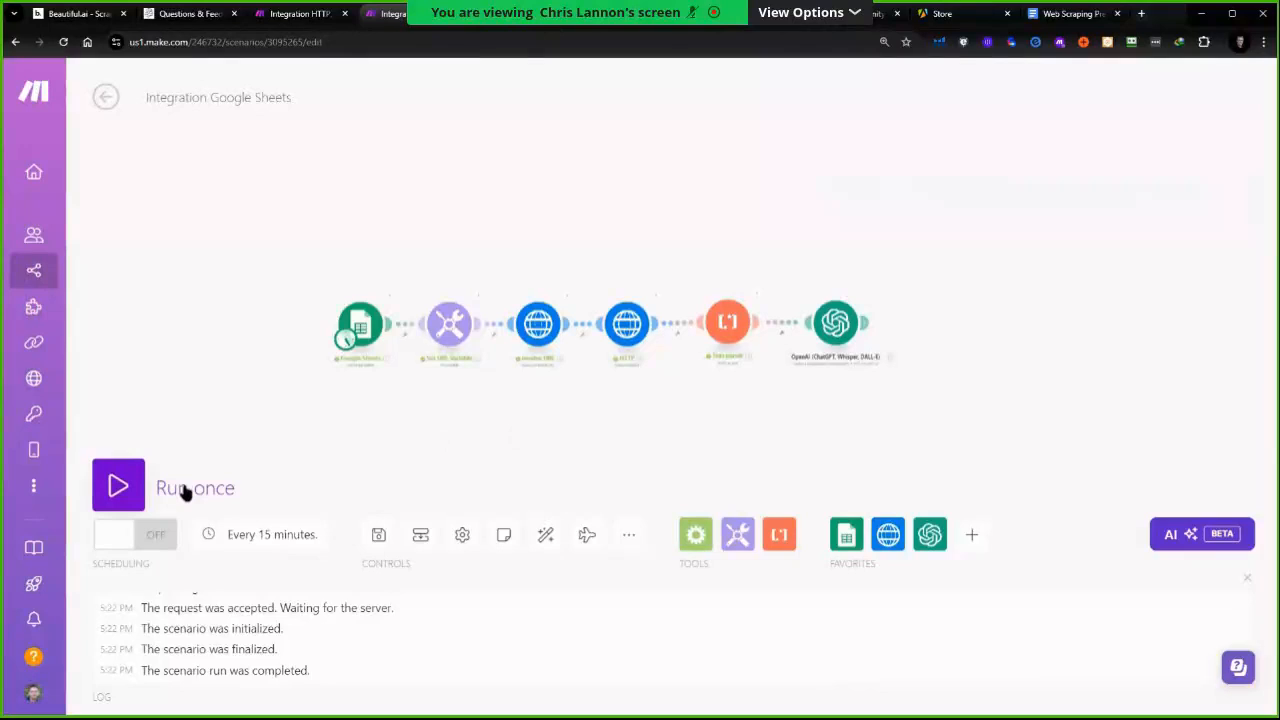
Run the scenario once and inspect the OpenAI module's output message content
click(135, 498)
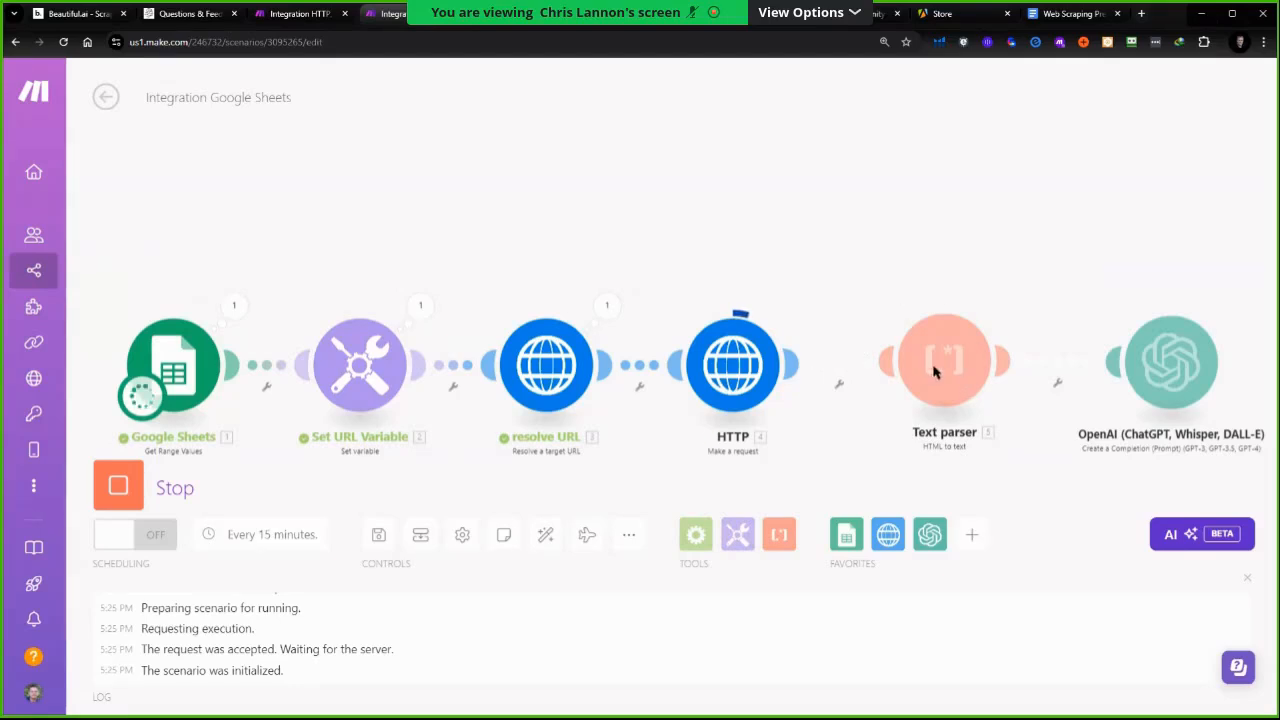
click(879, 260)
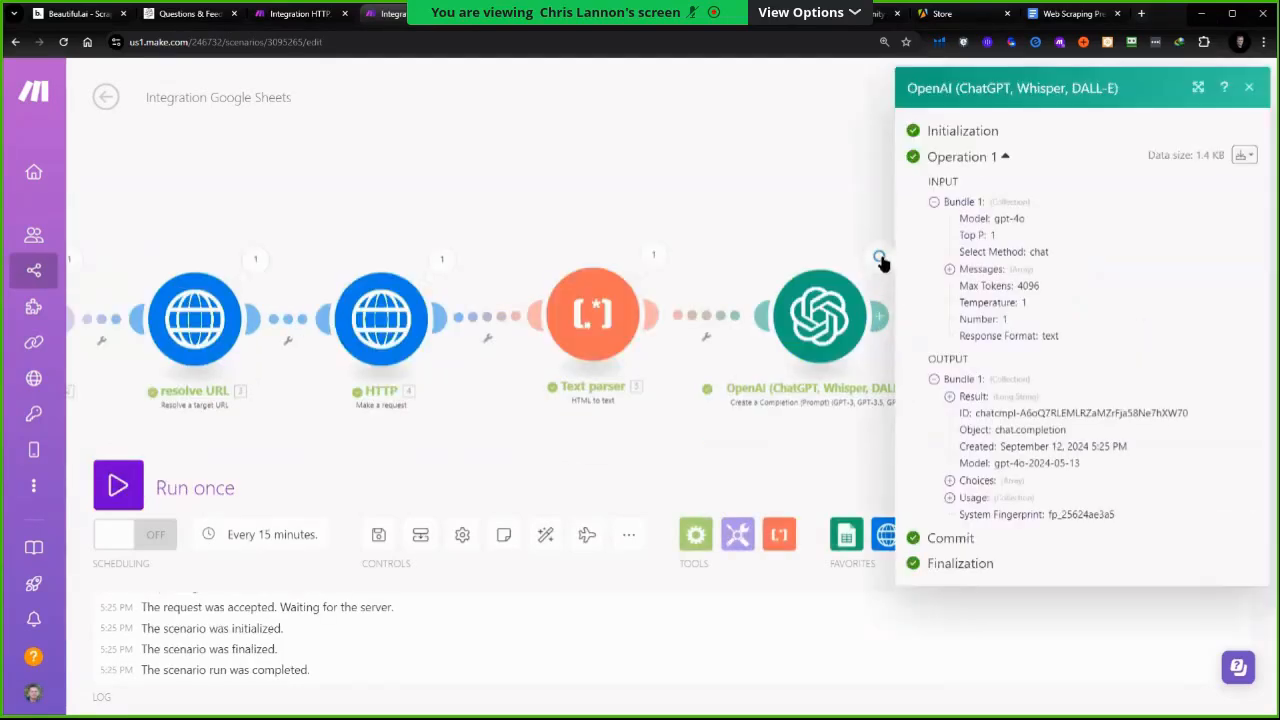
click(951, 483)
click(965, 498)
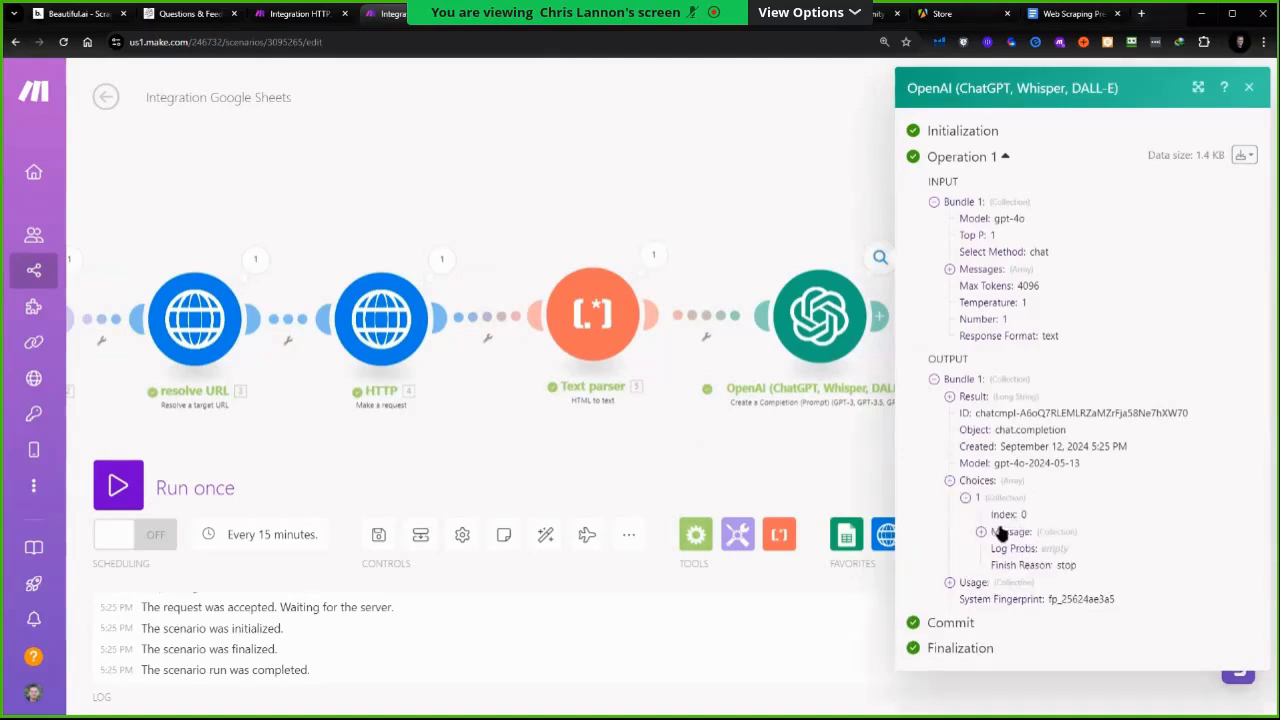
click(981, 532)
scroll(1000, 500, down, 2)
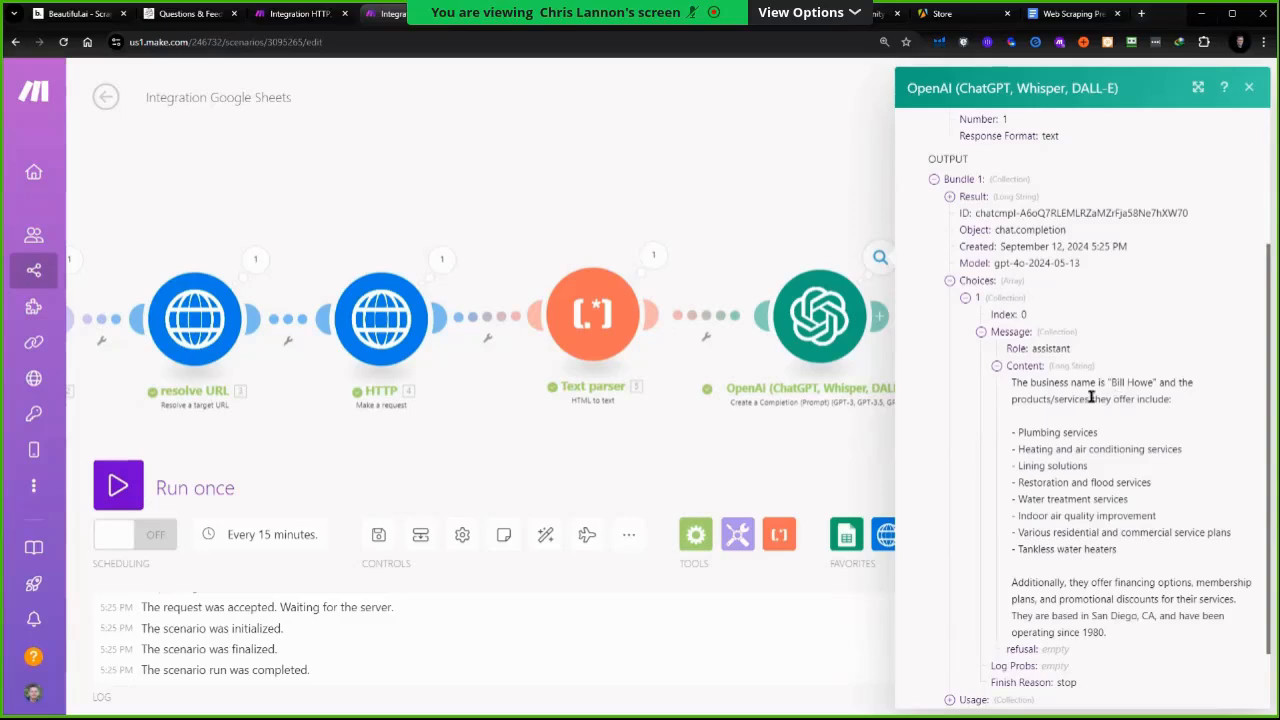
scroll(1080, 465, down, 1)
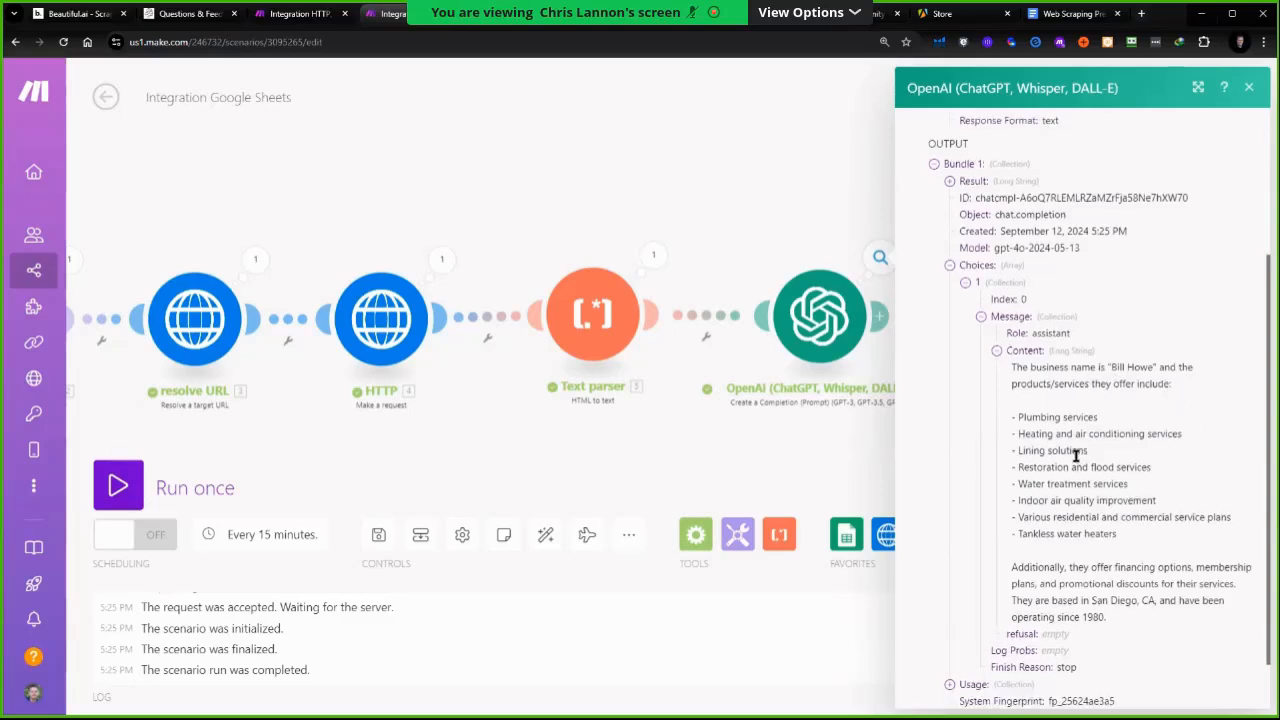
Add "Just give me the business name and the product/service only." to the prompt and save the scenario
click(834, 317)
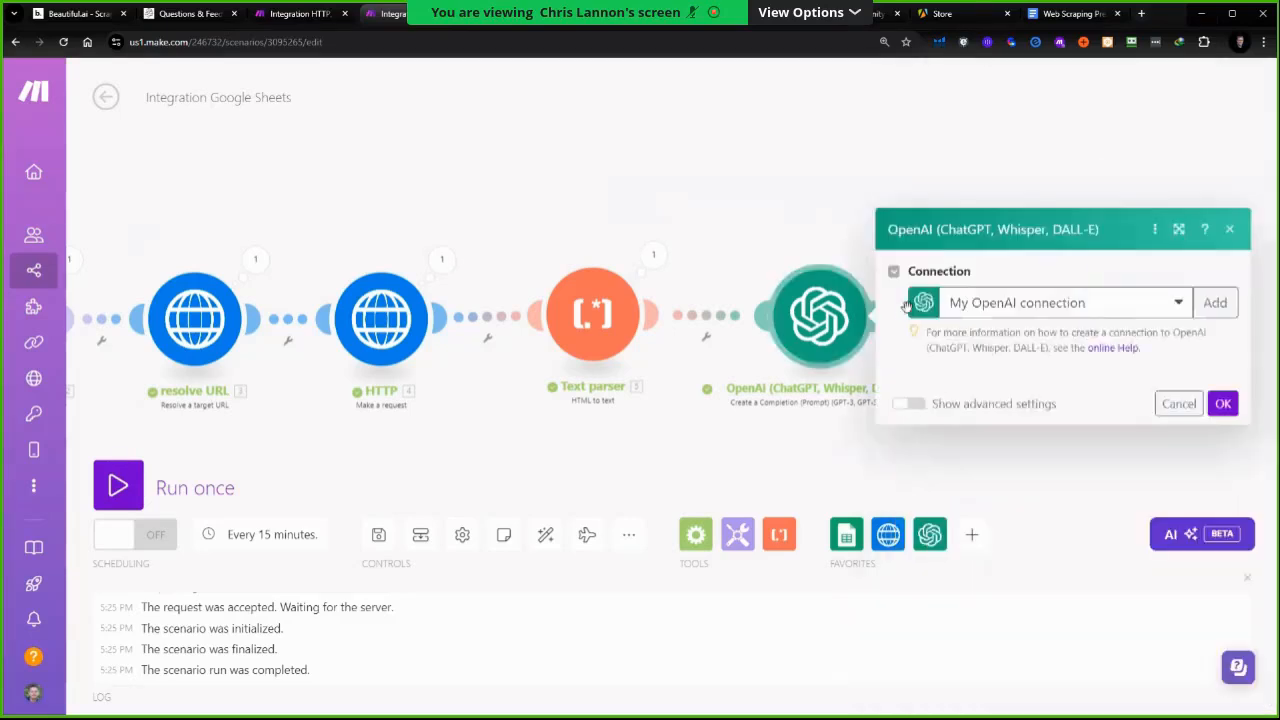
scroll(1219, 416, down, 2)
click(1219, 416)
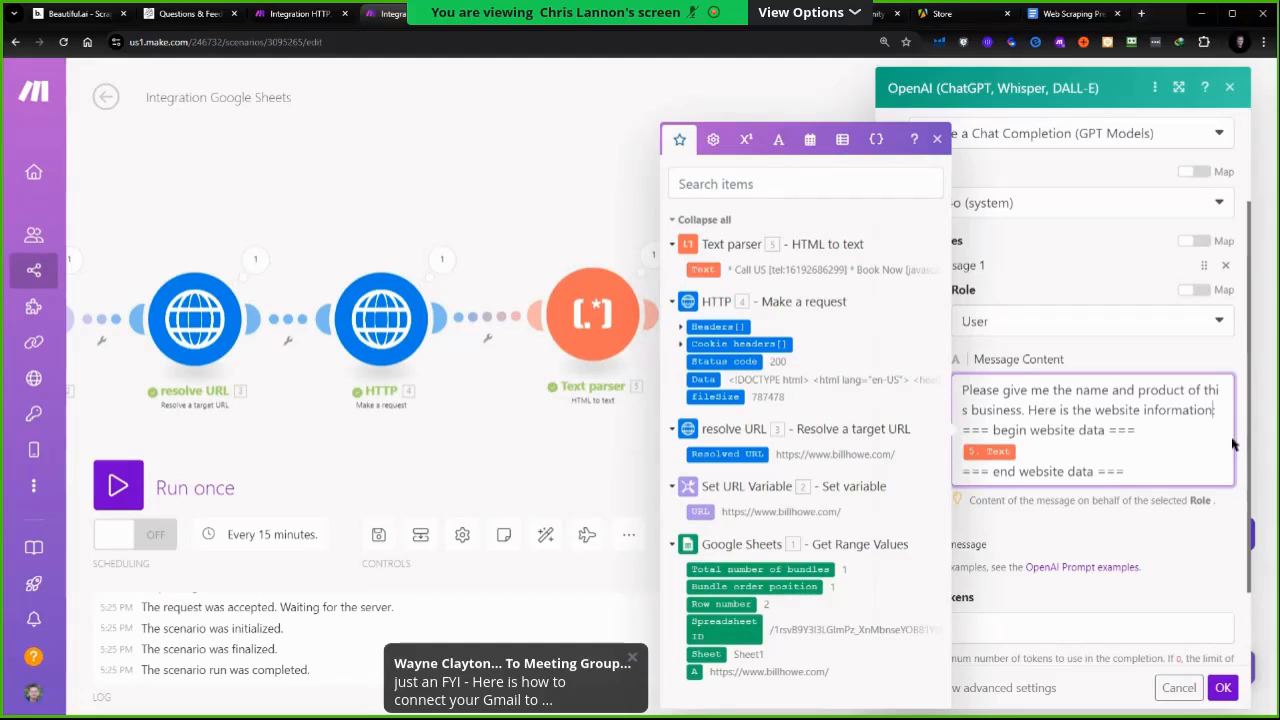
text(Just give me the business name and the product/service only.)
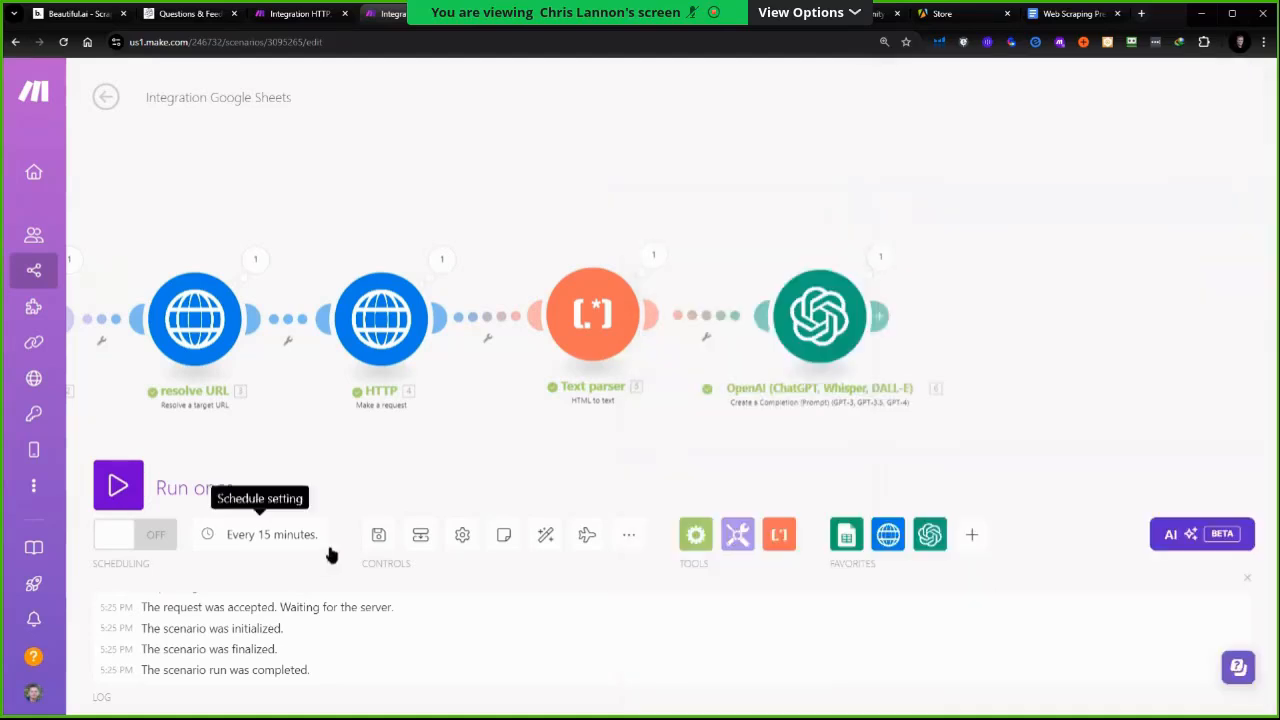
click(378, 540)
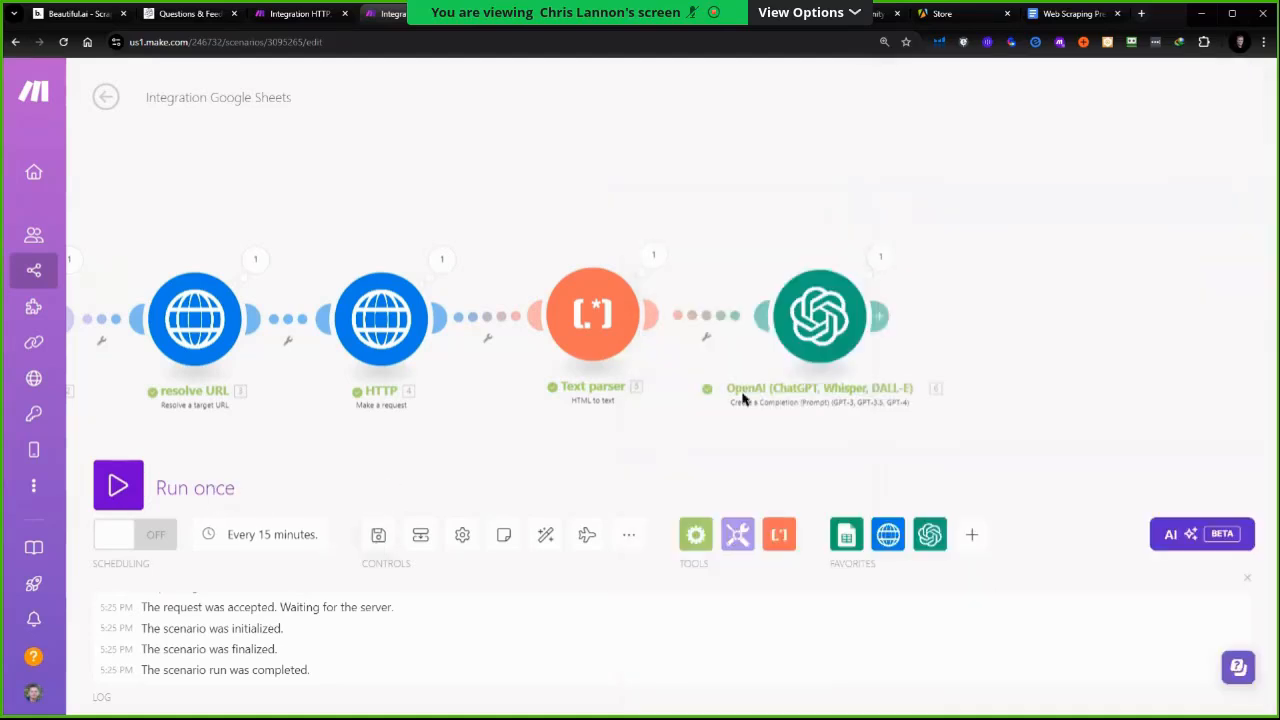
Try running only the OpenAI module, checking the Text parser's text output, and cancel the run
right_click(804, 324)
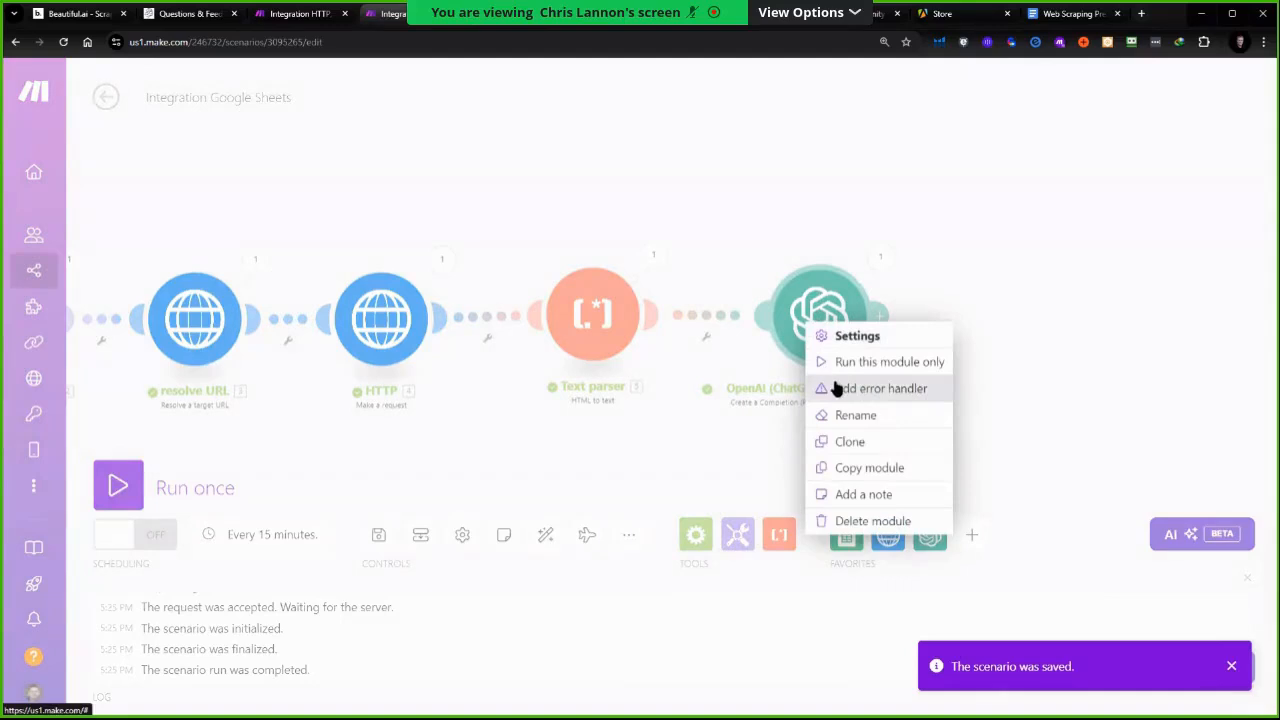
click(860, 362)
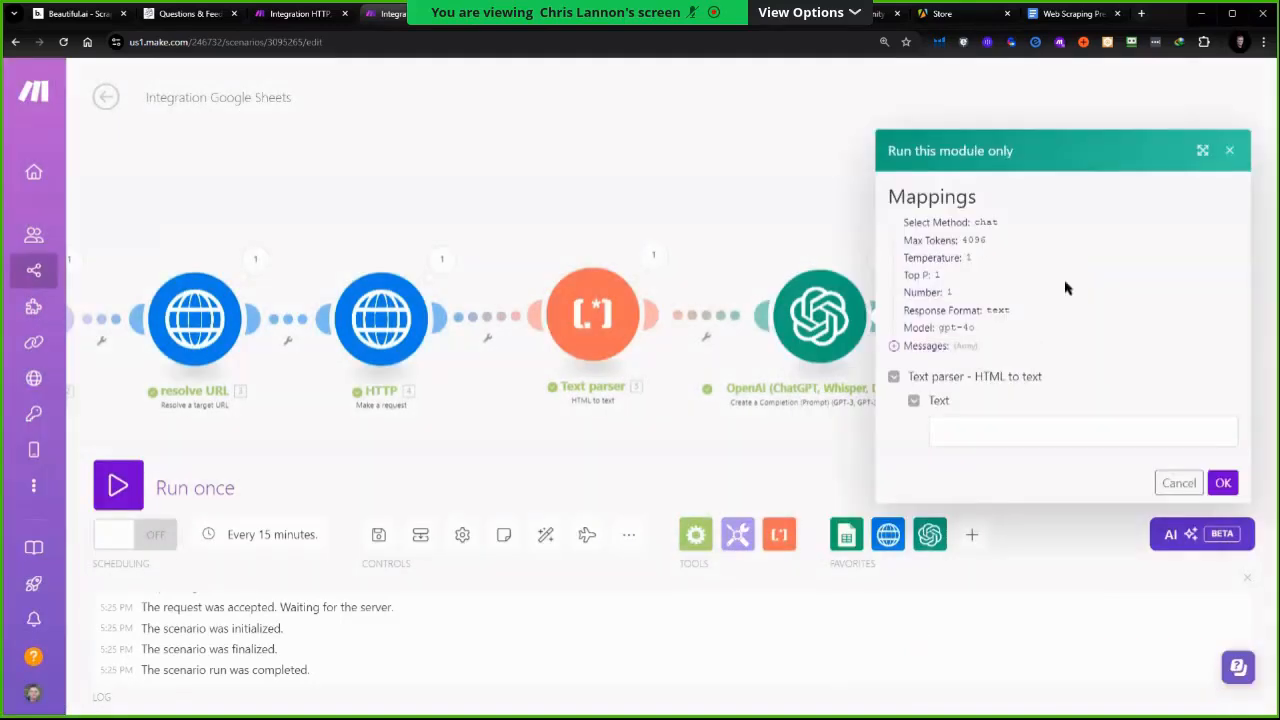
click(651, 256)
click(740, 344)
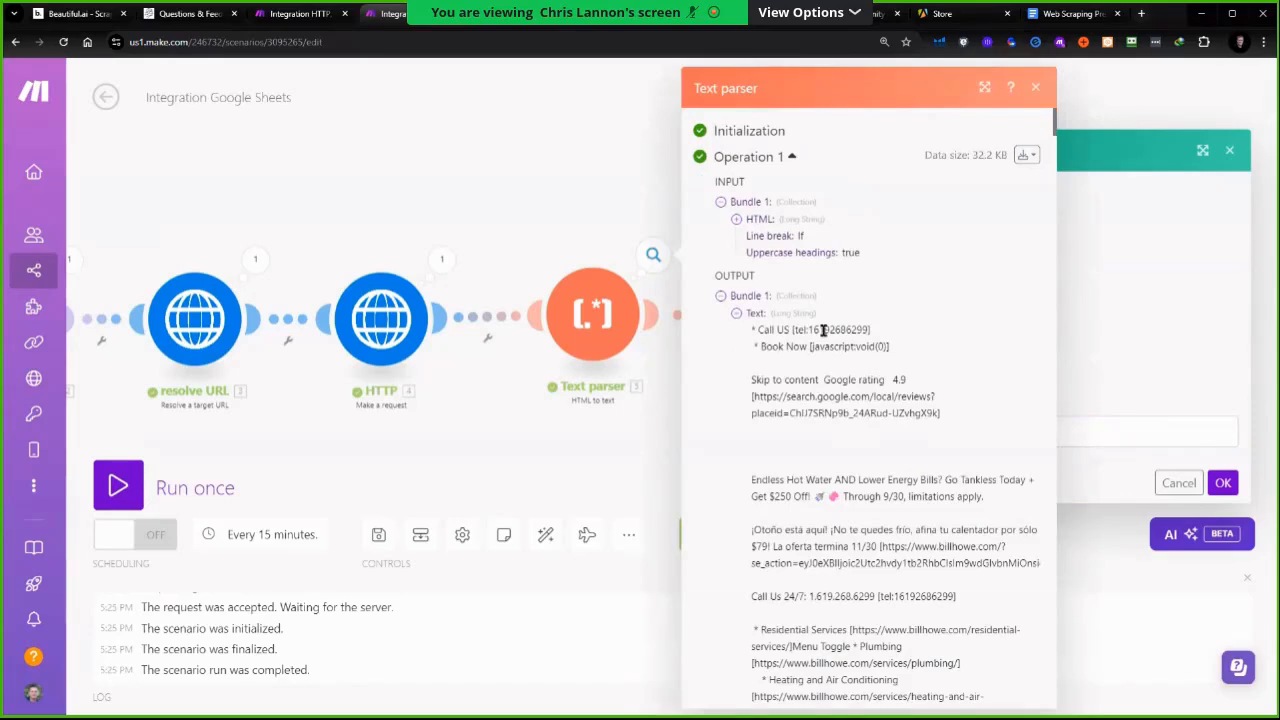
click(1200, 412)
click(1178, 483)
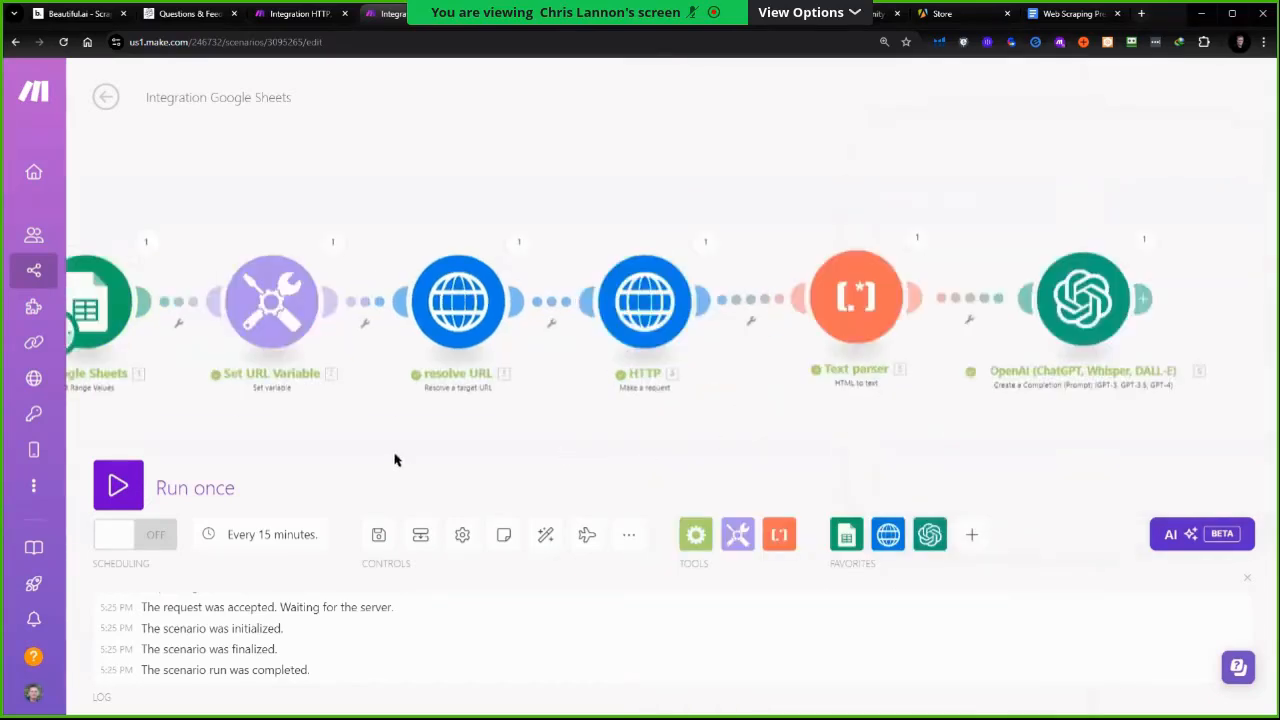
Run the scenario once and inspect the Set URL Variable and resolve URL outputs
click(200, 488)
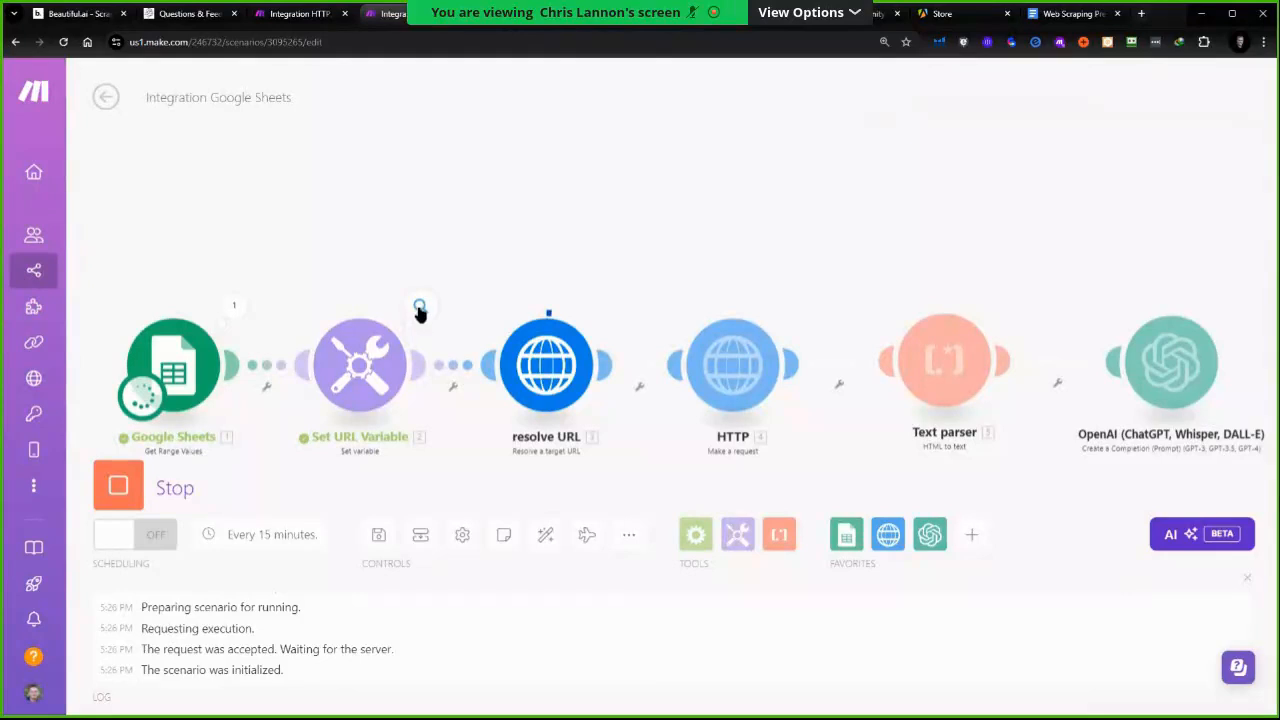
click(420, 308)
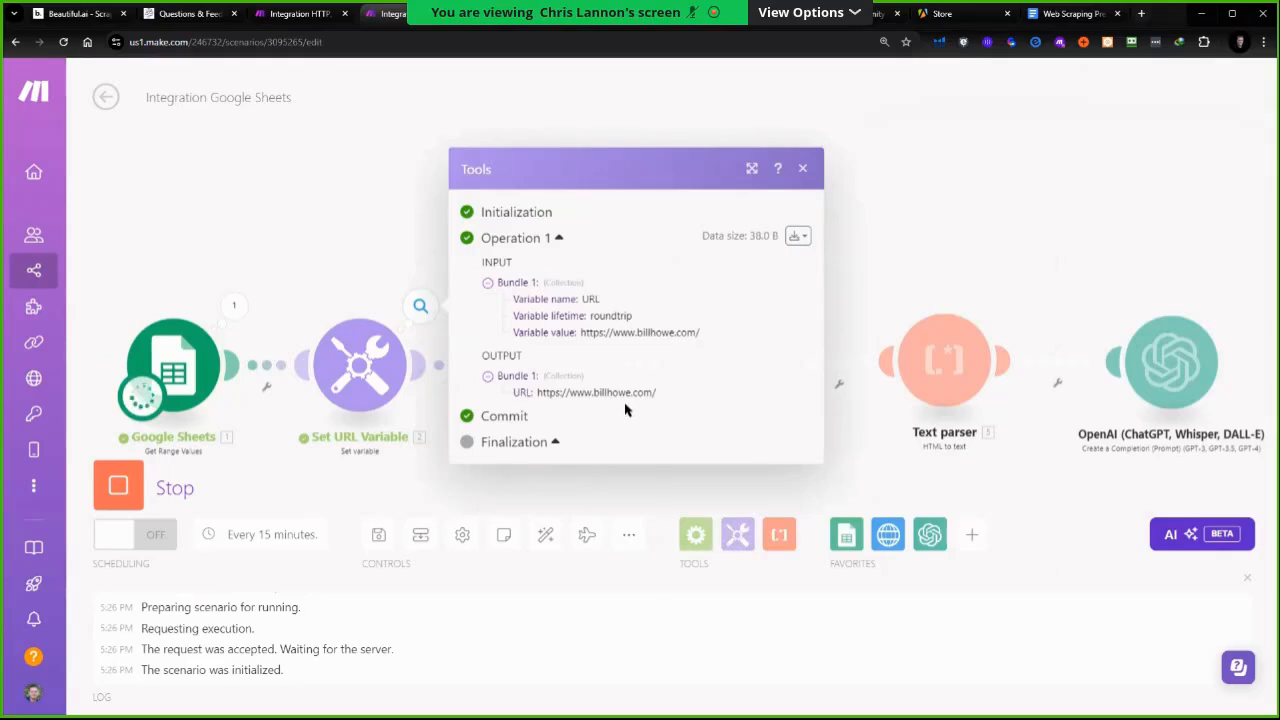
click(802, 170)
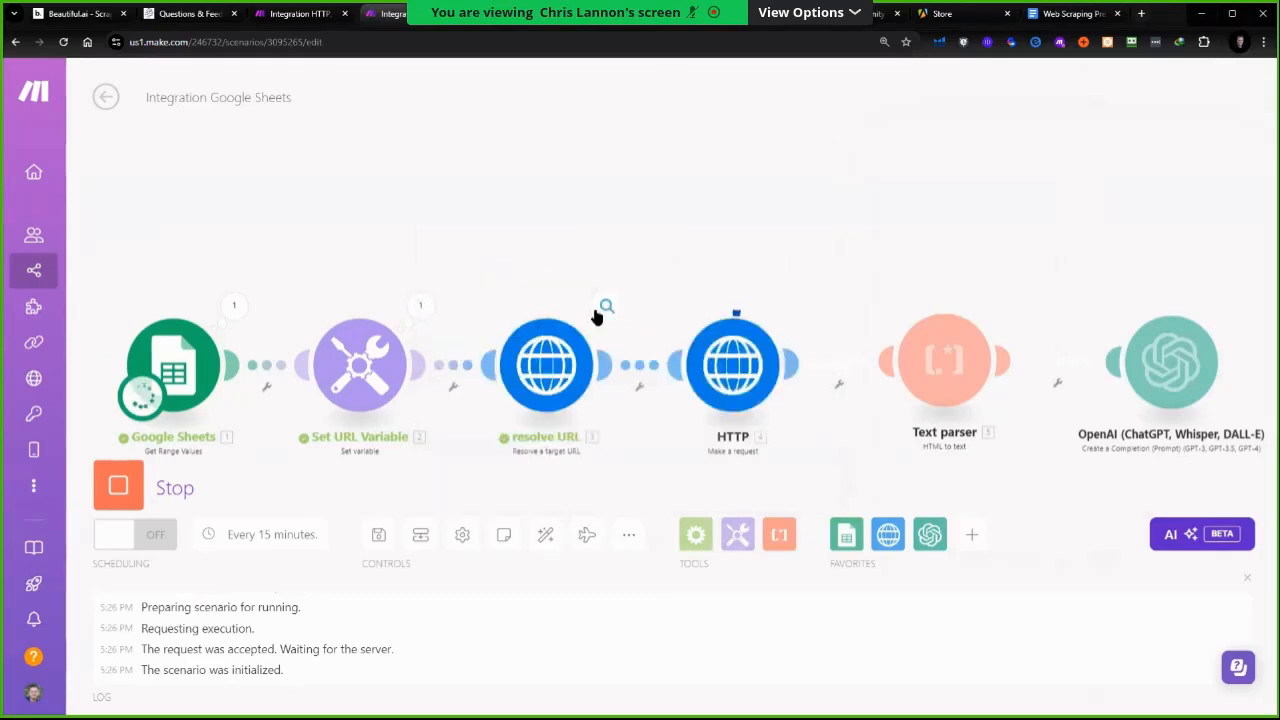
click(603, 309)
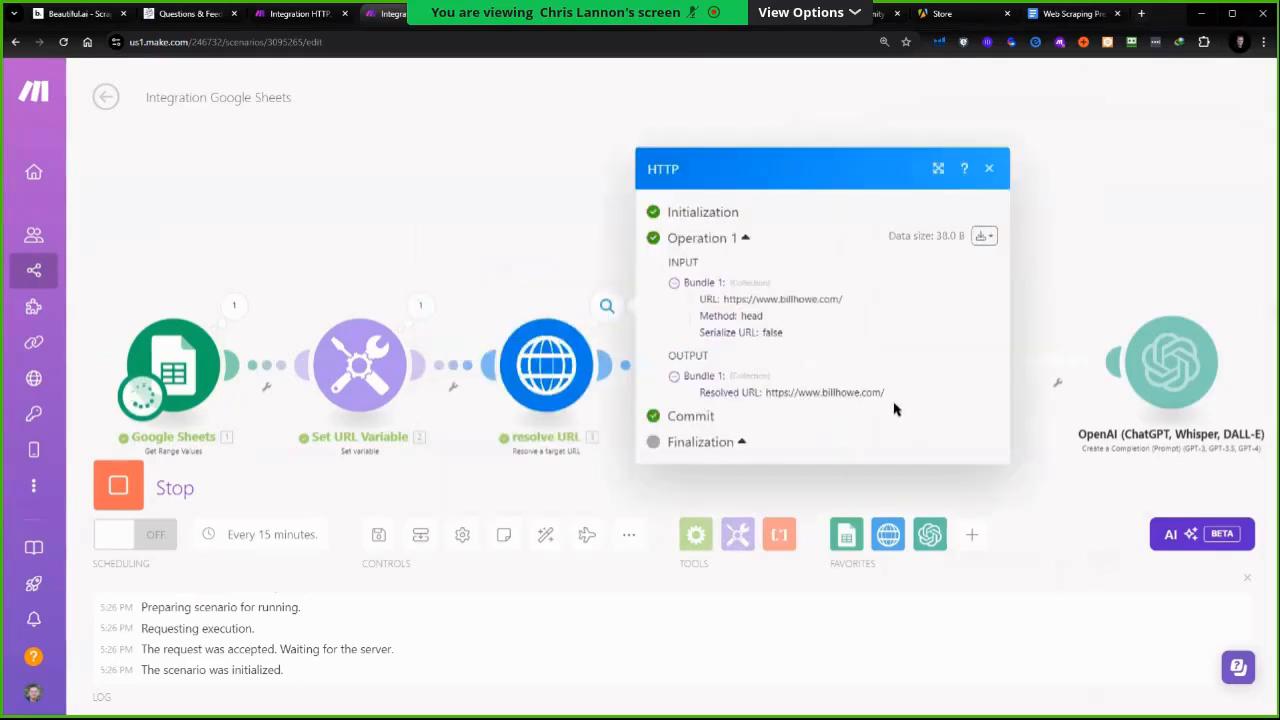
click(989, 169)
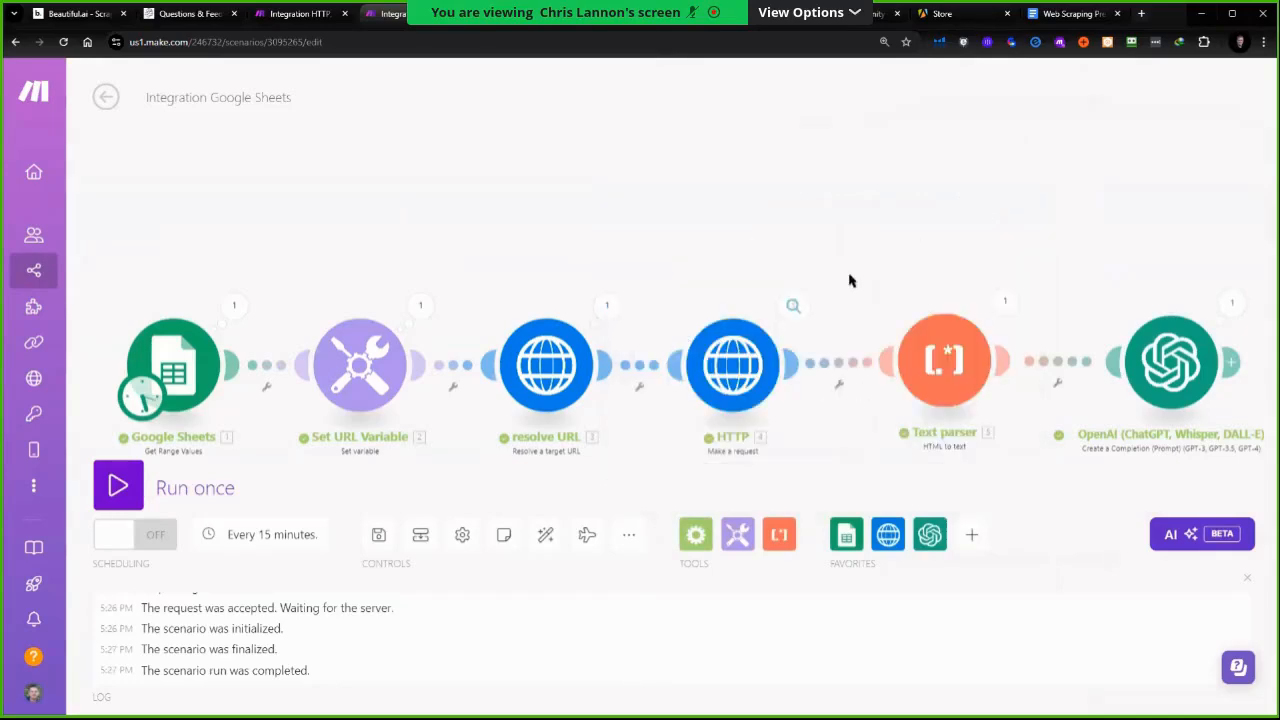
Inspect the HTTP module's returned page data and the Text parser's output
click(792, 309)
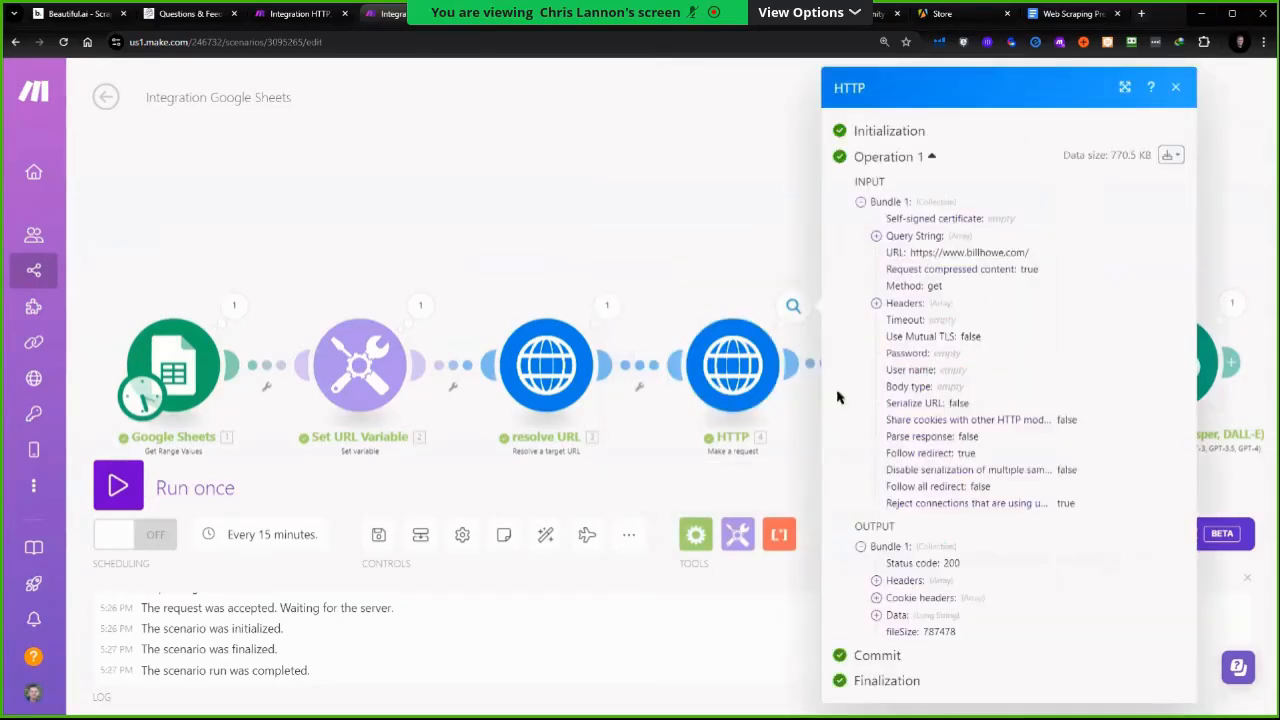
click(877, 614)
scroll(979, 508, down, 5)
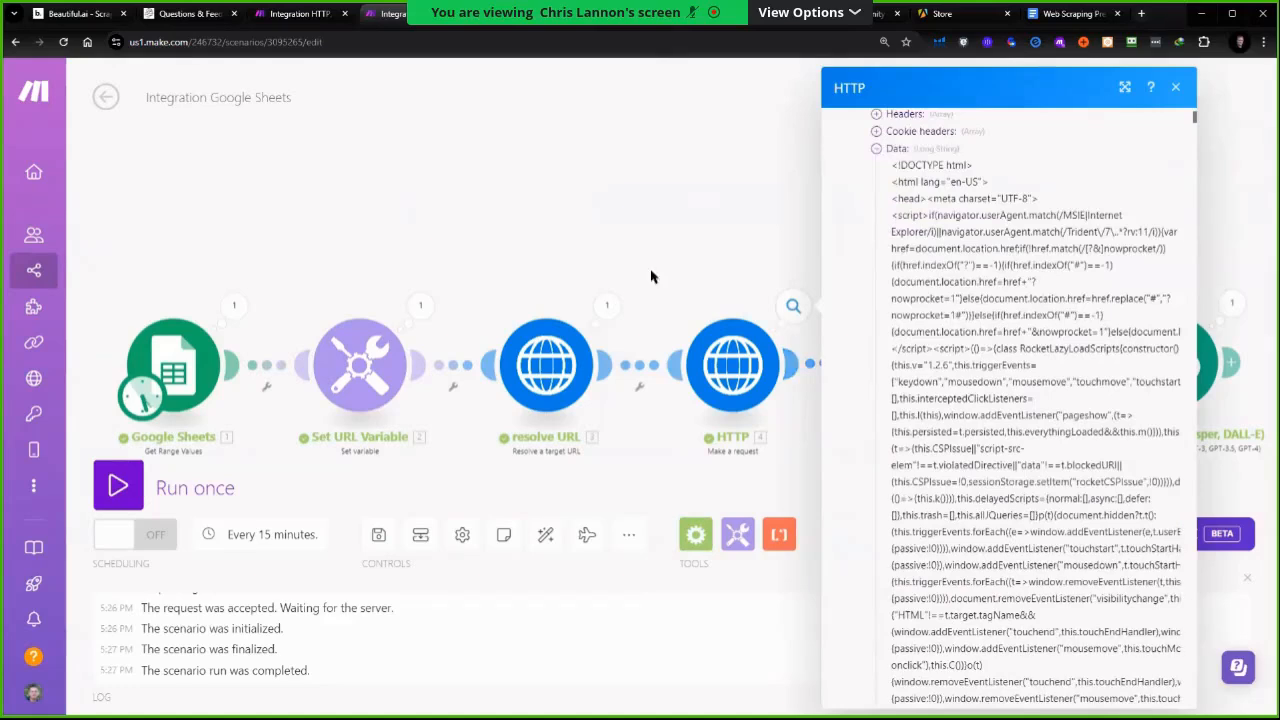
click(709, 254)
click(1004, 300)
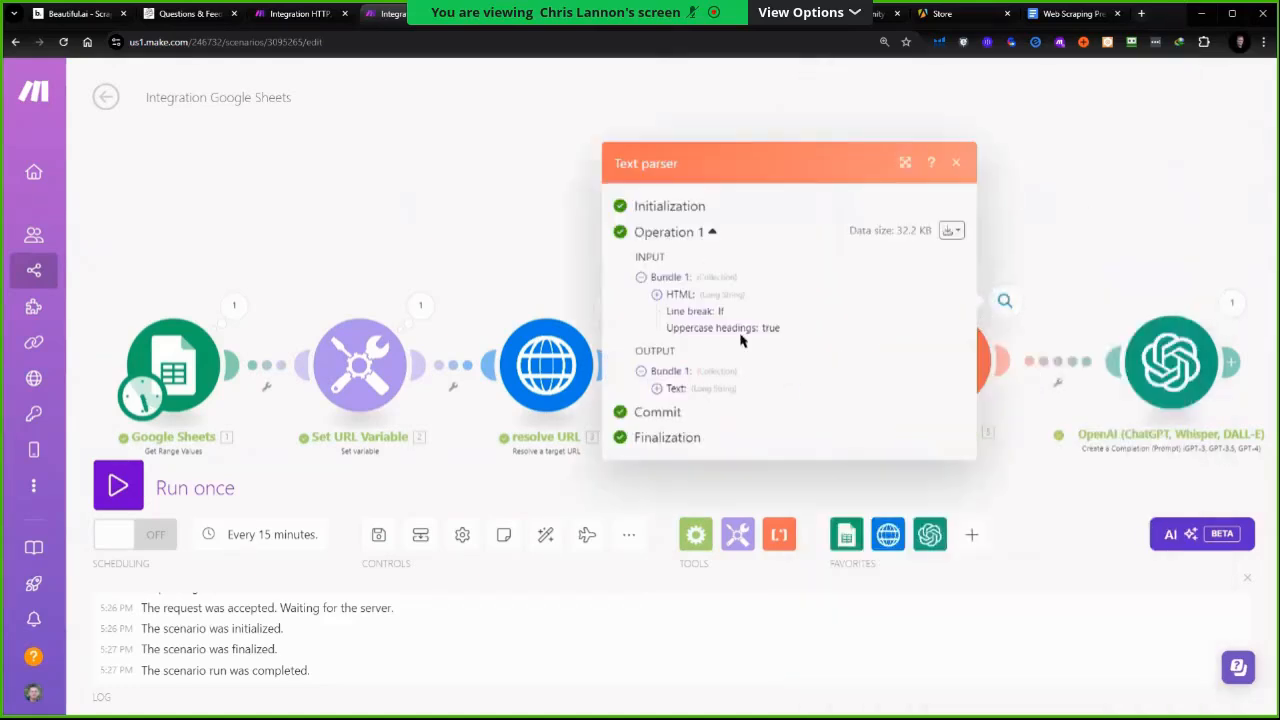
click(657, 390)
drag(1207, 235, 787, 213)
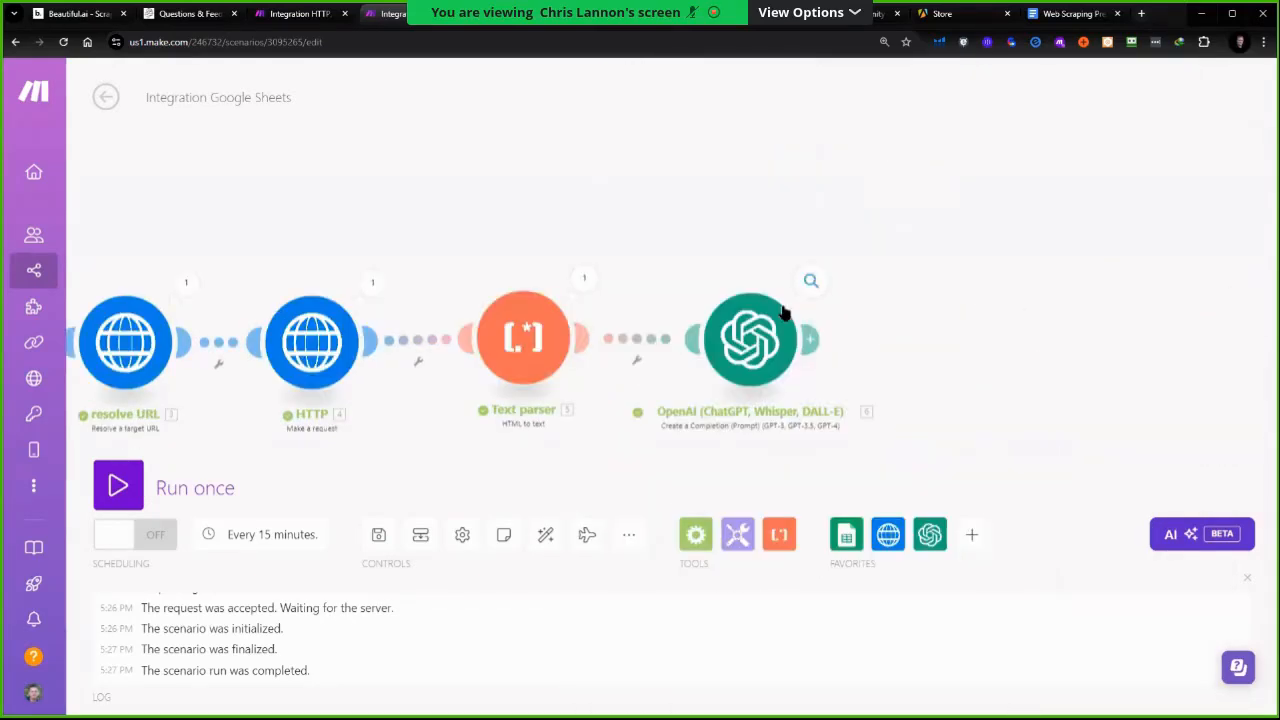
Review the OpenAI module's prompt and expand its output's choices and message content
click(768, 347)
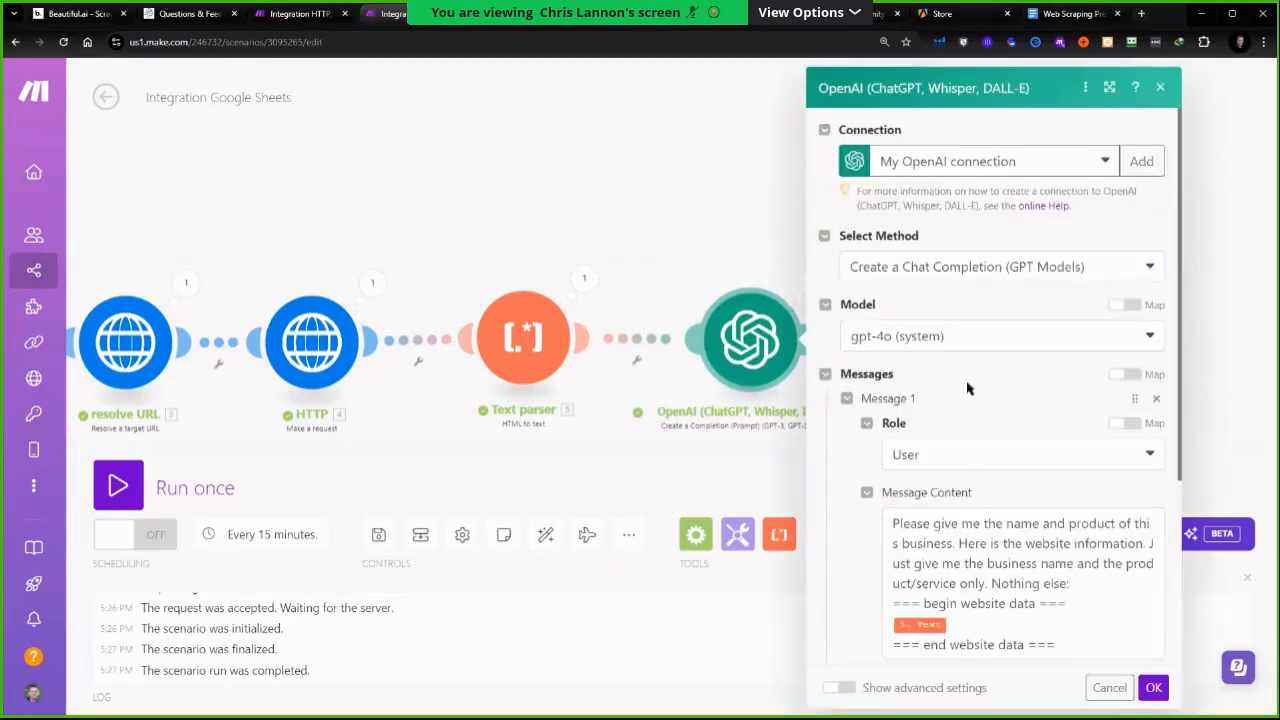
scroll(916, 425, down, 3)
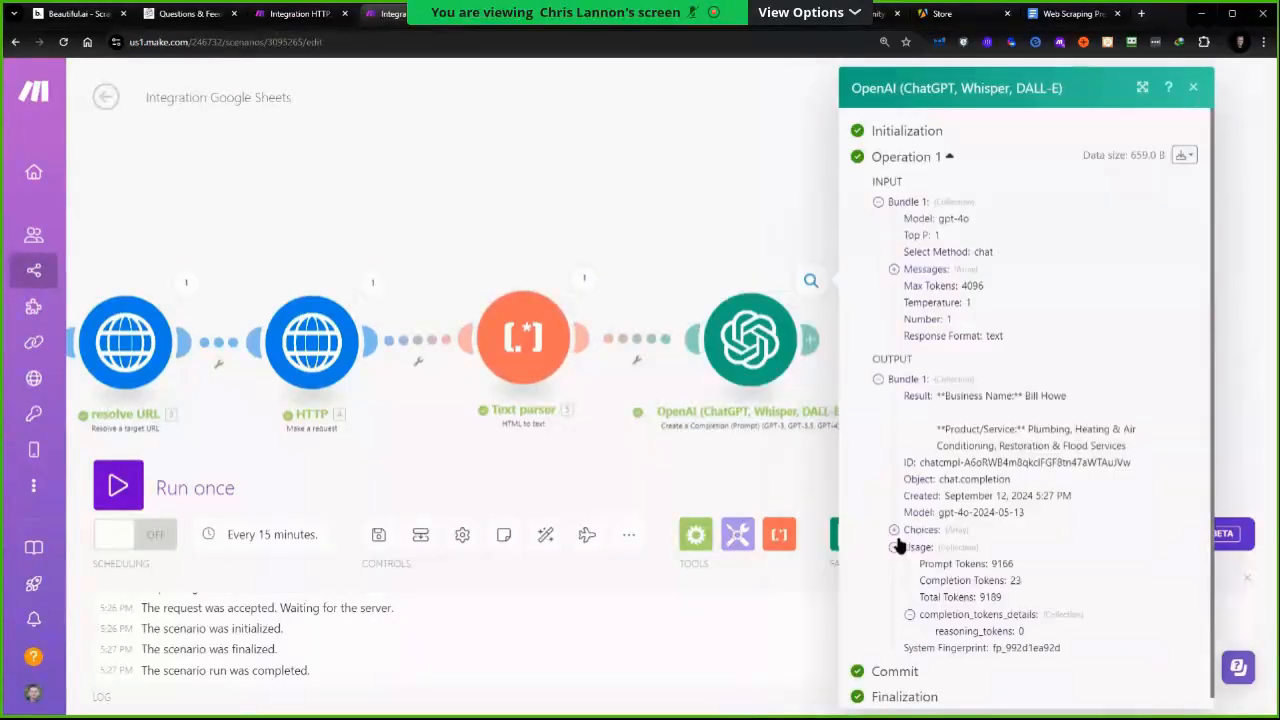
click(895, 531)
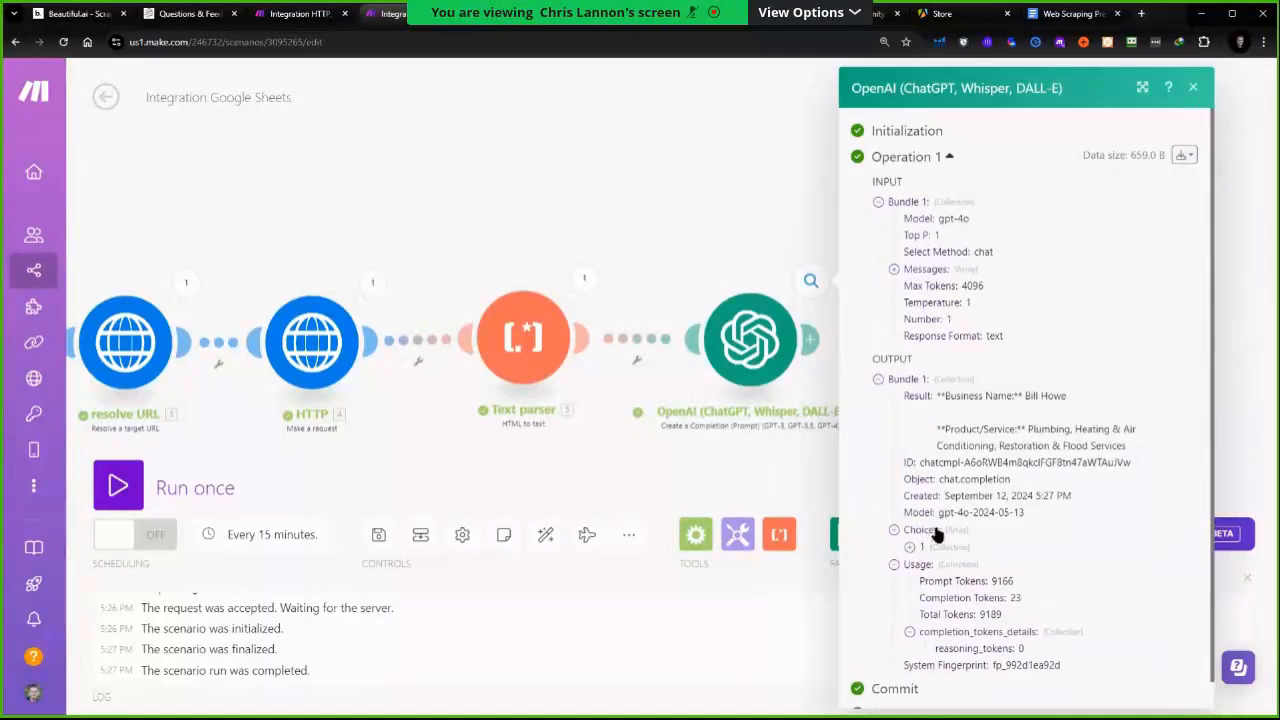
click(909, 548)
click(926, 581)
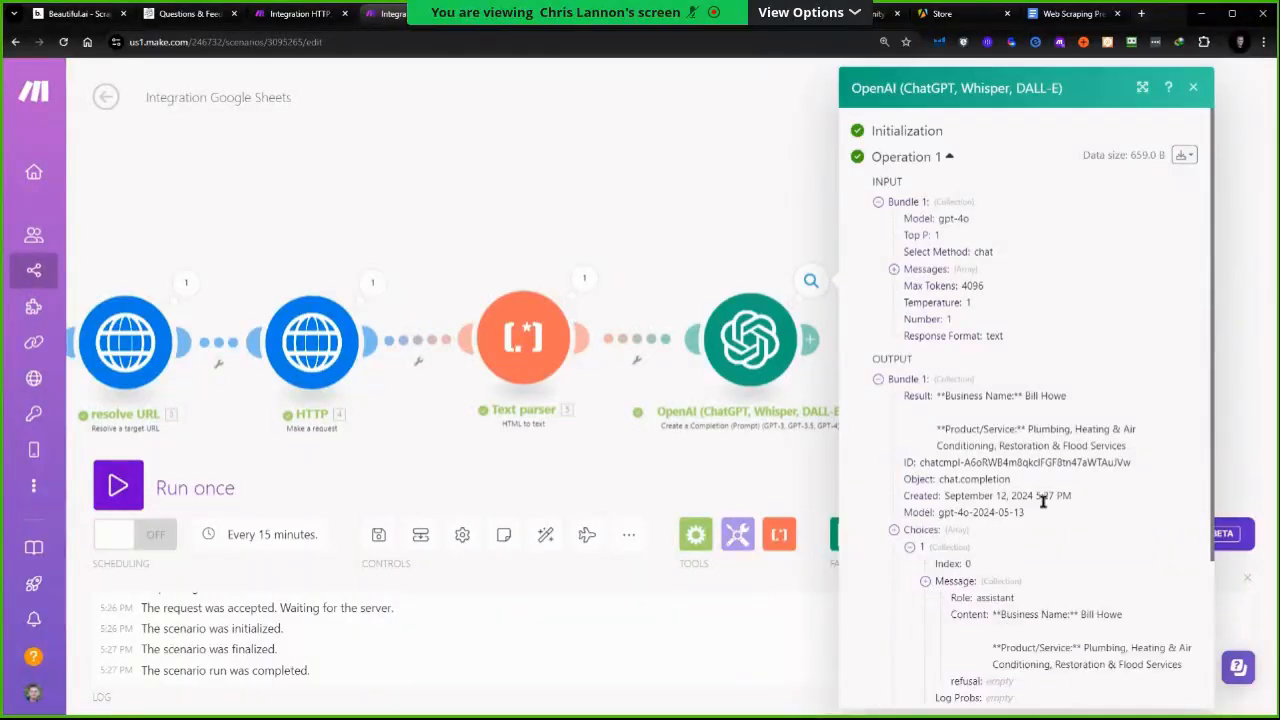
scroll(1060, 530, down, 3)
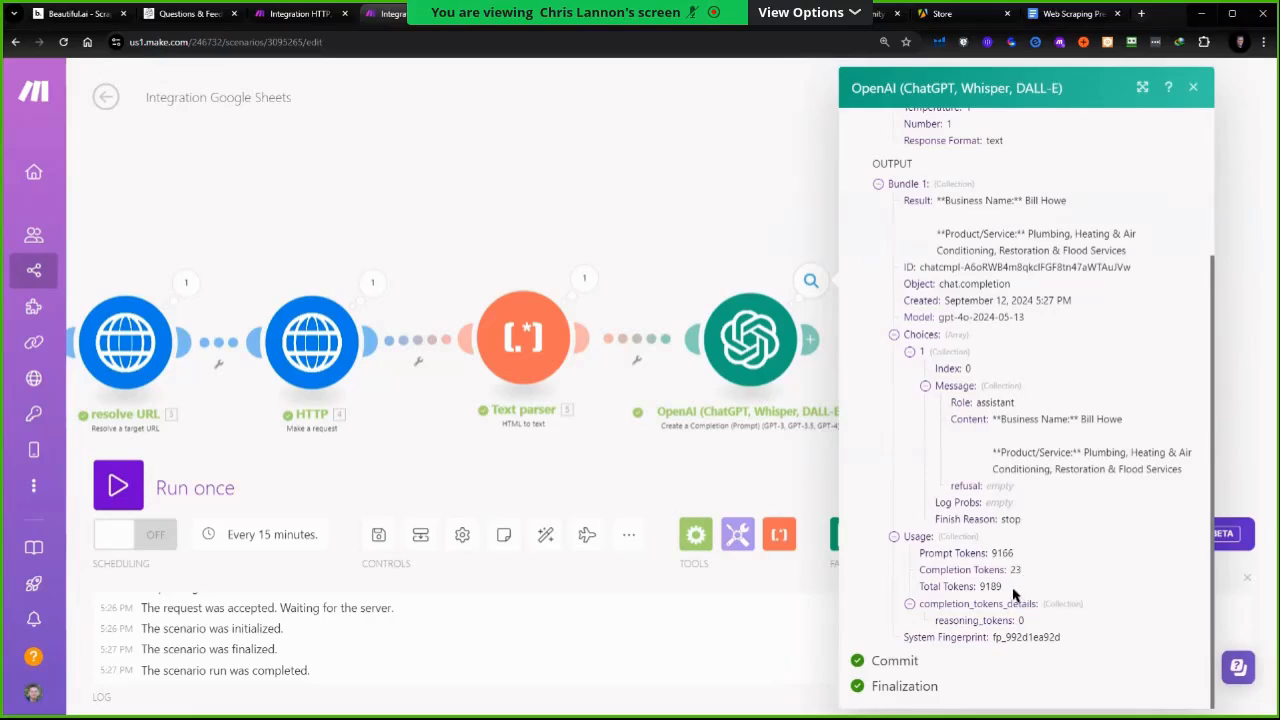
Compare the OpenAI prompt with the output's message content and token usage, then close the output
click(748, 362)
scroll(1005, 600, down, 3)
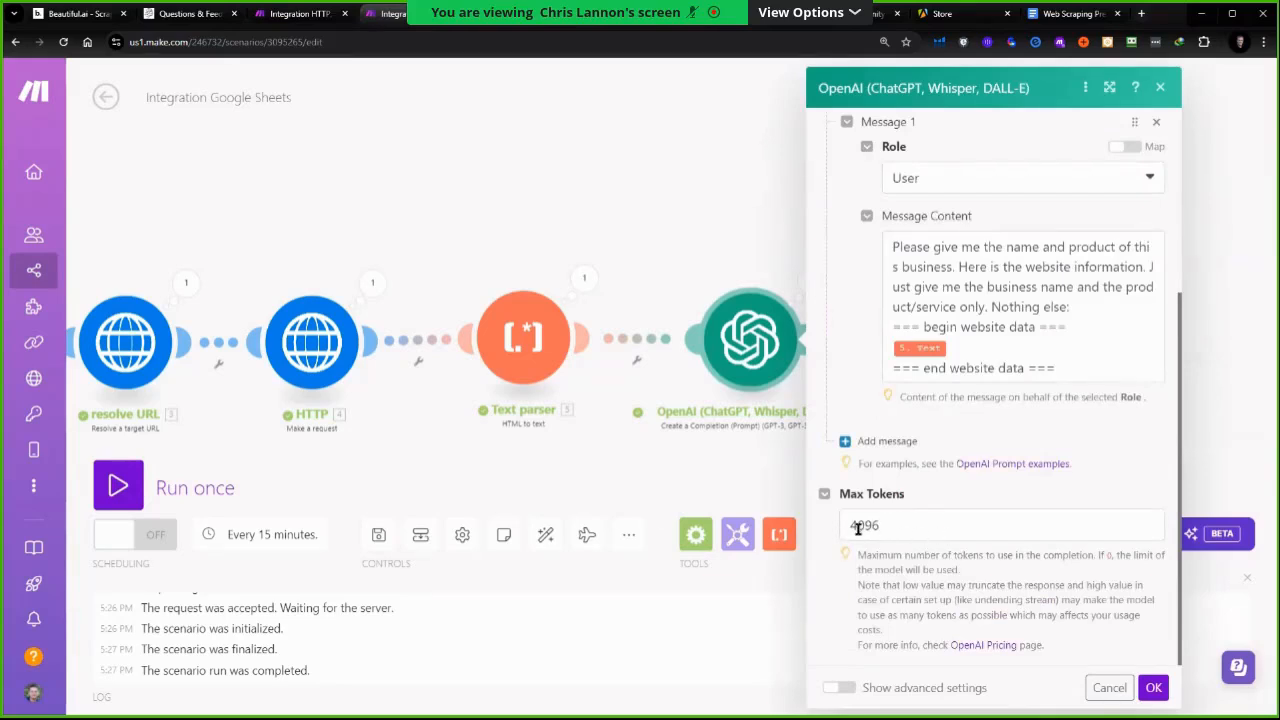
click(755, 277)
click(809, 282)
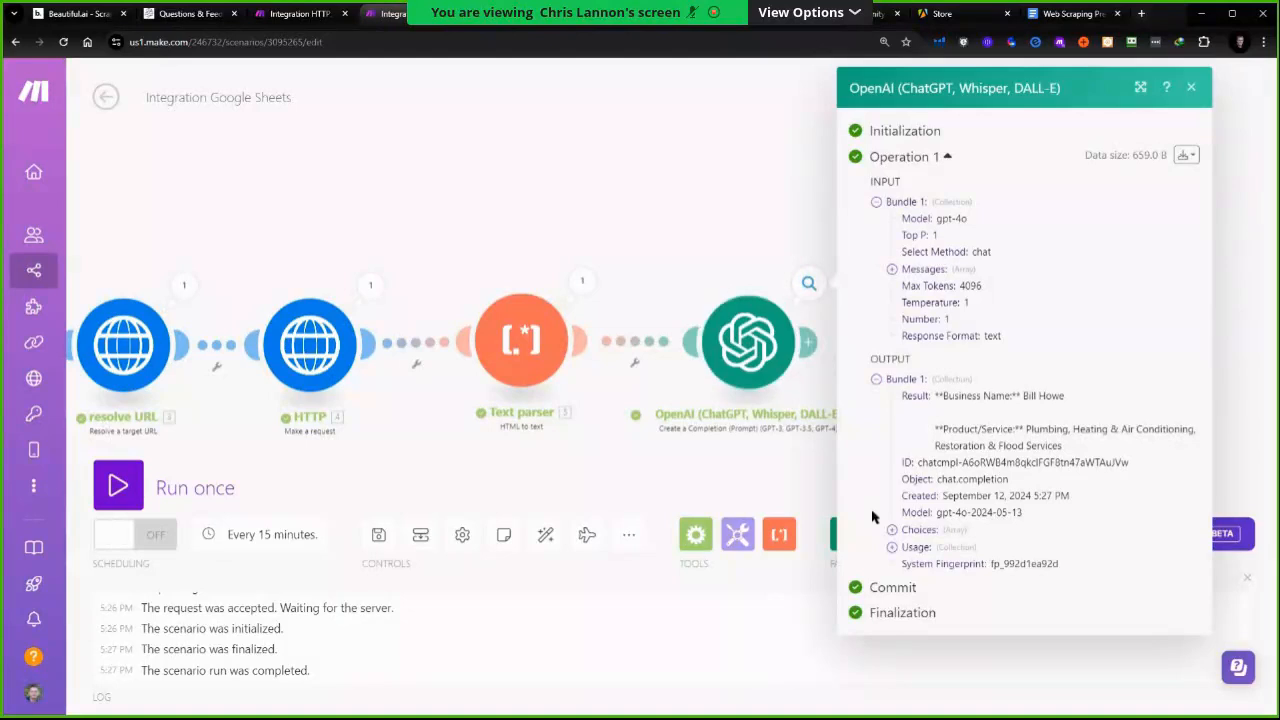
click(948, 537)
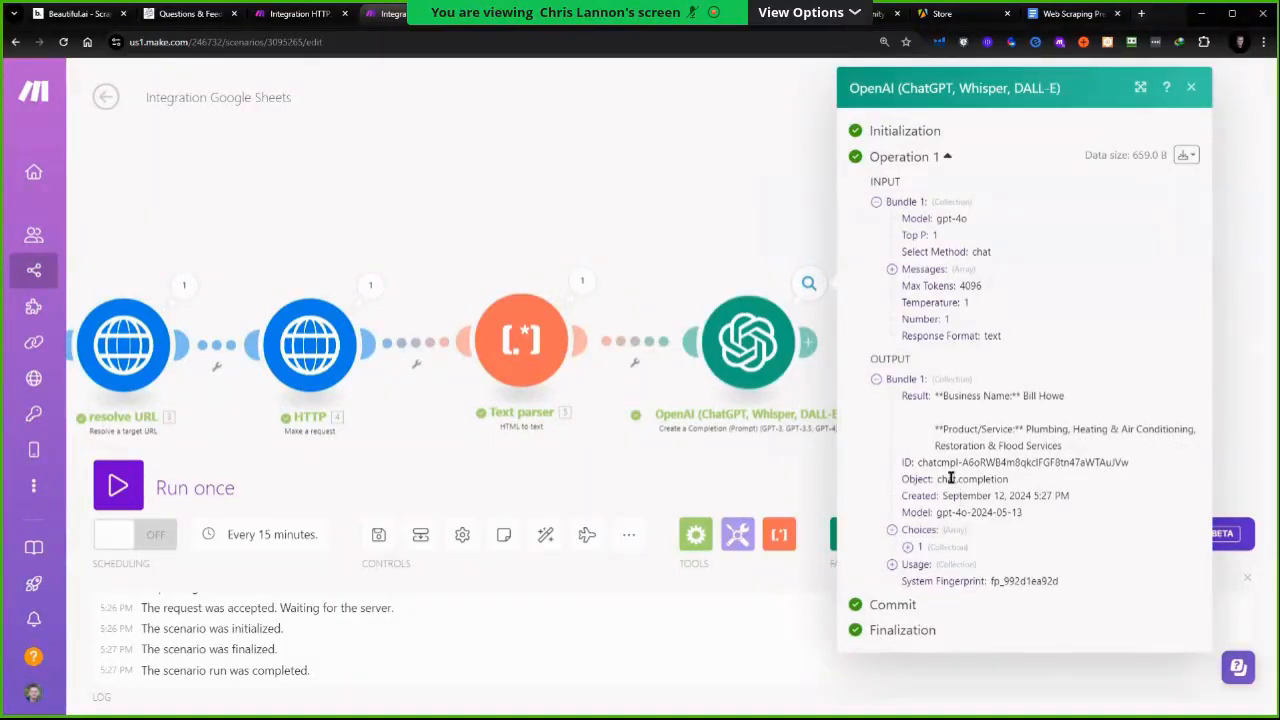
click(893, 566)
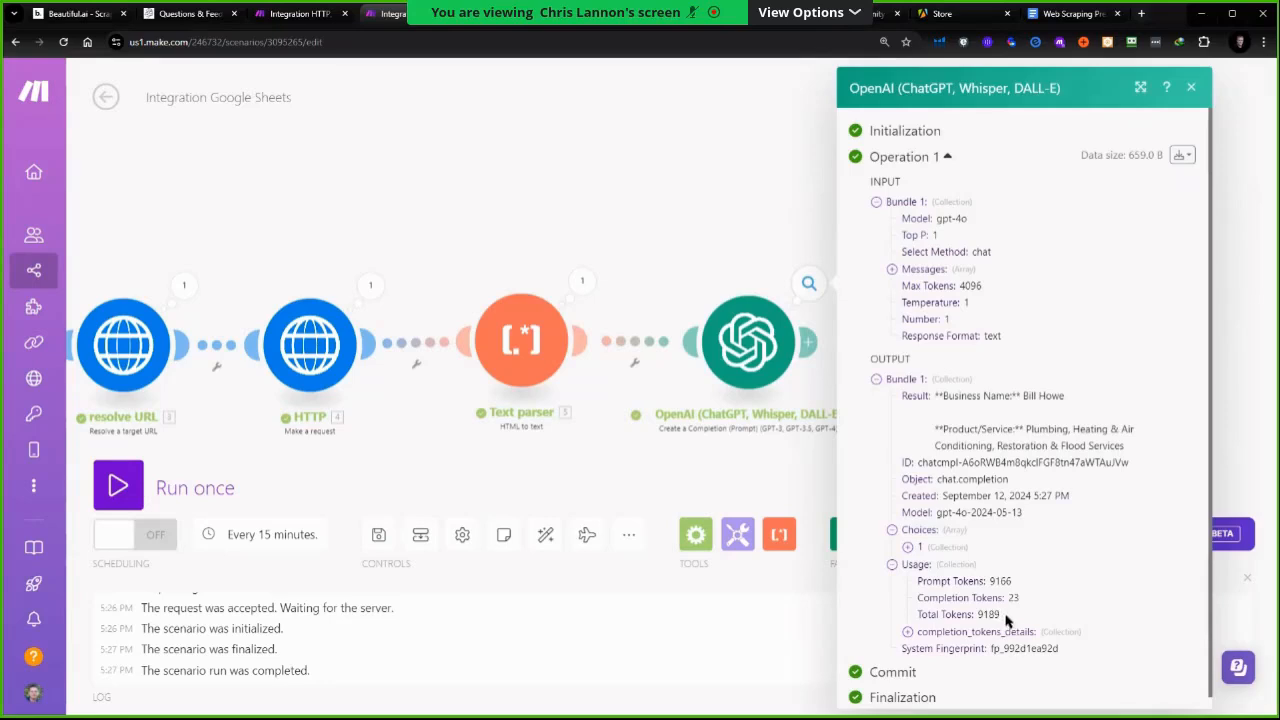
click(746, 383)
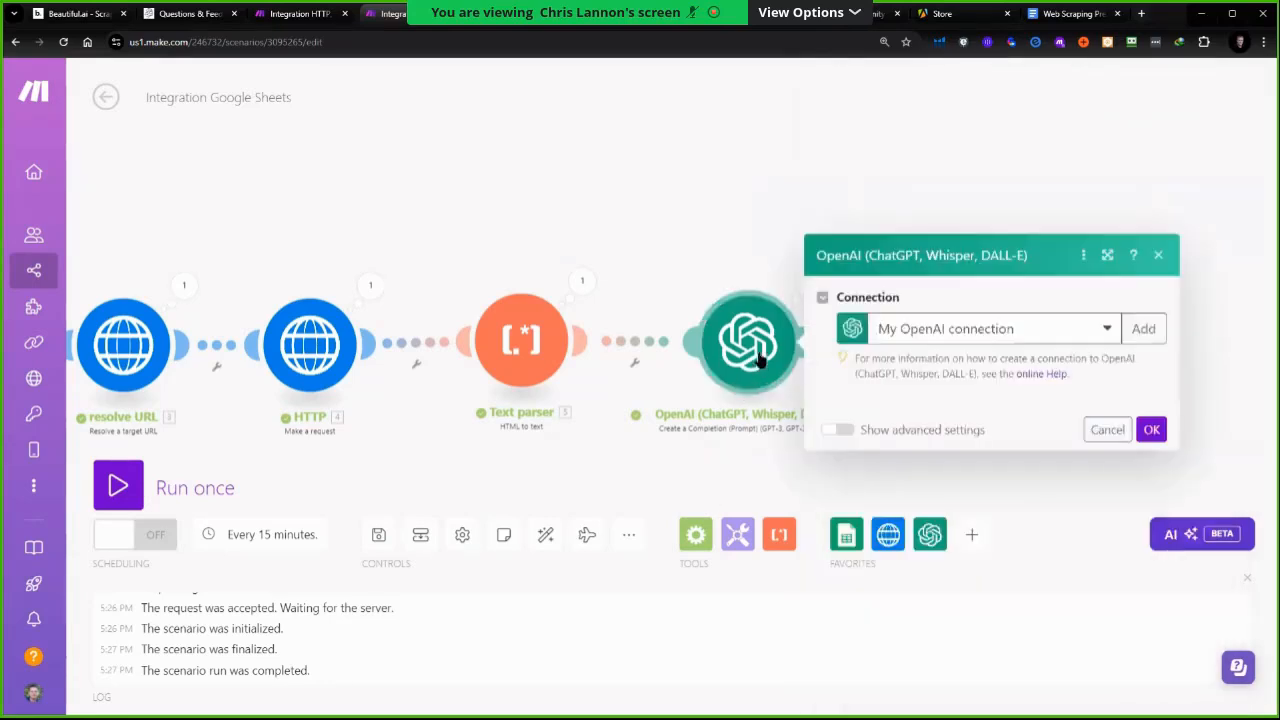
scroll(956, 606, down, 1)
scroll(956, 606, down, 2)
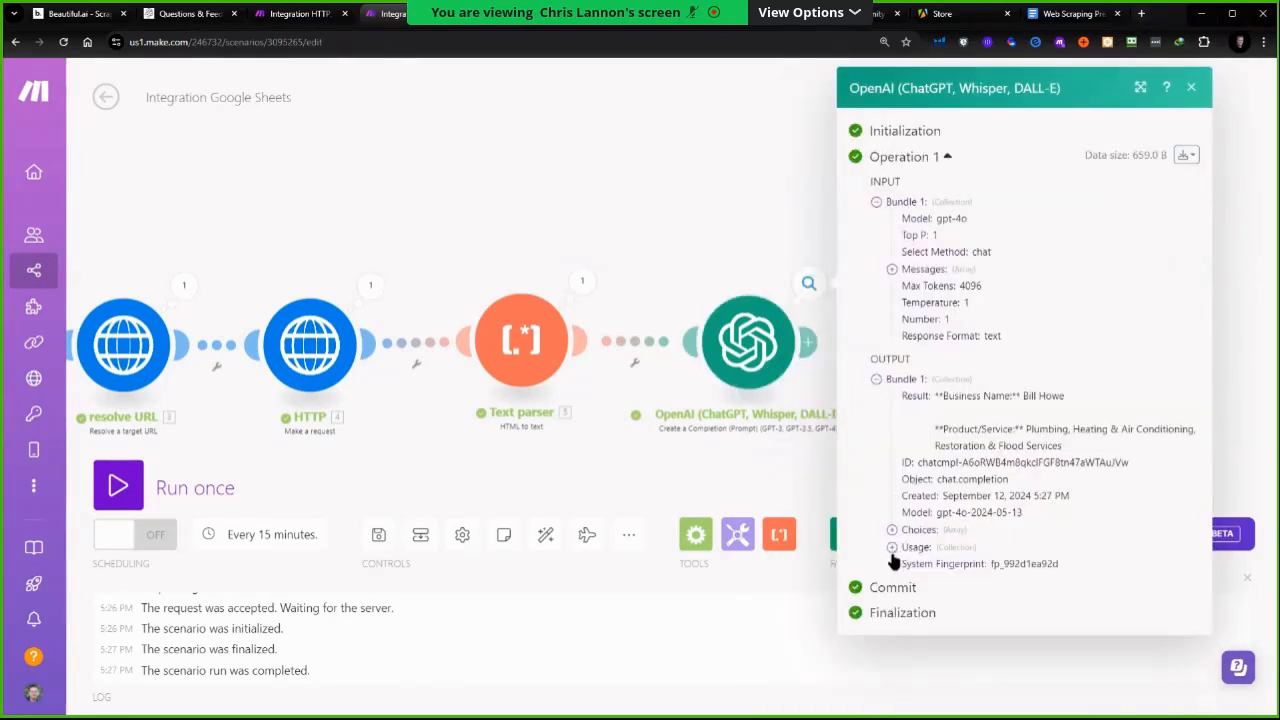
click(892, 531)
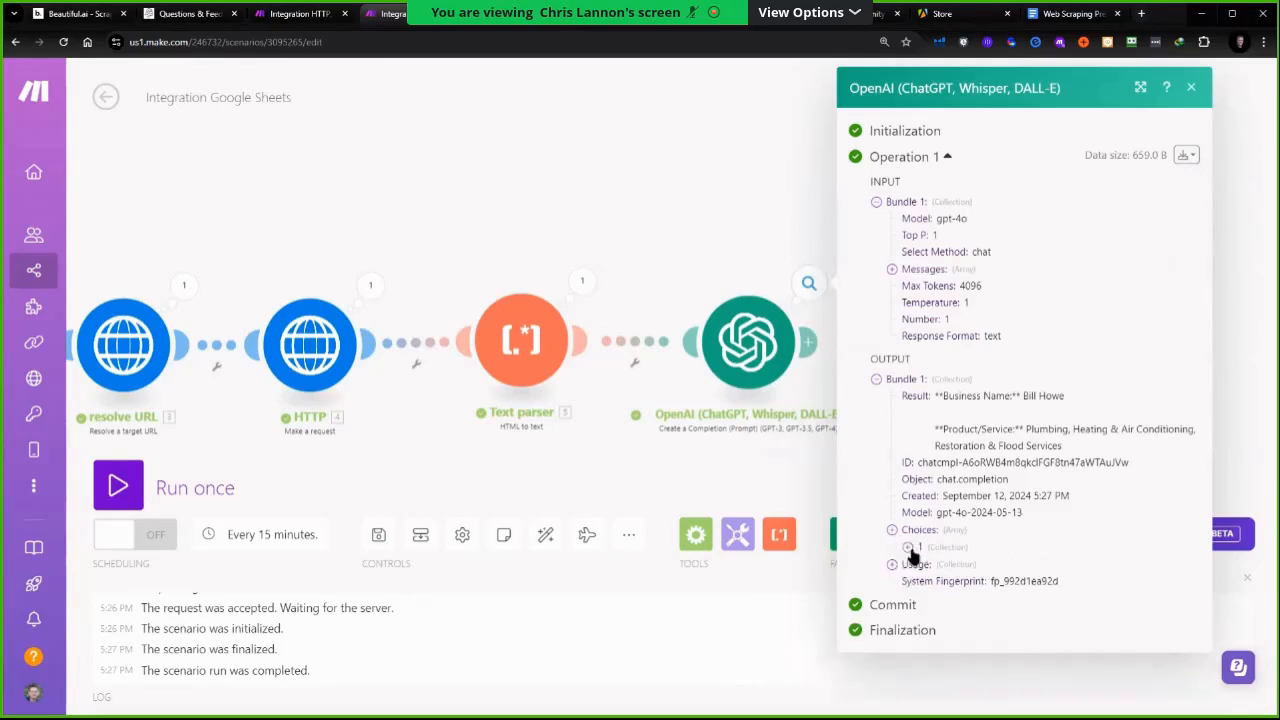
click(923, 581)
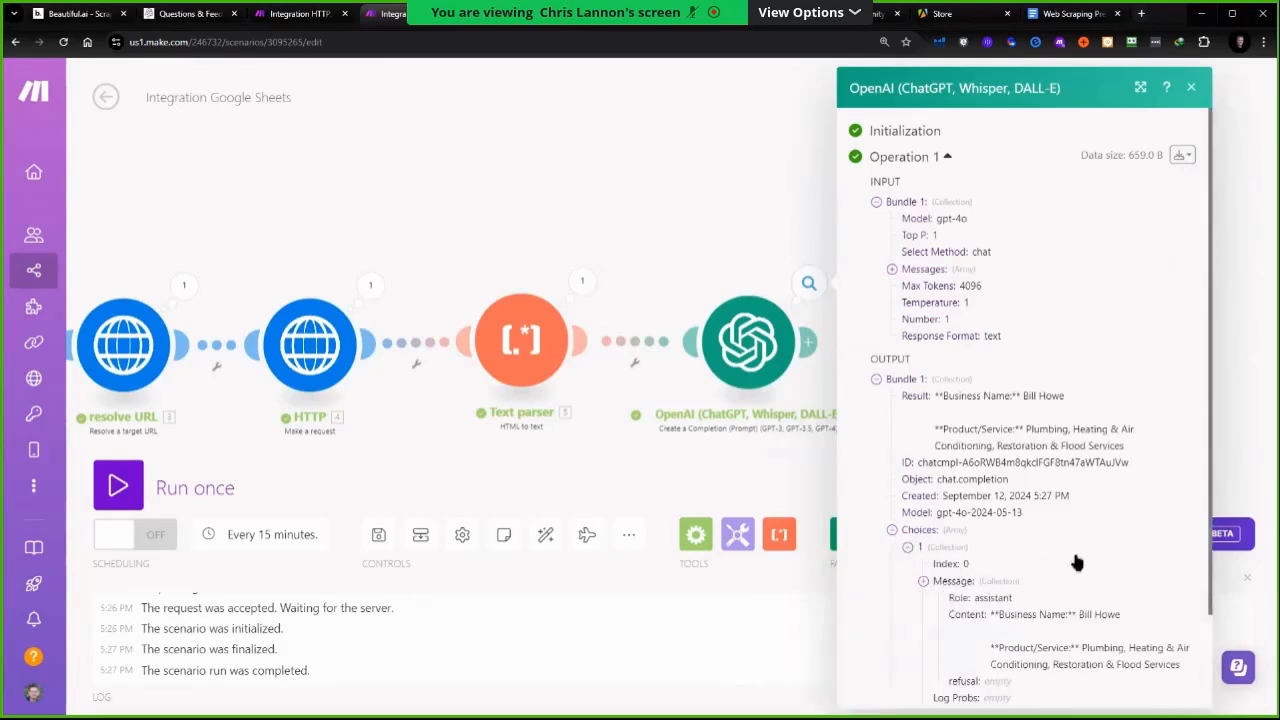
scroll(1078, 562, down, 1)
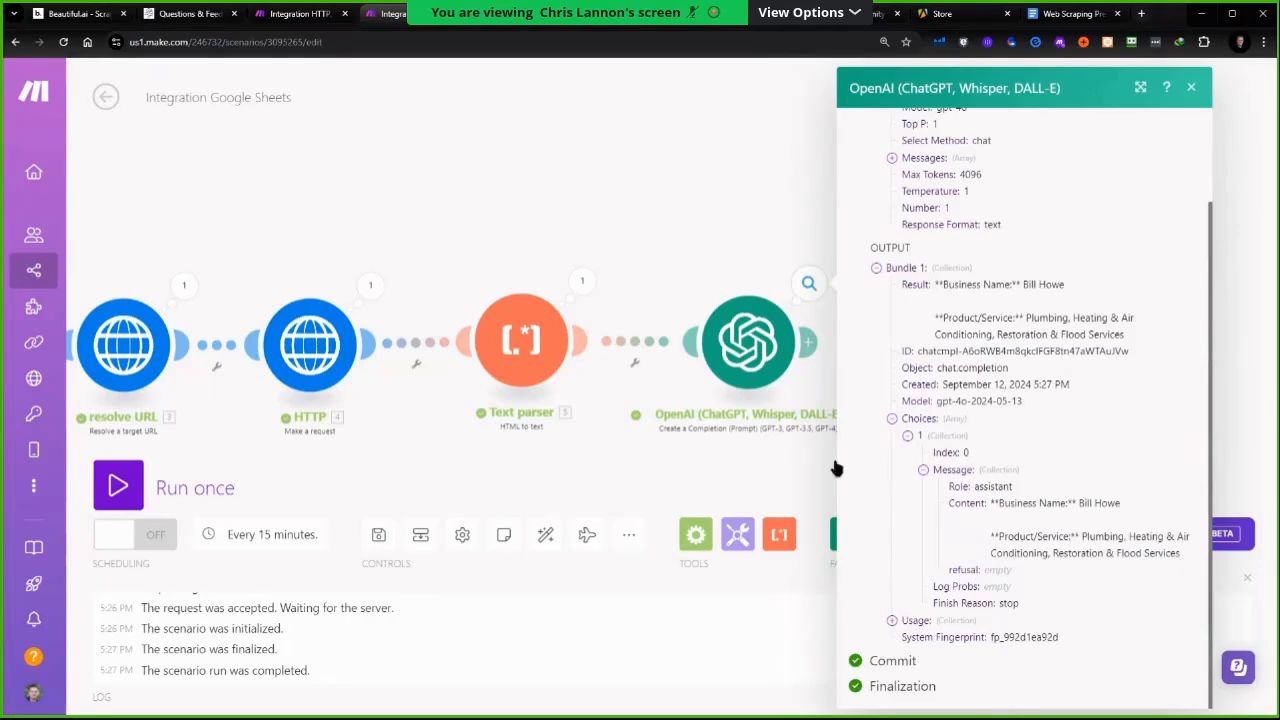
click(516, 460)
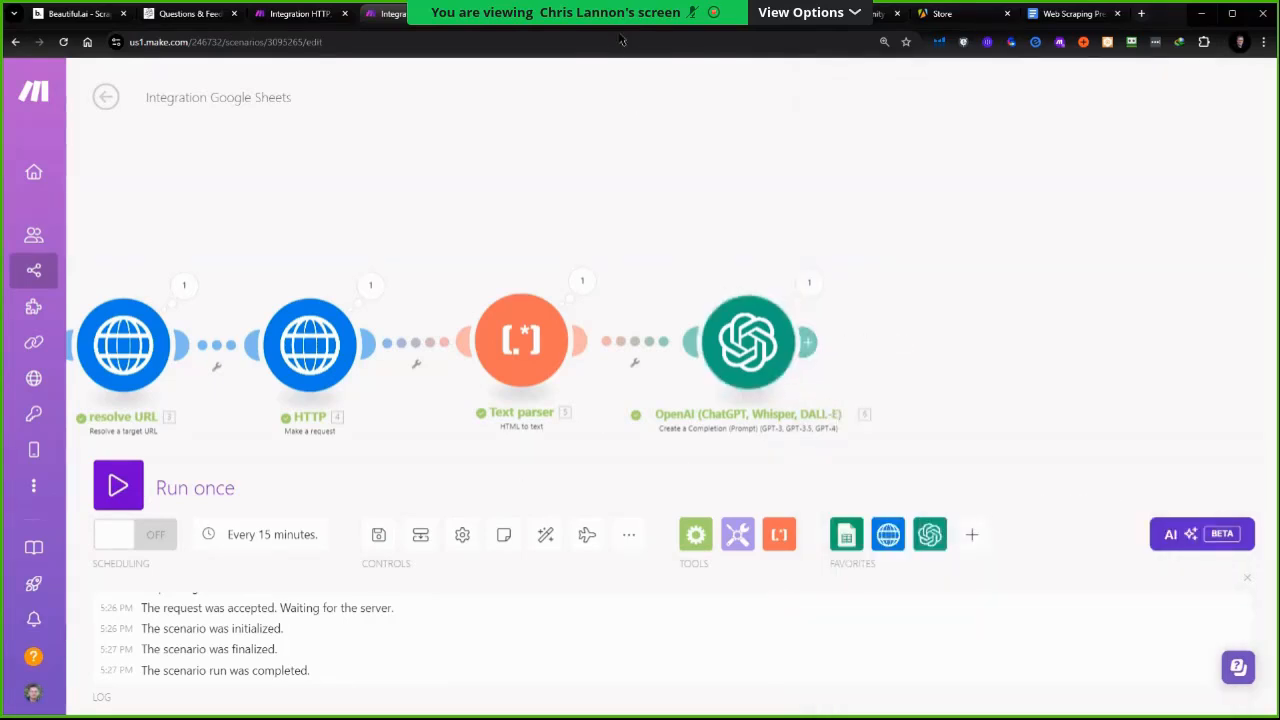
Switch to the Website Copy Analysis sheet to review its Product / Service column, then return to the scenario
click(520, 14)
click(360, 202)
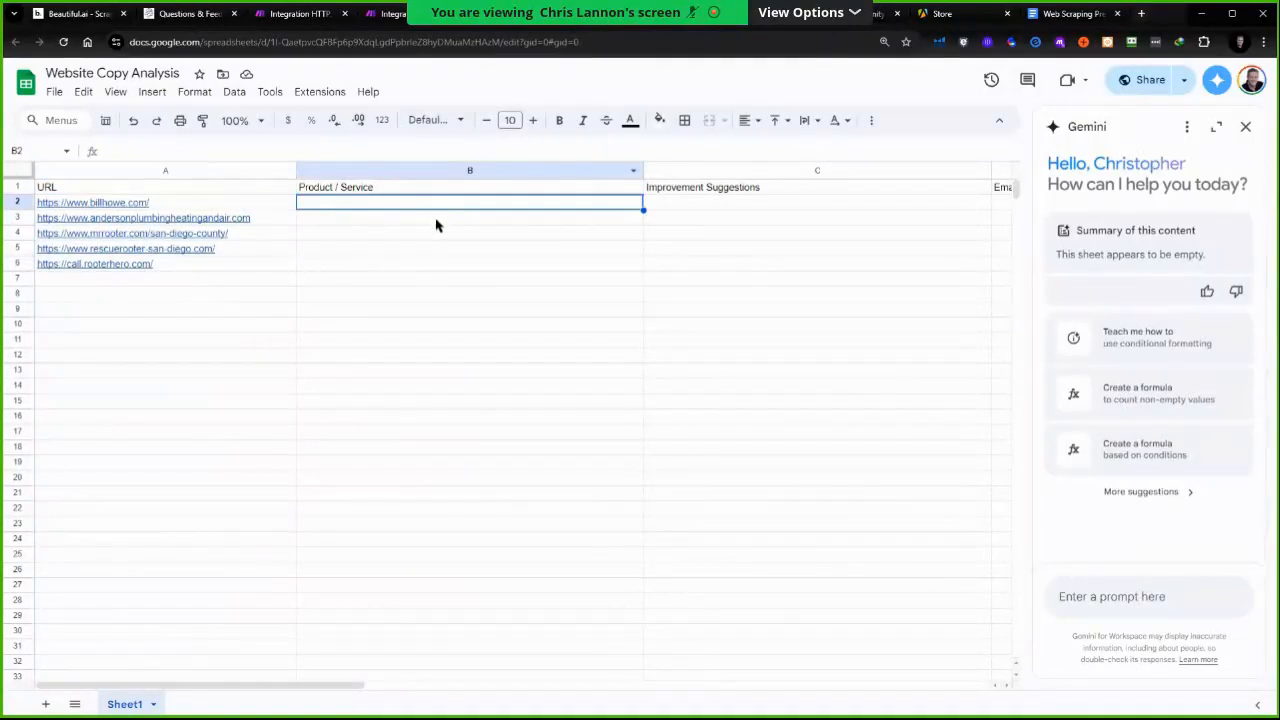
click(392, 14)
Add a Google Sheets Update a Row module after the OpenAI module
click(972, 535)
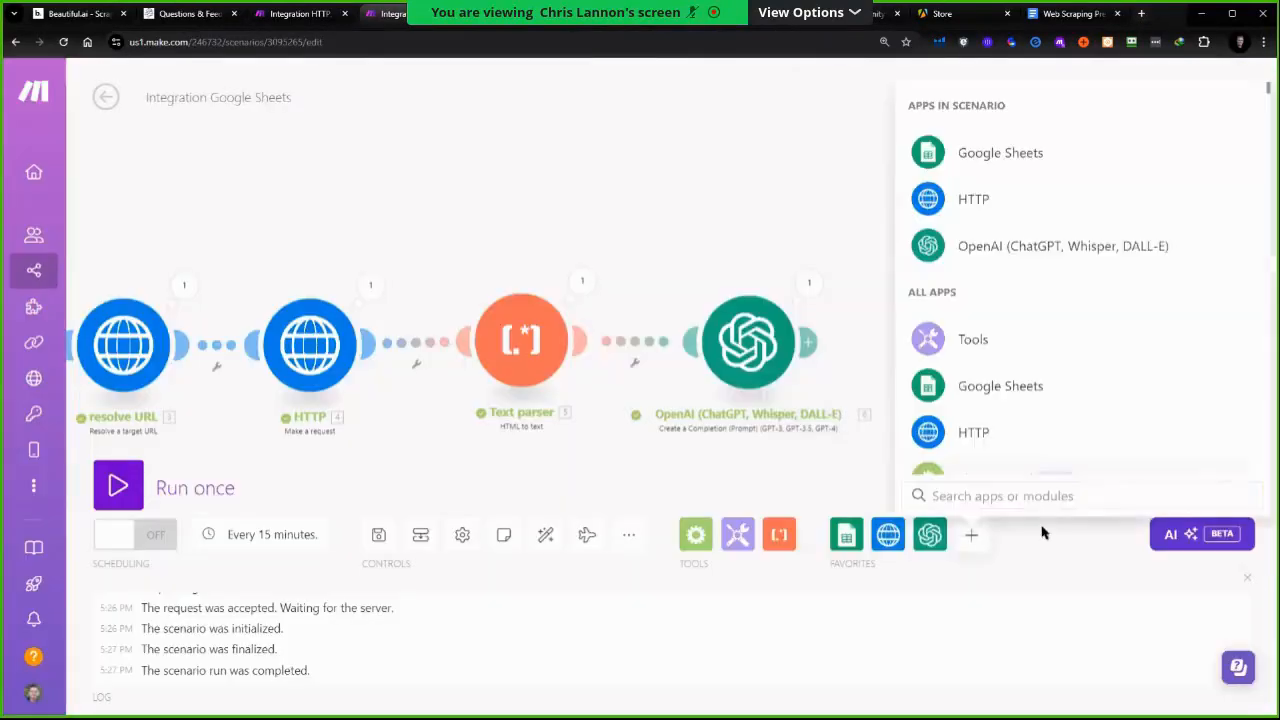
click(985, 386)
scroll(1025, 285, down, 2)
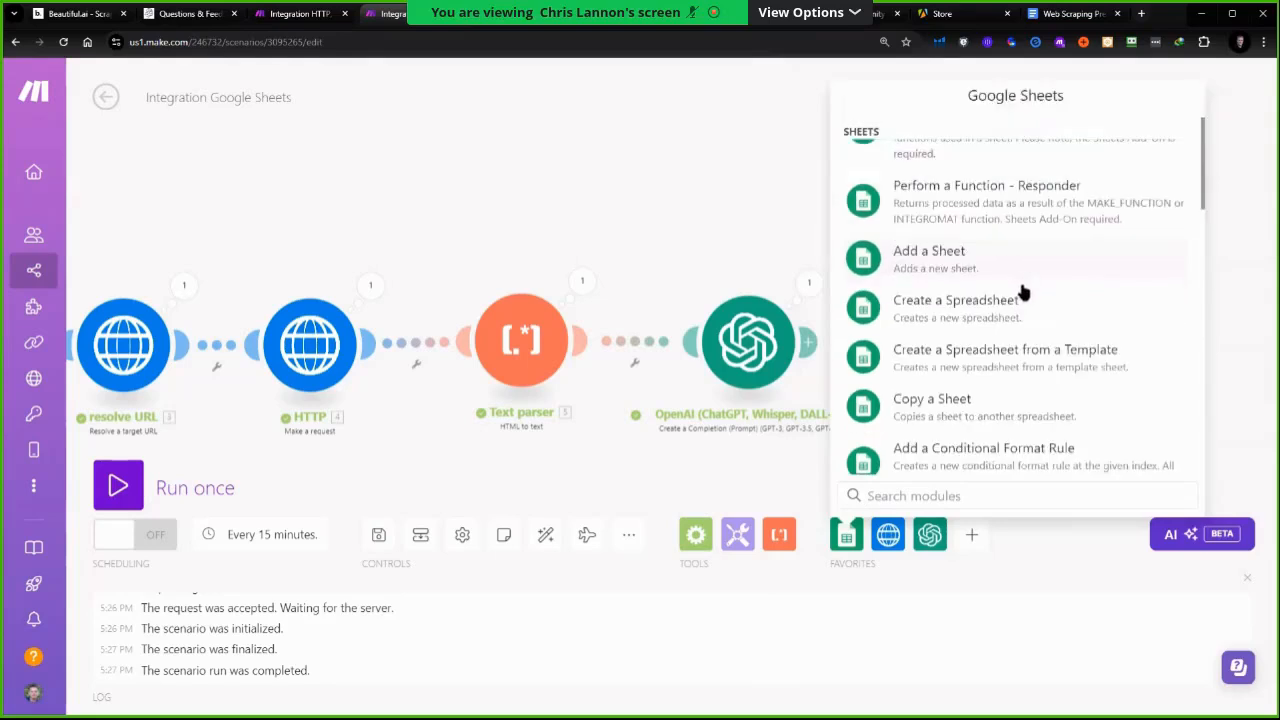
scroll(1021, 295, down, 1)
scroll(1021, 295, down, 1)
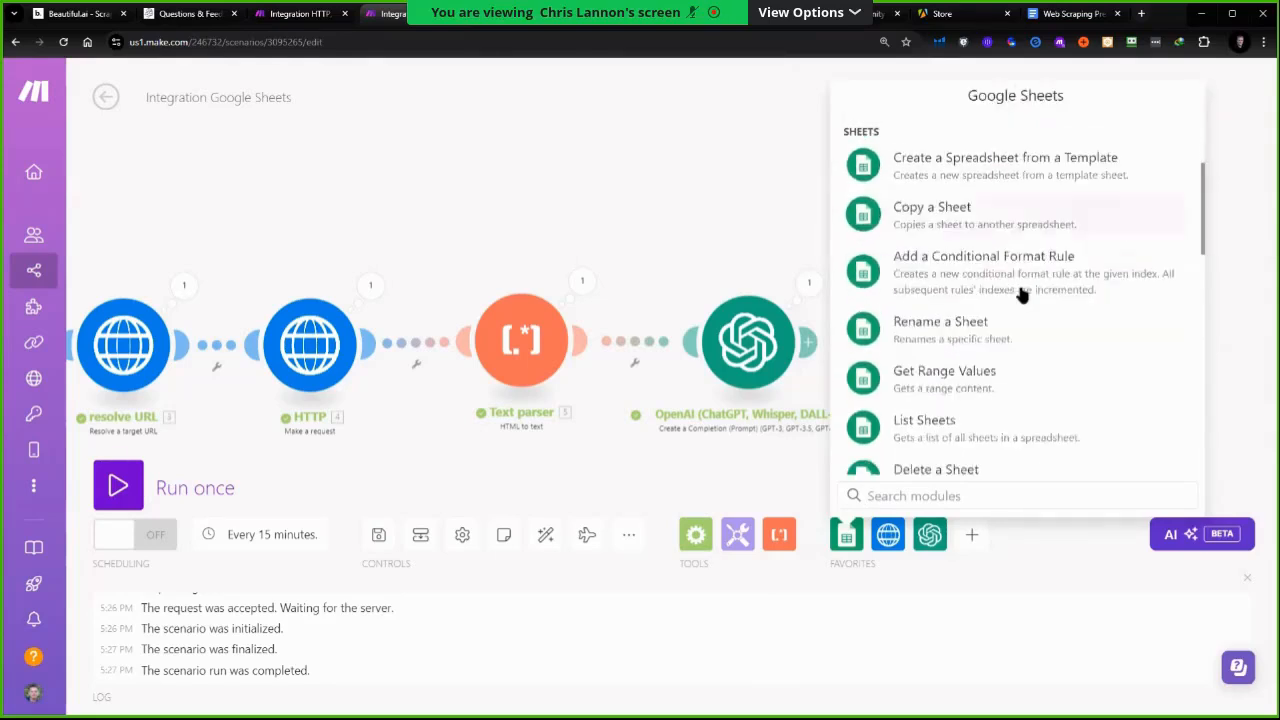
scroll(1019, 305, down, 4)
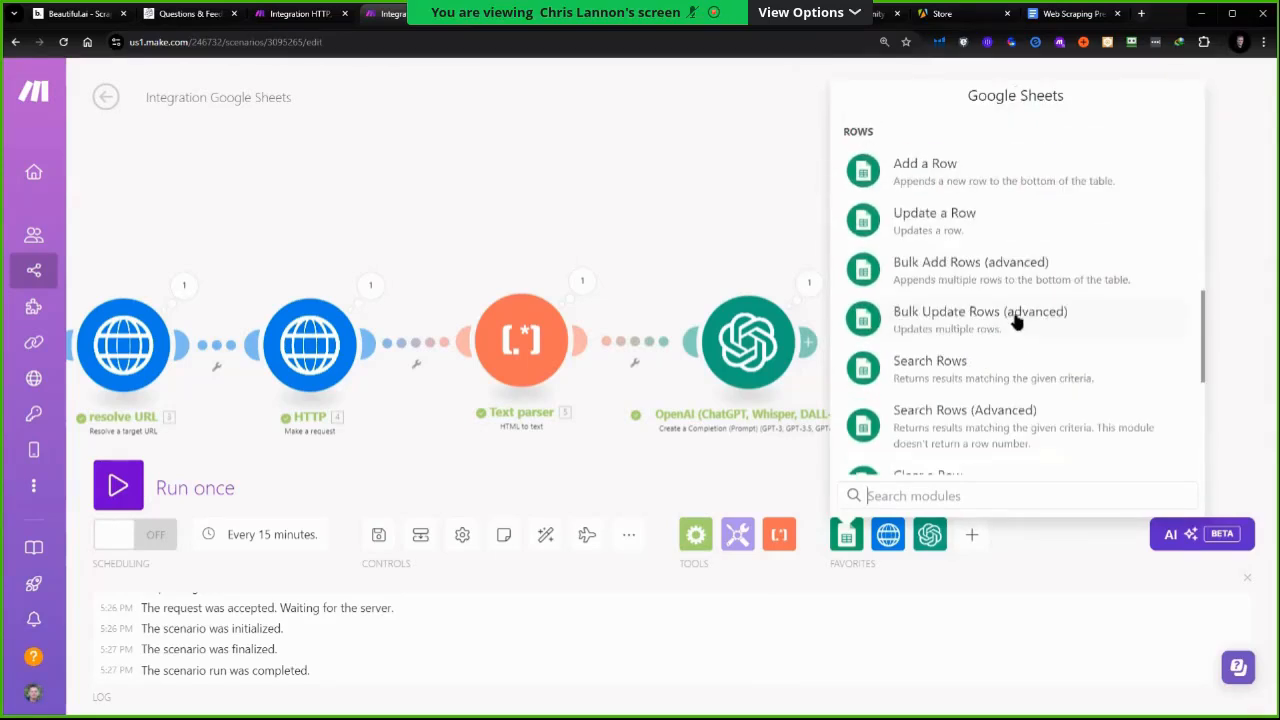
scroll(1006, 398, up, 2)
scroll(1010, 403, down, 3)
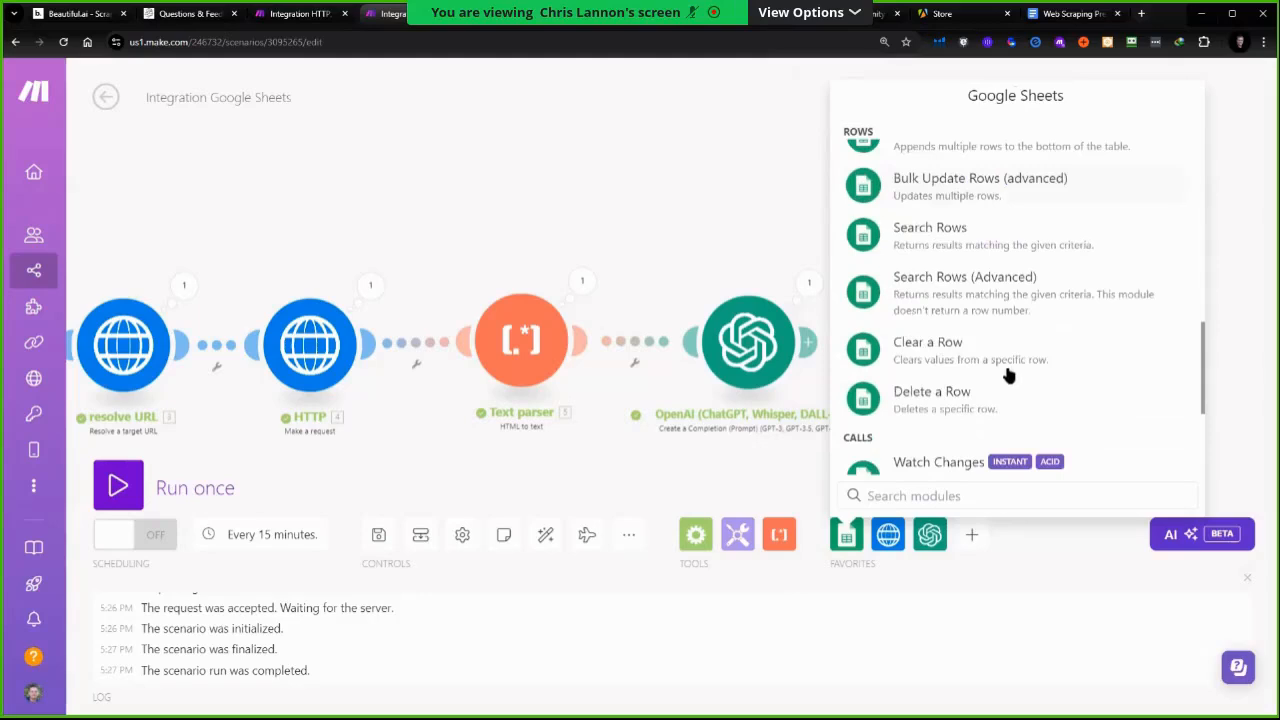
scroll(997, 397, up, 2)
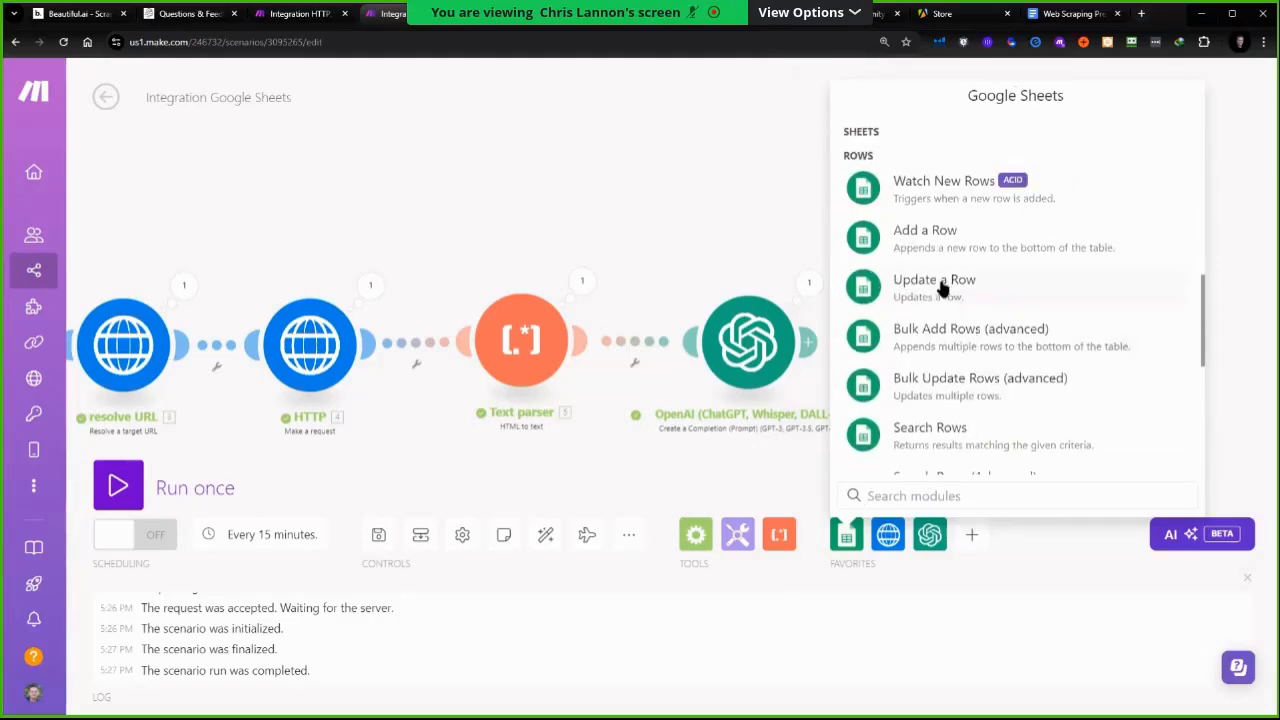
click(940, 288)
Rename the new module to Update Business Name / Product & Service
right_click(990, 345)
click(1040, 434)
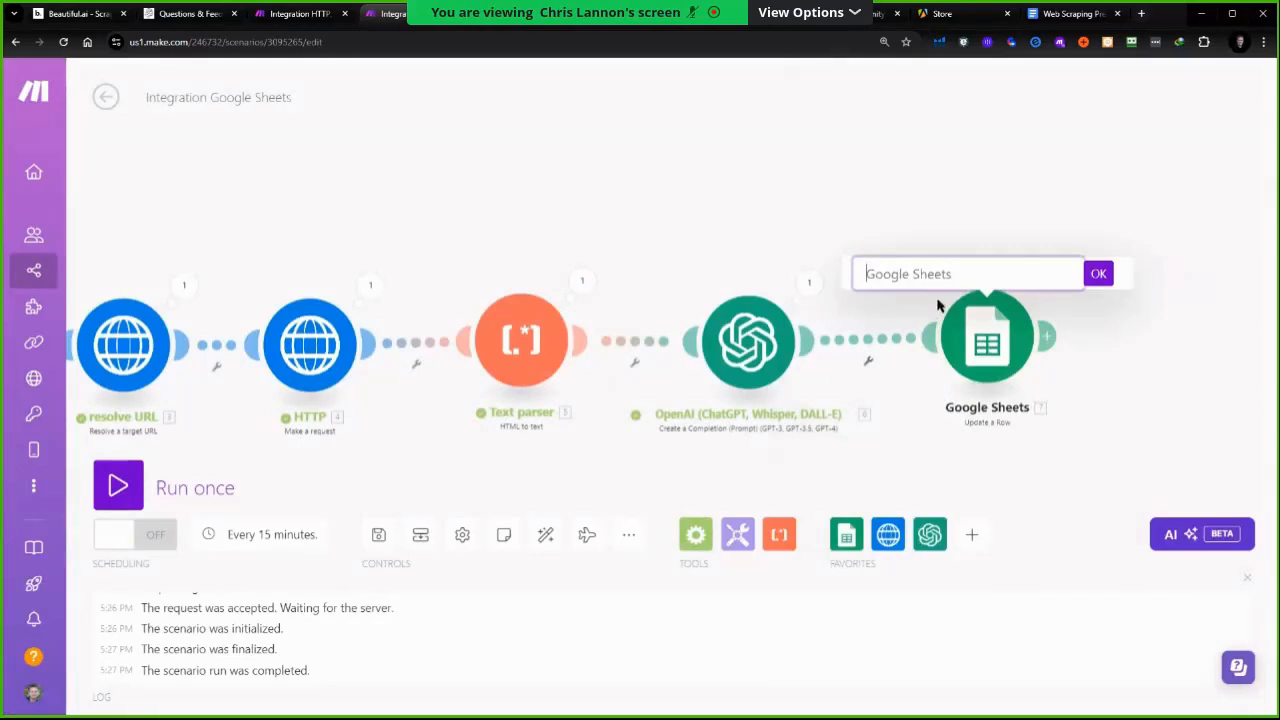
text(Update Business Name / Product & Service)
key(Return)
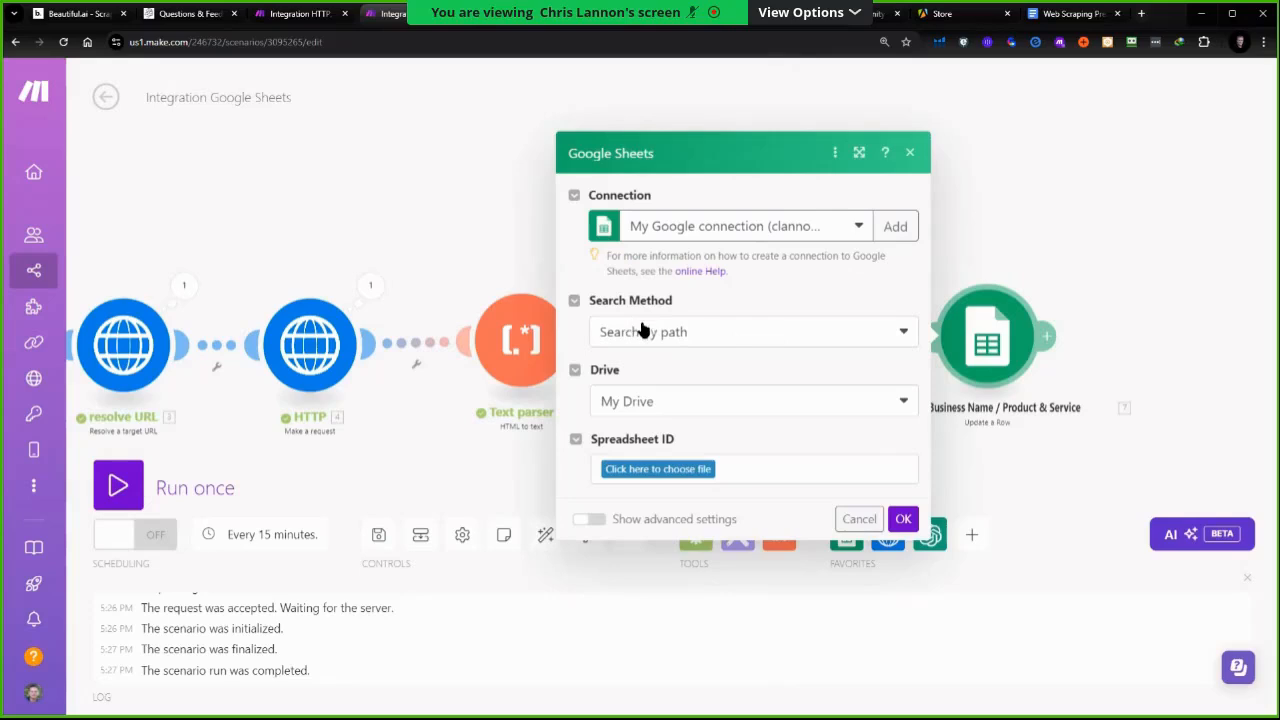
Set the search method to Enter manually and map the Spreadsheet ID from the first Google Sheets module
click(738, 340)
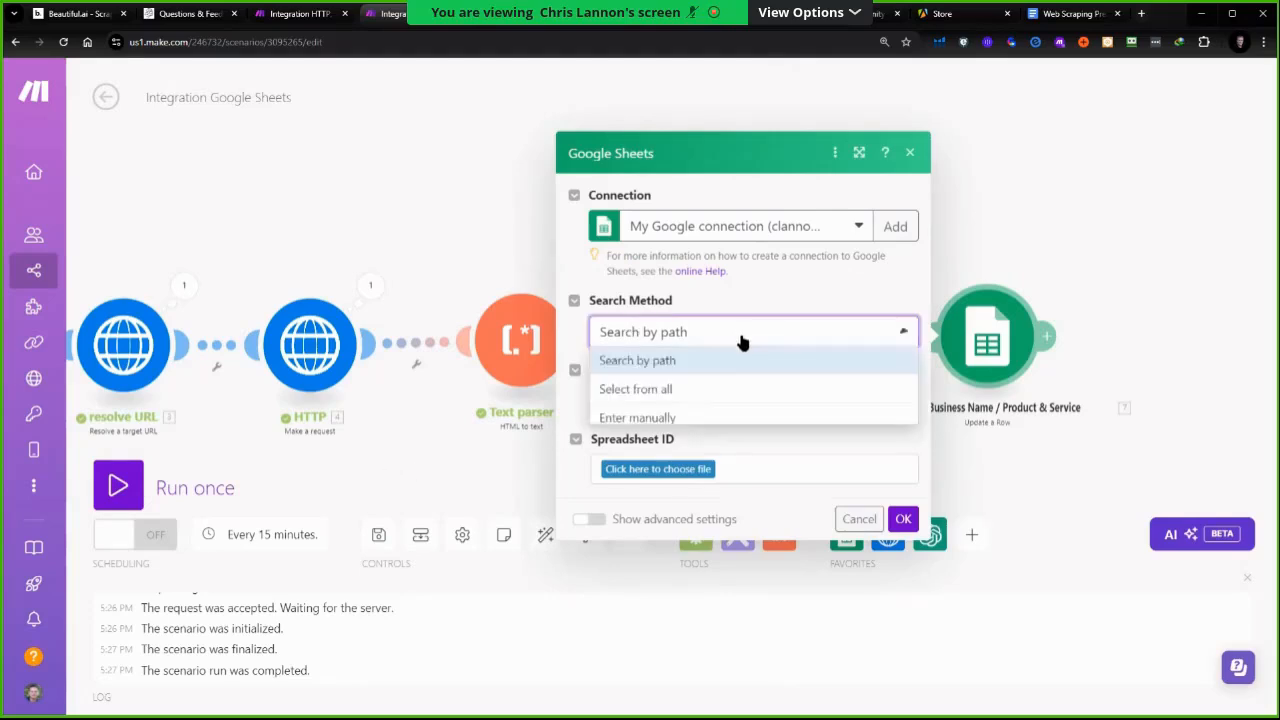
click(662, 418)
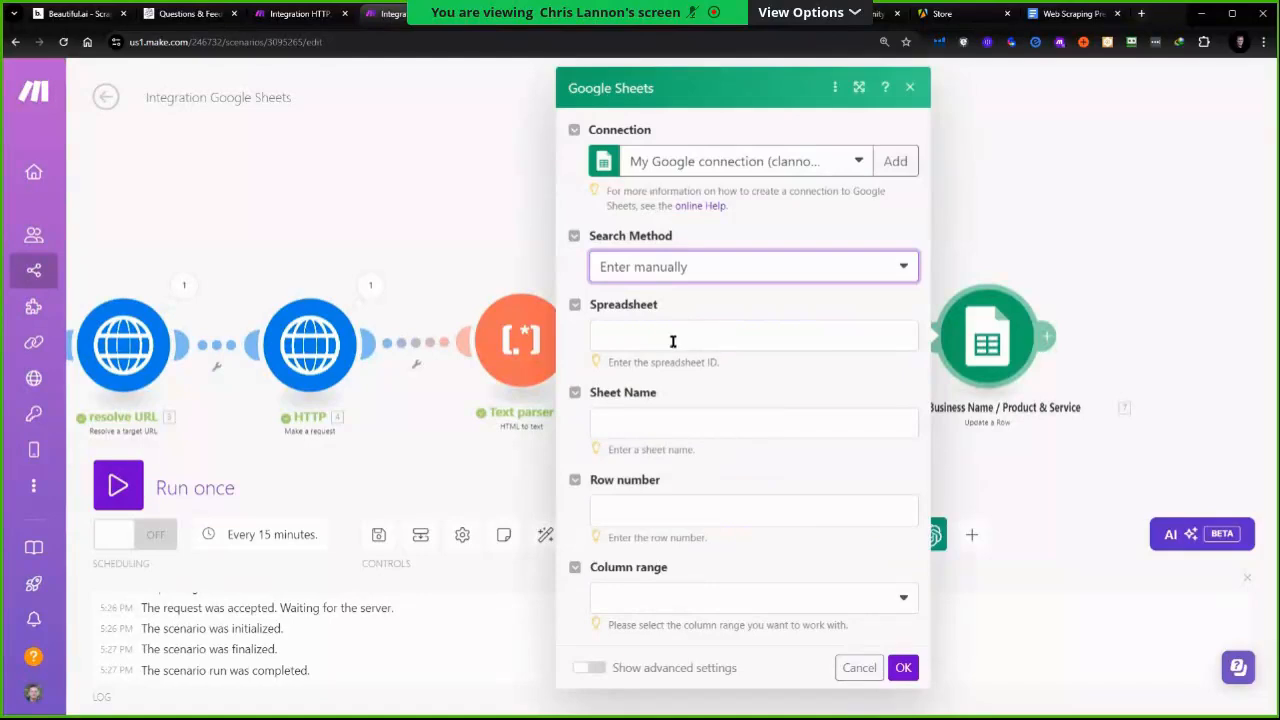
click(673, 341)
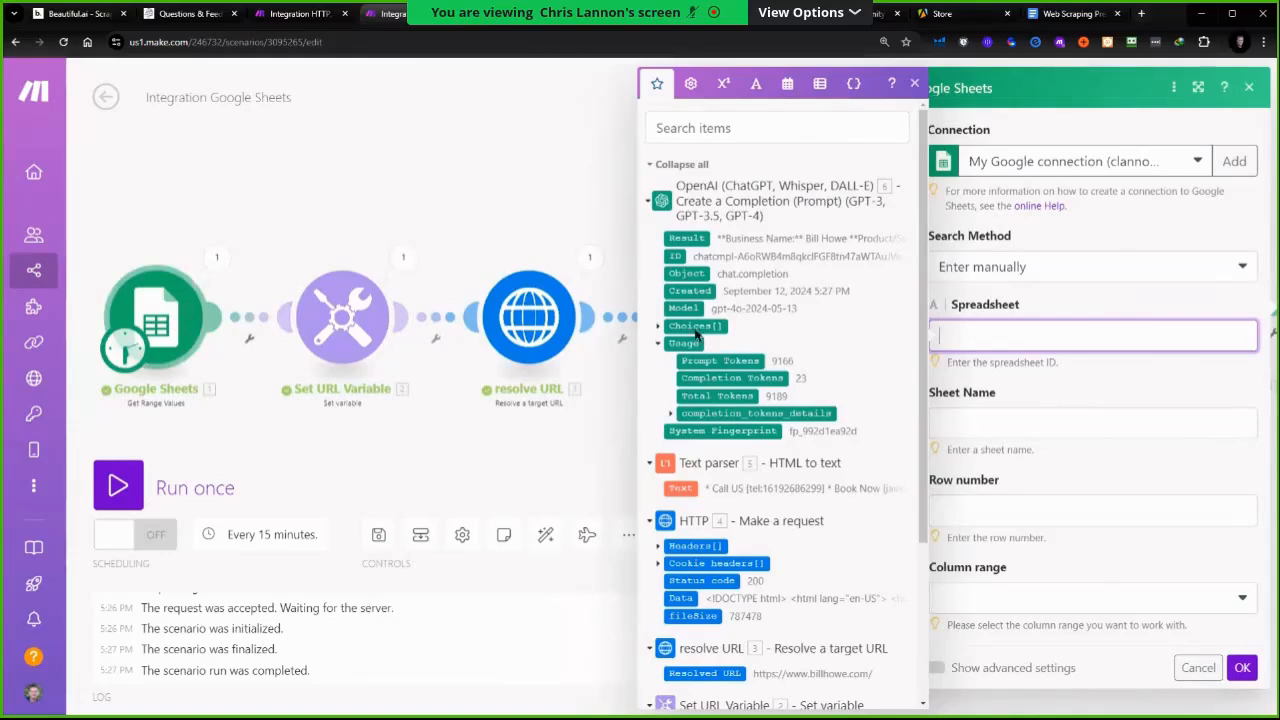
scroll(866, 371, down, 3)
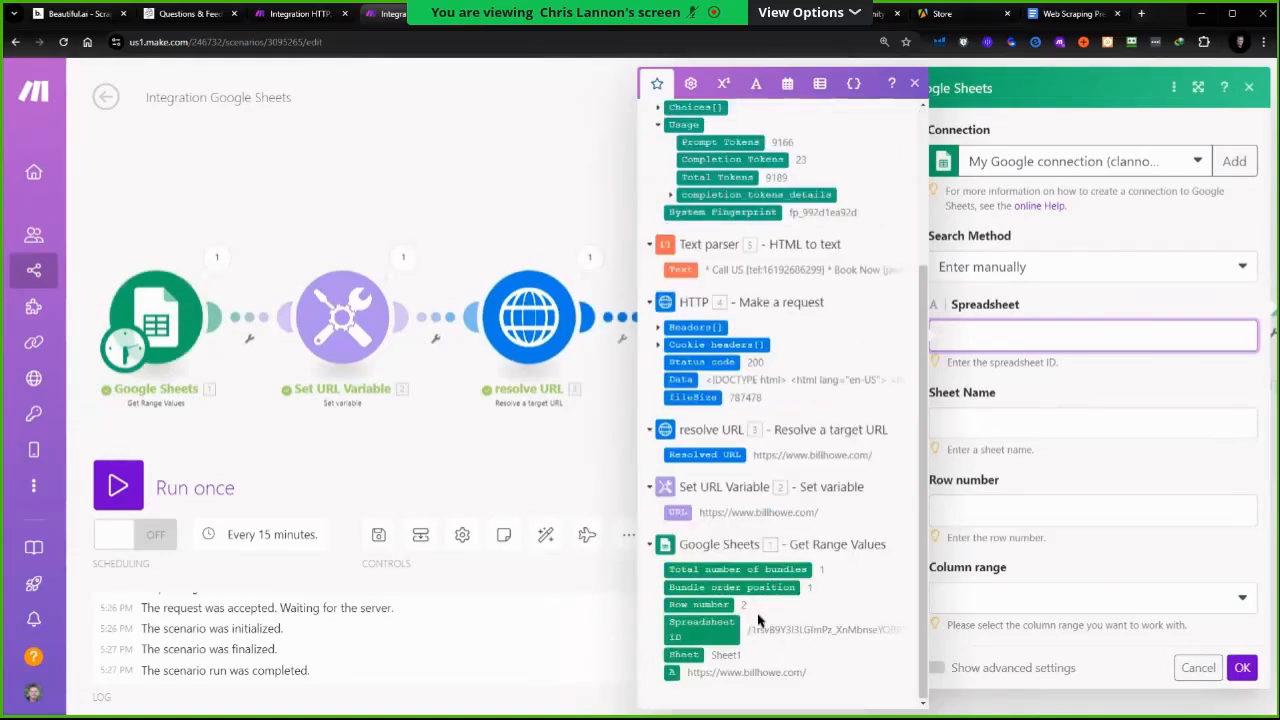
click(705, 630)
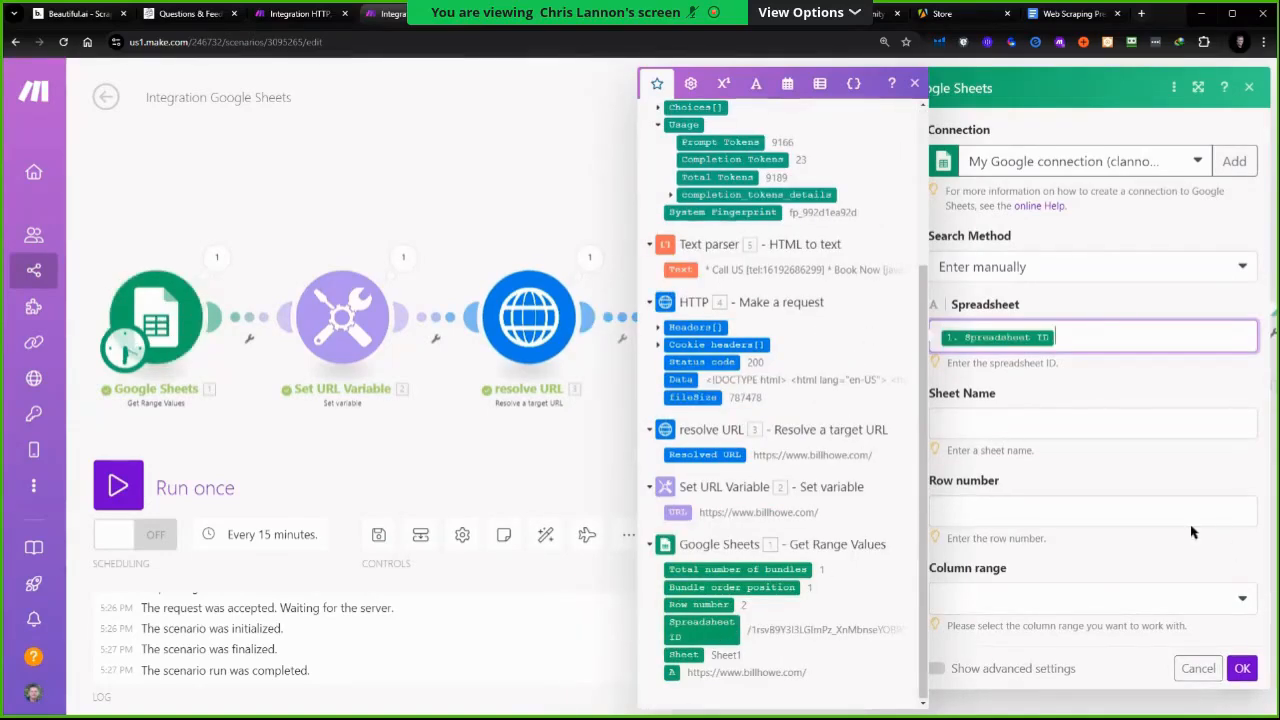
Check the sheet's tab name and set the module's Sheet Name to Sheet1
click(1038, 430)
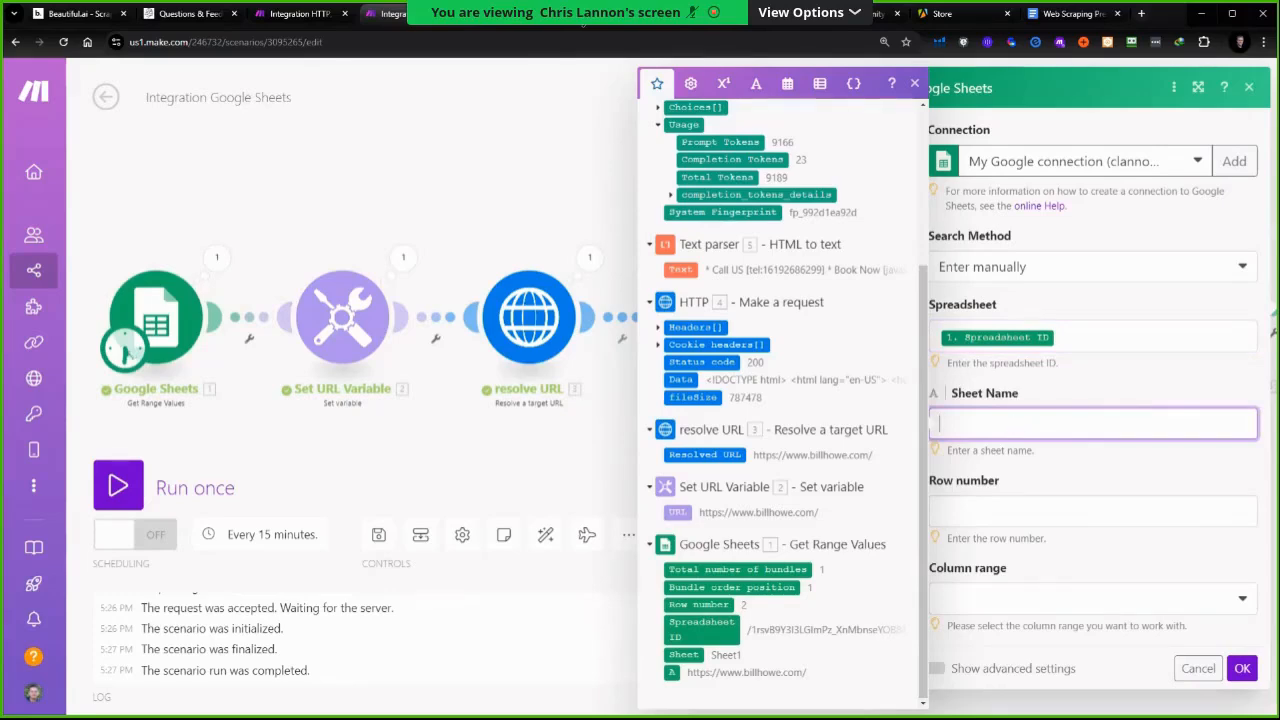
click(640, 14)
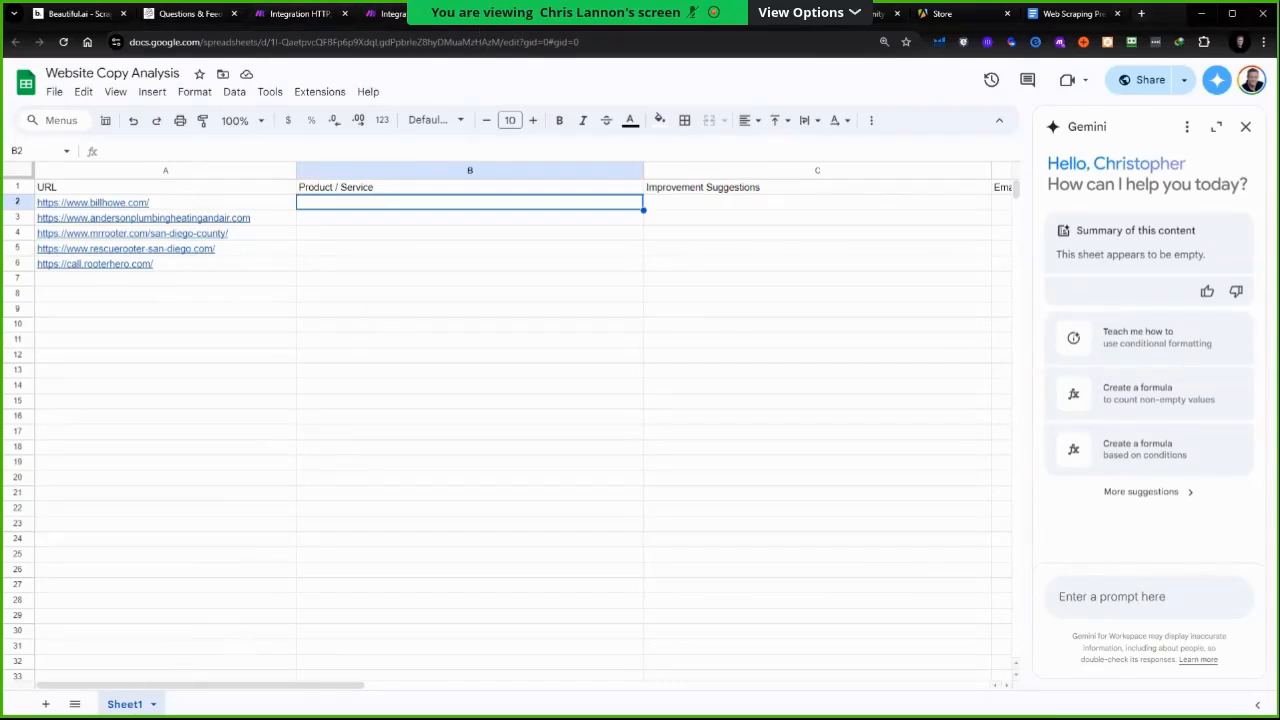
click(401, 21)
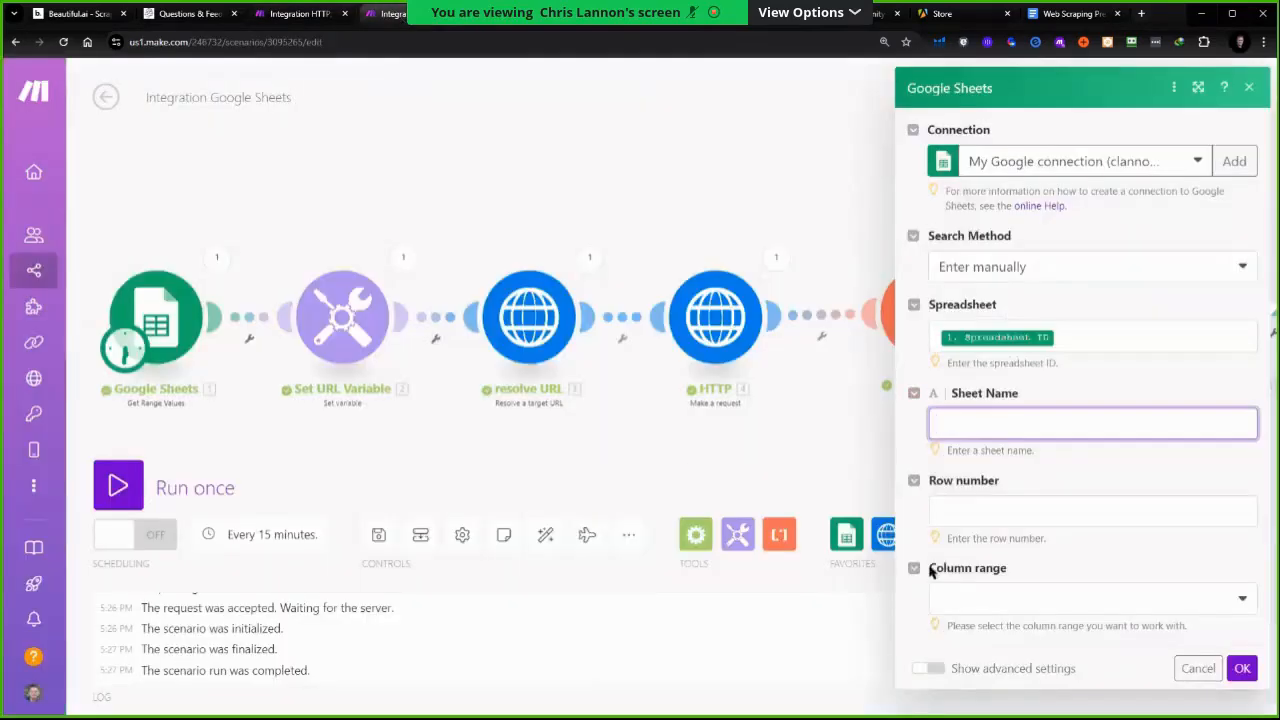
click(1003, 426)
text(Sheet1)
key(Tab)
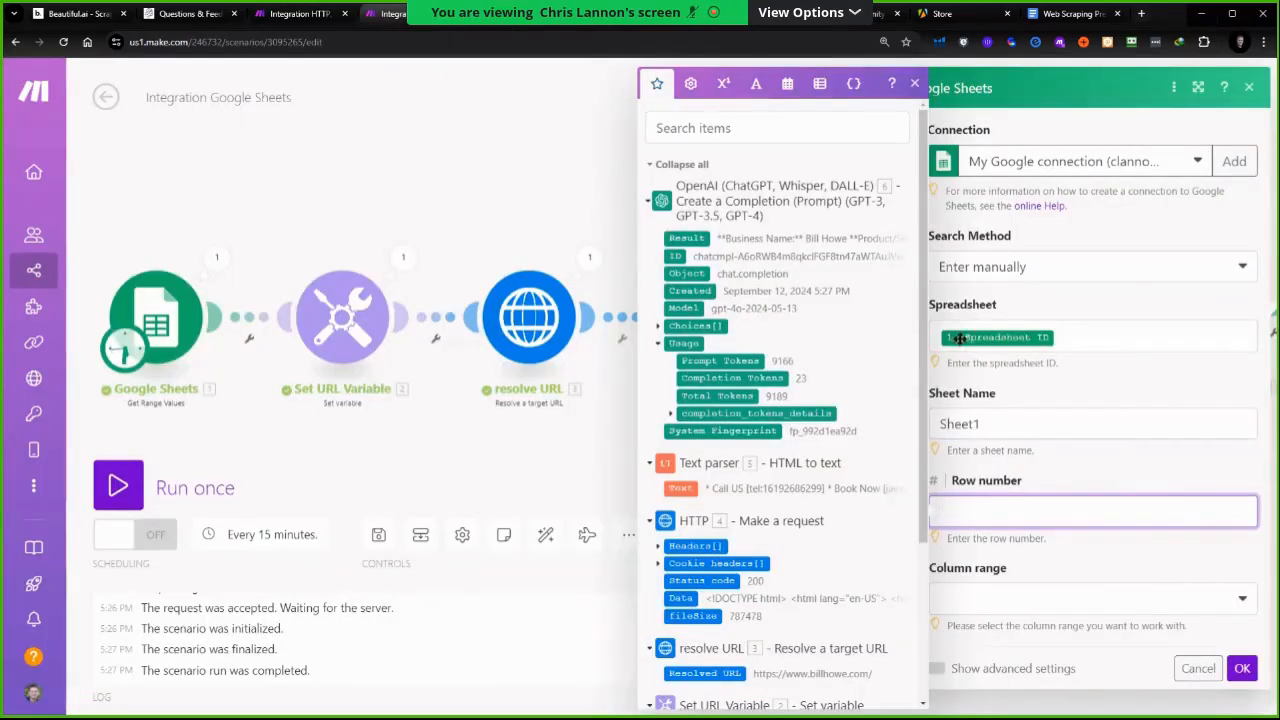
Set the row number to 2 and the column range to A-Z
click(973, 600)
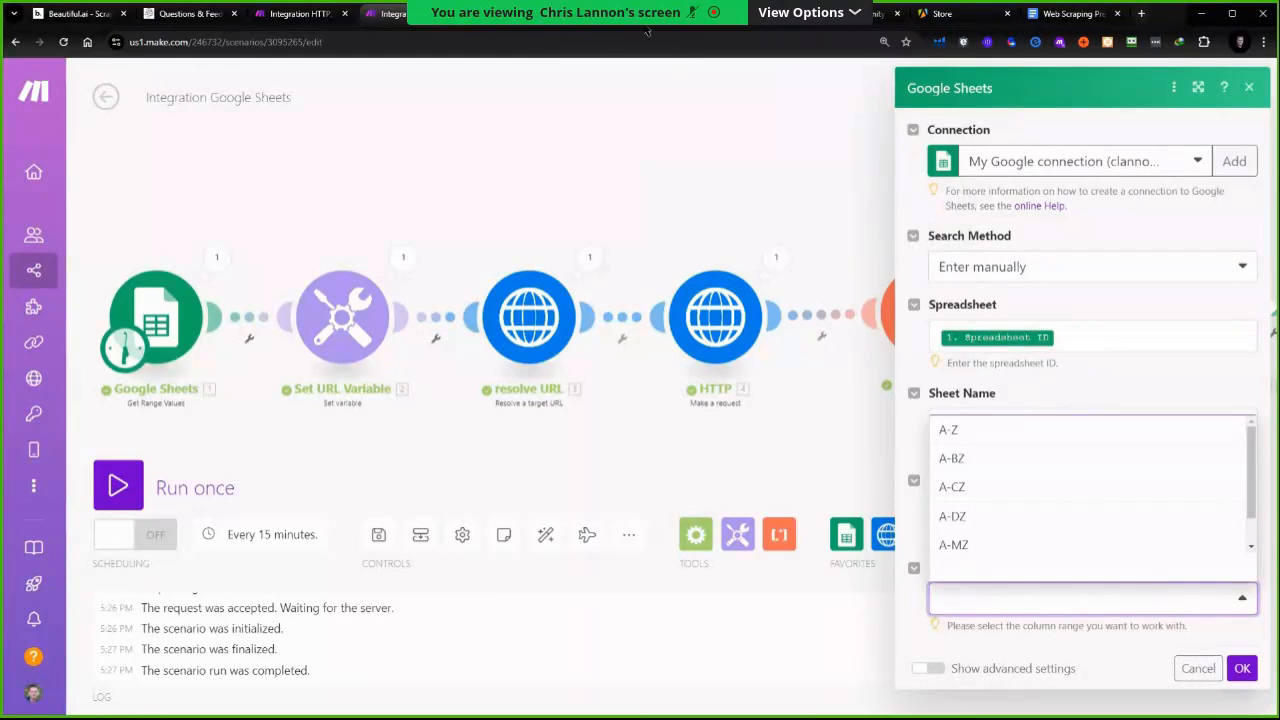
click(582, 27)
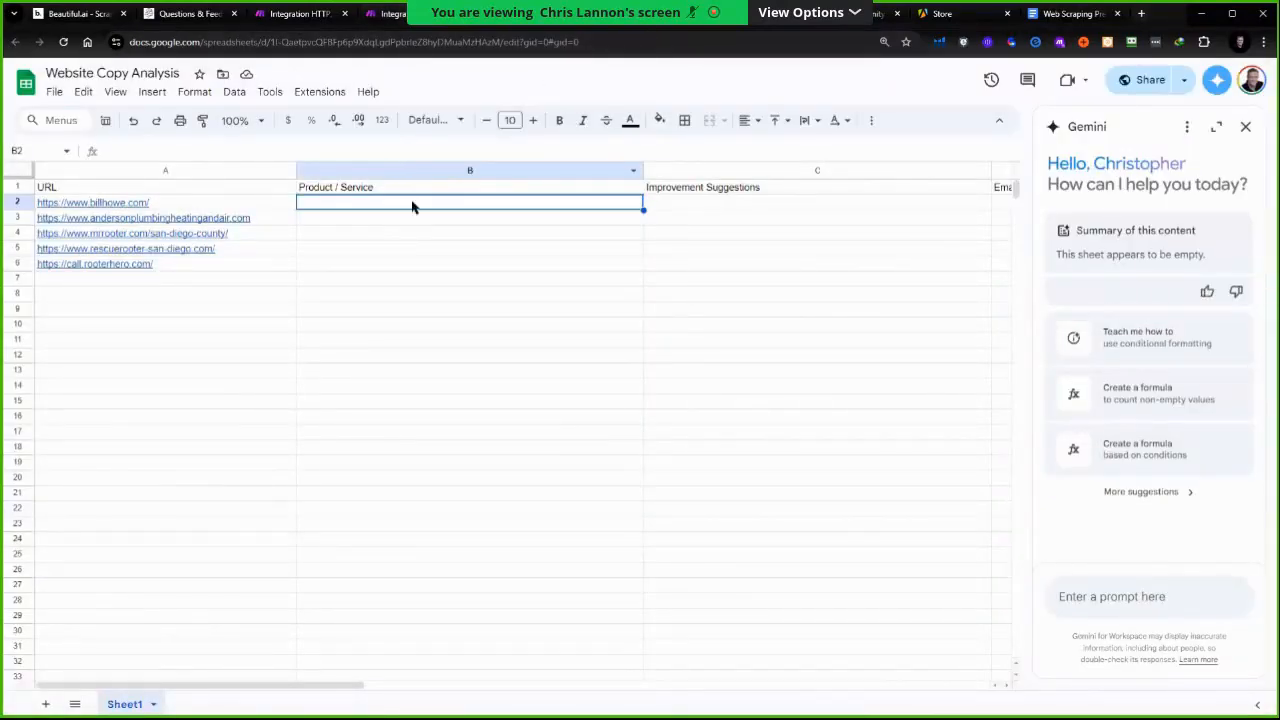
click(388, 14)
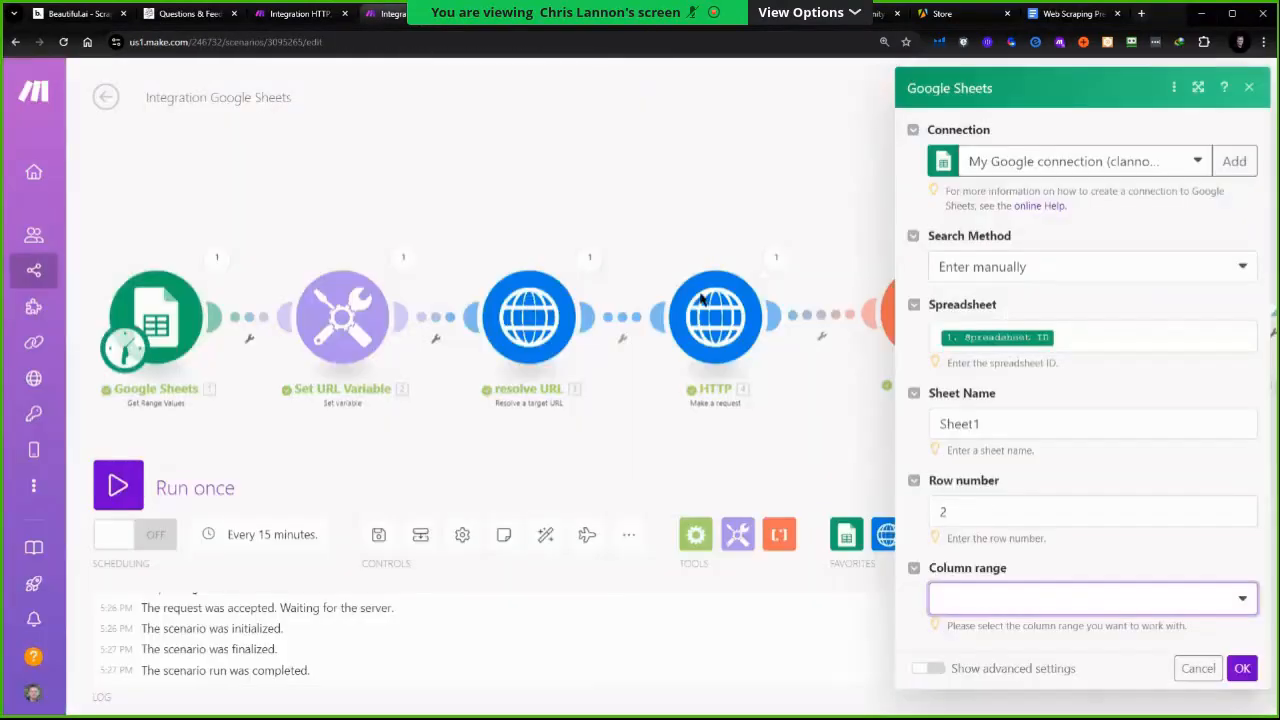
click(991, 597)
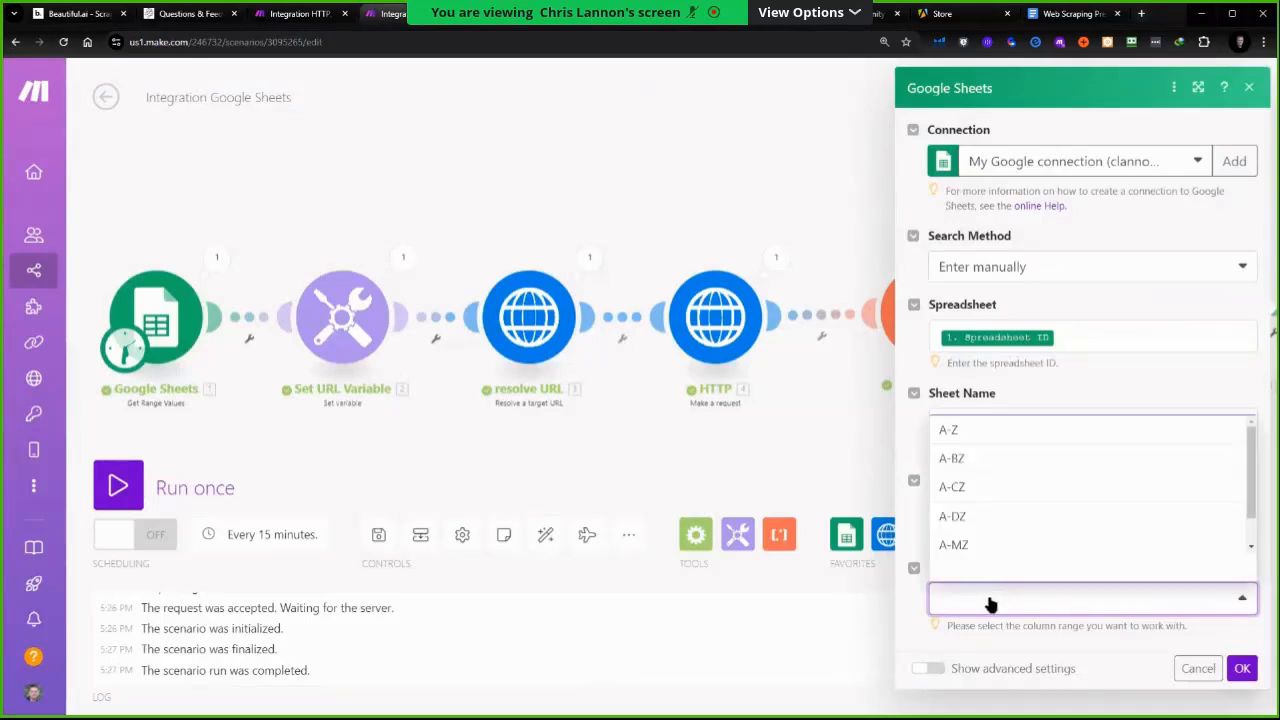
click(990, 430)
scroll(1034, 343, down, 4)
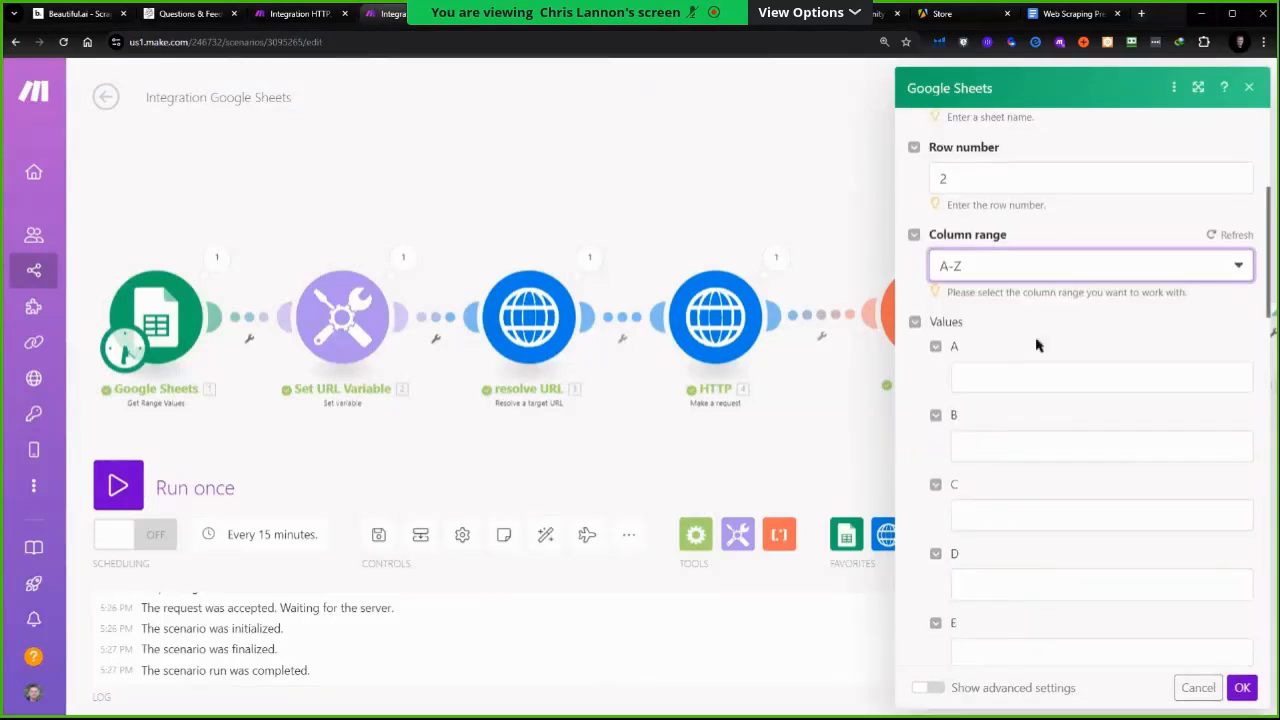
Map column B's value to the OpenAI module's Choices message content
click(990, 457)
click(957, 165)
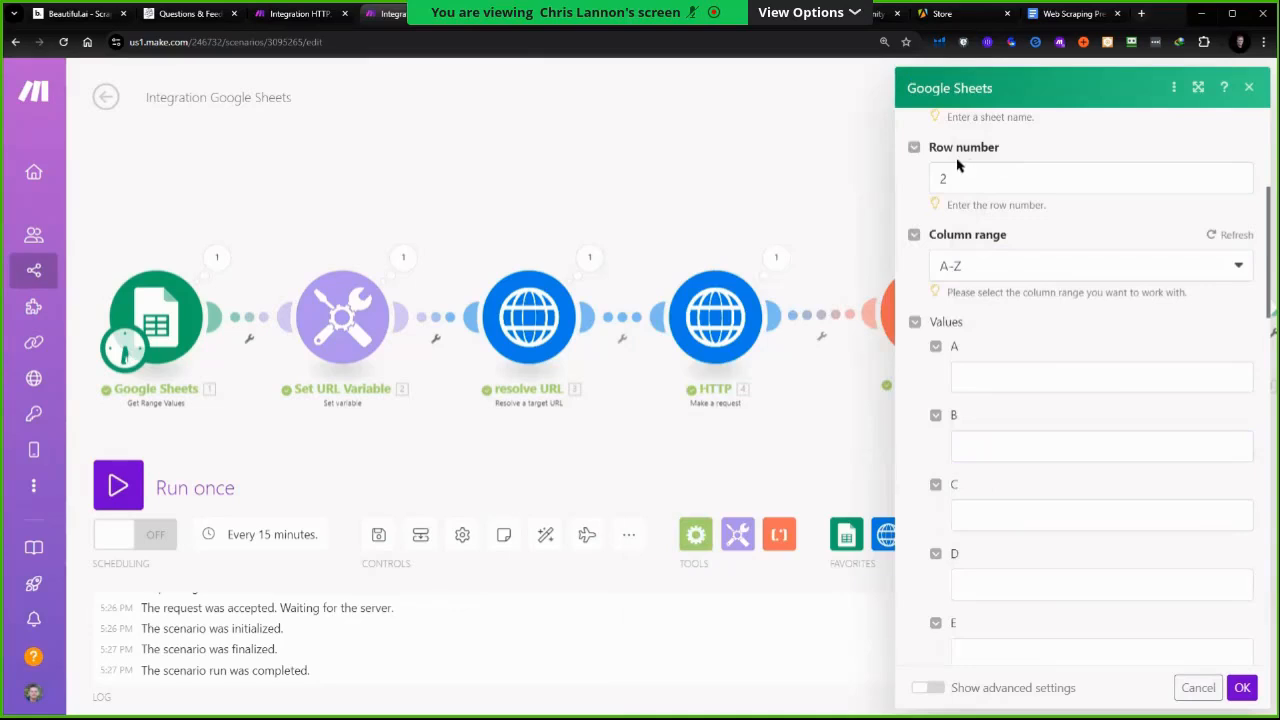
scroll(960, 200, up, 2)
scroll(973, 470, down, 3)
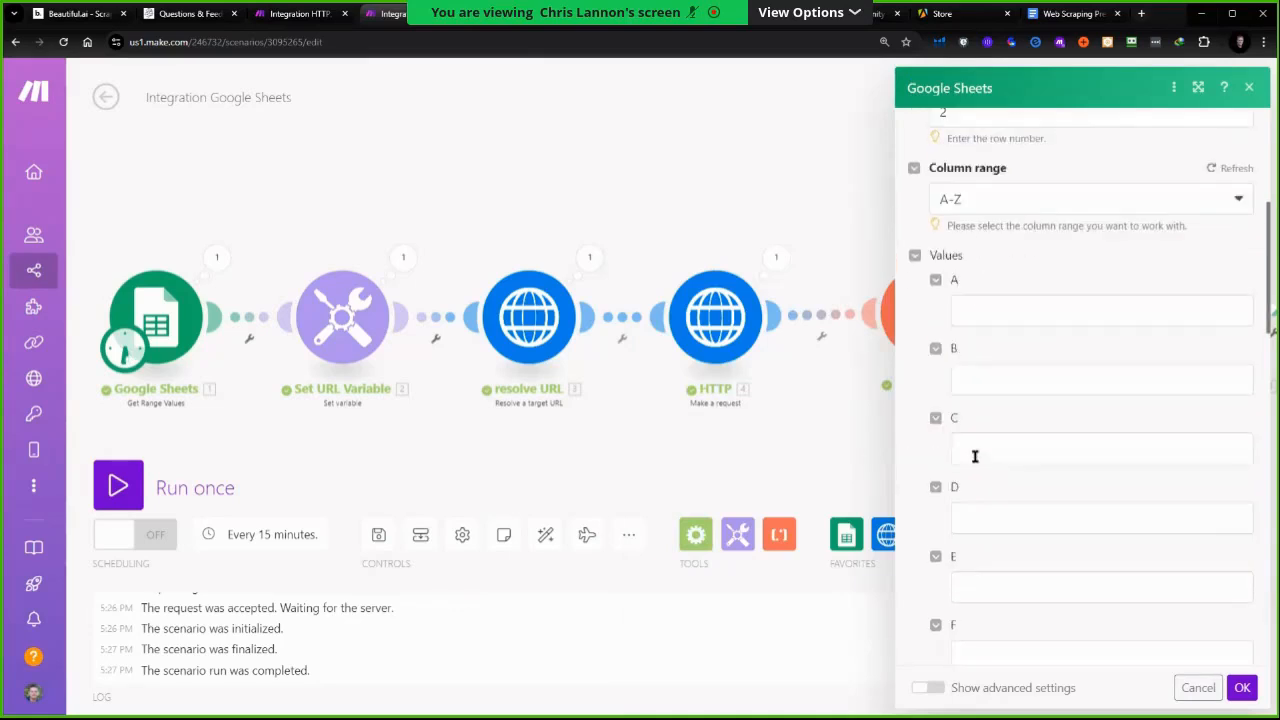
click(974, 386)
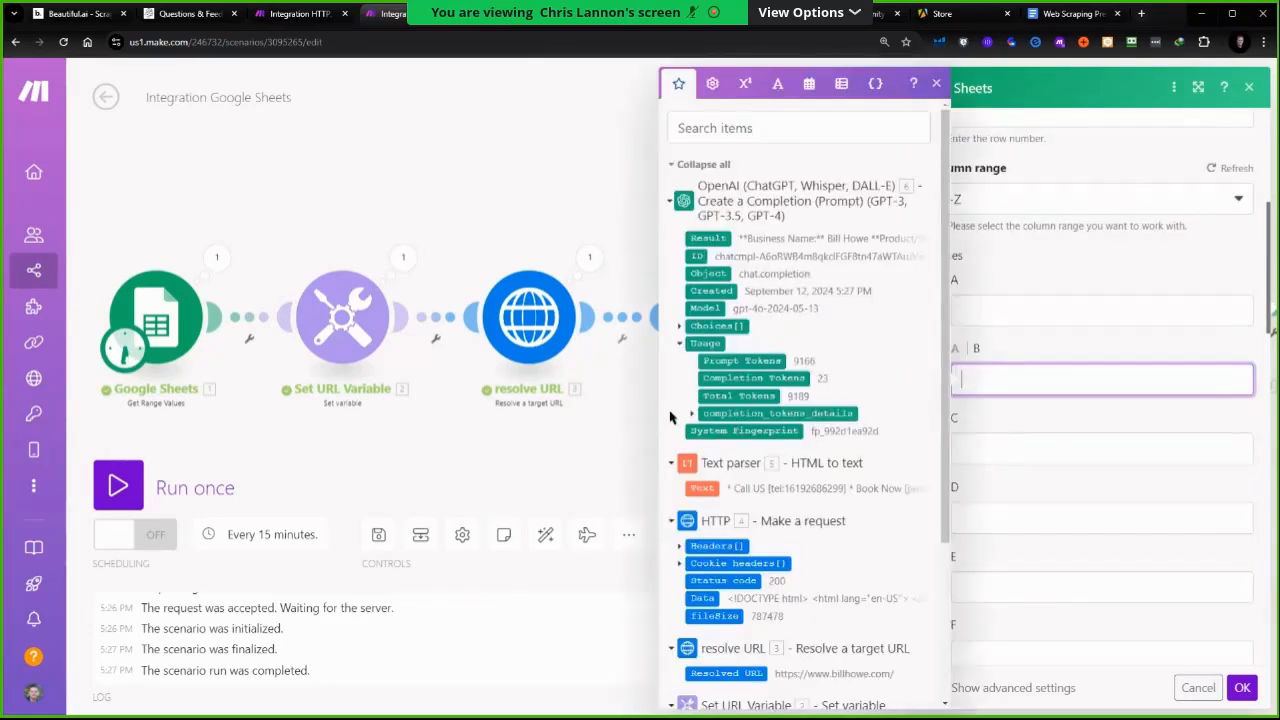
click(690, 330)
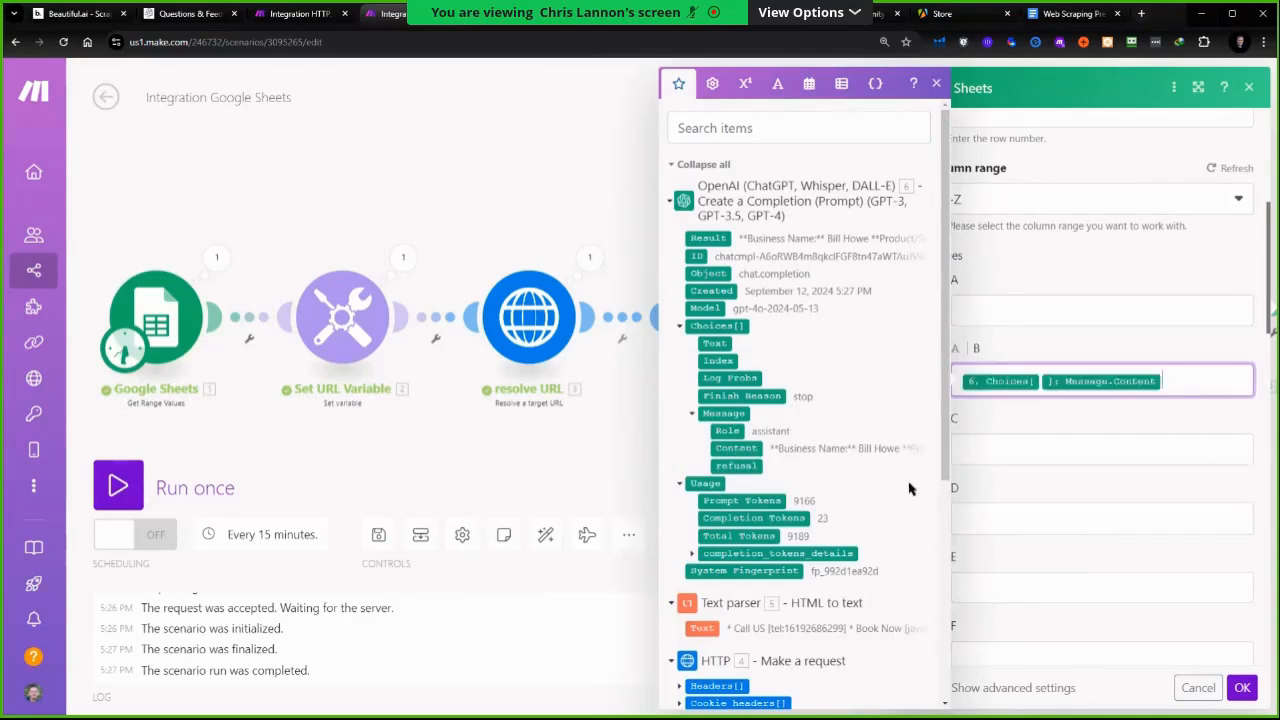
Run the scenario once and check the Product / Service result written to row 2 of the sheet
click(136, 491)
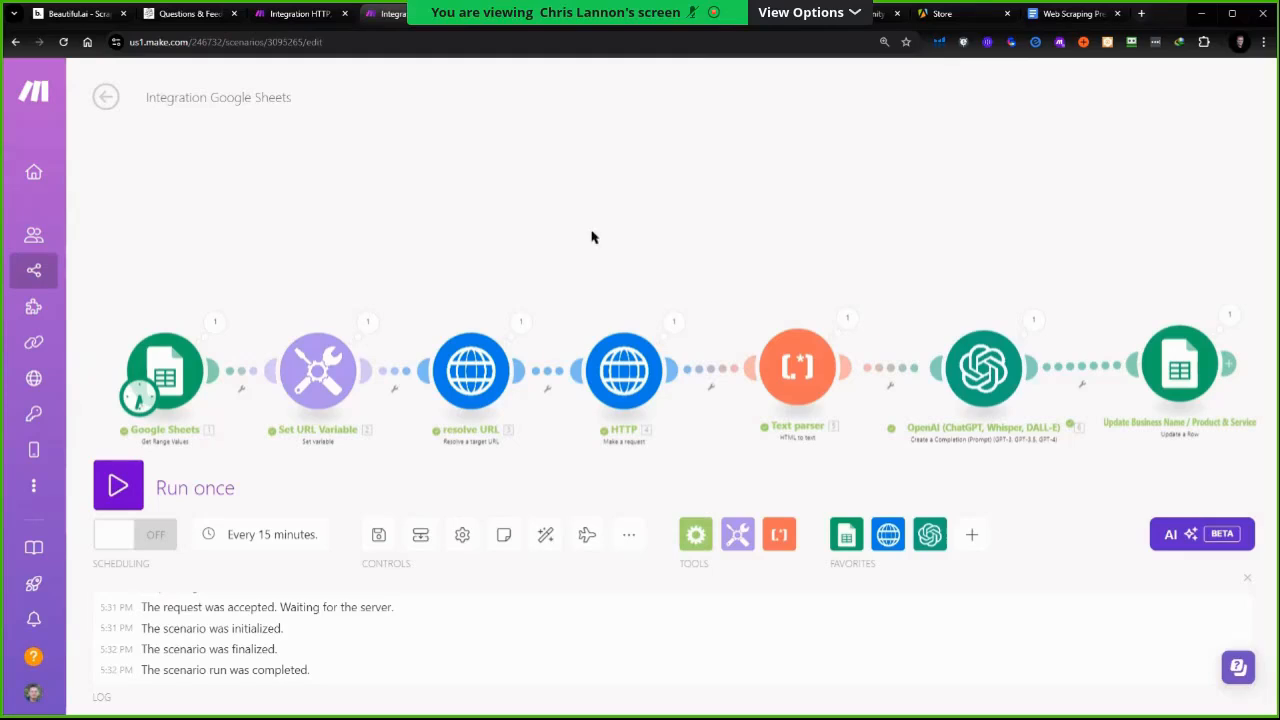
click(505, 14)
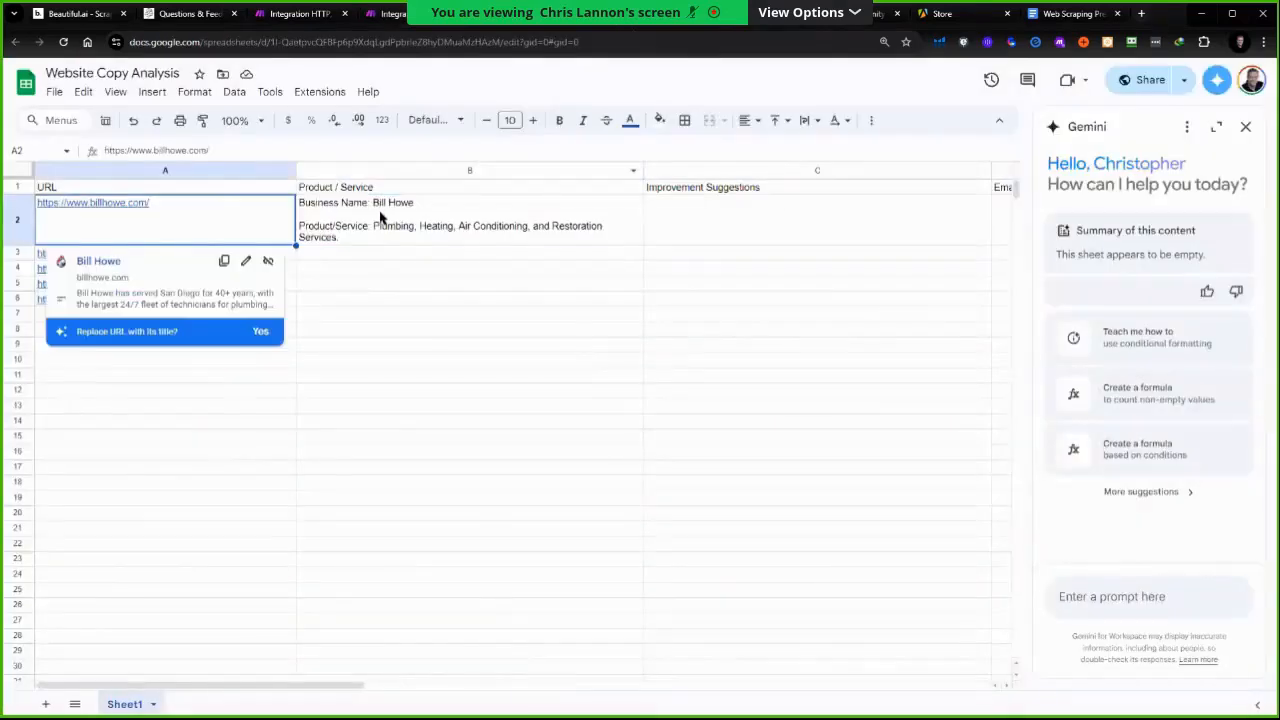
click(383, 216)
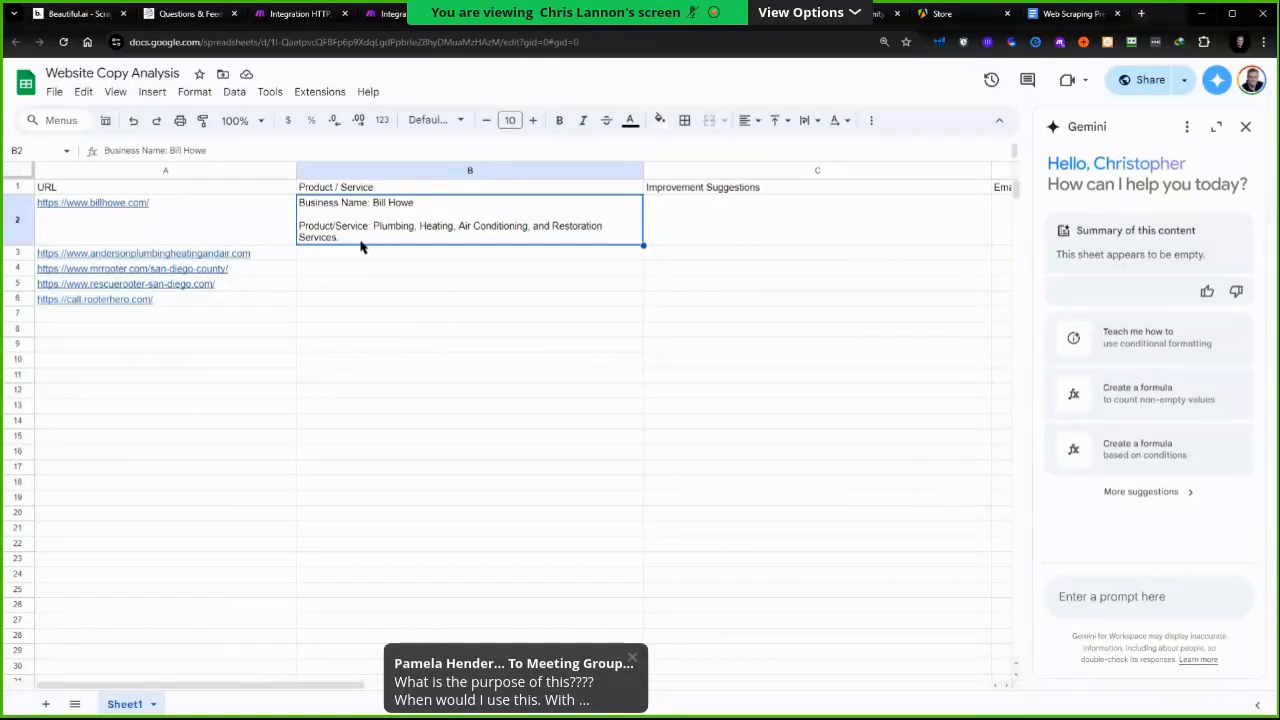
click(797, 226)
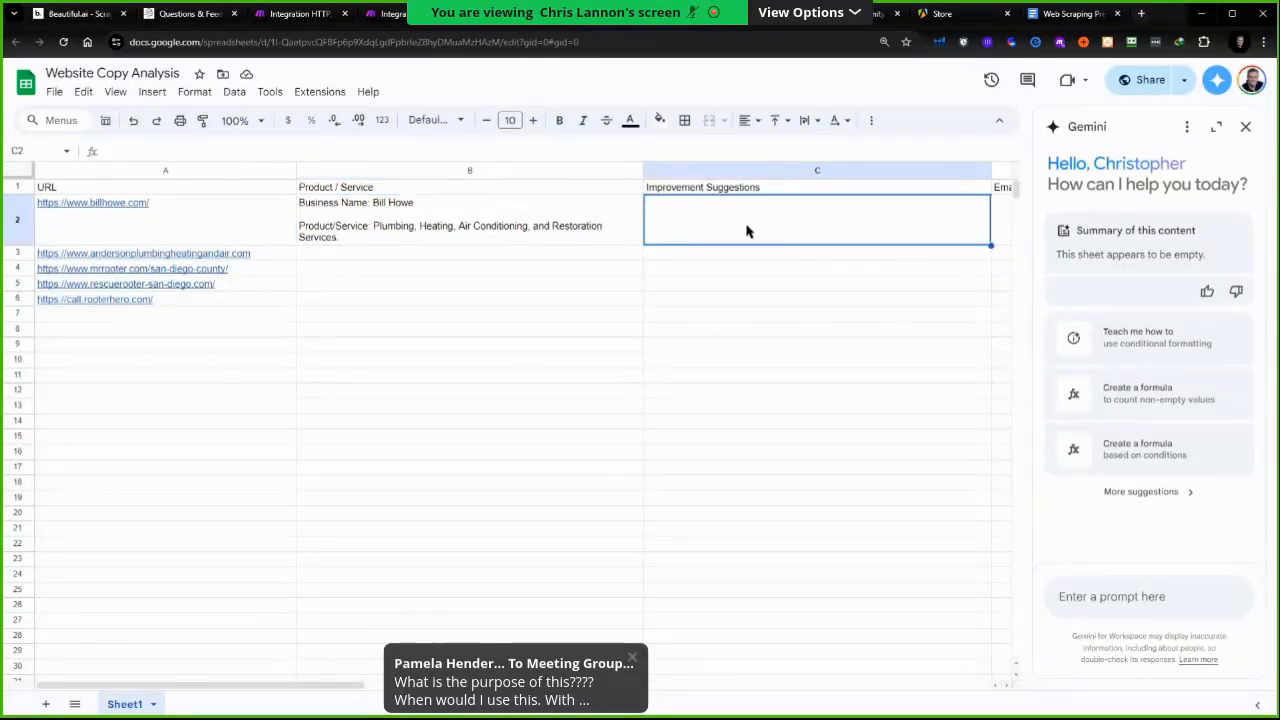
Add another OpenAI Create a Completion module after the Google Sheets update module
click(392, 14)
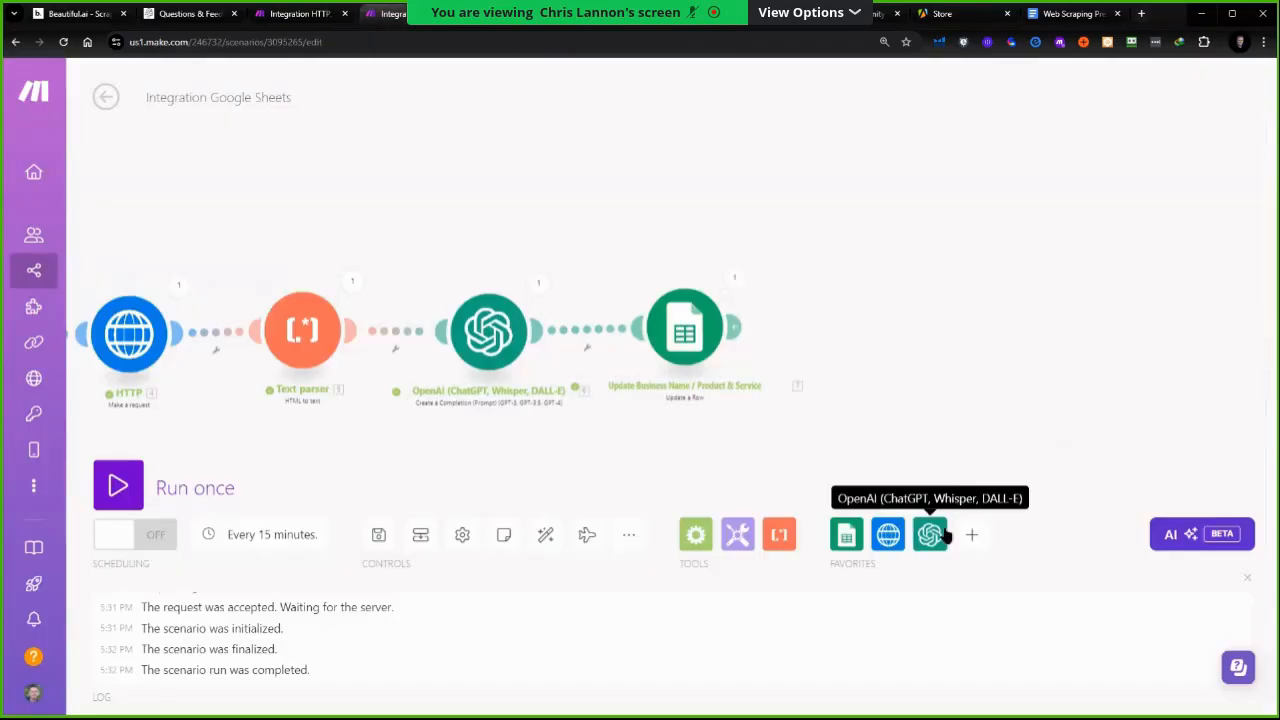
click(934, 545)
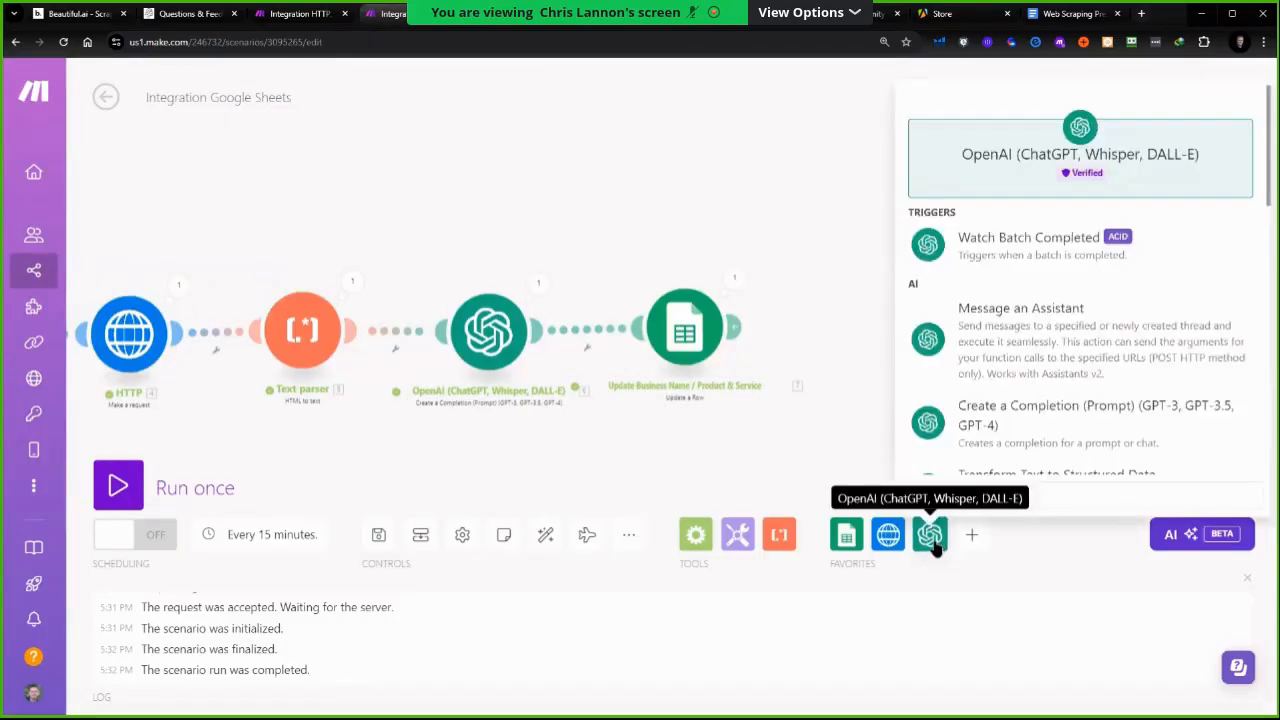
click(1037, 428)
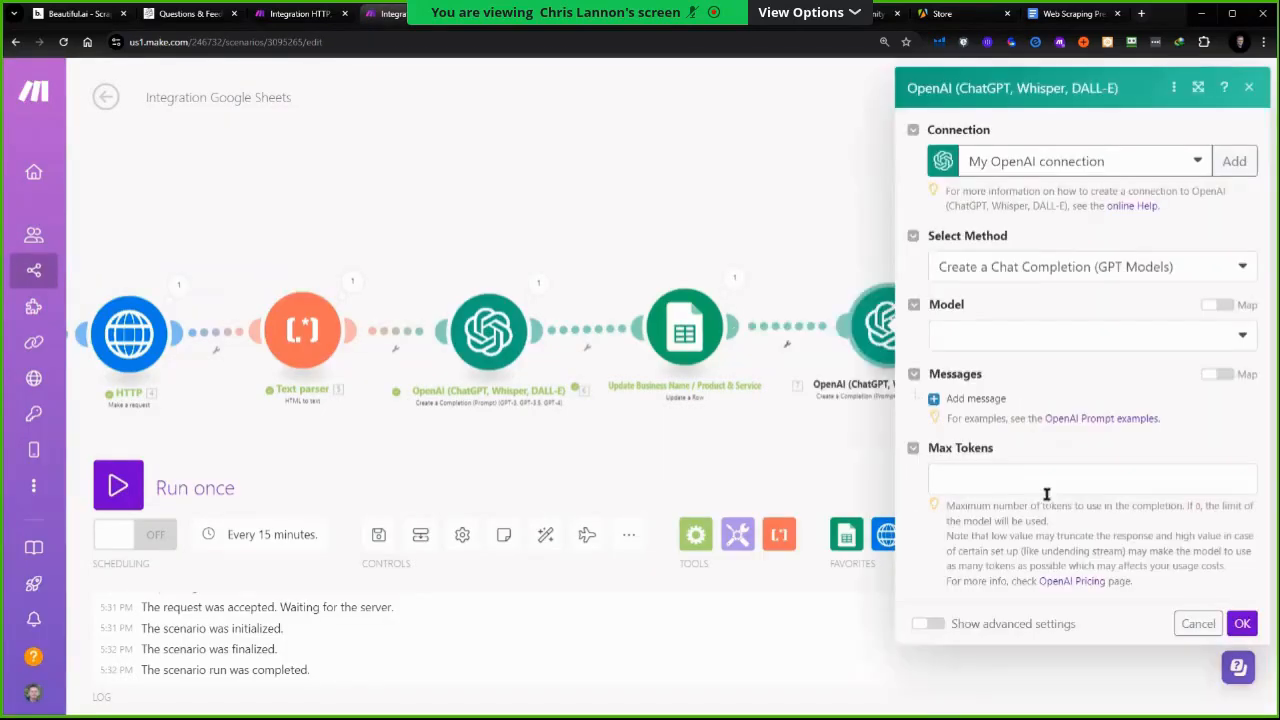
Choose the gpt-4o model for the new OpenAI module and add a message with the User role
click(1036, 338)
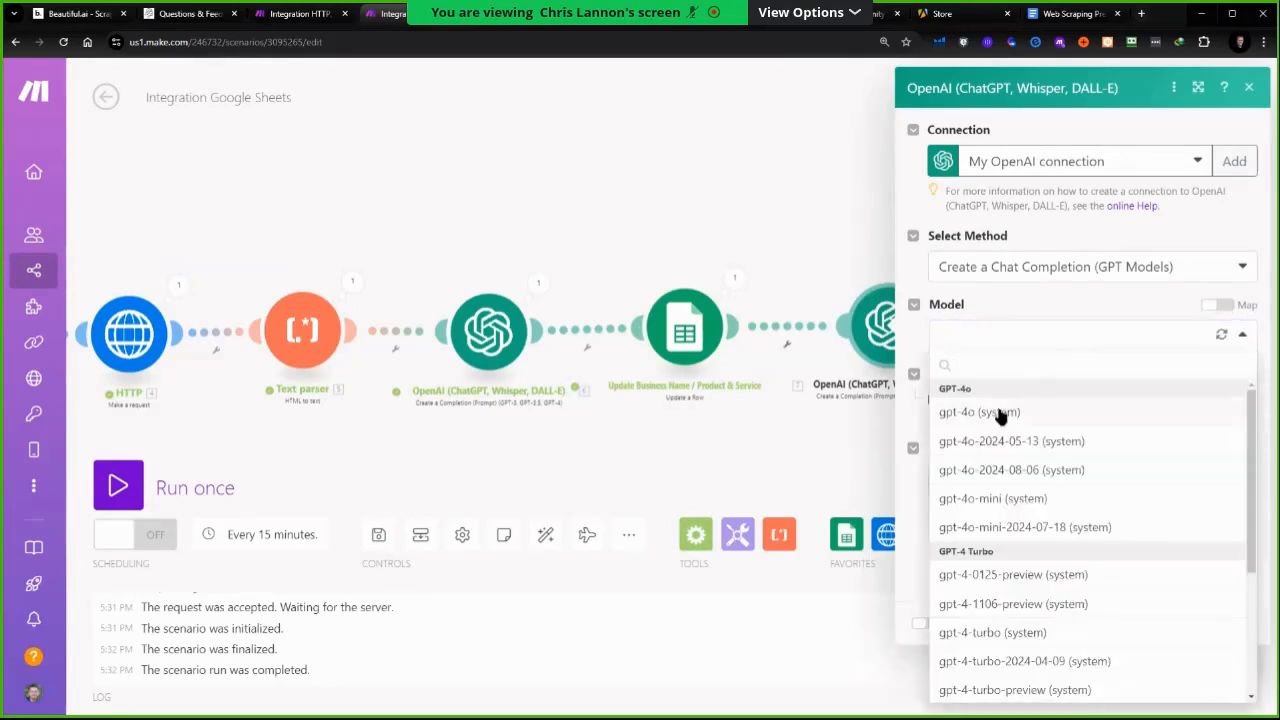
click(1038, 406)
click(998, 402)
click(1040, 458)
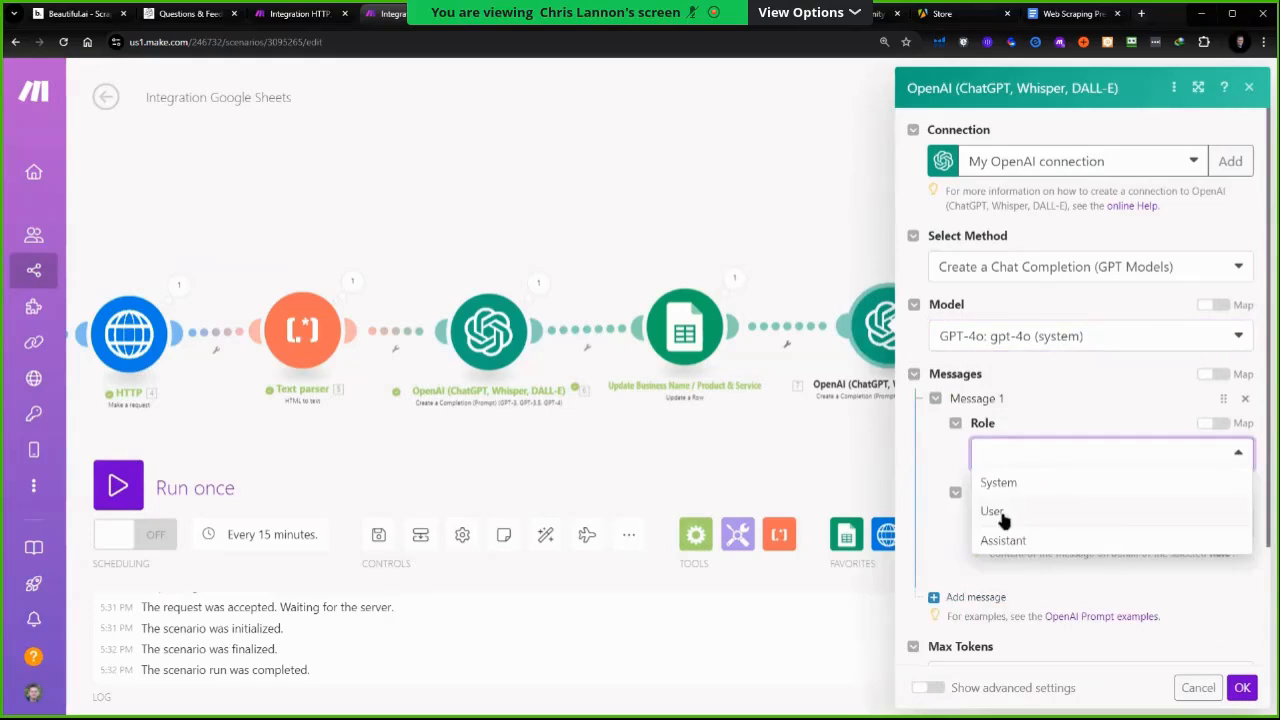
click(1010, 513)
Write the message prompt: "Assume the role of a expert in marketing and copywriting. Please make improvement suggestions for the following home page copy:"
click(1041, 519)
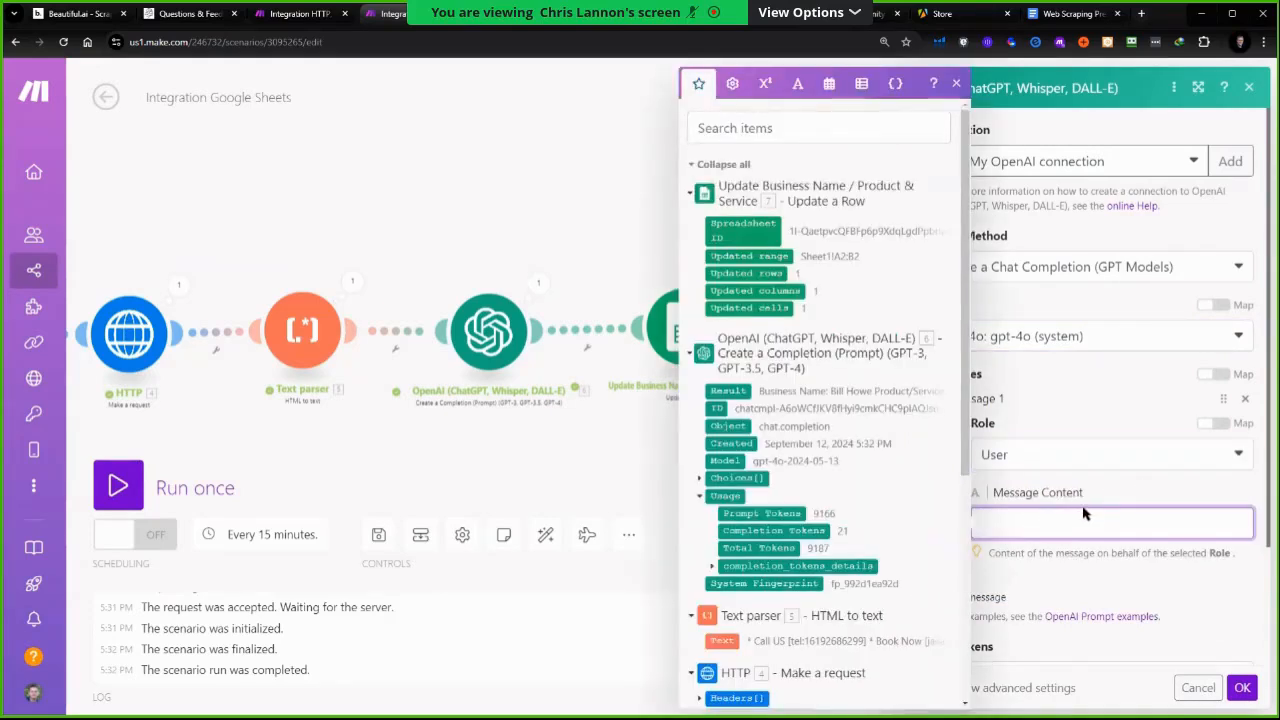
text(Assume the role of a marketing expert)
key(BackSpace)
key(BackSpace)
key(BackSpace)
key(BackSpace)
key(BackSpace)
key(BackSpace)
key(BackSpace)
key(BackSpace)
key(BackSpace)
key(BackSpace)
key(BackSpace)
key(BackSpace)
key(BackSpace)
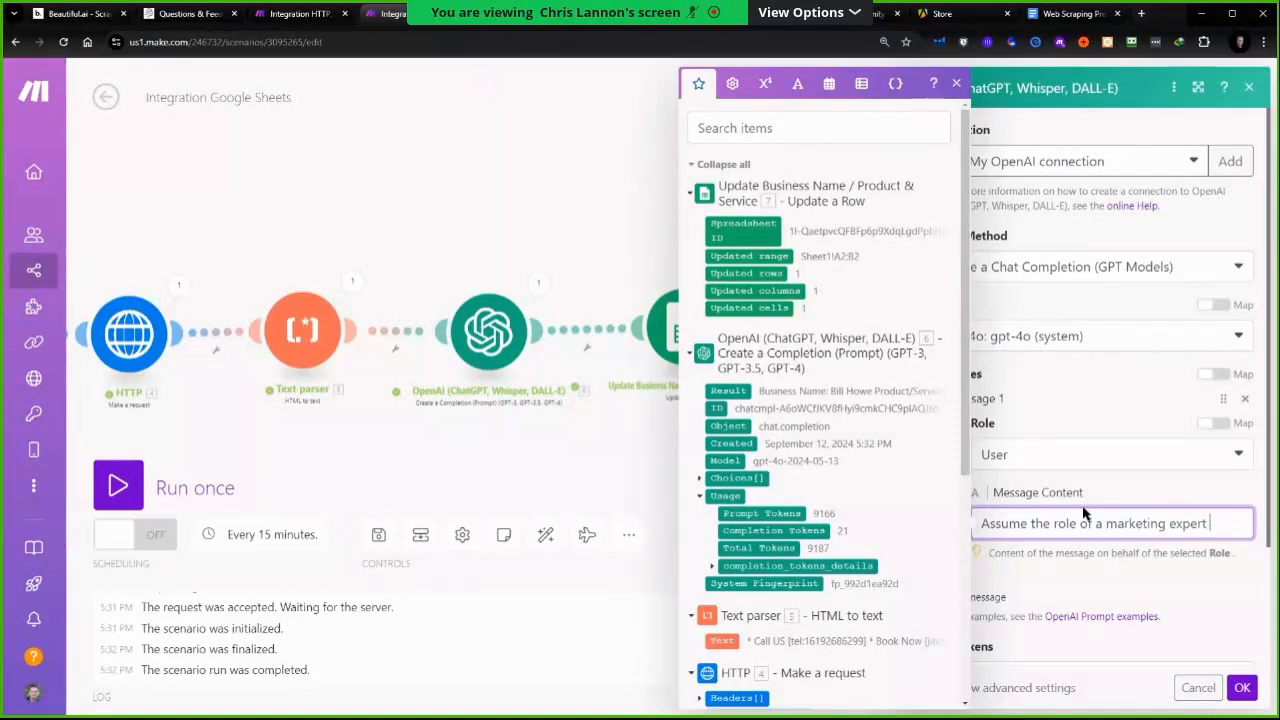
key(BackSpace)
key(BackSpace)
text(expert in marketing and copywriting. Please me)
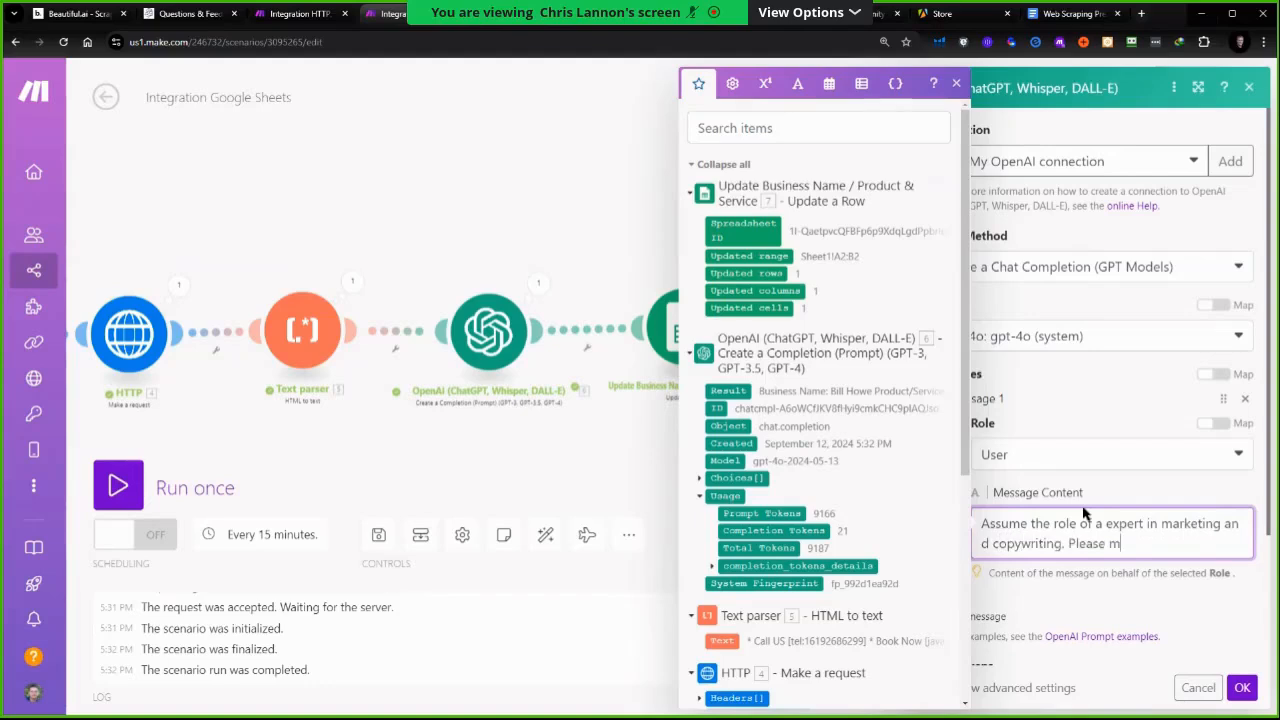
text(ke sugg)
key(BackSpace)
key(BackSpace)
key(BackSpace)
key(BackSpace)
text(im)
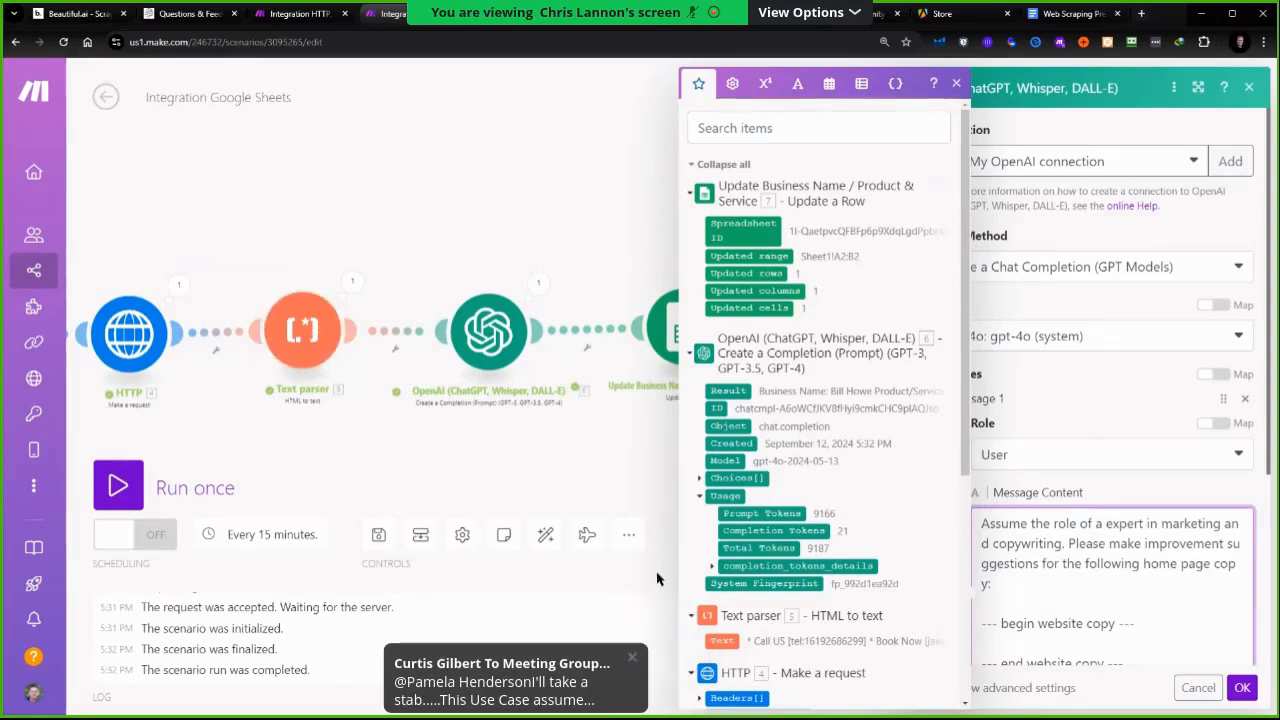
Map the Text parser's Text between the website copy markers and add "I want you to use the following framework for your suggestions:"
click(722, 640)
scroll(1124, 397, down, 3)
key(Return)
text(I w)
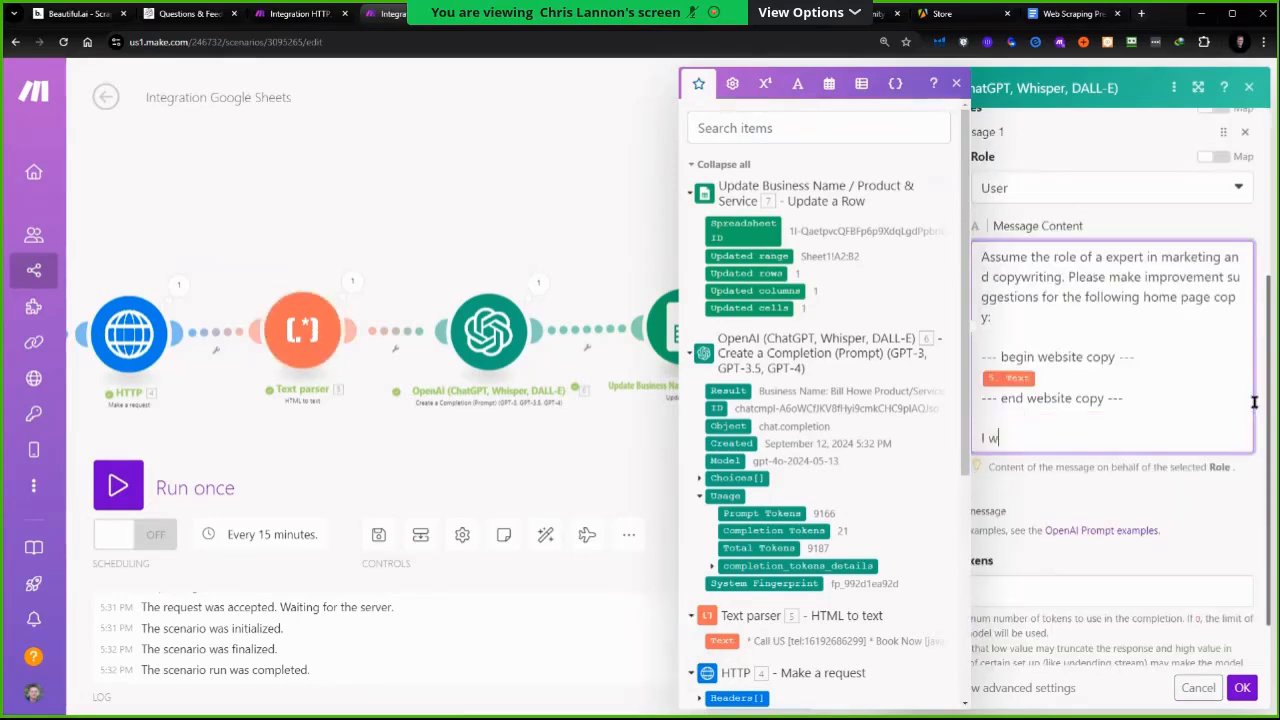
text(ant you to use the follow)
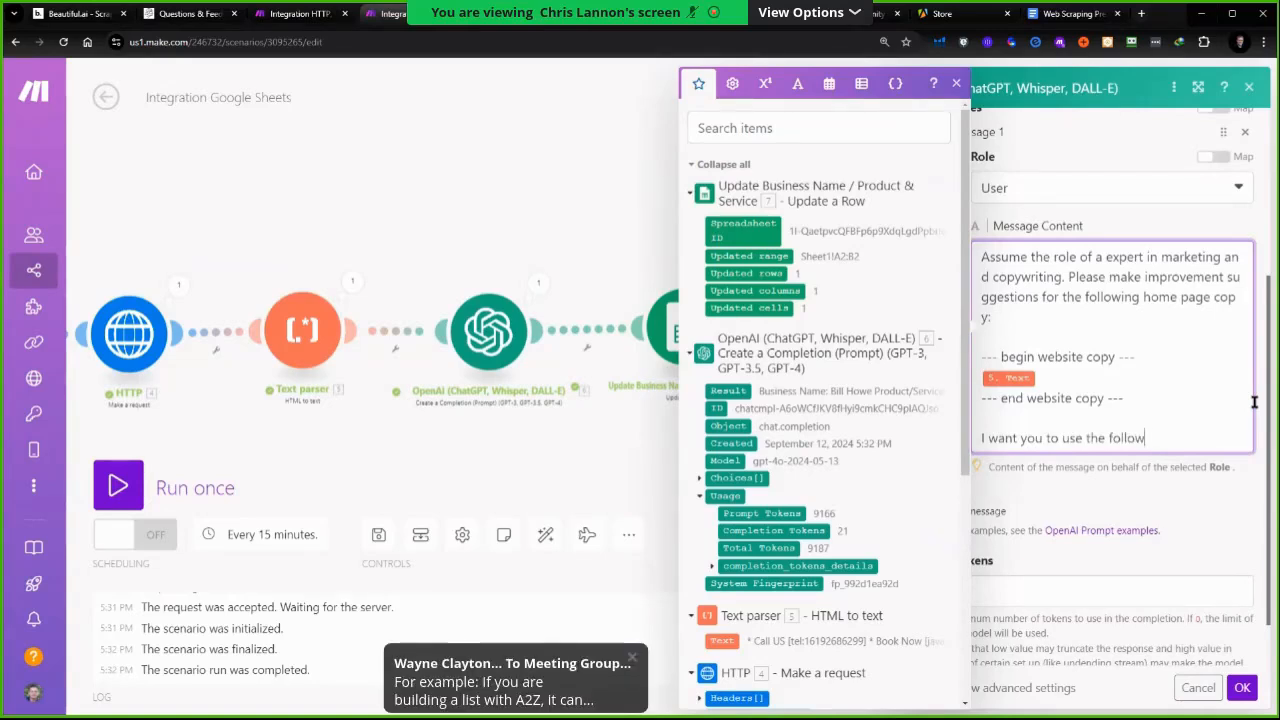
text(ing framework for your )
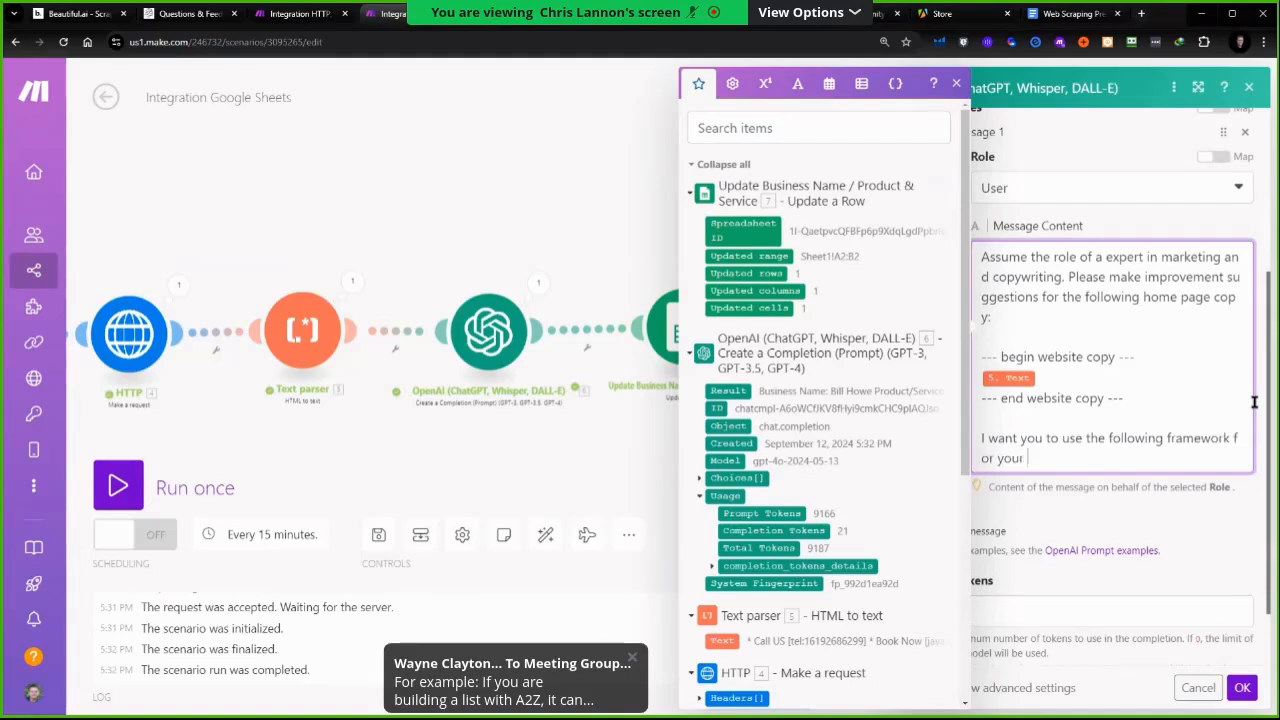
text(suggestions:)
key(Return)
key(Return)
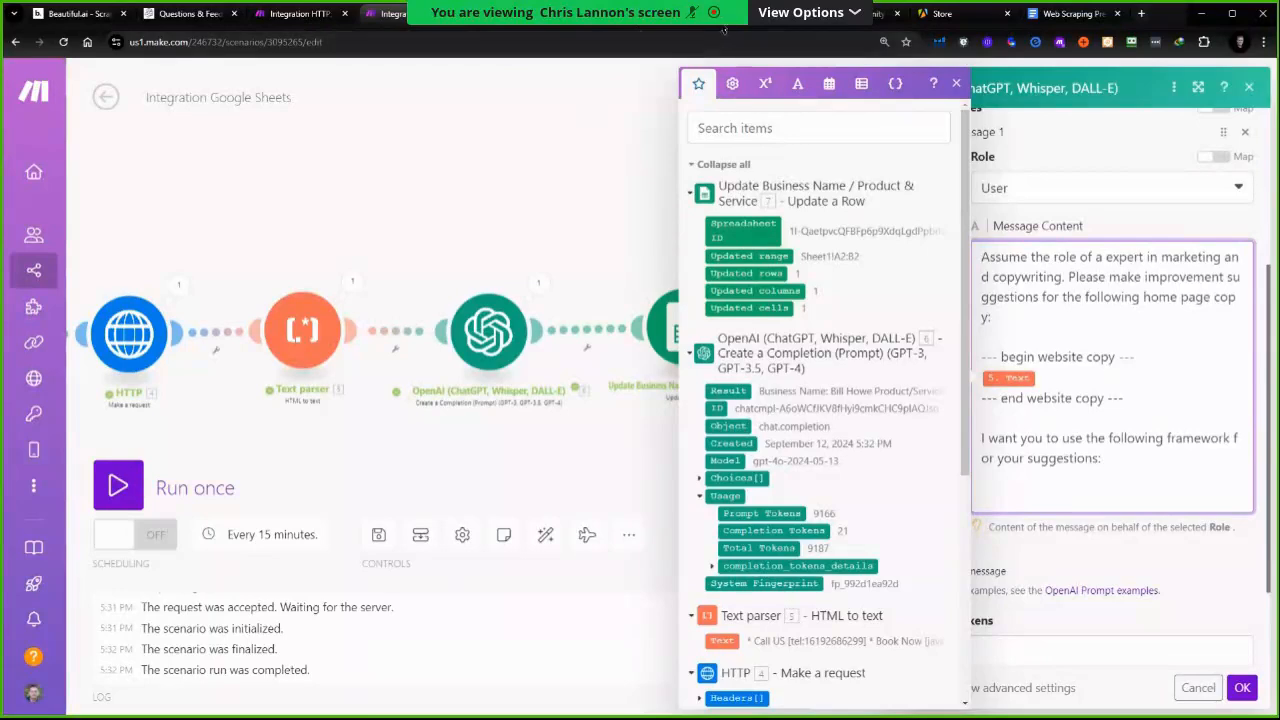
Copy the AIDA framework answer from the ChatGPT conversation and paste it at the end of the message content
click(704, 28)
scroll(697, 414, up, 2)
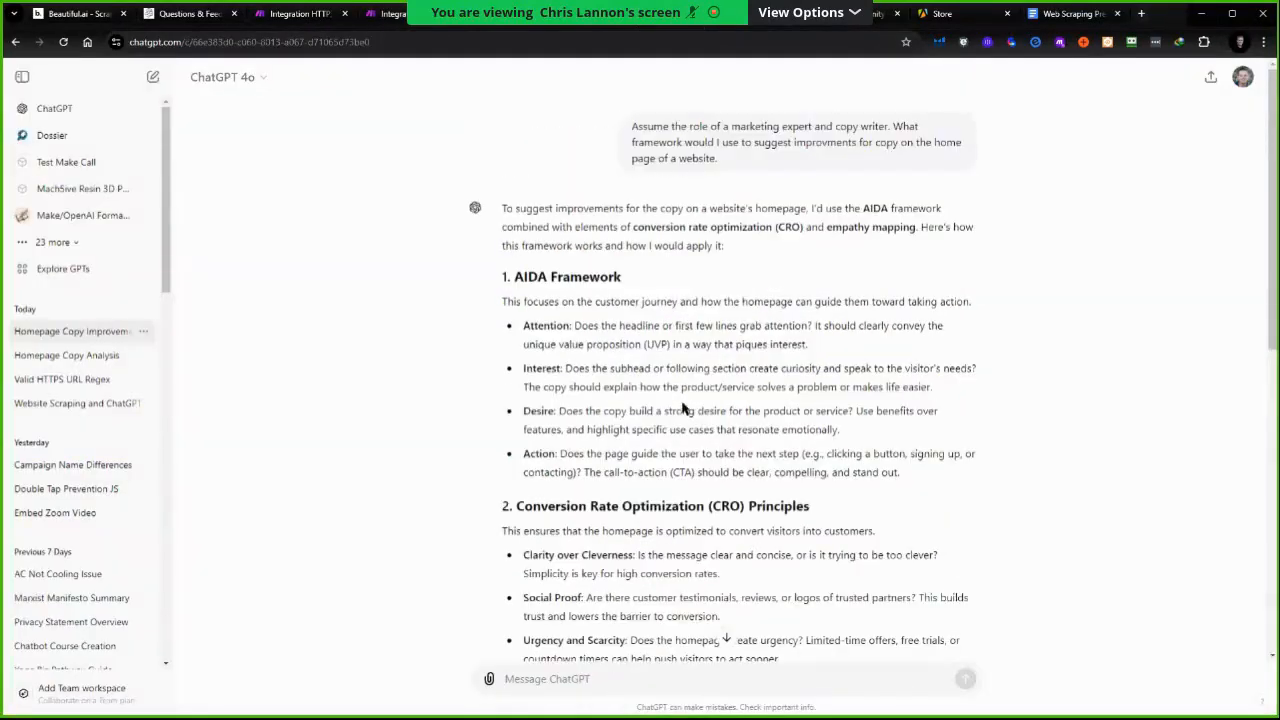
scroll(600, 220, down, 2)
scroll(586, 240, up, 2)
drag(501, 281, 606, 430)
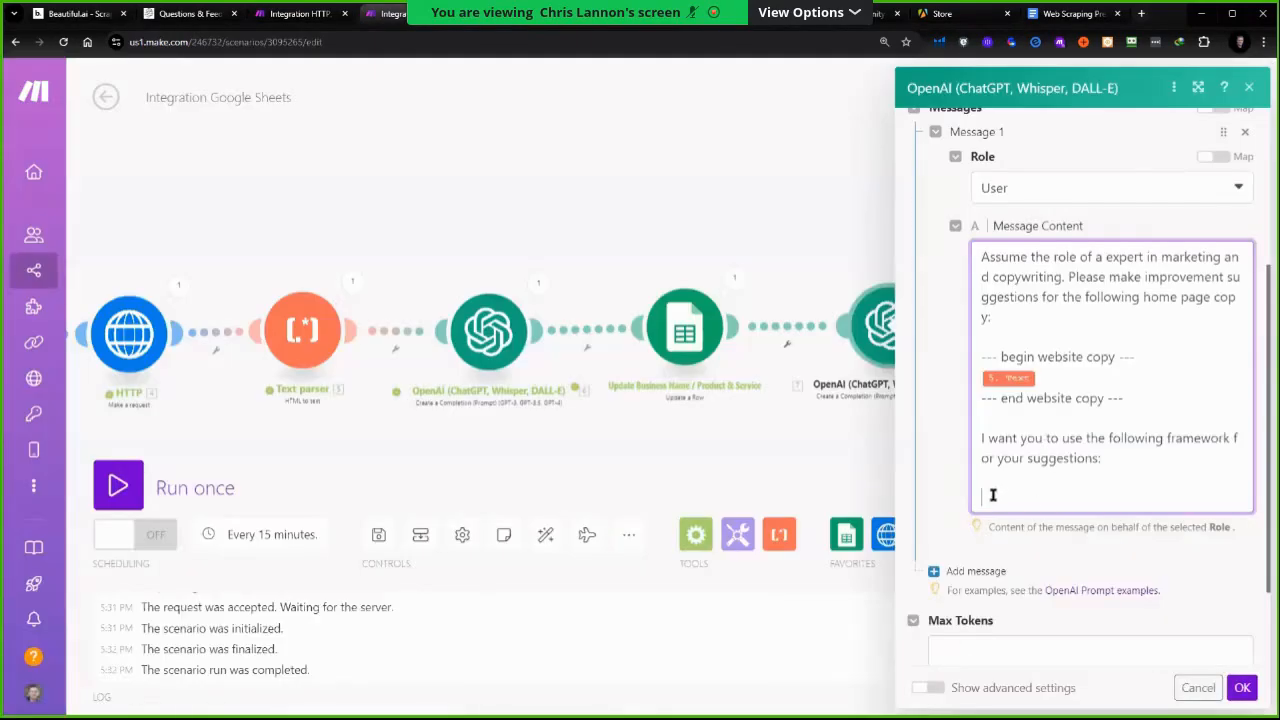
right_click(993, 495)
click(1044, 286)
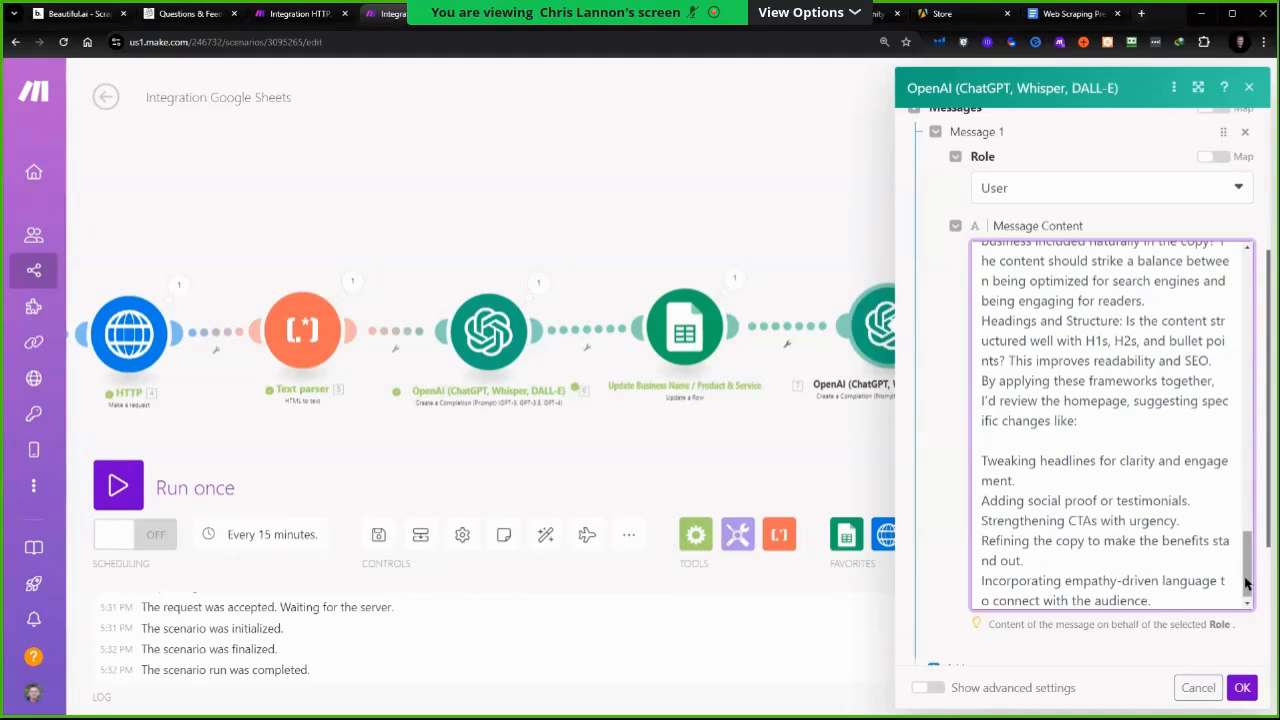
Set the module's Max Tokens to 4096
scroll(1071, 523, down, 5)
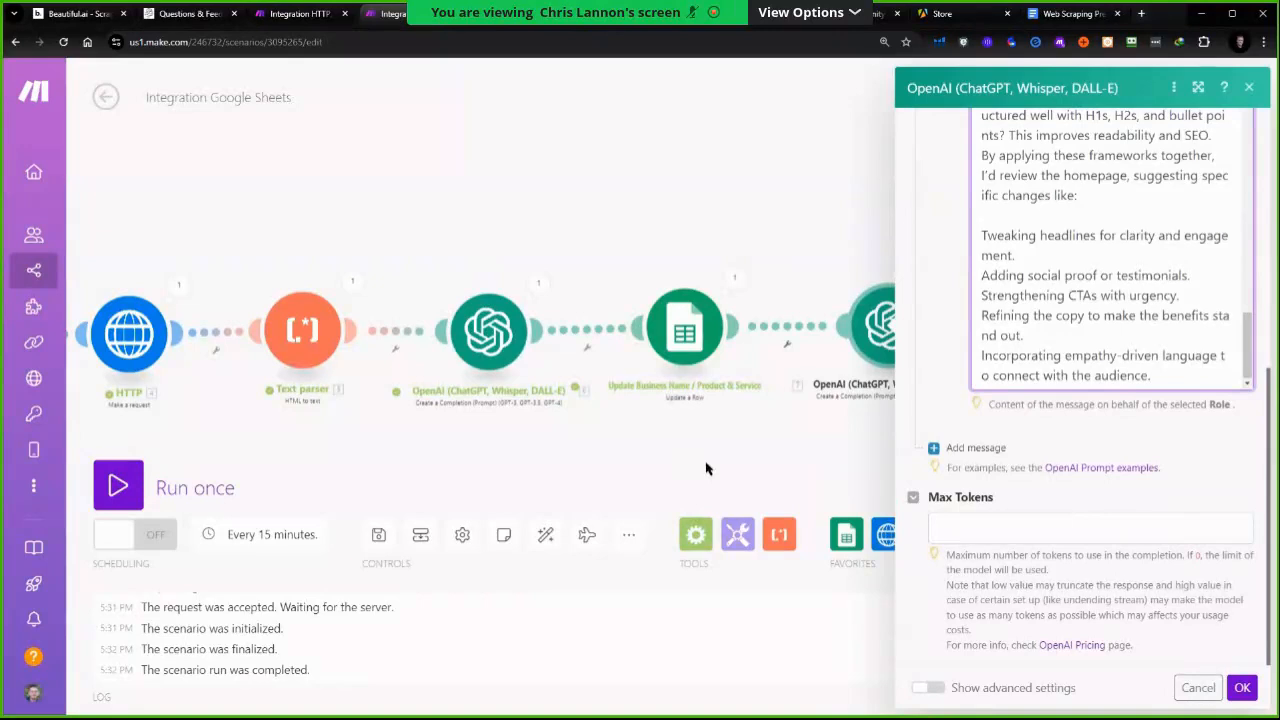
click(1240, 690)
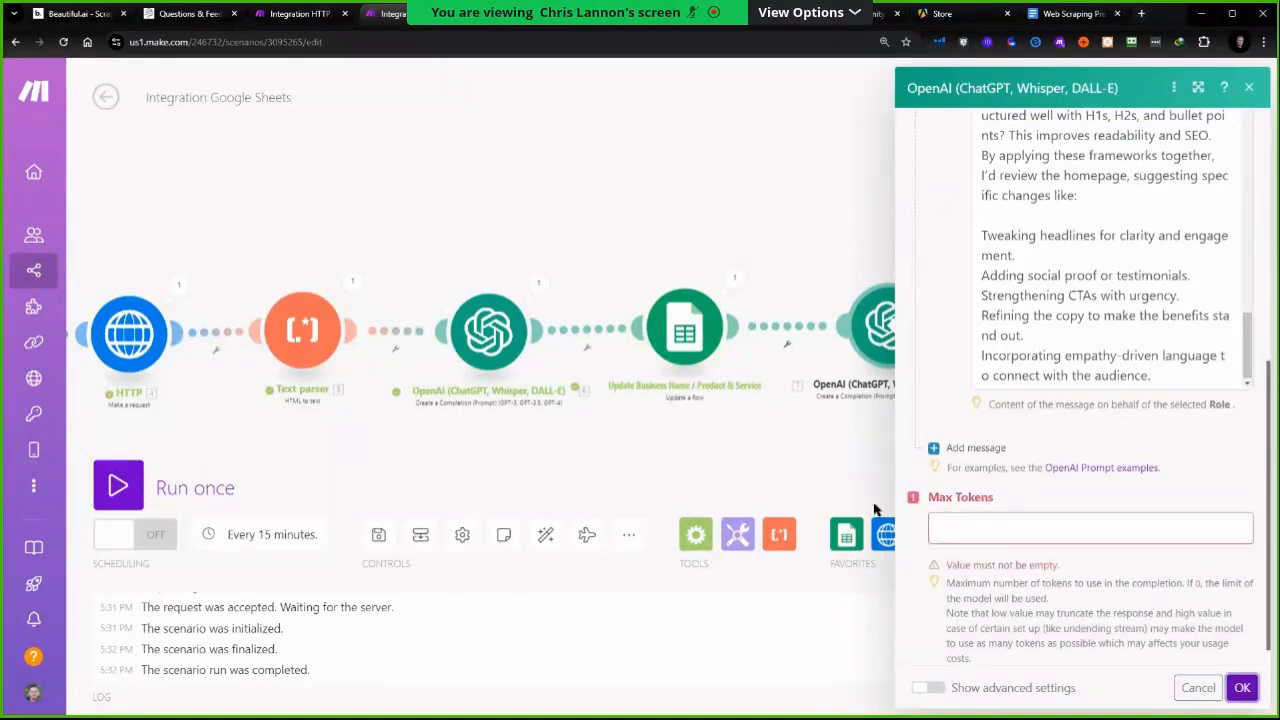
click(980, 528)
text(4096)
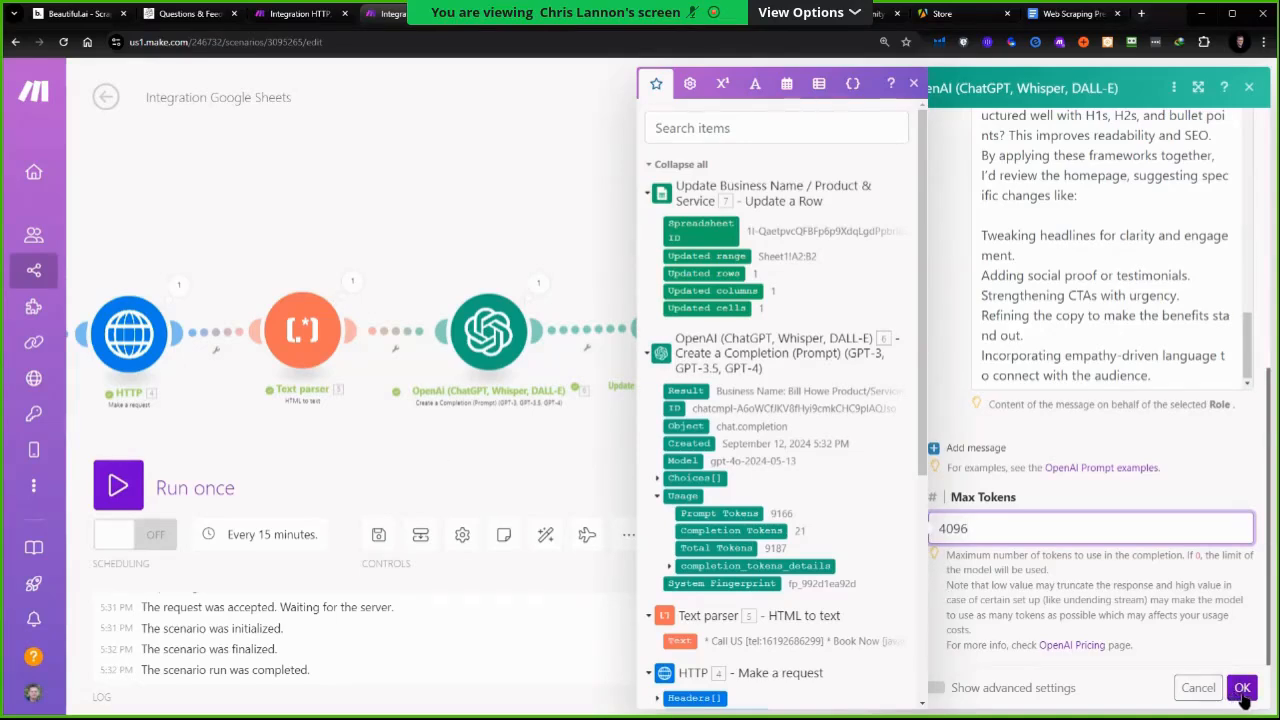
Close the final OpenAI module, reopen it, and review its message prompt against the ChatGPT conversation
click(1242, 688)
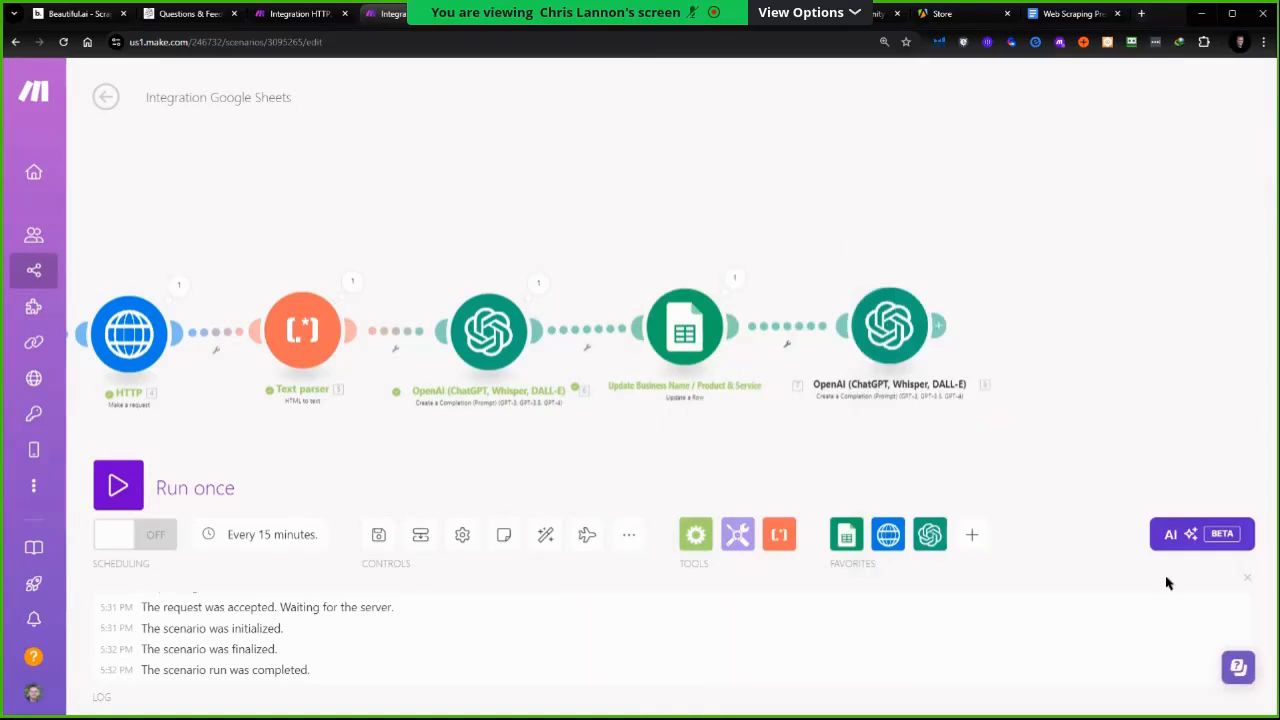
click(888, 330)
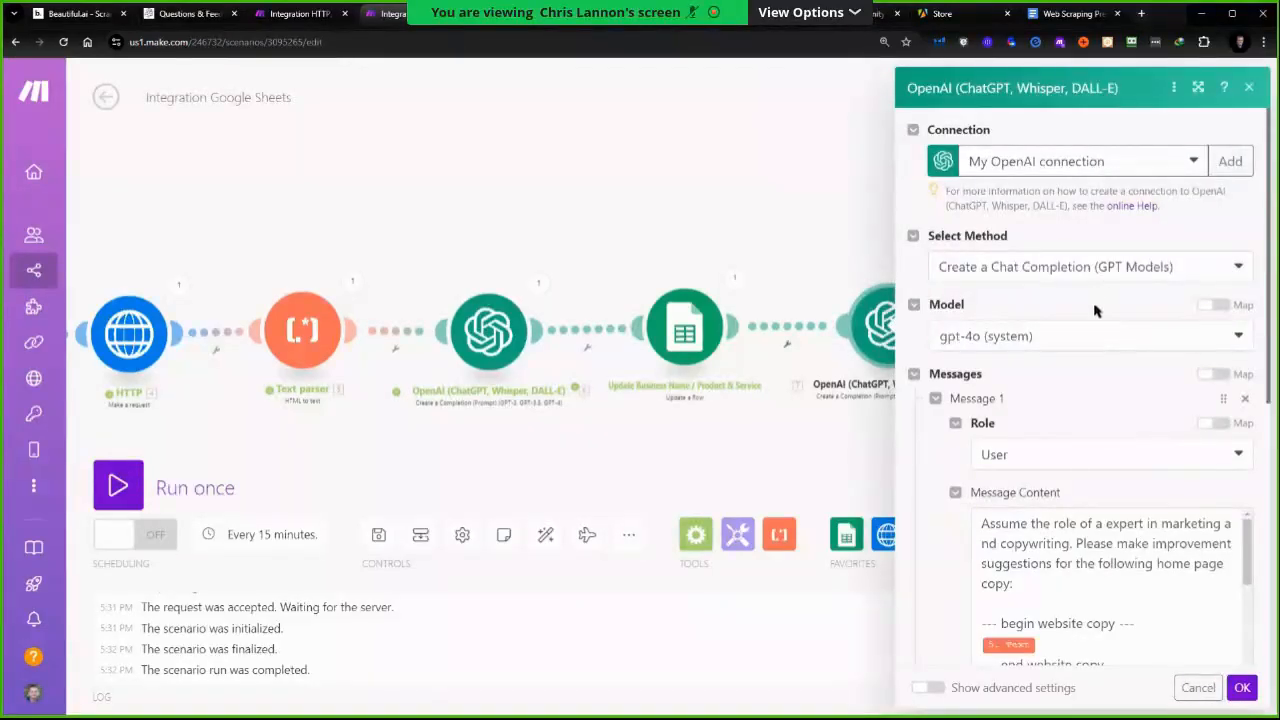
scroll(1095, 311, down, 5)
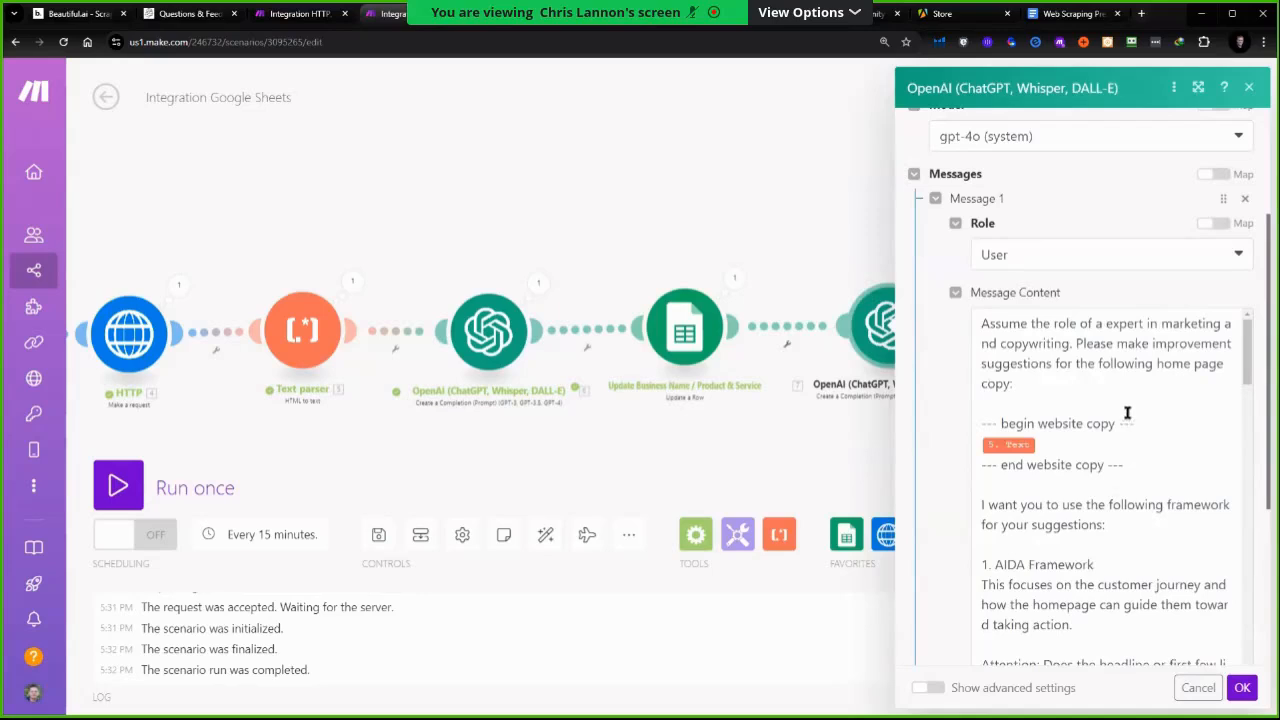
scroll(1114, 397, down, 1)
scroll(1114, 403, up, 1)
scroll(1114, 403, down, 2)
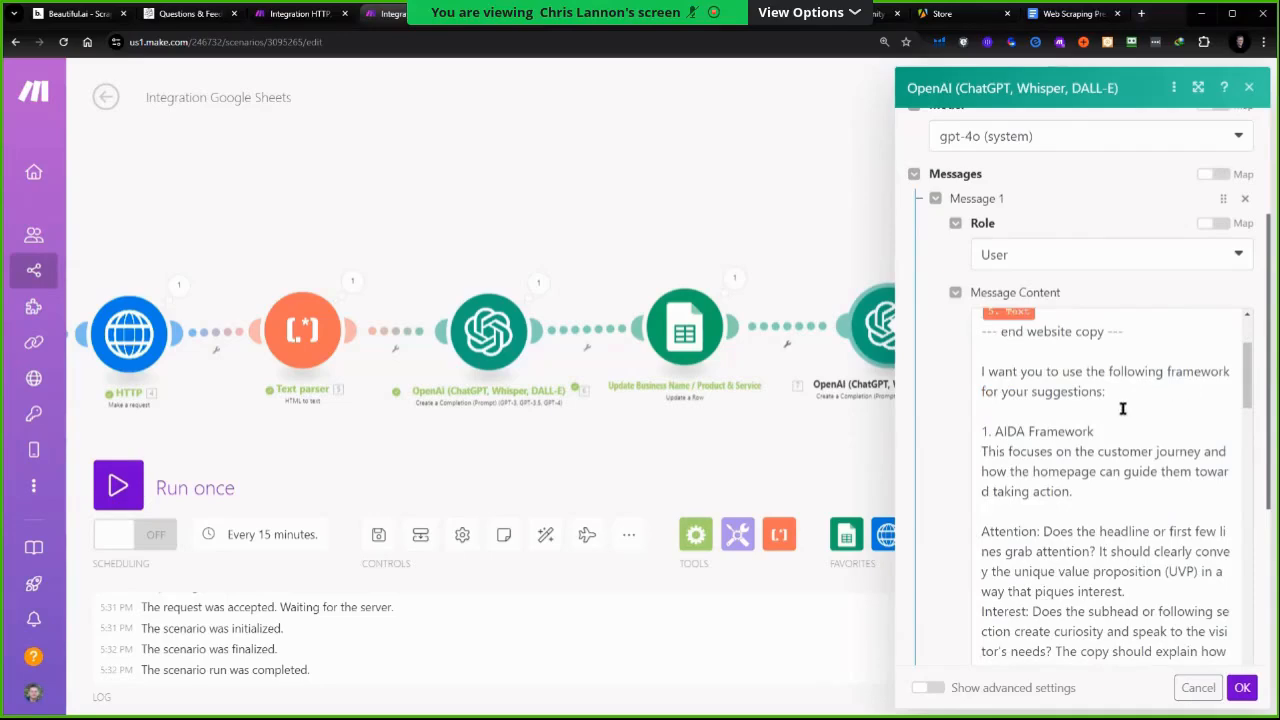
scroll(1120, 405, down, 3)
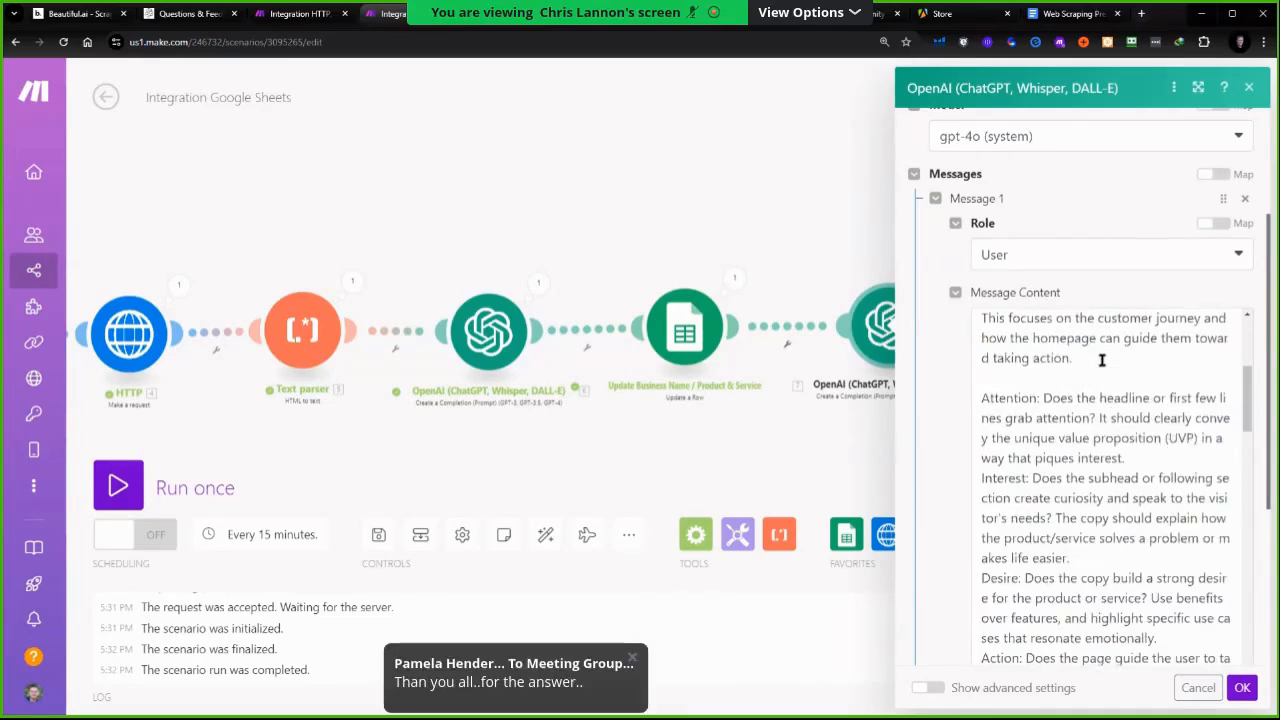
scroll(1057, 429, up, 4)
scroll(1063, 451, down, 6)
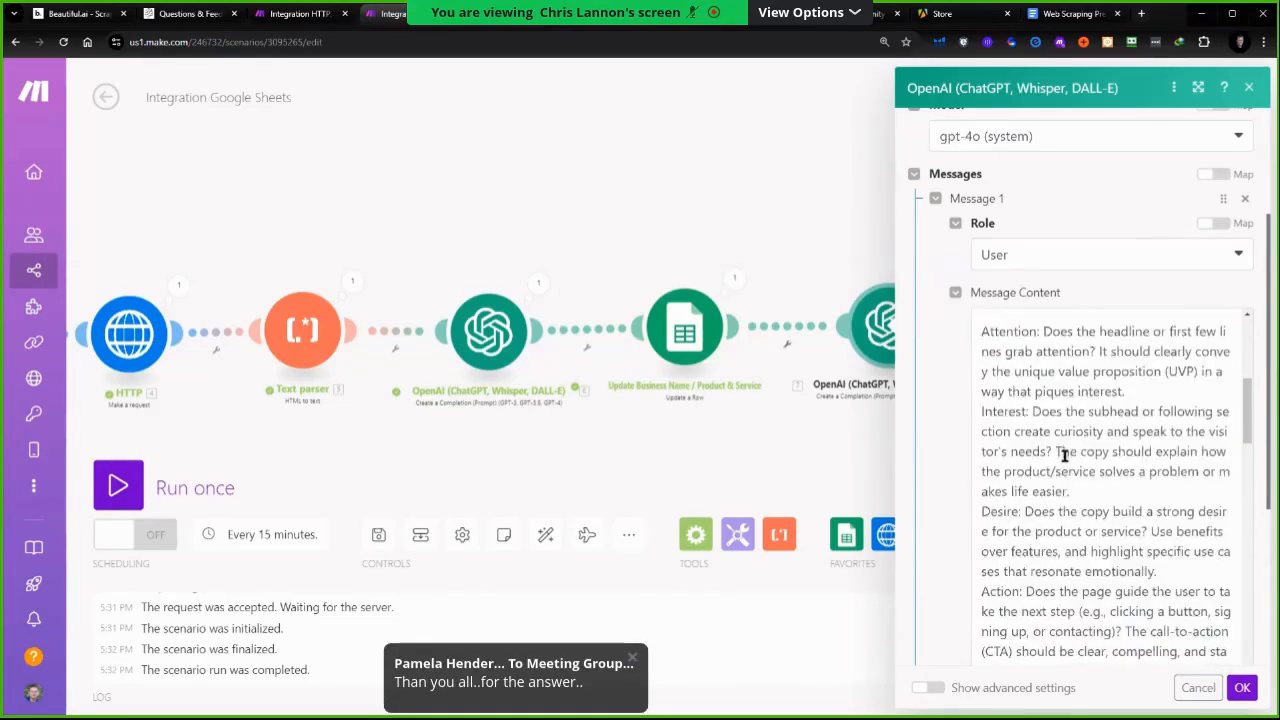
scroll(1065, 455, down, 15)
scroll(1059, 468, down, 8)
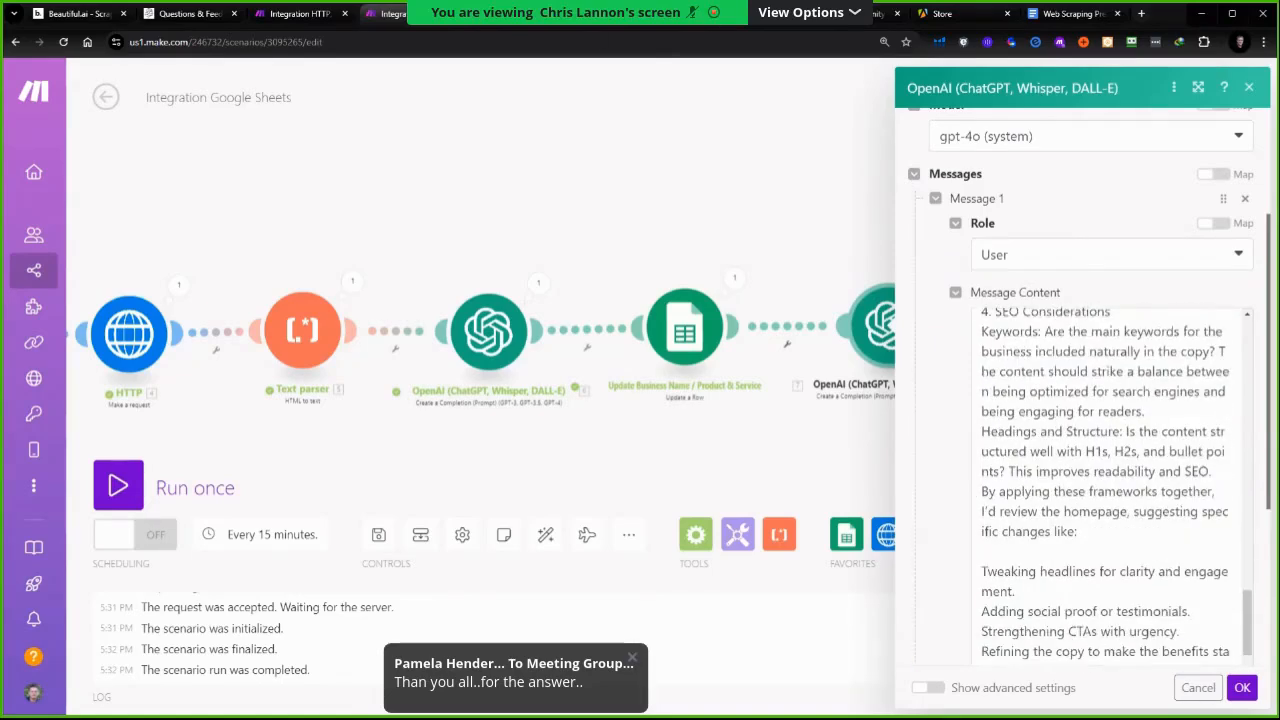
click(530, 13)
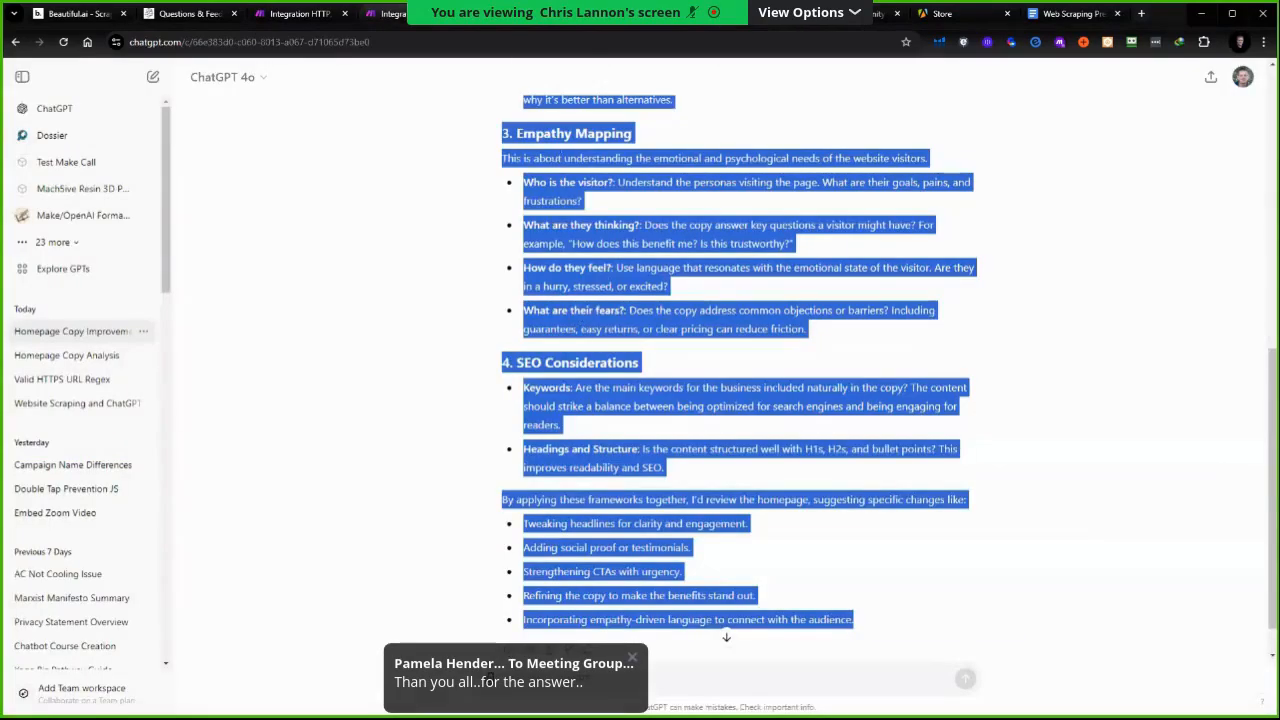
click(386, 13)
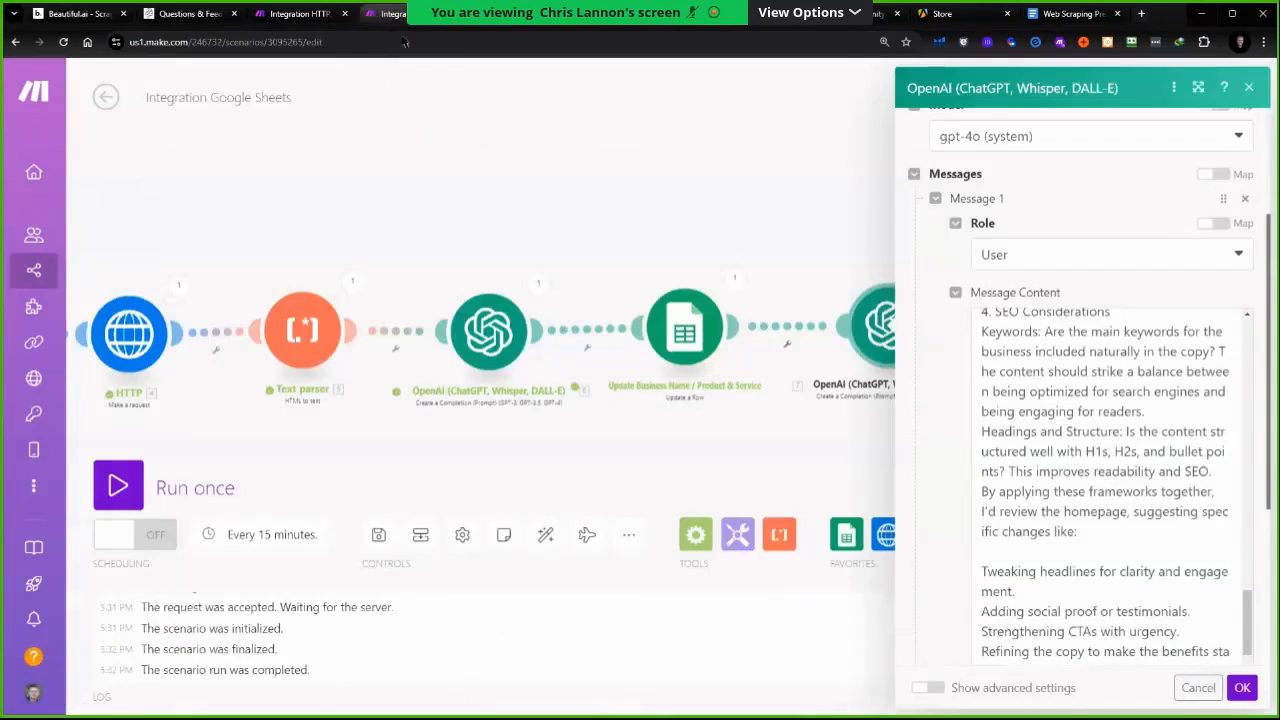
scroll(1208, 560, down, 5)
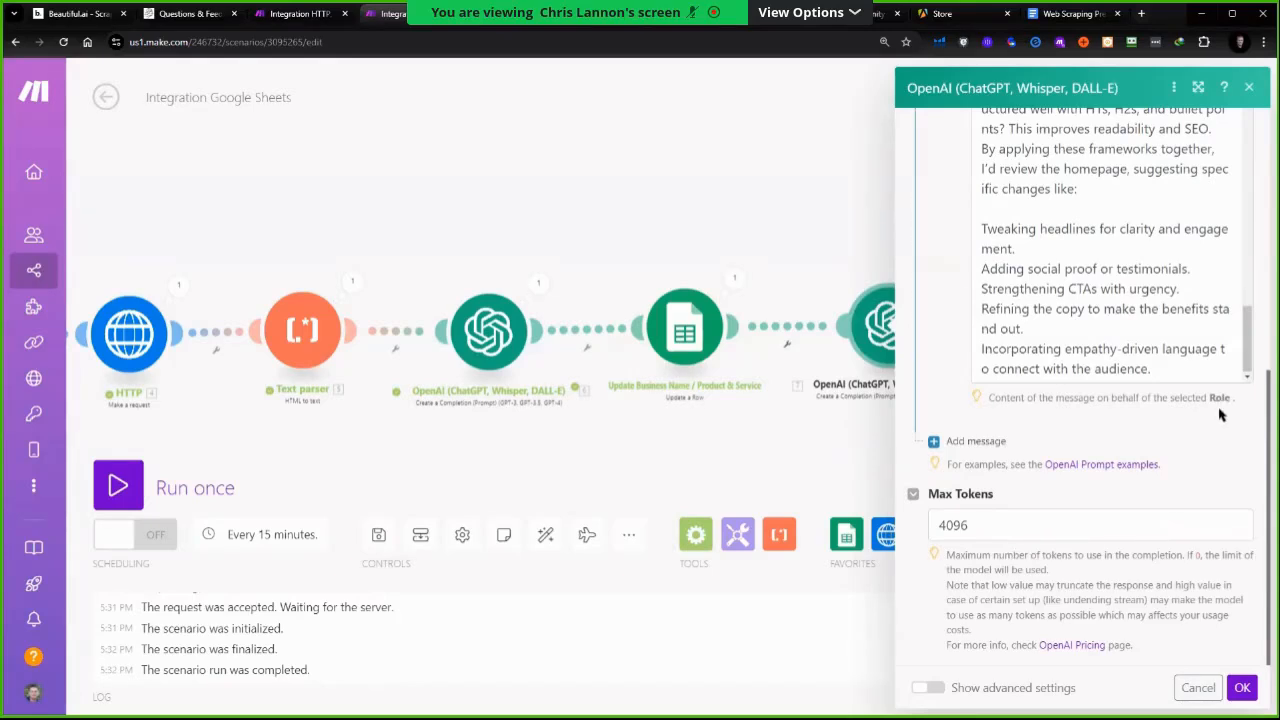
Append to the message an instruction to output markdown: company name as H1 header, product and service as H3 header, followed by the report
click(1172, 372)
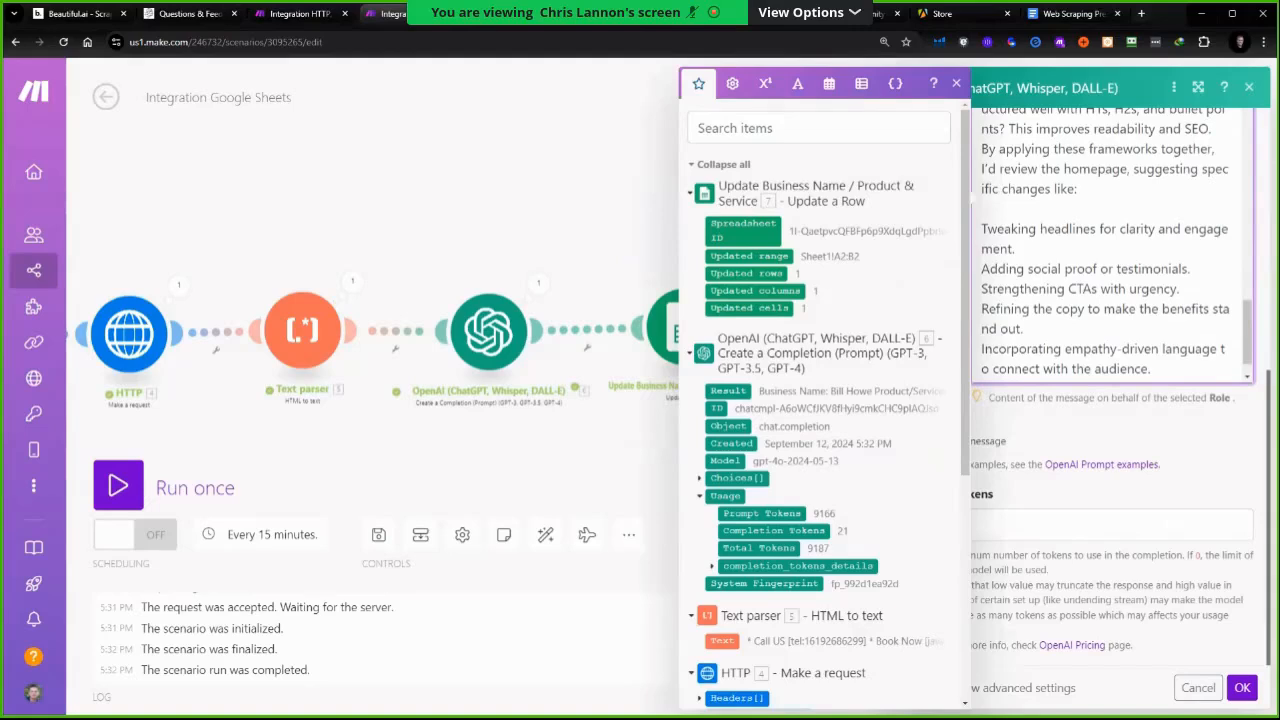
key(Return)
key(Return)
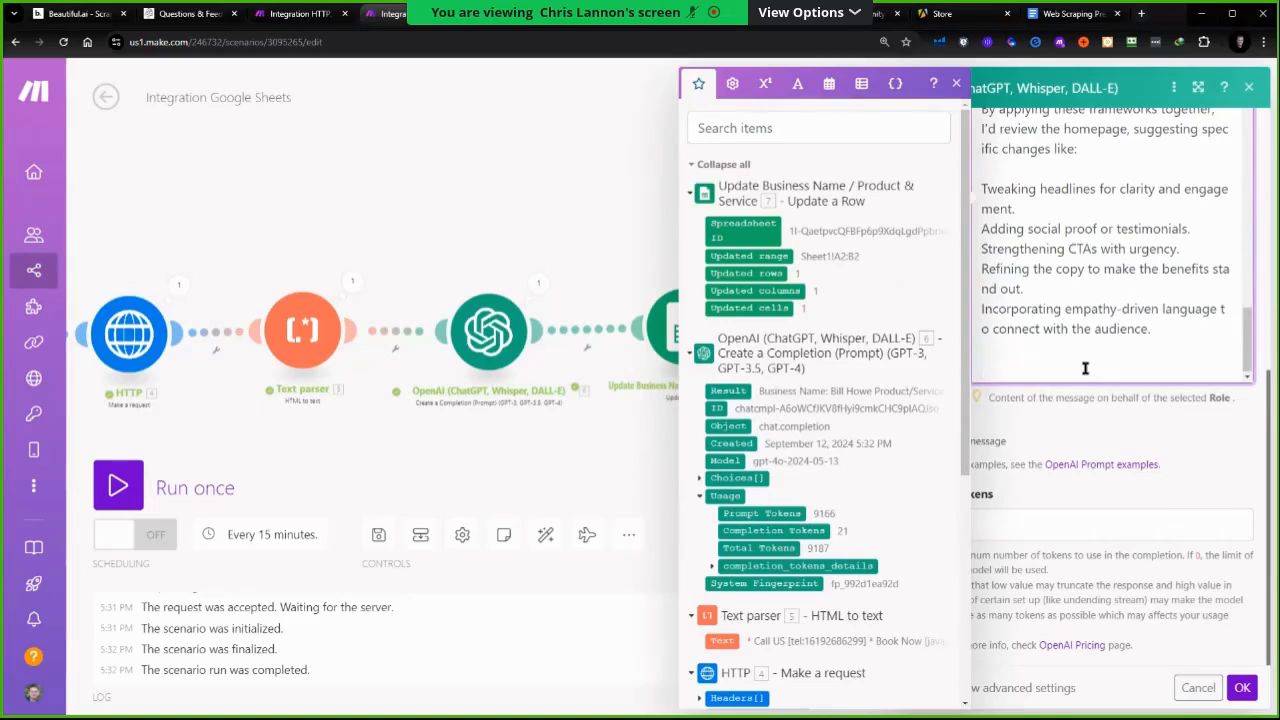
text(Please proiv)
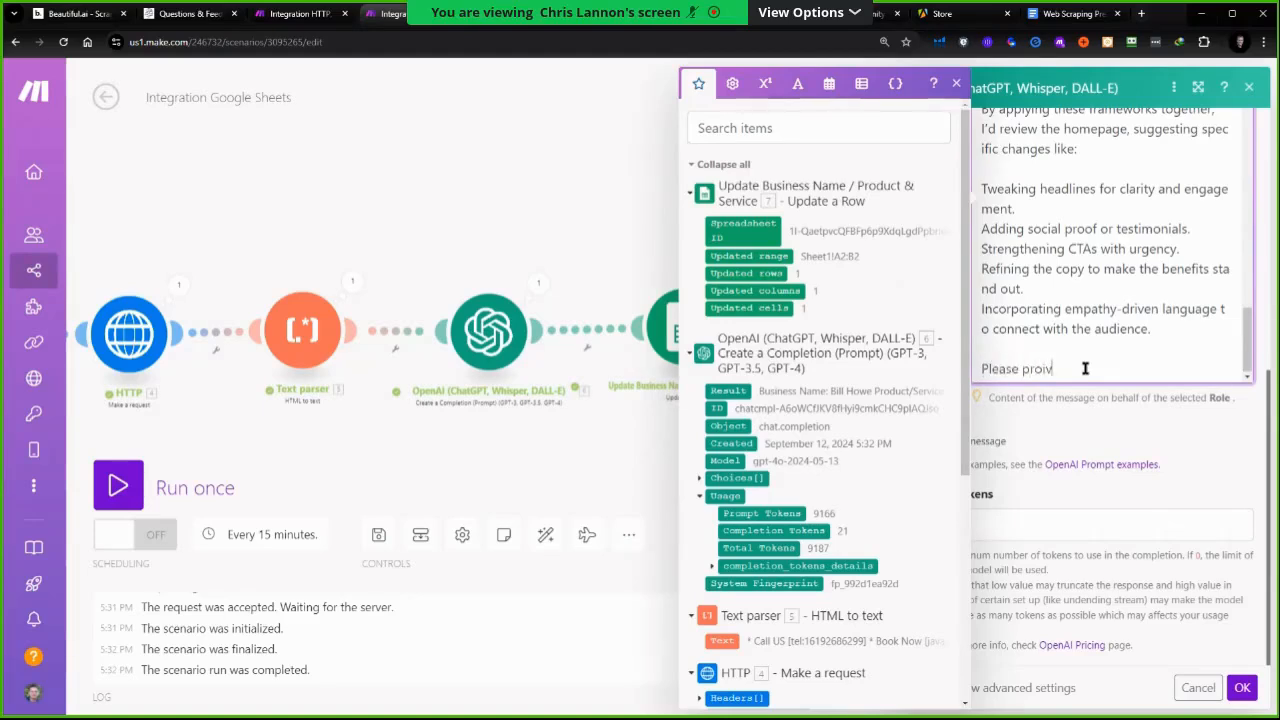
key(BackSpace)
key(BackSpace)
text(vide your output in markdown format, starting with H1 header i)
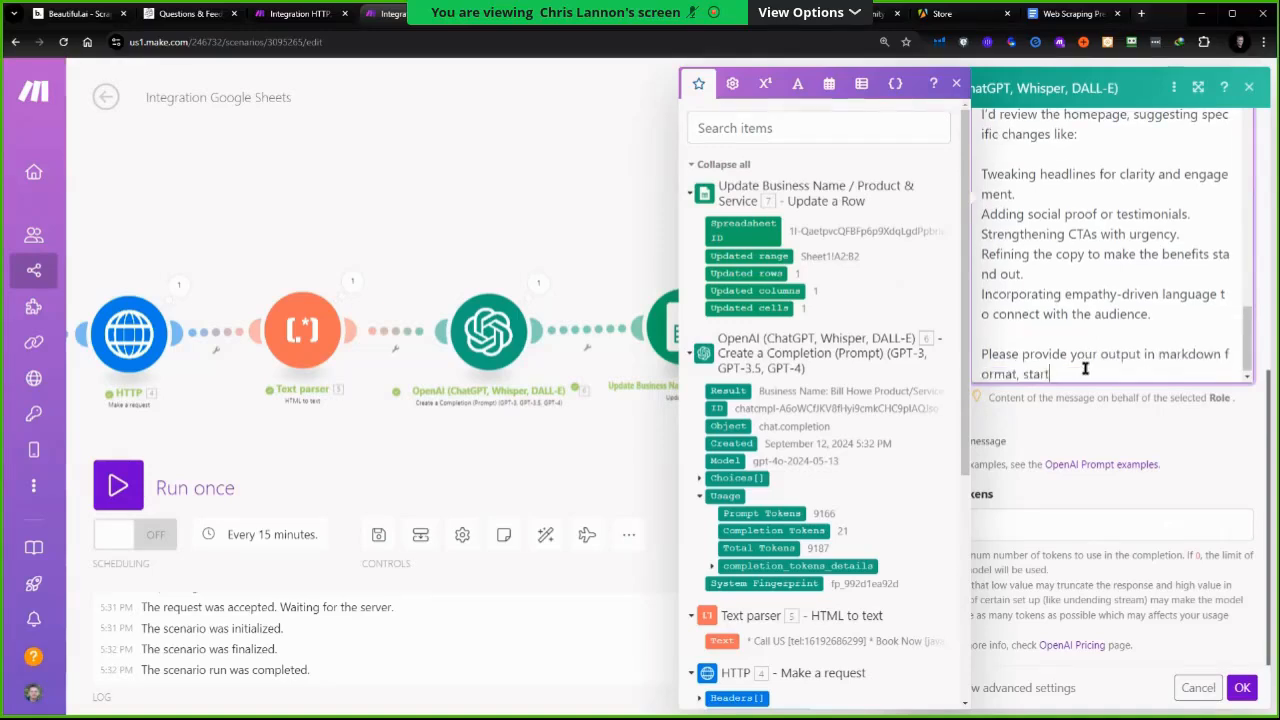
key(BackSpace)
key(BackSpace)
text(. starting wit)
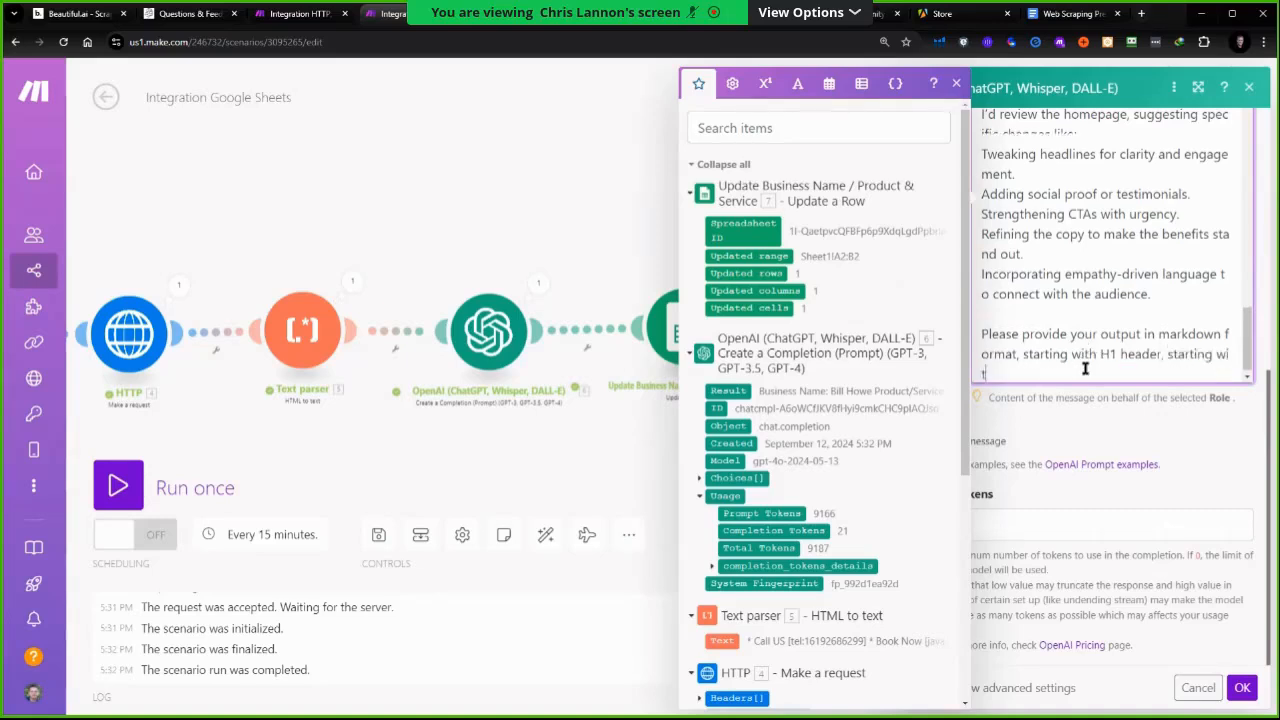
text(h company name)
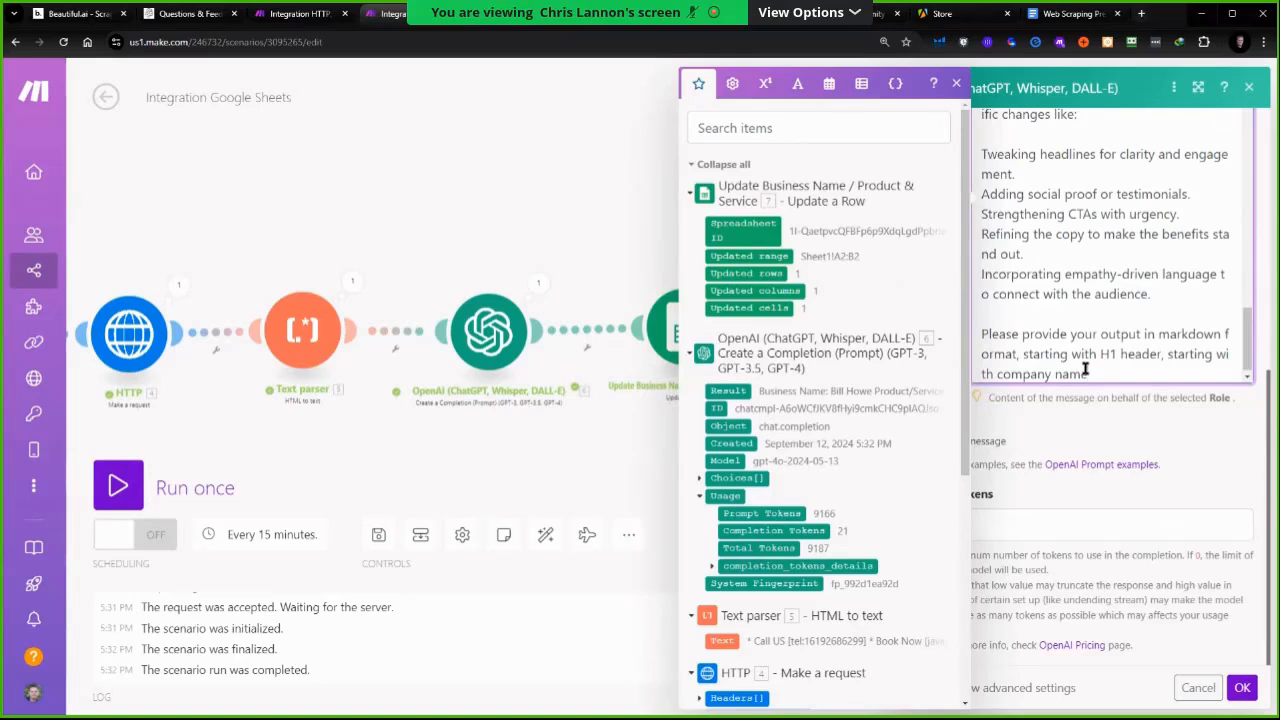
text(. Fol)
key(BackSpace)
key(BackSpace)
key(BackSpace)
key(BackSpace)
text(, followed by H3 header)
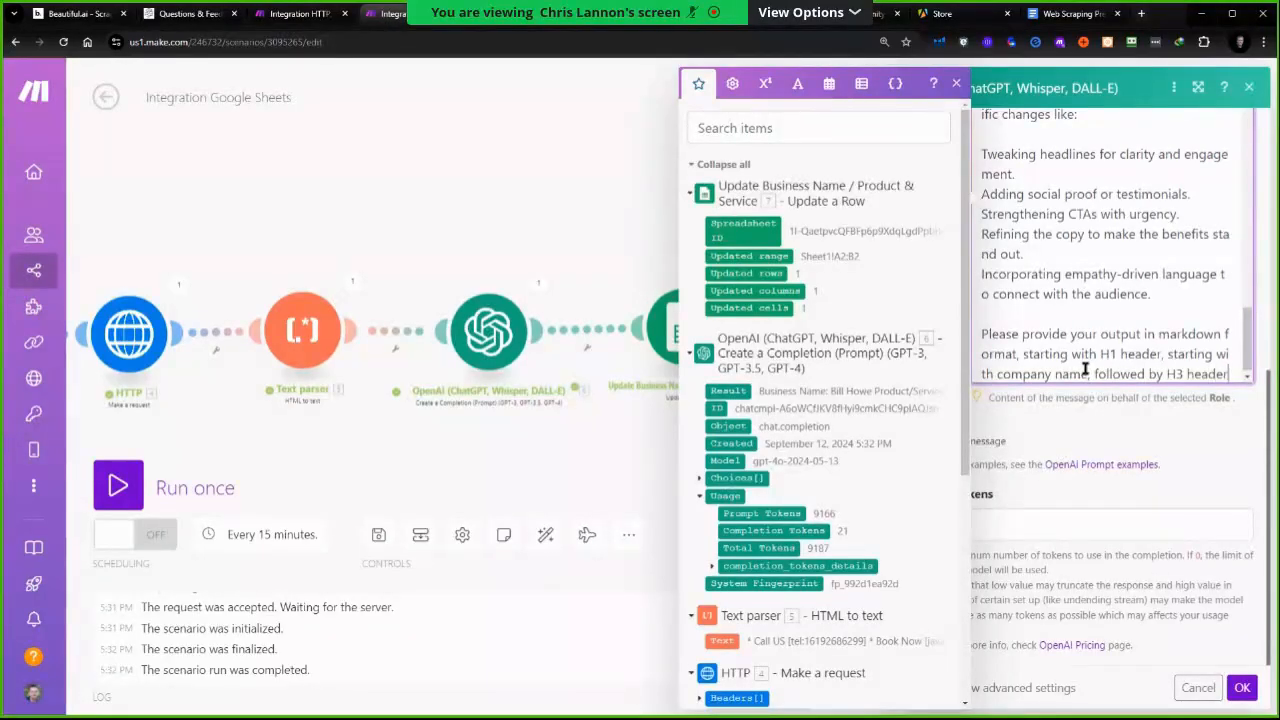
text( with product and service. Make the report)
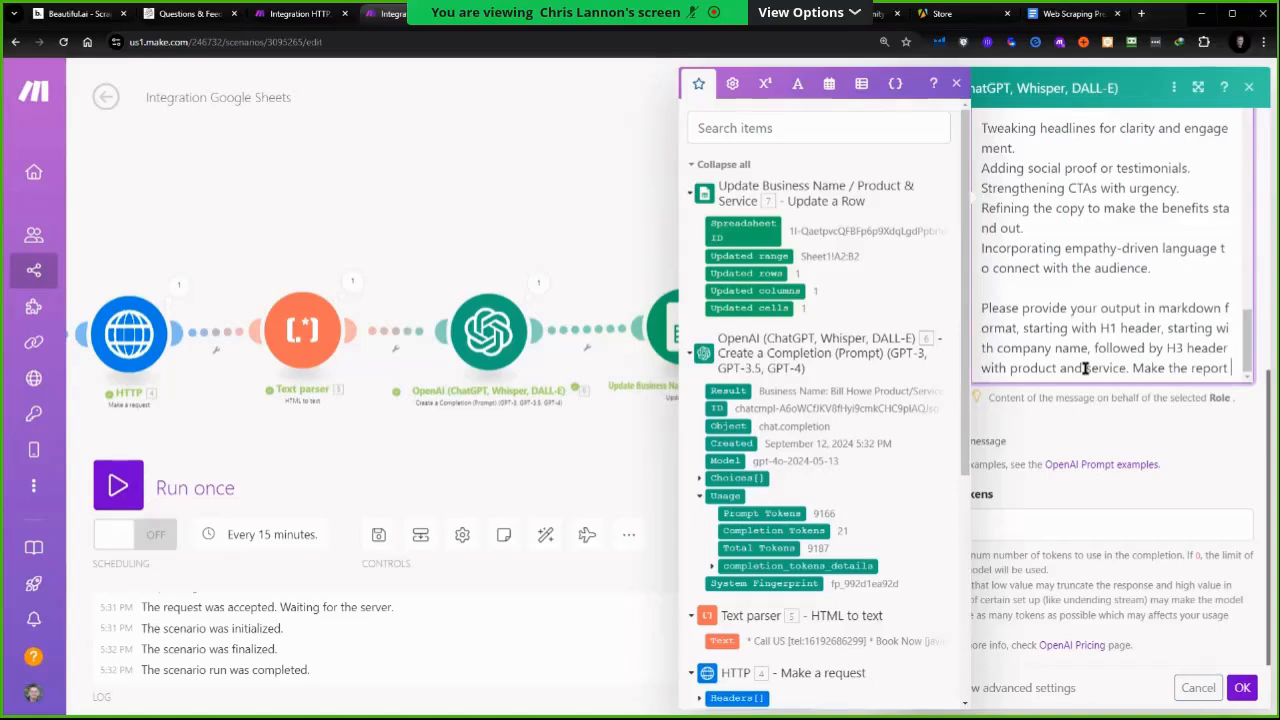
key(BackSpace)
key(BackSpace)
key(BackSpace)
key(ctrl+BackSpace)
key(ctrl+BackSpace)
key(ctrl+BackSpace)
key(ctrl+z)
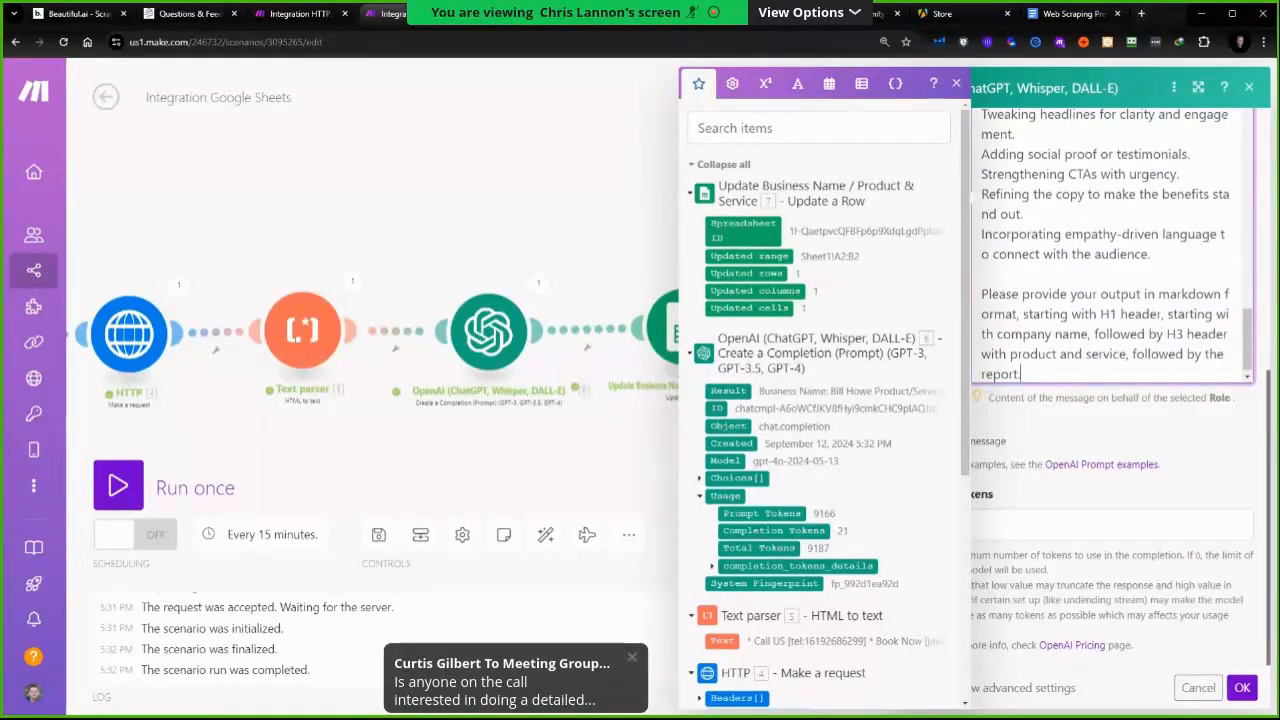
Check the sheet's Improvement Suggestions column, then auto-align the scenario's modules
click(500, 13)
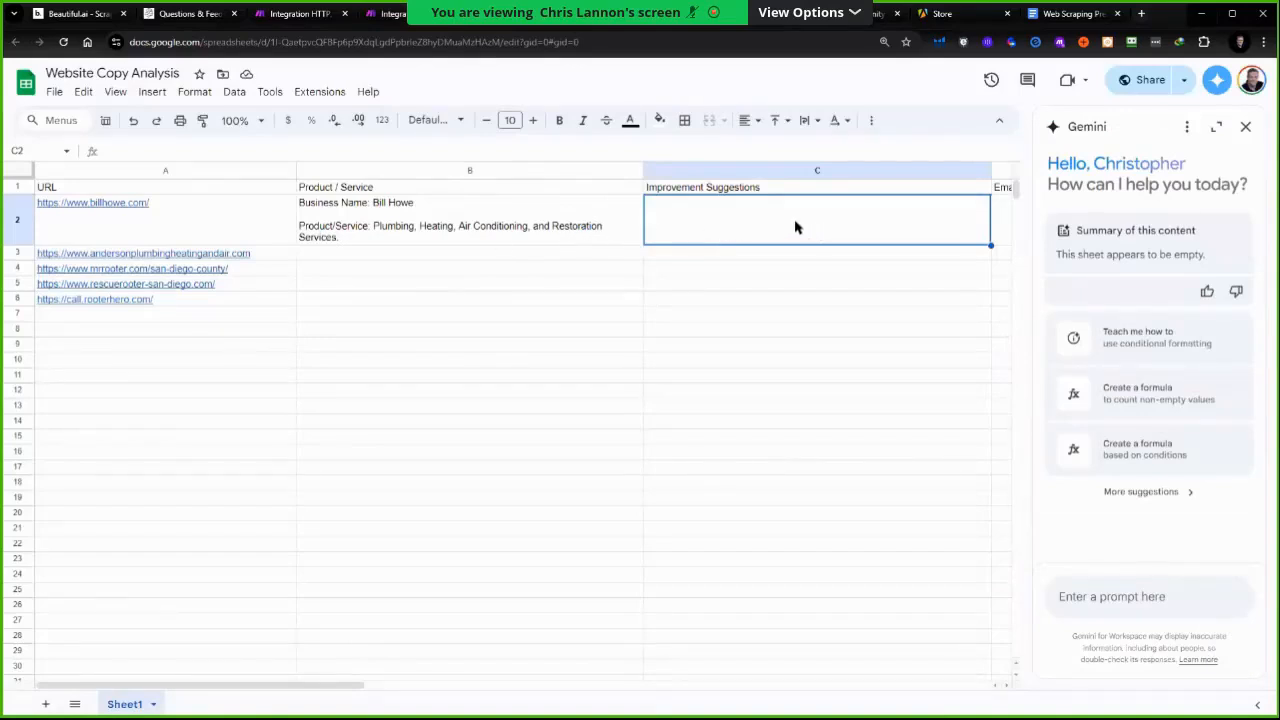
click(596, 230)
click(788, 222)
click(405, 14)
drag(622, 448, 647, 404)
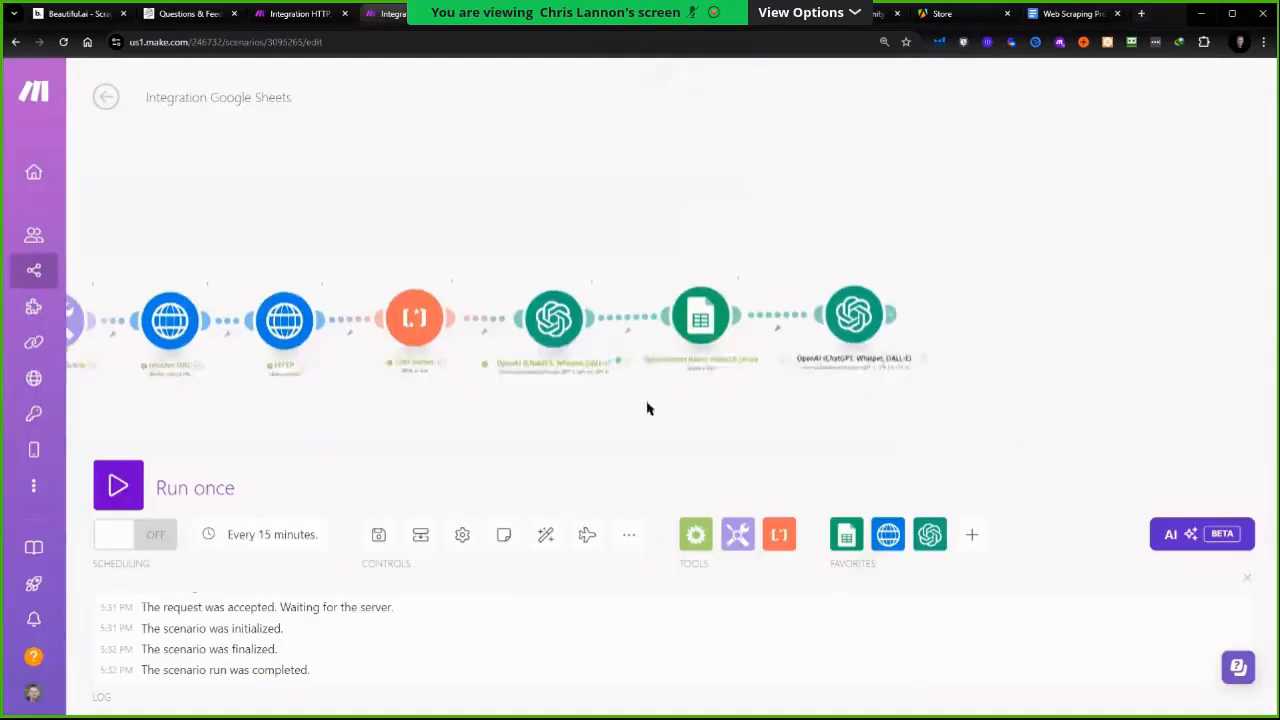
click(545, 536)
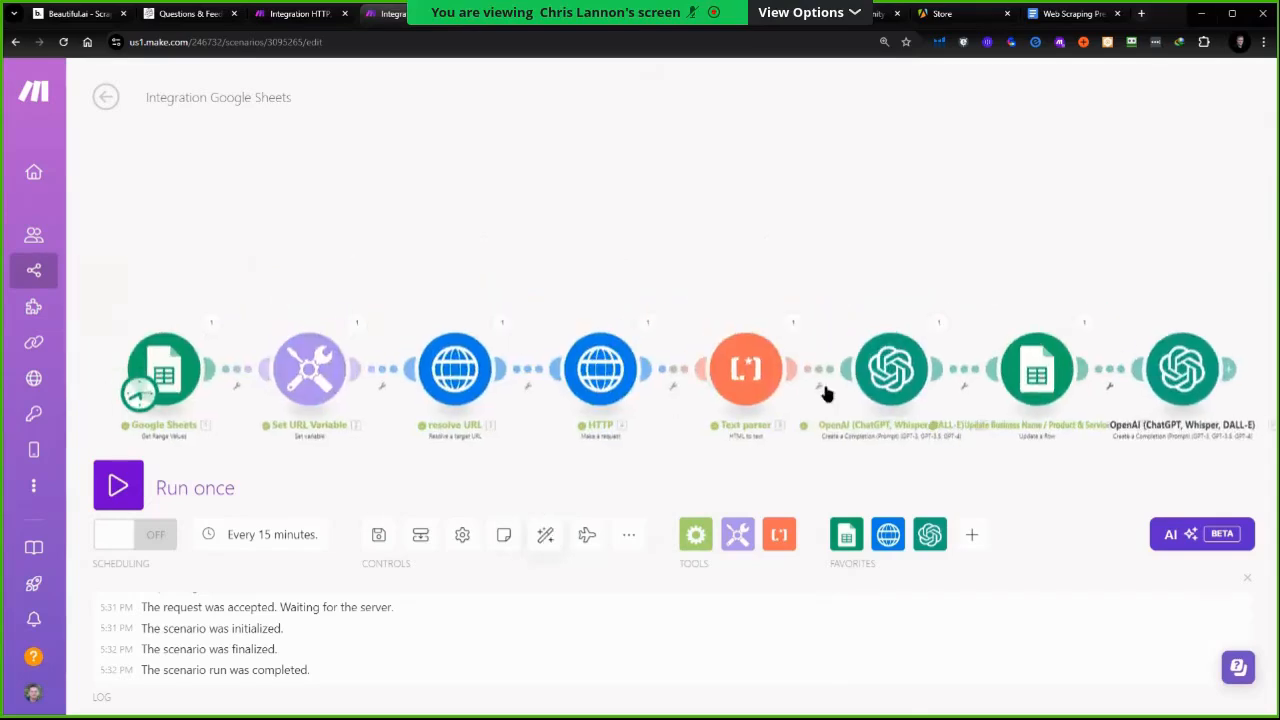
Run the scenario once and inspect the message content output by the final OpenAI module
click(115, 494)
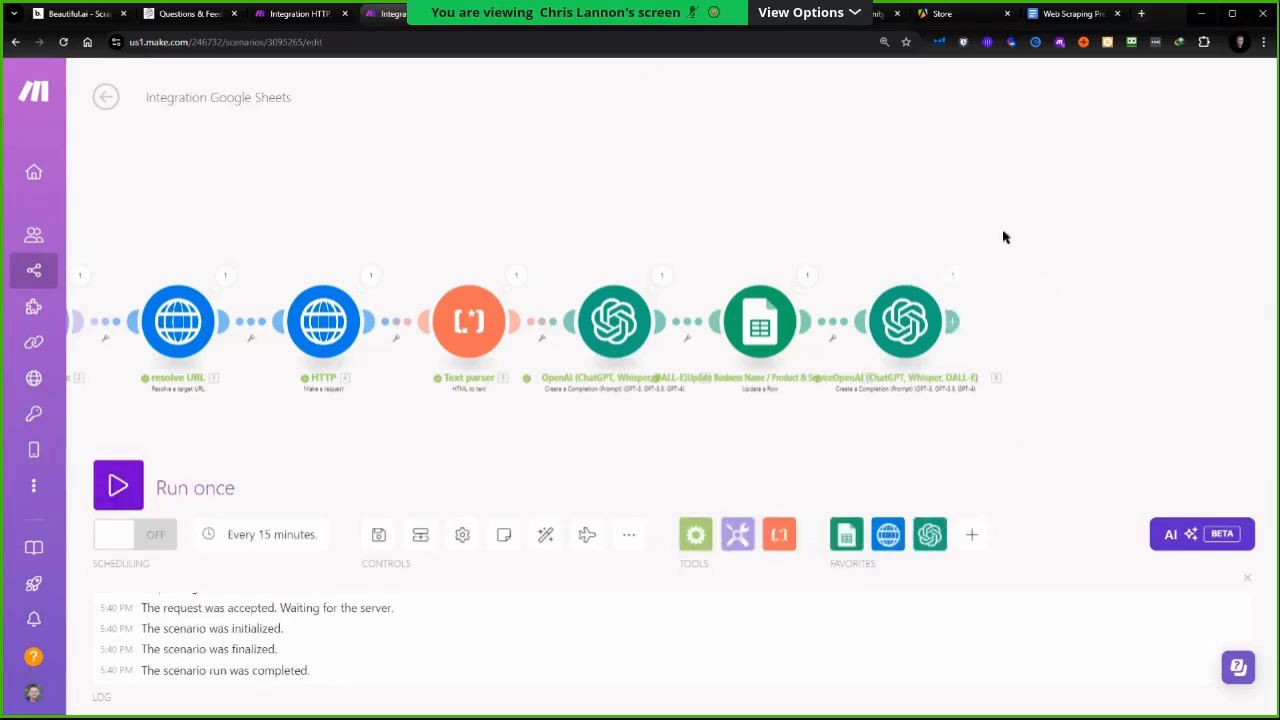
click(955, 278)
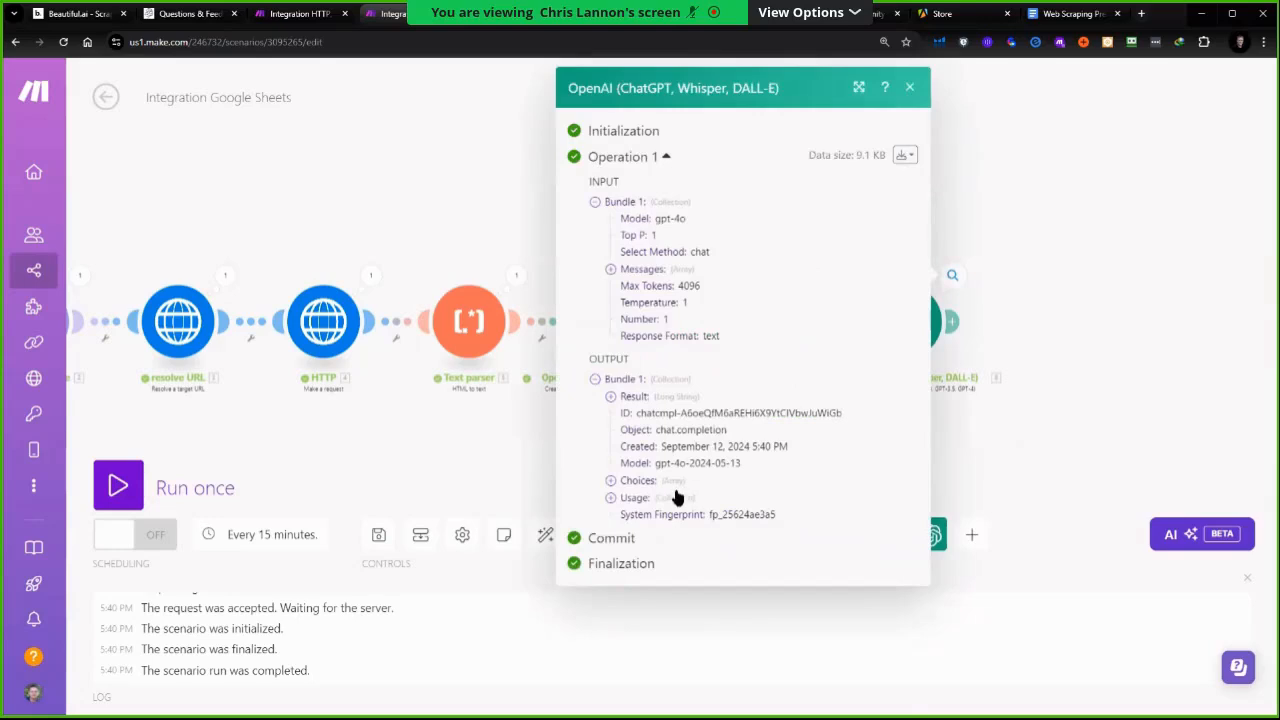
click(611, 481)
click(627, 497)
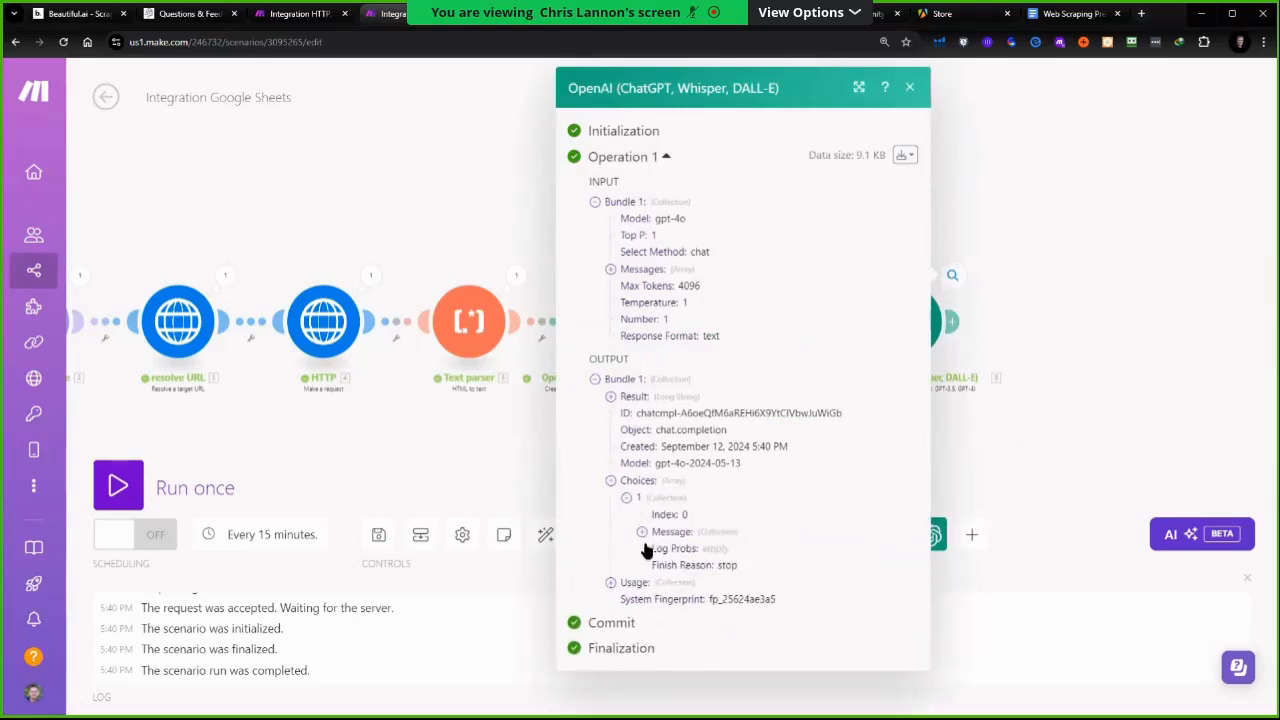
click(642, 532)
click(658, 567)
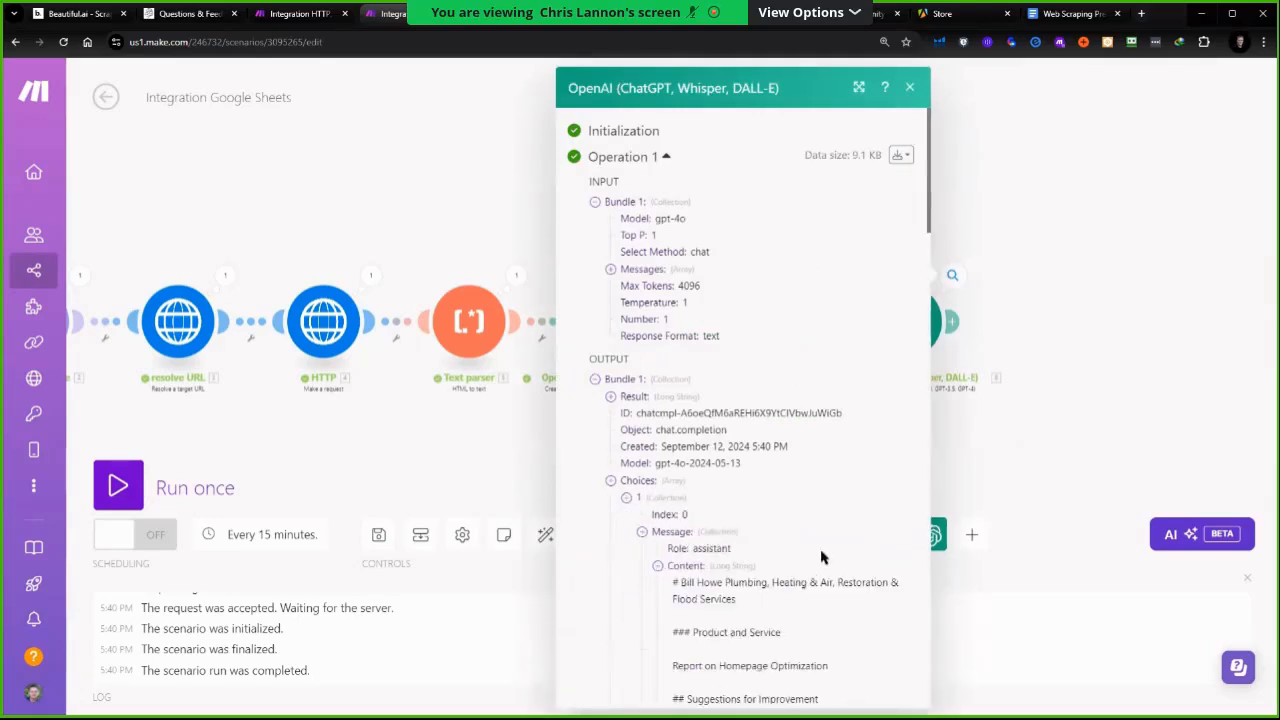
scroll(820, 554, down, 2)
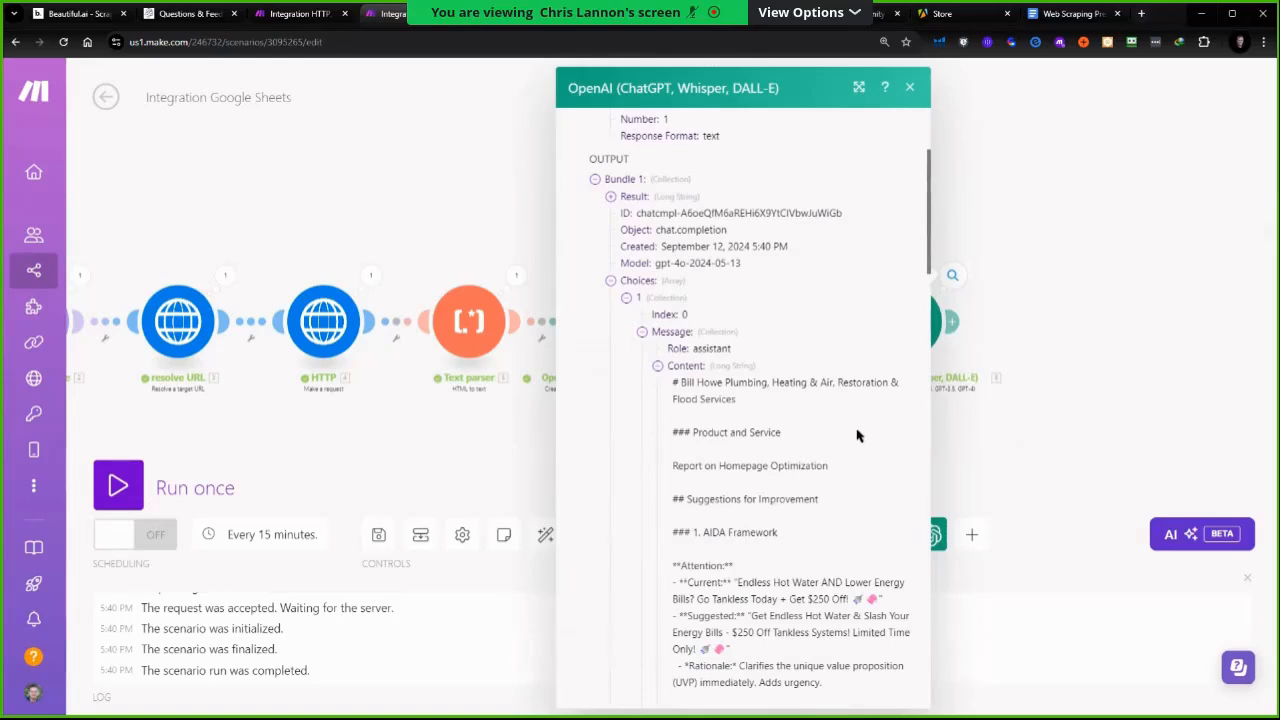
scroll(840, 448, down, 1)
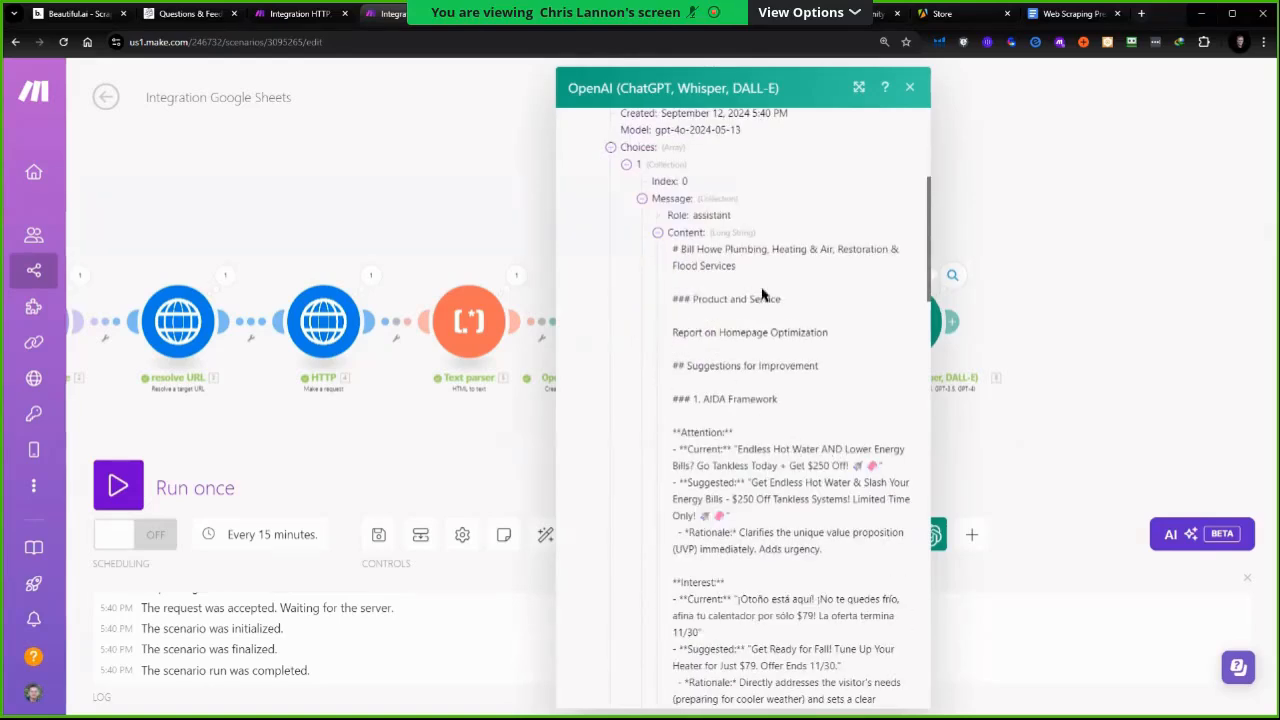
scroll(752, 256, up, 2)
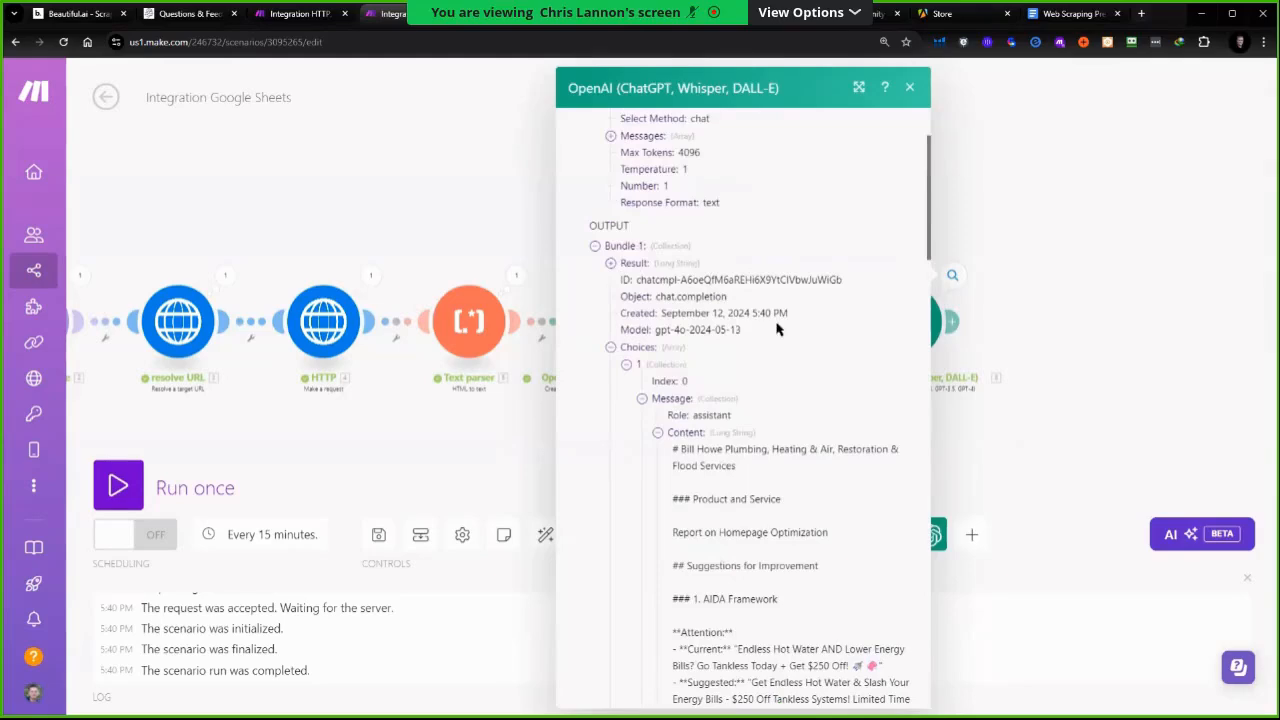
scroll(782, 430, down, 6)
scroll(620, 366, up, 3)
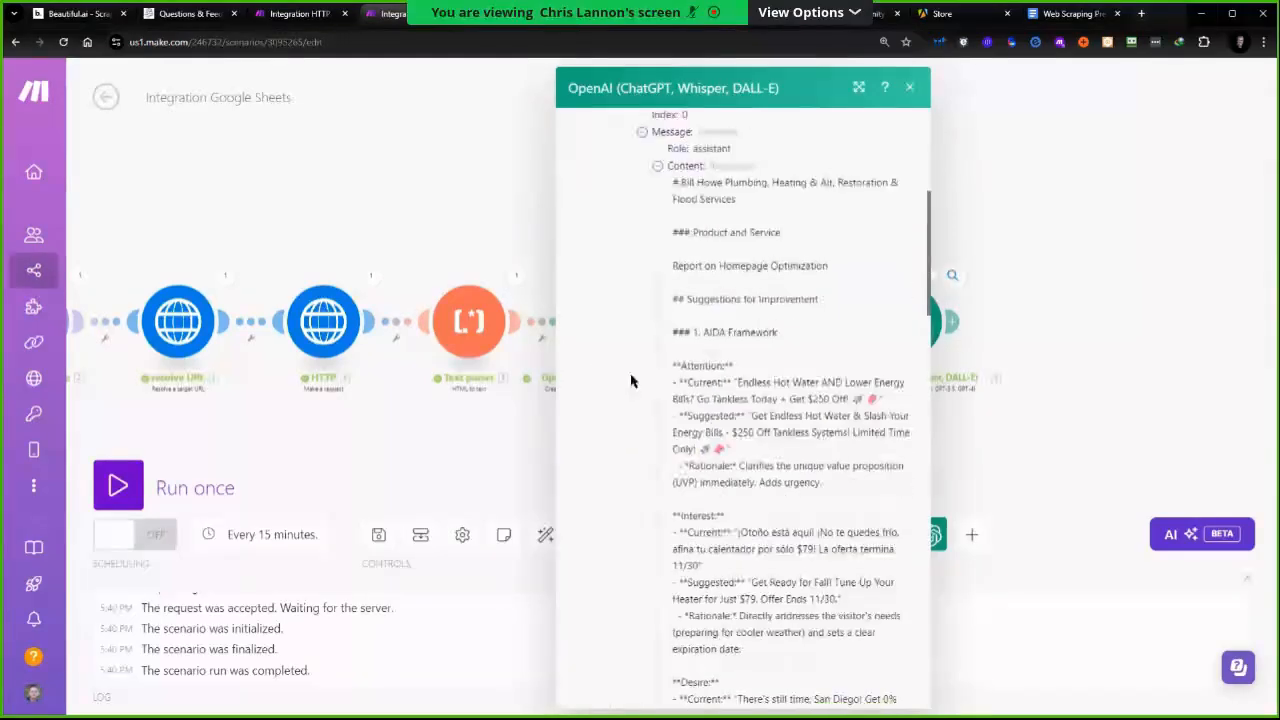
Clone the Google Sheets Update a Row module after checking the sheet
drag(1083, 320, 905, 345)
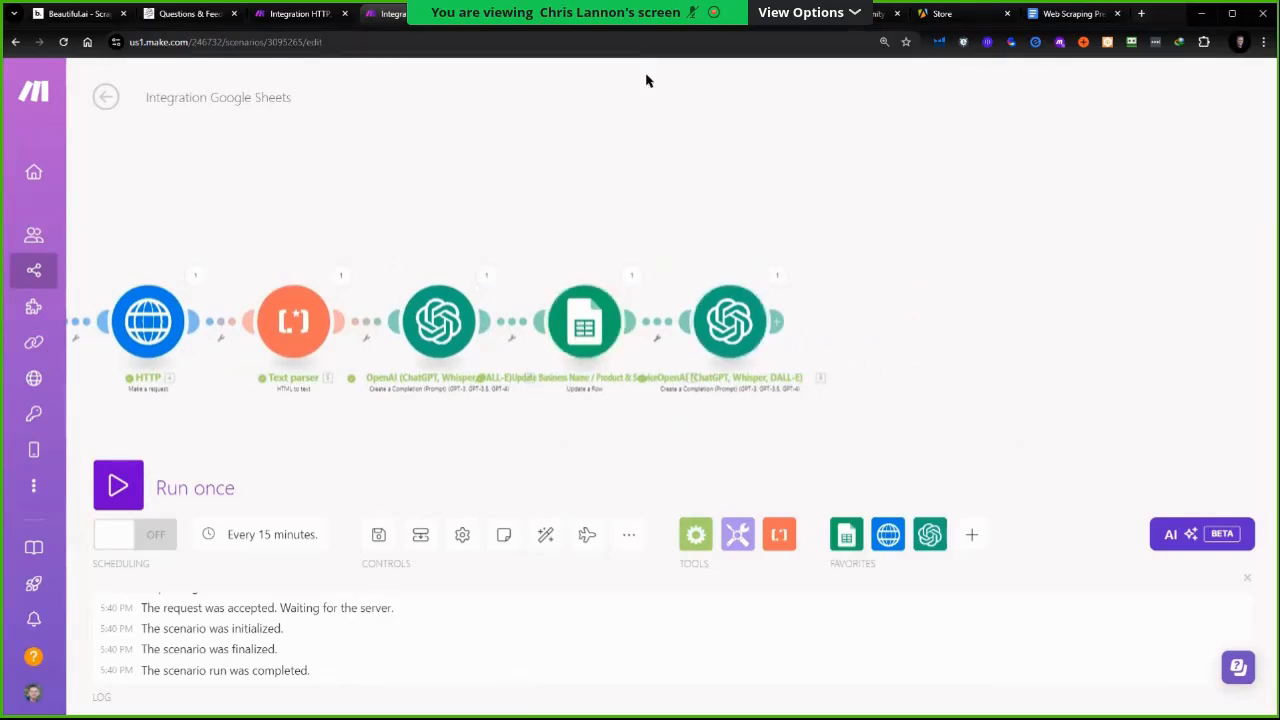
click(627, 24)
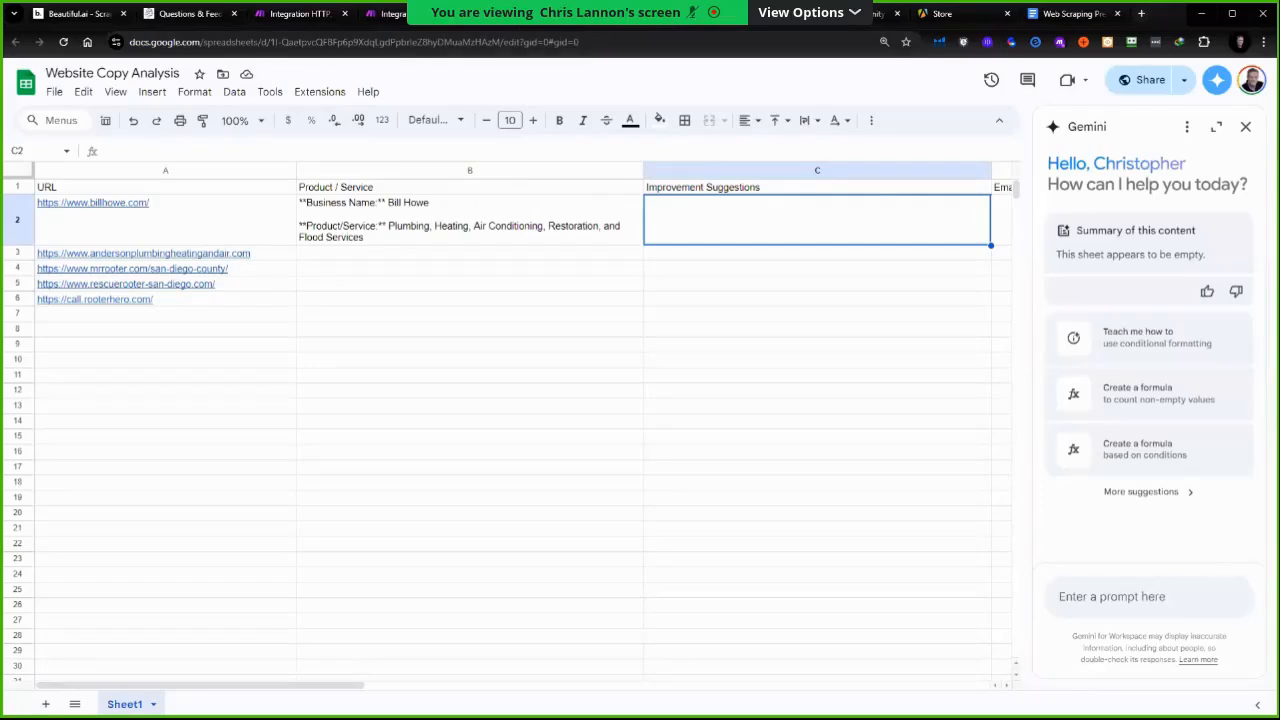
click(385, 13)
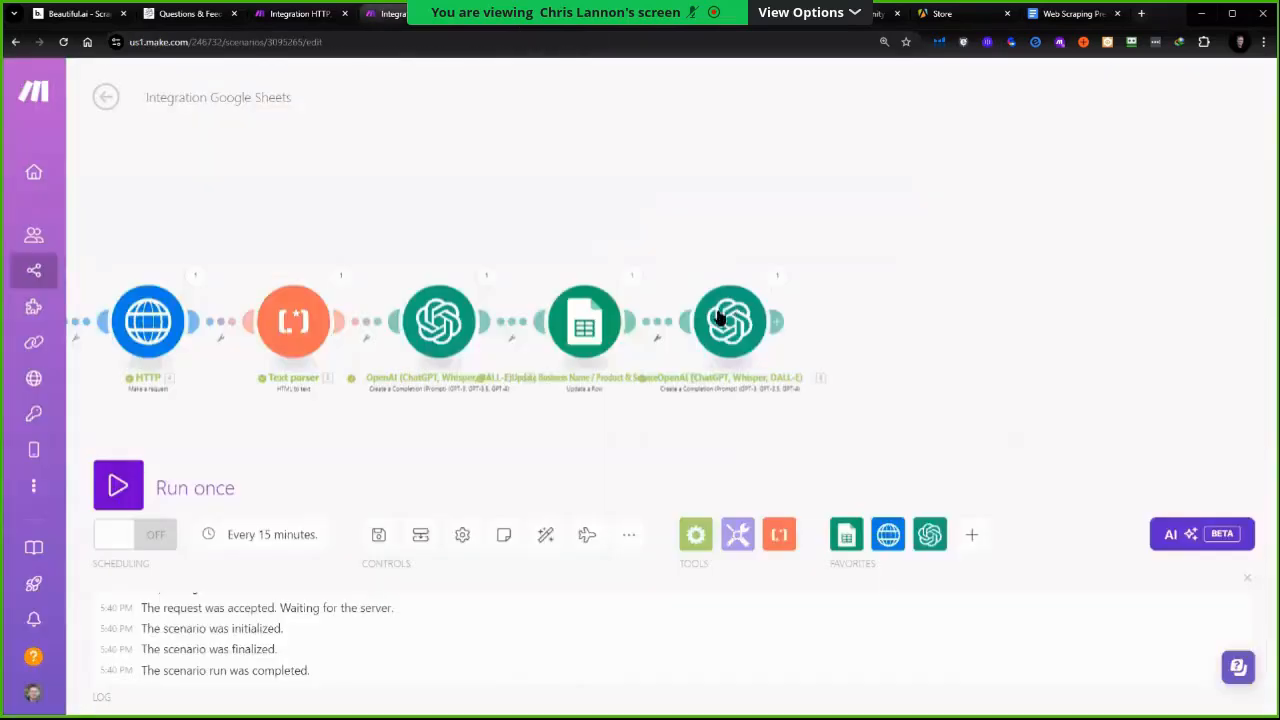
right_click(588, 330)
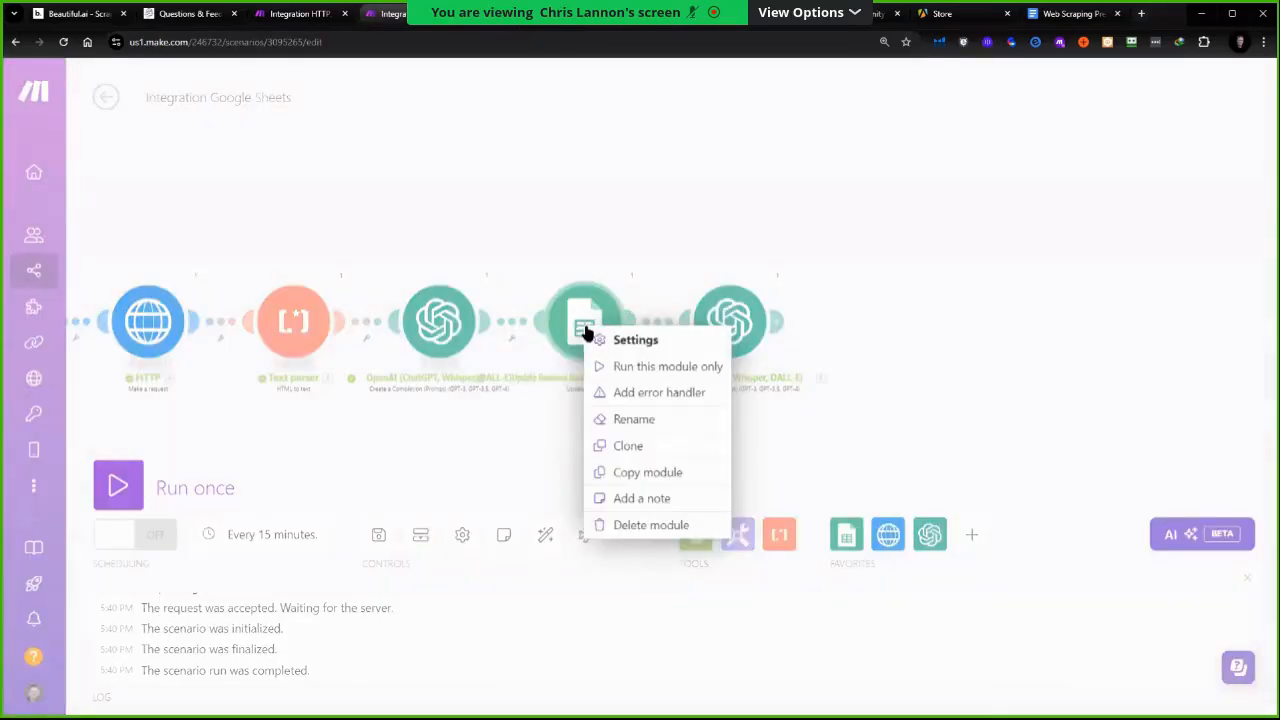
click(626, 446)
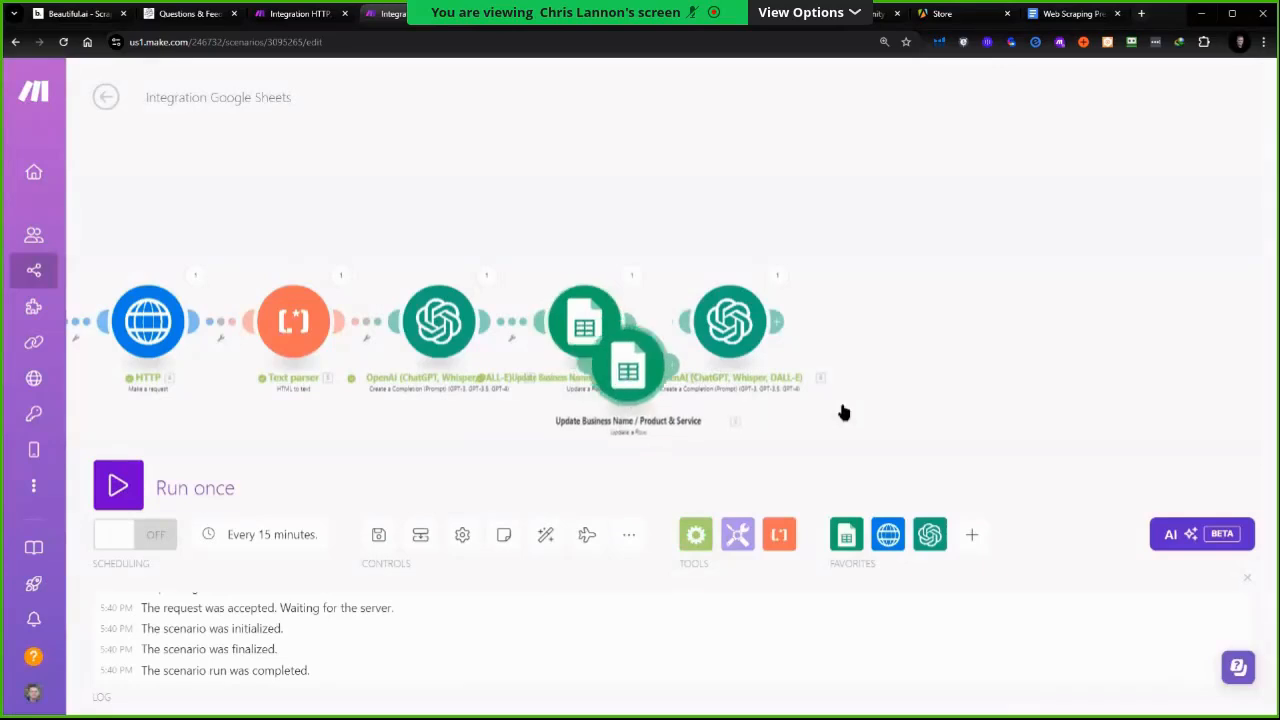
Attach the cloned sheet module after the last OpenAI module and rename it "Update report cell"
drag(886, 326, 886, 340)
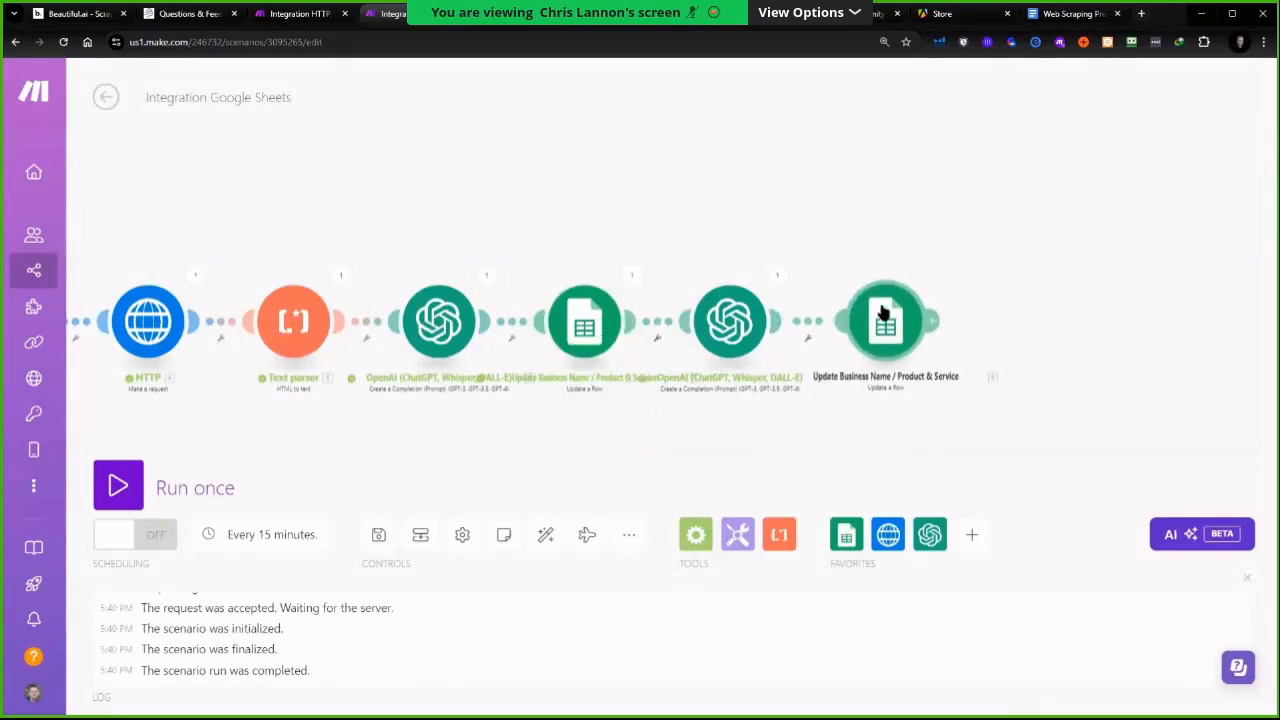
right_click(886, 336)
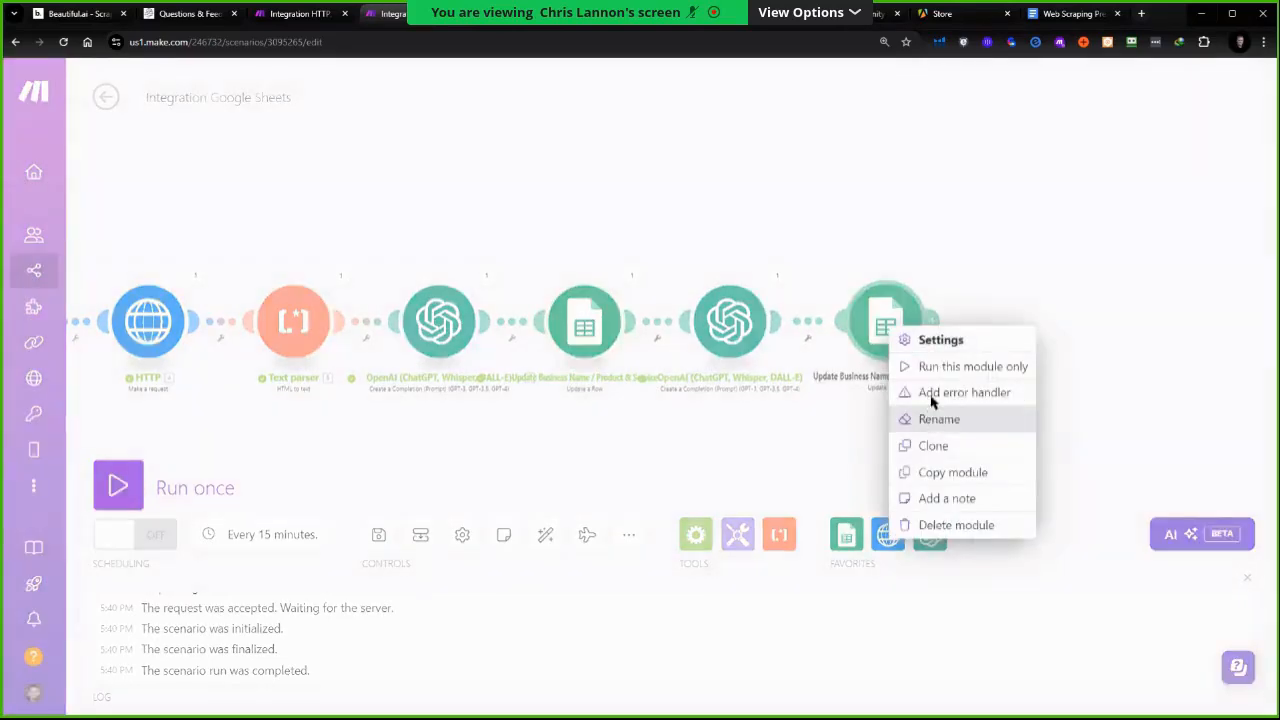
click(935, 419)
text(Update re)
text(p)
key(Return)
In the Update report cell module, remove the message-content mapping from column B and map the final OpenAI message content into column C
click(886, 321)
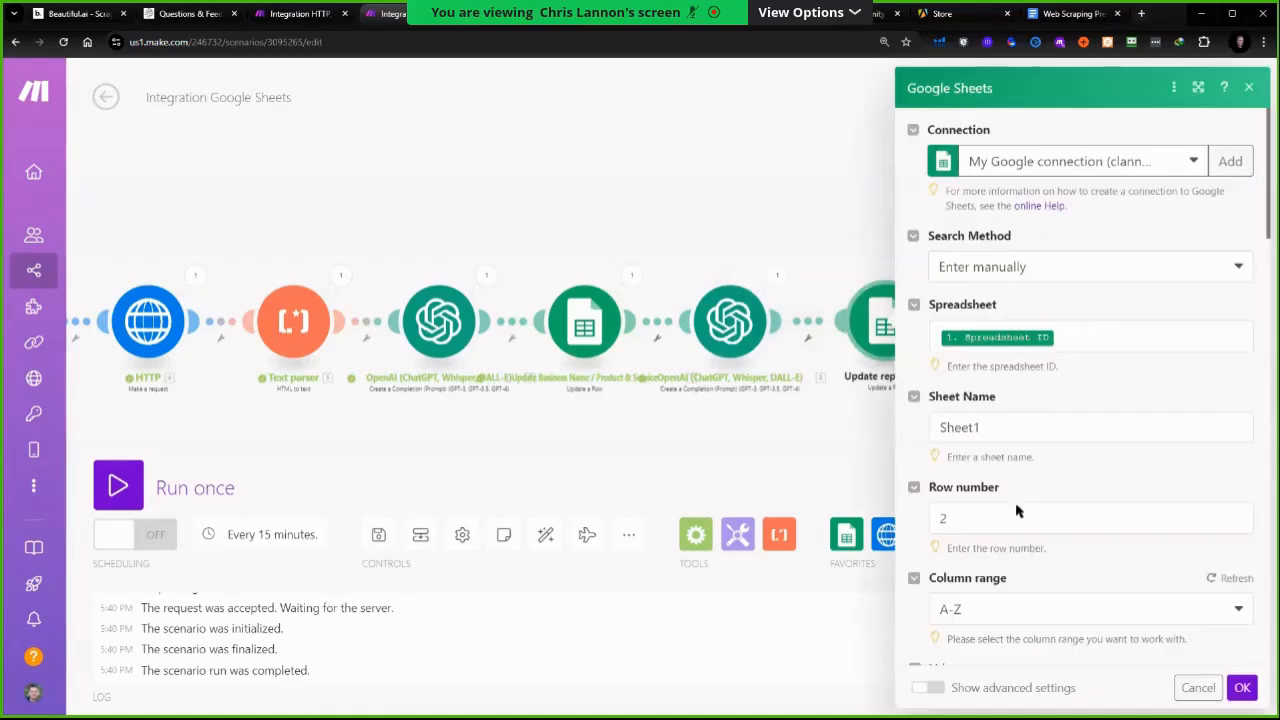
scroll(966, 506, down, 3)
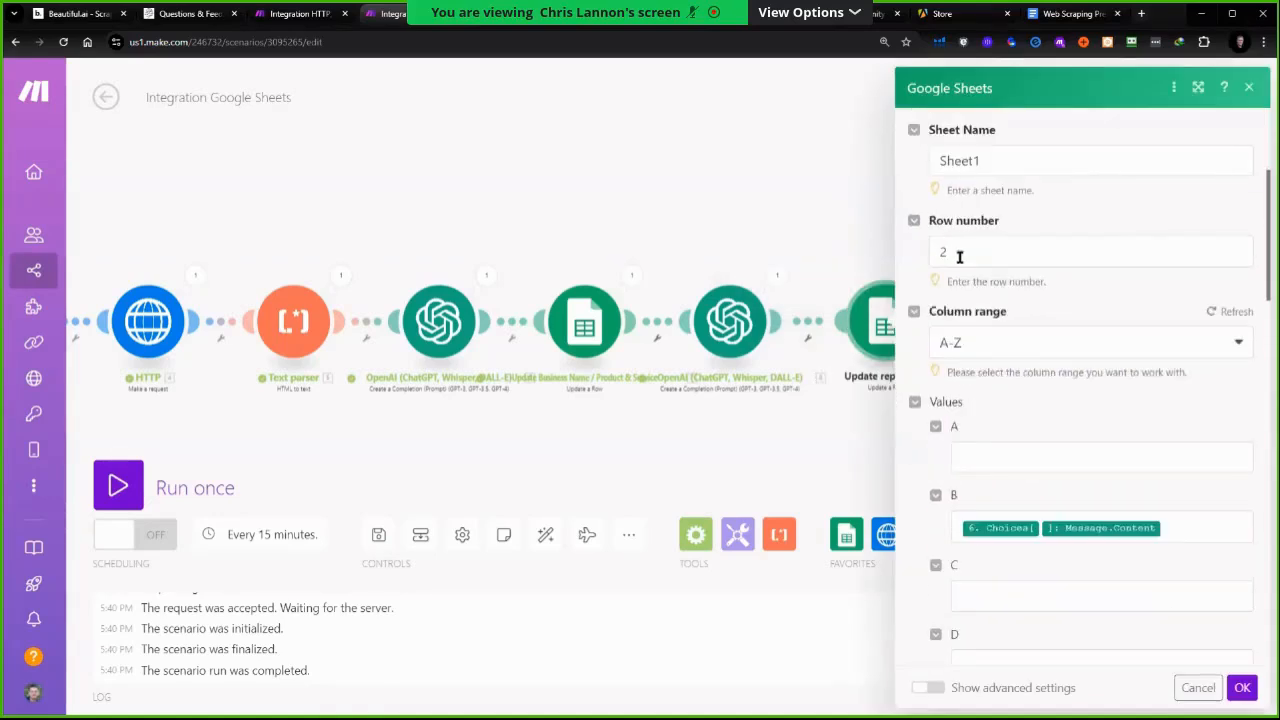
click(962, 256)
scroll(1150, 380, down, 2)
click(1160, 402)
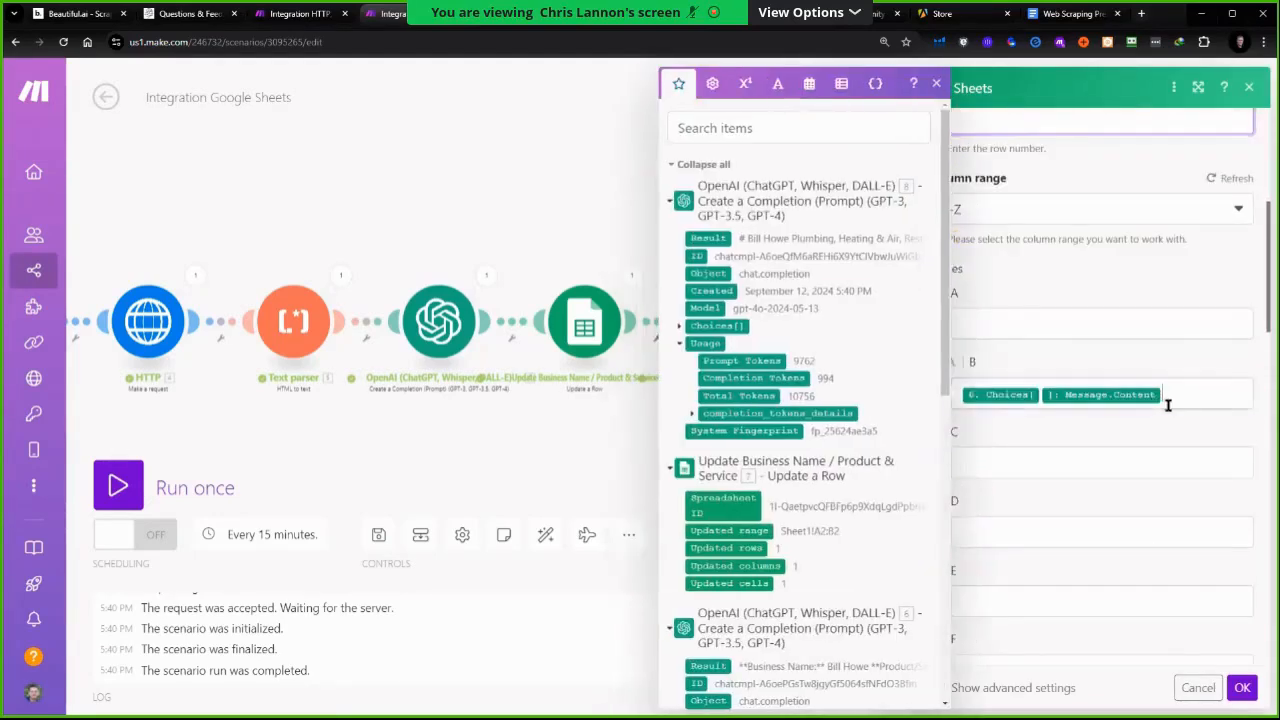
key(BackSpace)
key(BackSpace)
click(1000, 463)
click(876, 325)
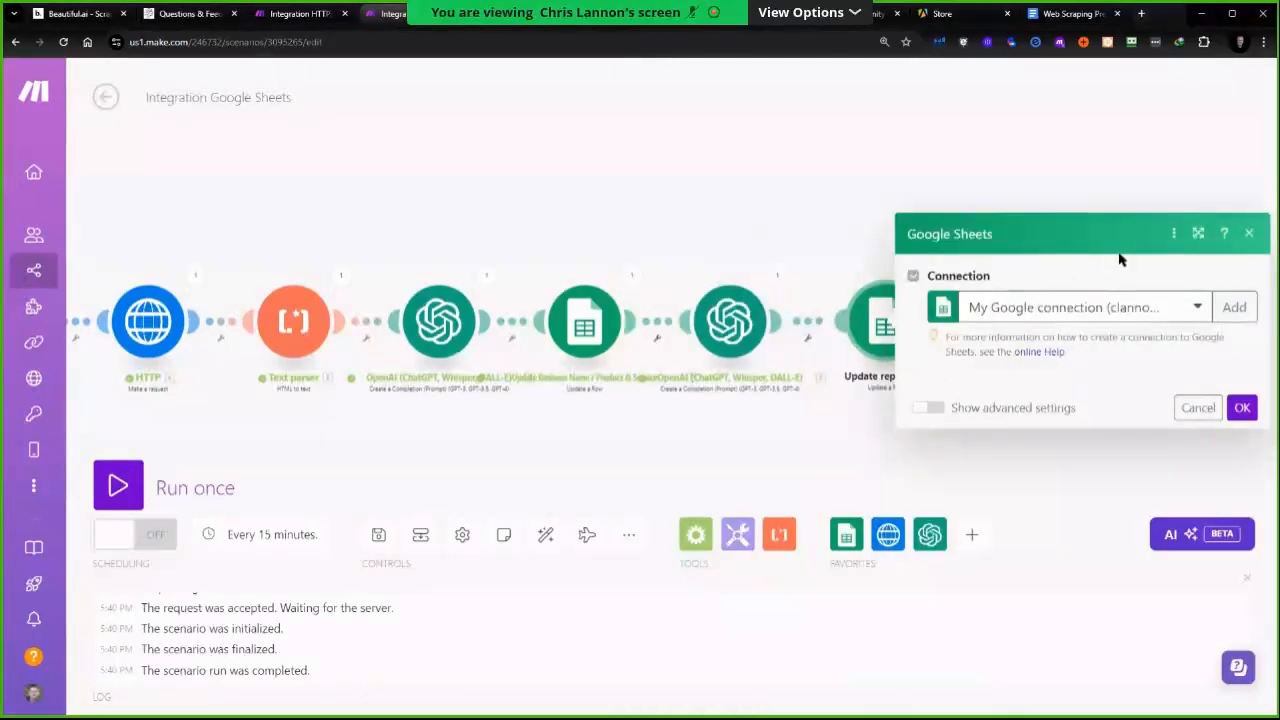
scroll(1045, 365, down, 4)
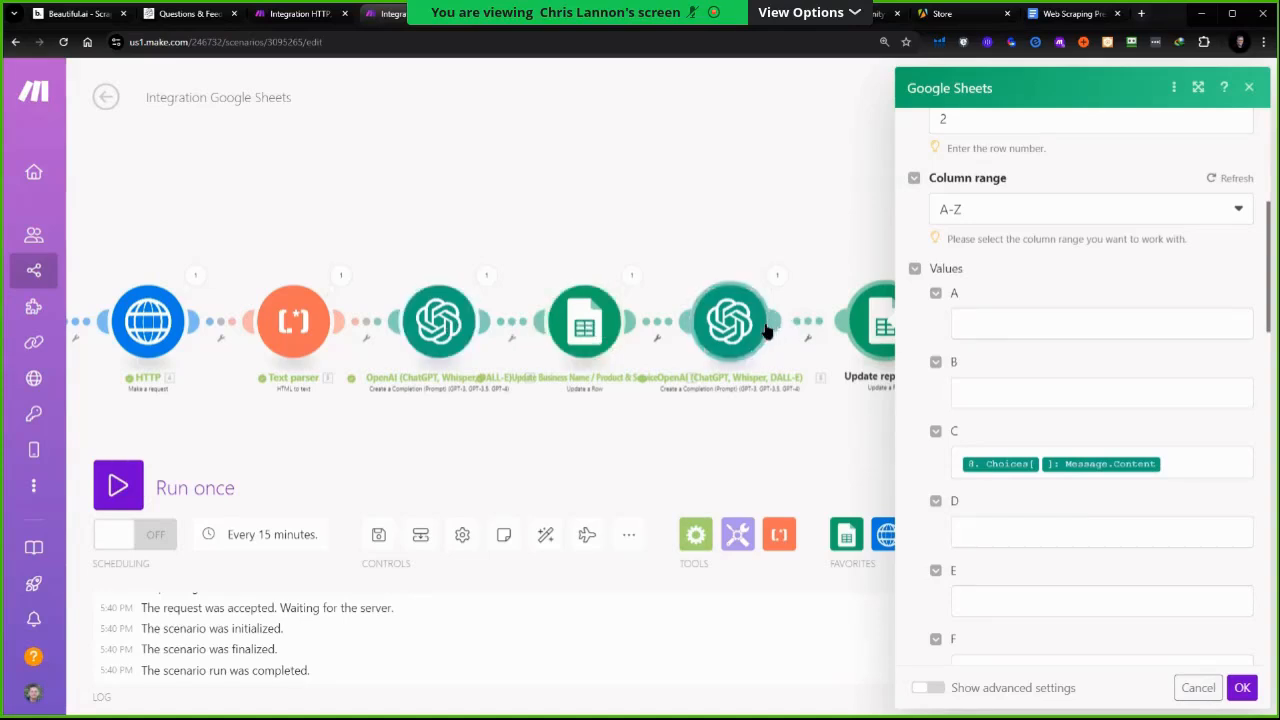
click(771, 403)
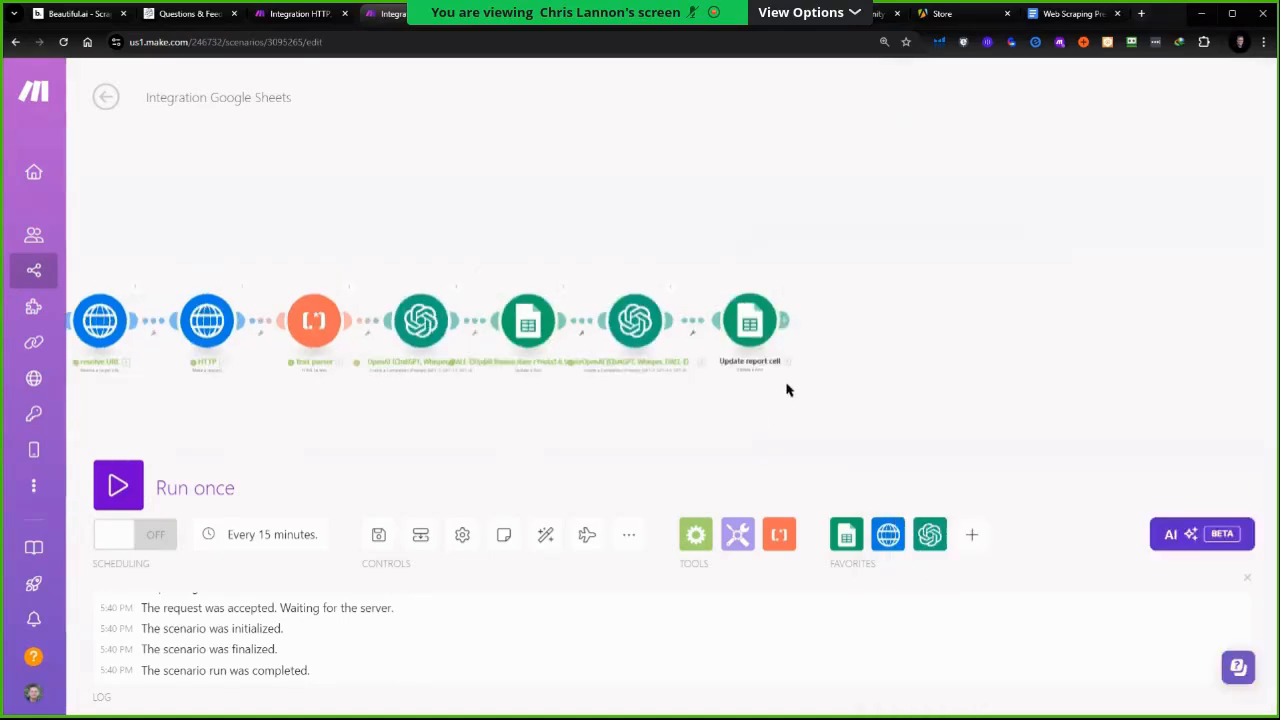
Add a Markdown to HTML module at the end, mapping the final OpenAI message content as its Markdown input
click(971, 534)
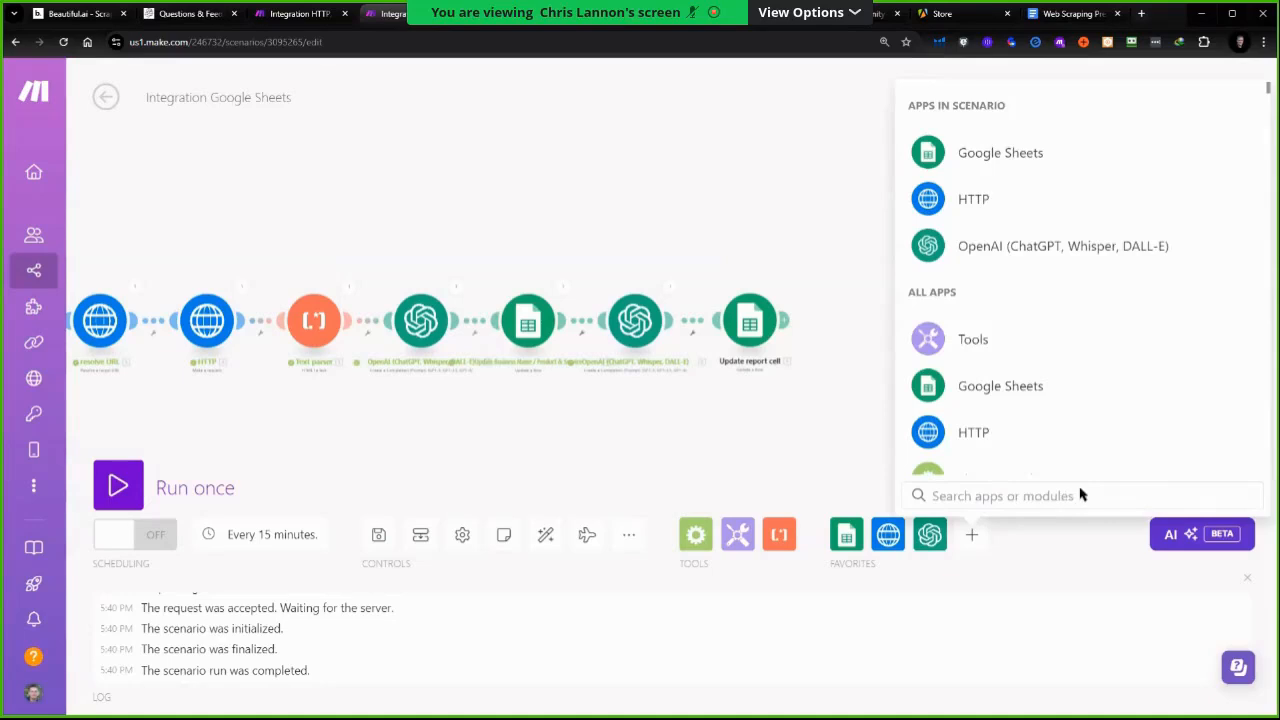
text(ma)
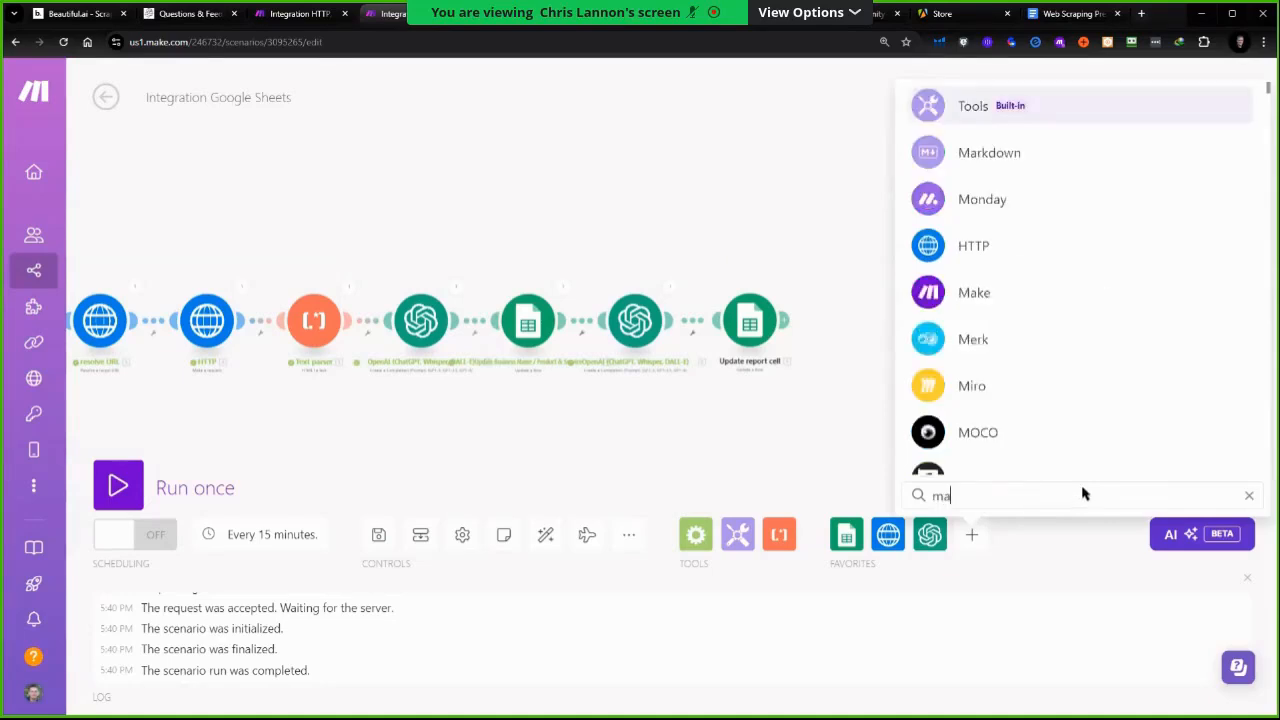
text(k)
key(BackSpace)
click(1008, 306)
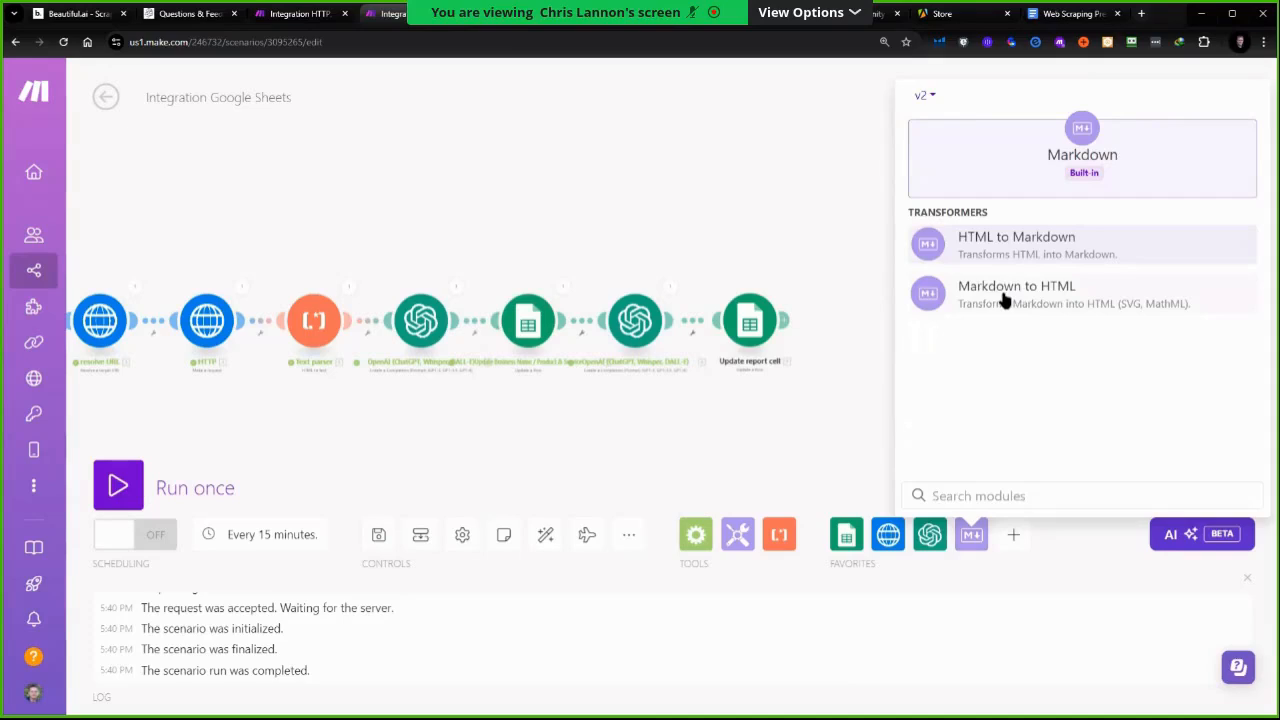
click(1004, 300)
click(655, 458)
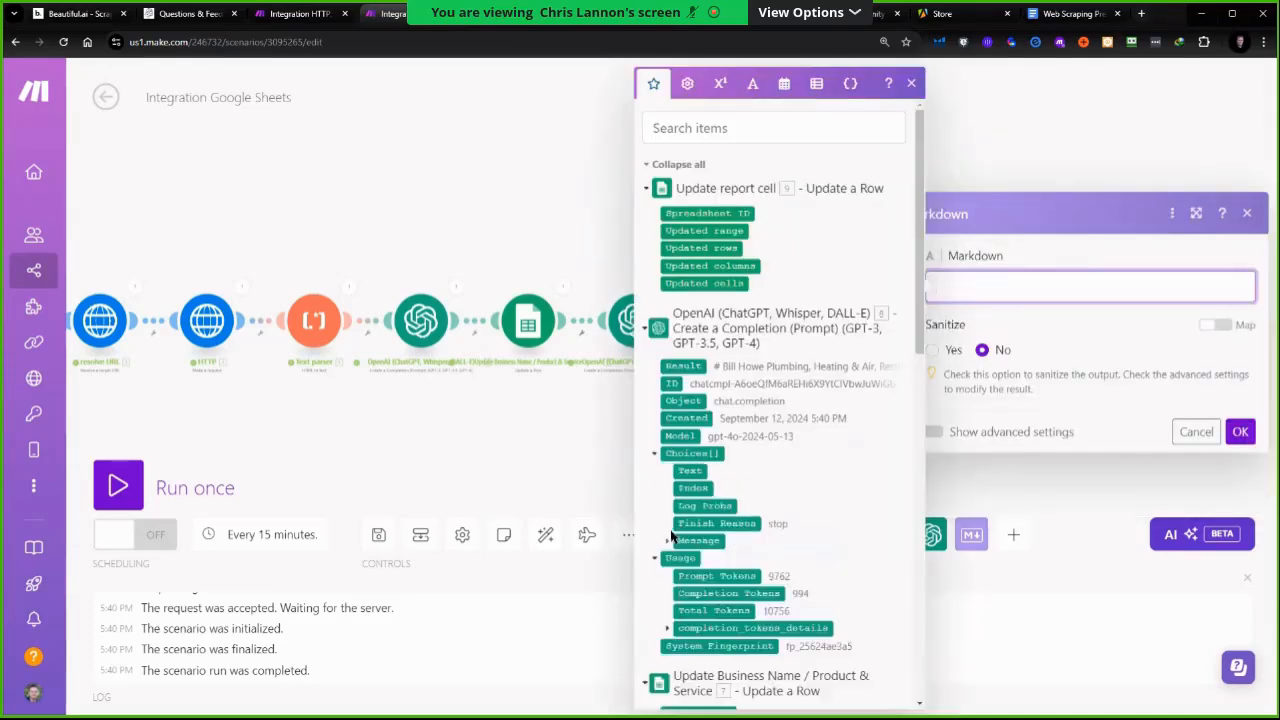
click(668, 540)
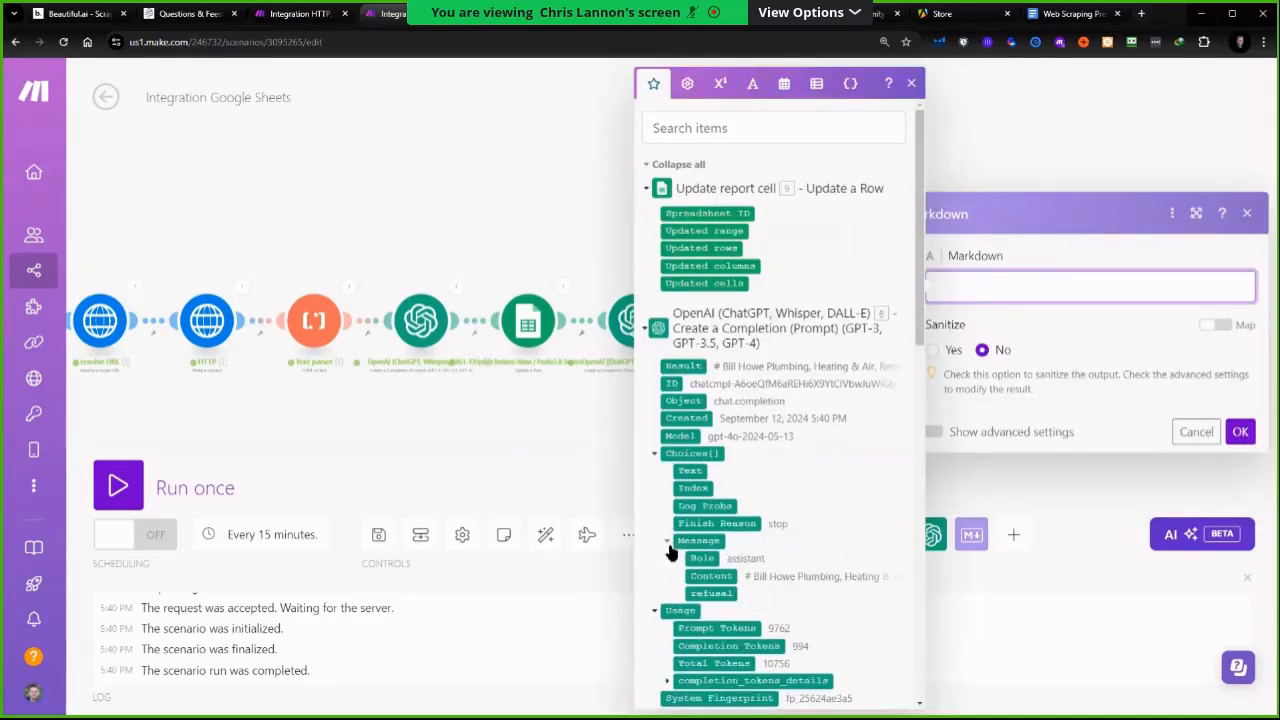
click(712, 577)
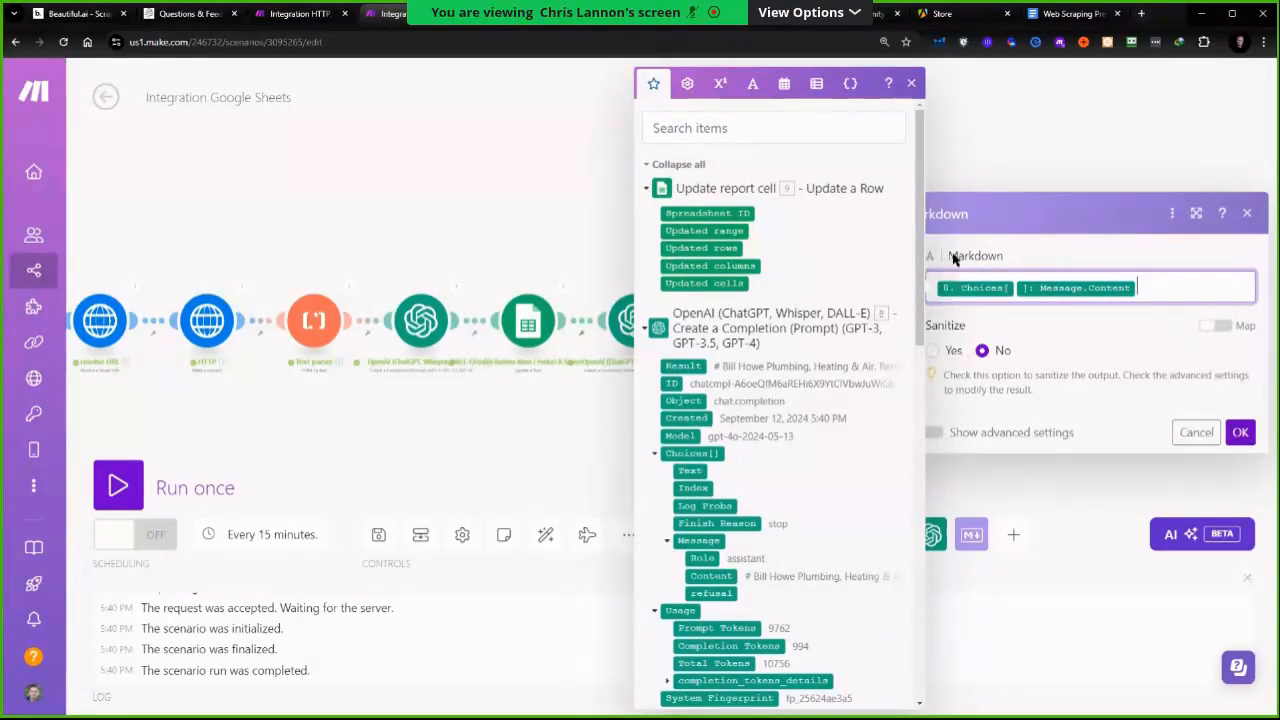
click(1239, 432)
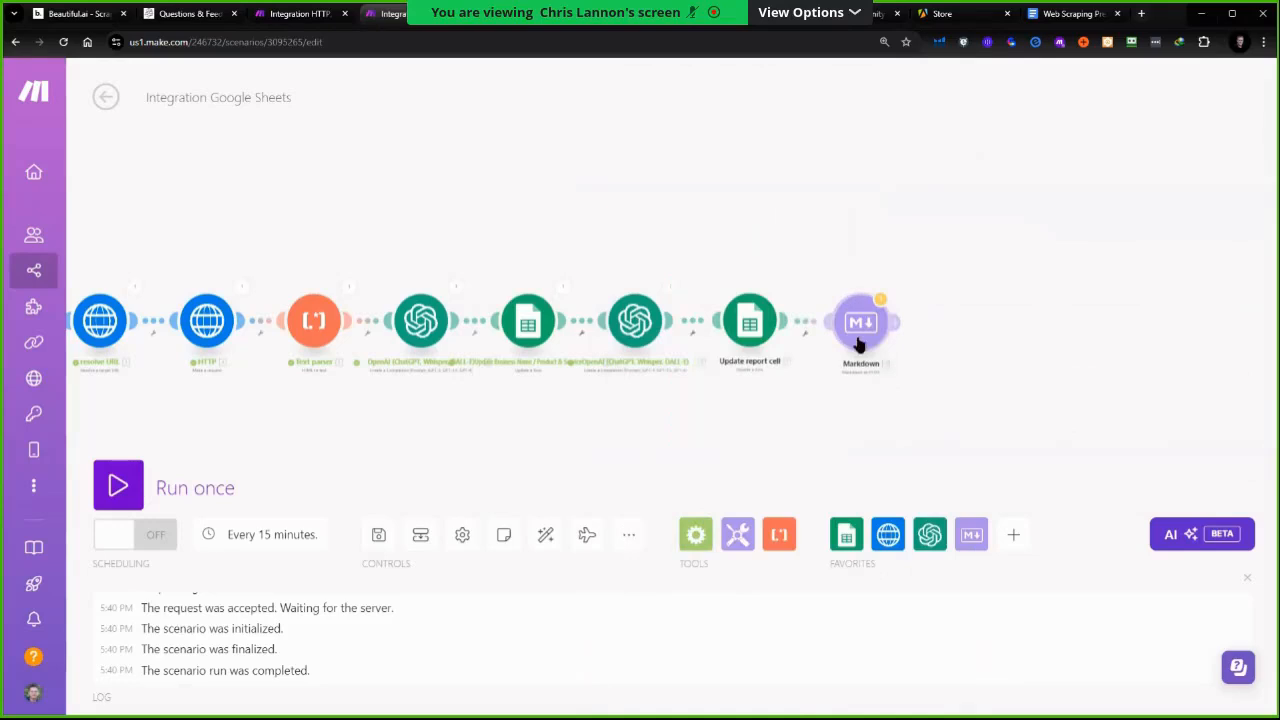
Add a Google Docs Create a Document module after the Markdown module
click(1013, 537)
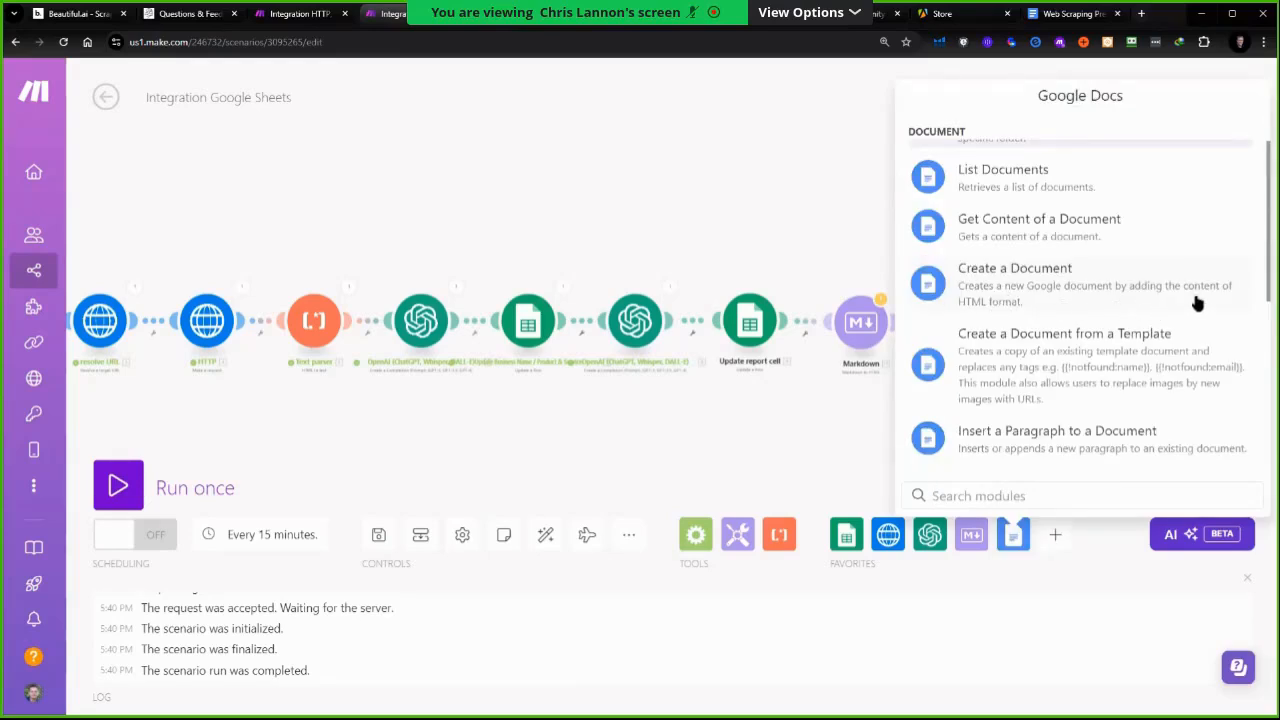
click(980, 278)
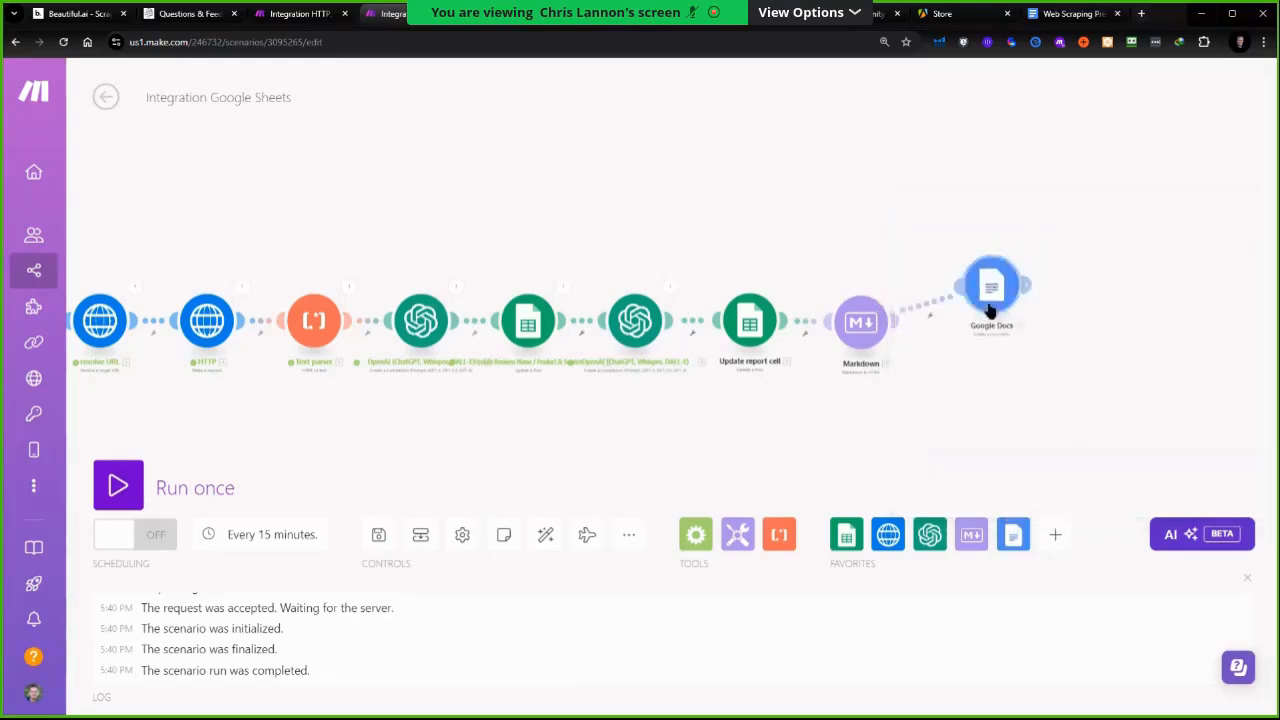
Browse the available mapped items from the earlier OpenAI and HTTP modules in the mapping panel
scroll(1055, 497, down, 10)
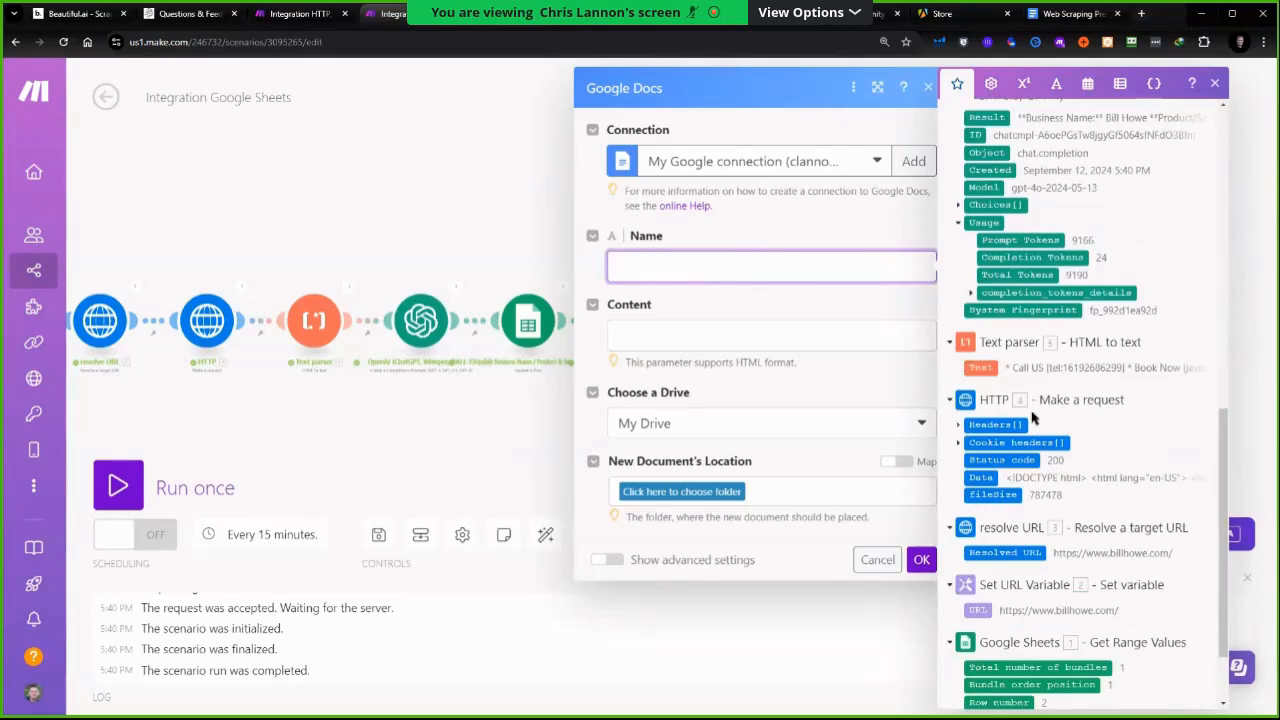
scroll(1028, 368, up, 5)
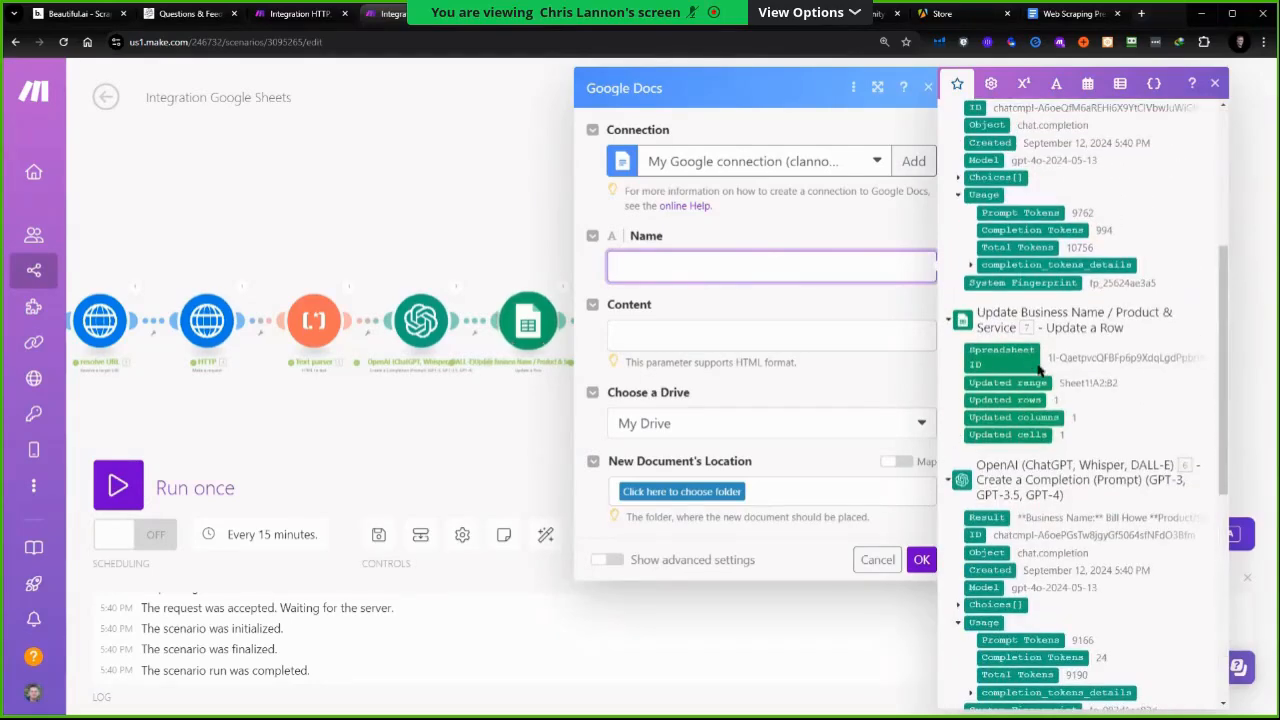
scroll(1108, 368, down, 4)
scroll(1100, 380, down, 2)
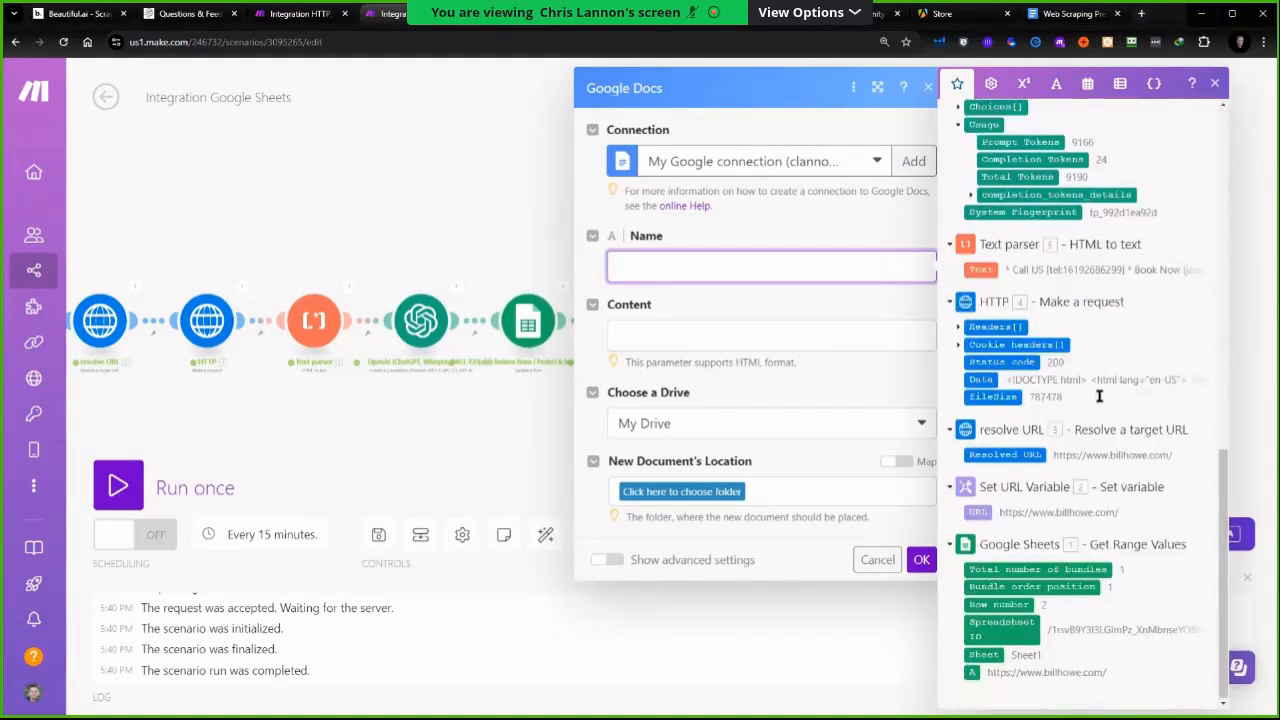
scroll(1098, 560, up, 7)
scroll(1106, 395, down, 2)
scroll(1103, 400, up, 5)
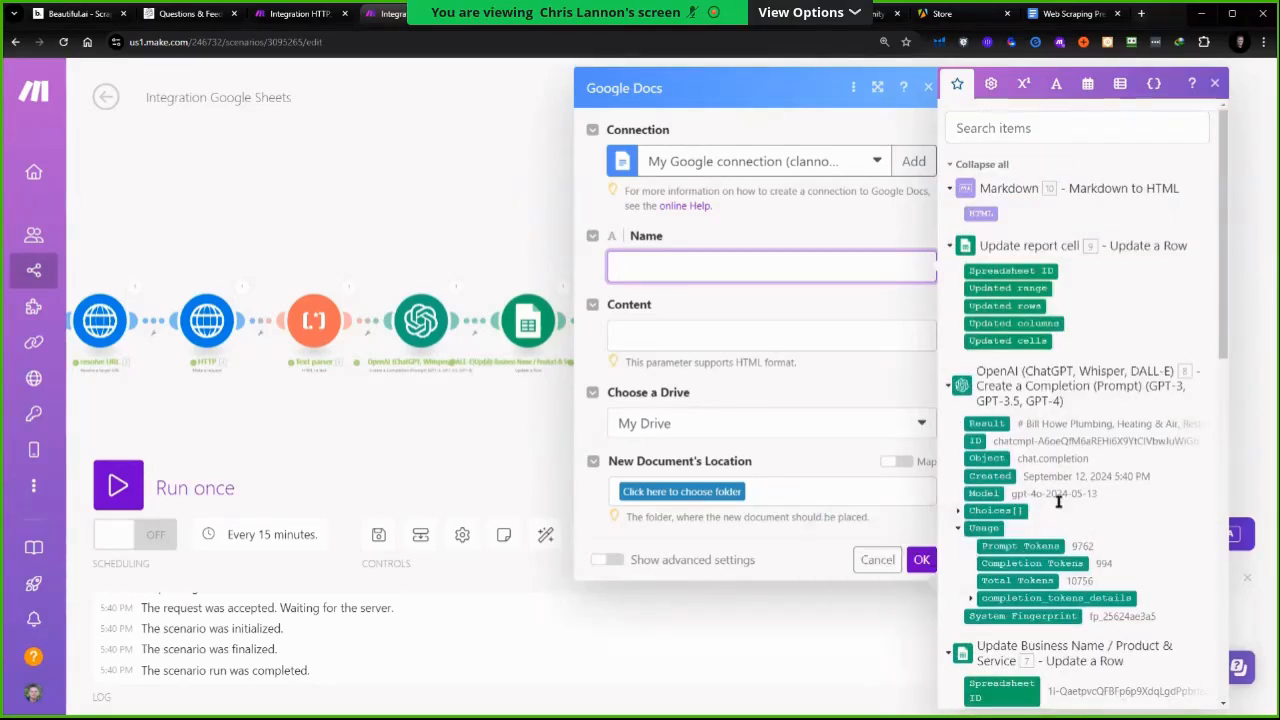
scroll(1060, 450, down, 2)
click(958, 378)
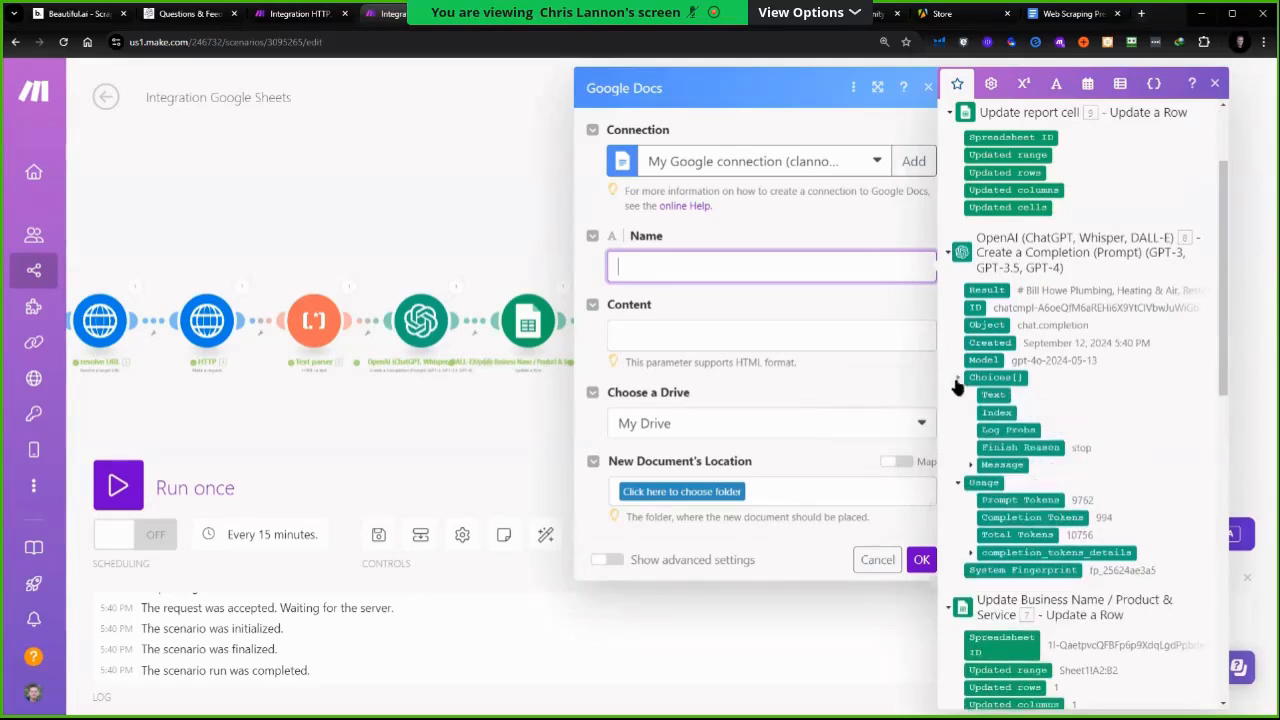
click(969, 465)
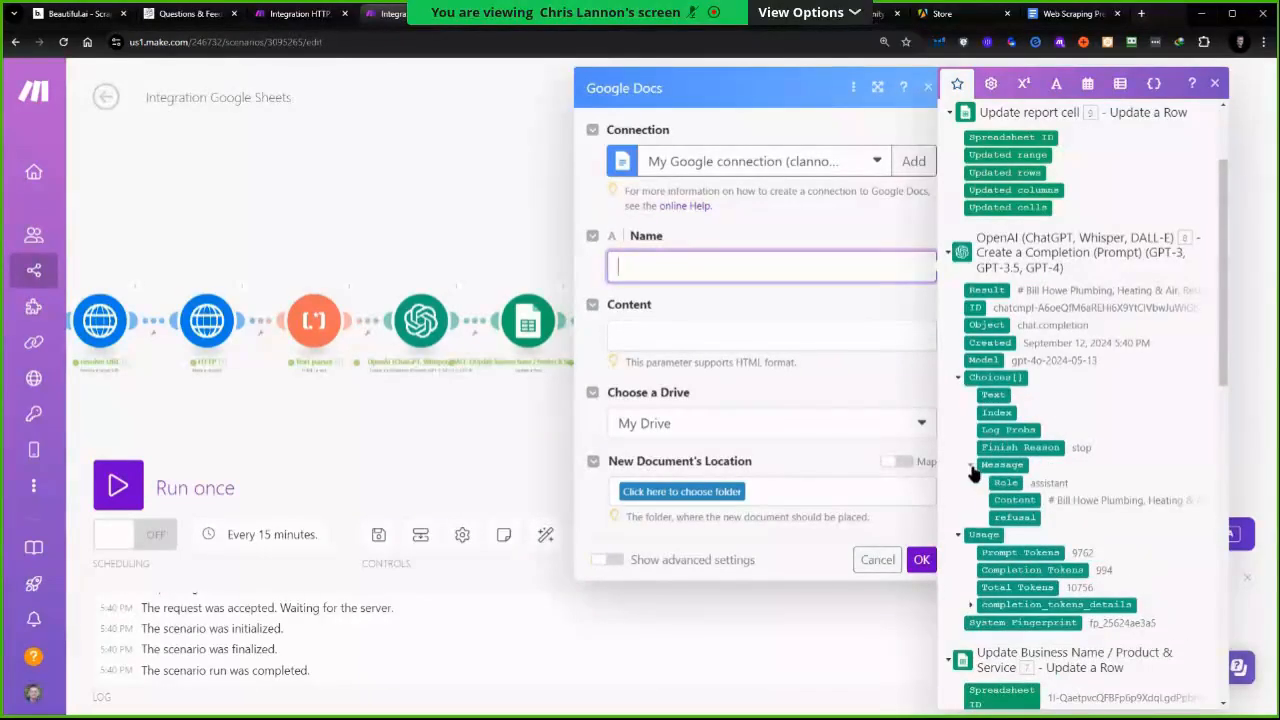
scroll(1064, 512, down, 5)
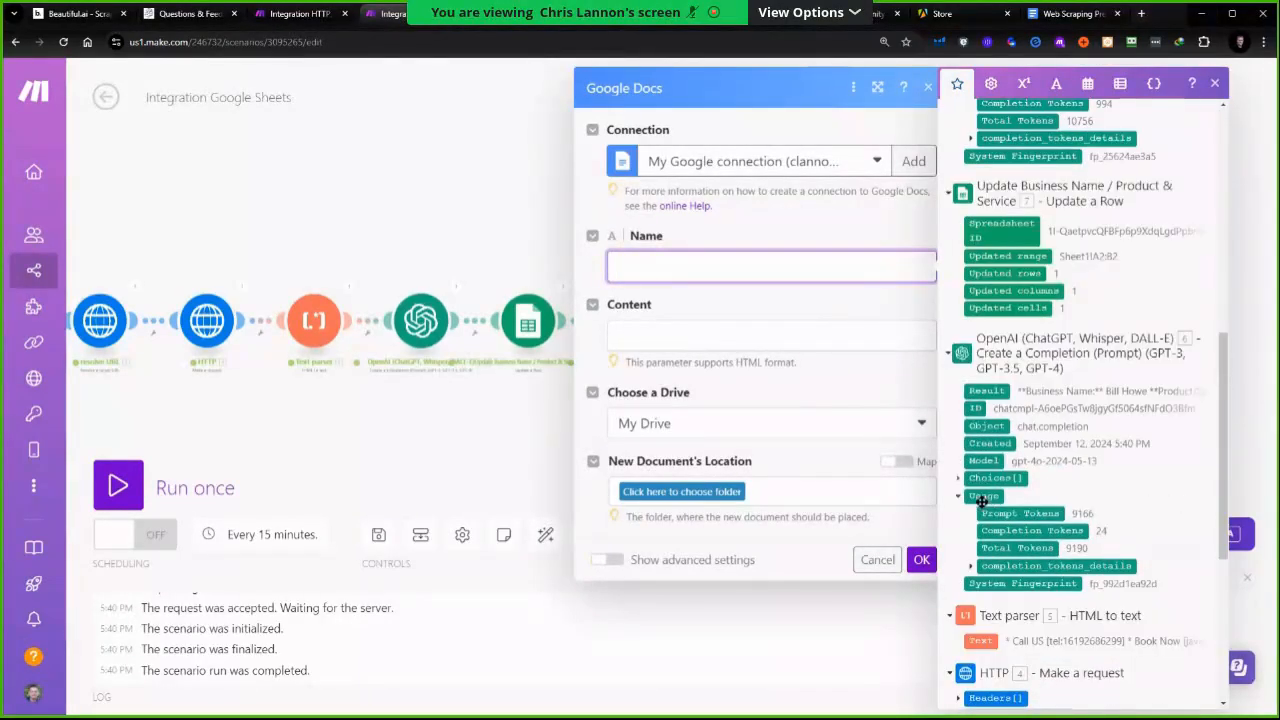
click(958, 479)
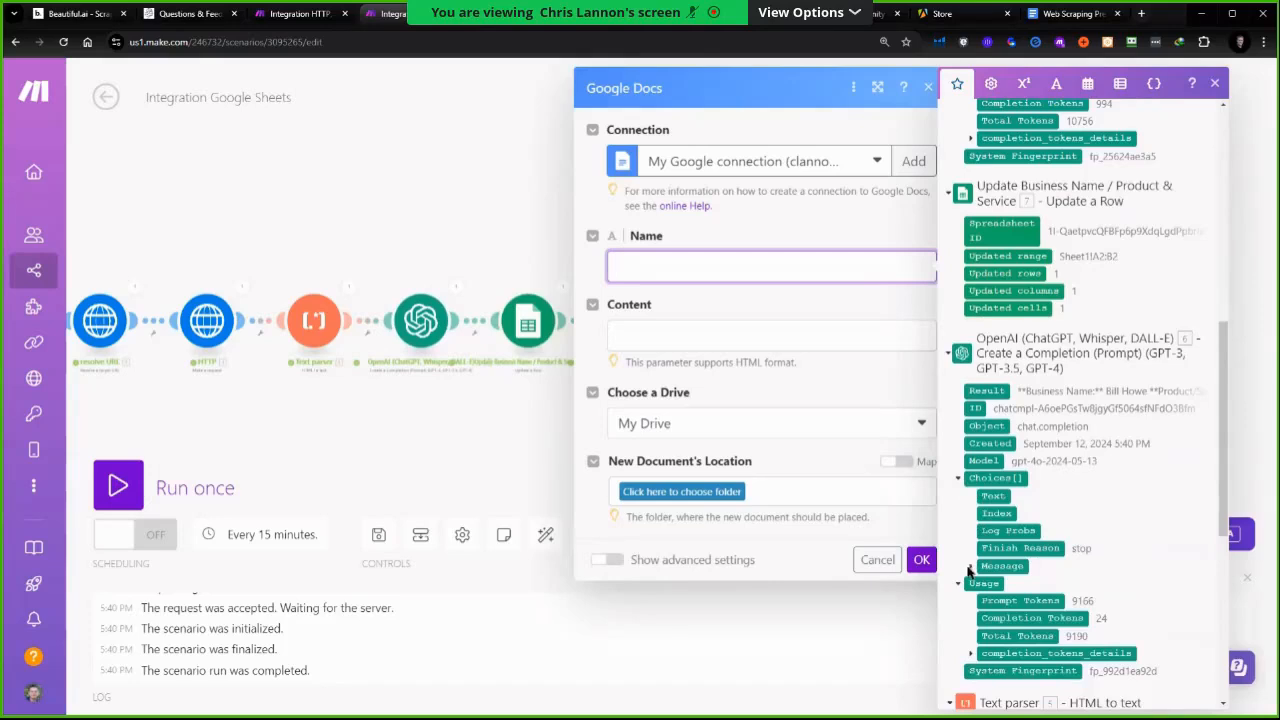
click(970, 566)
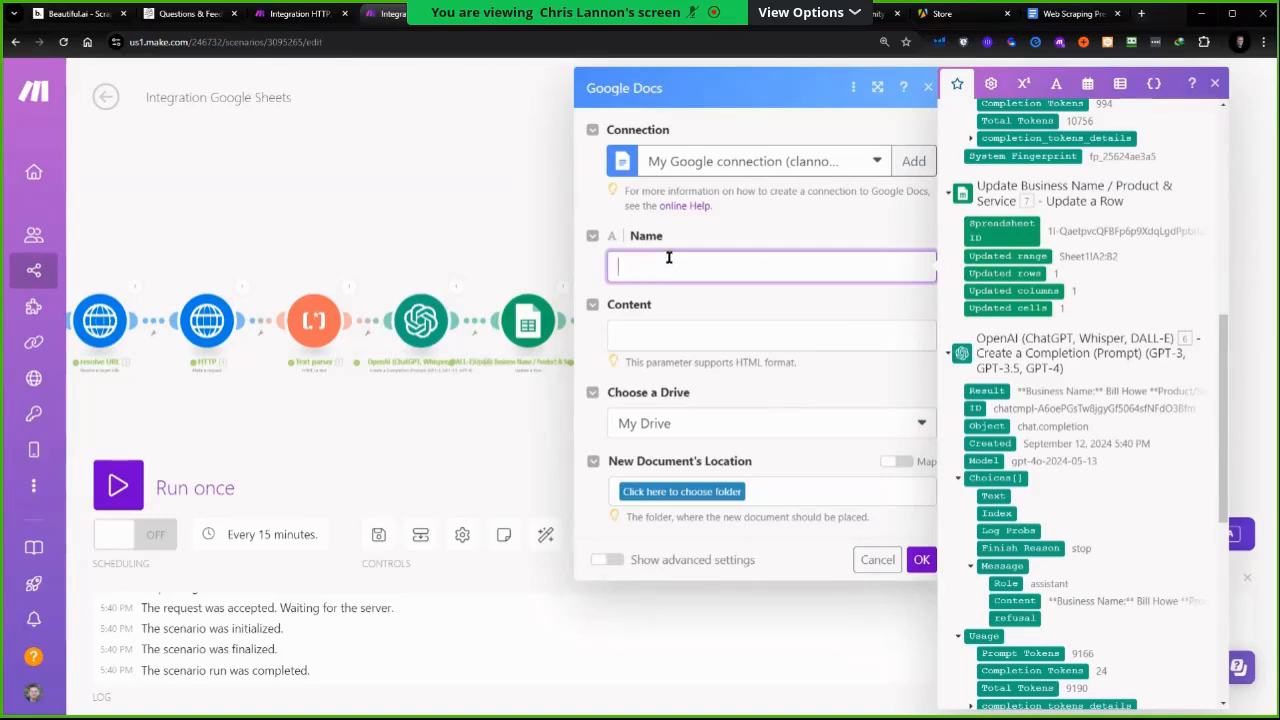
Name the new document demo-document
key(BackSpace)
key(BackSpace)
text(demo-document)
Set the document content to an html and body skeleton with the Markdown module's HTML output inside the body
click(656, 337)
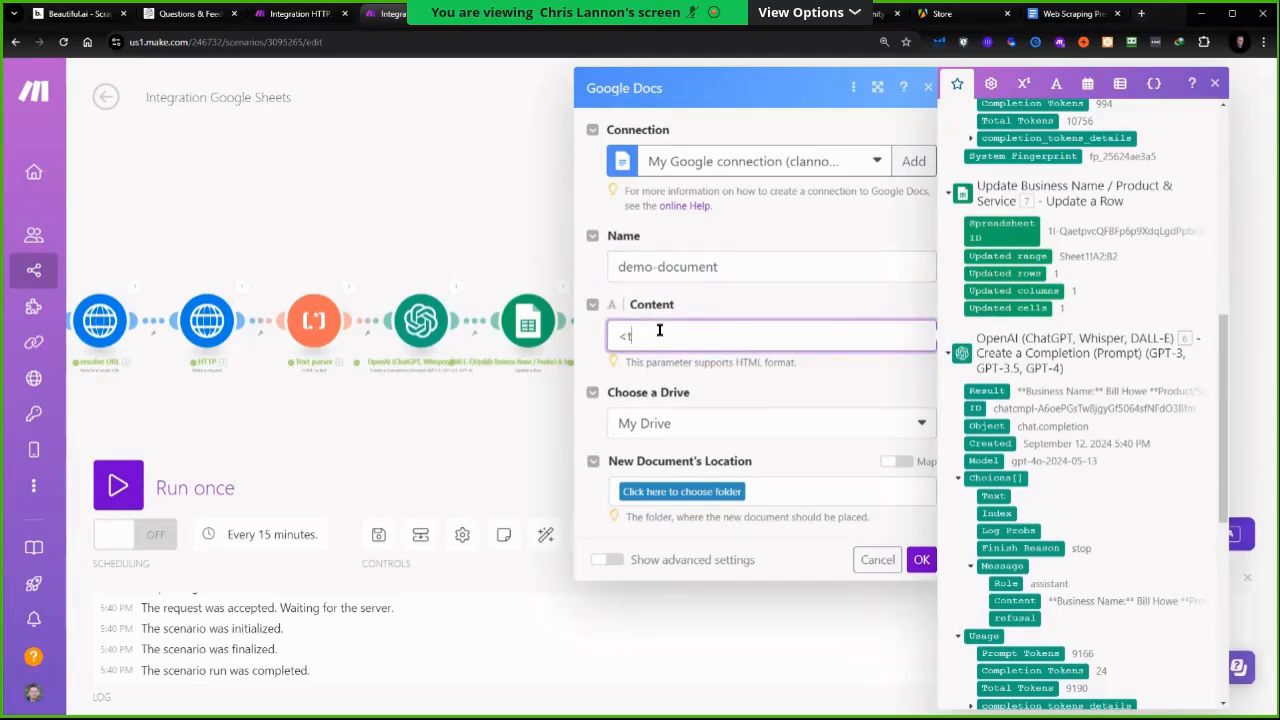
text(<html>)
key(Return)
text(<body>)
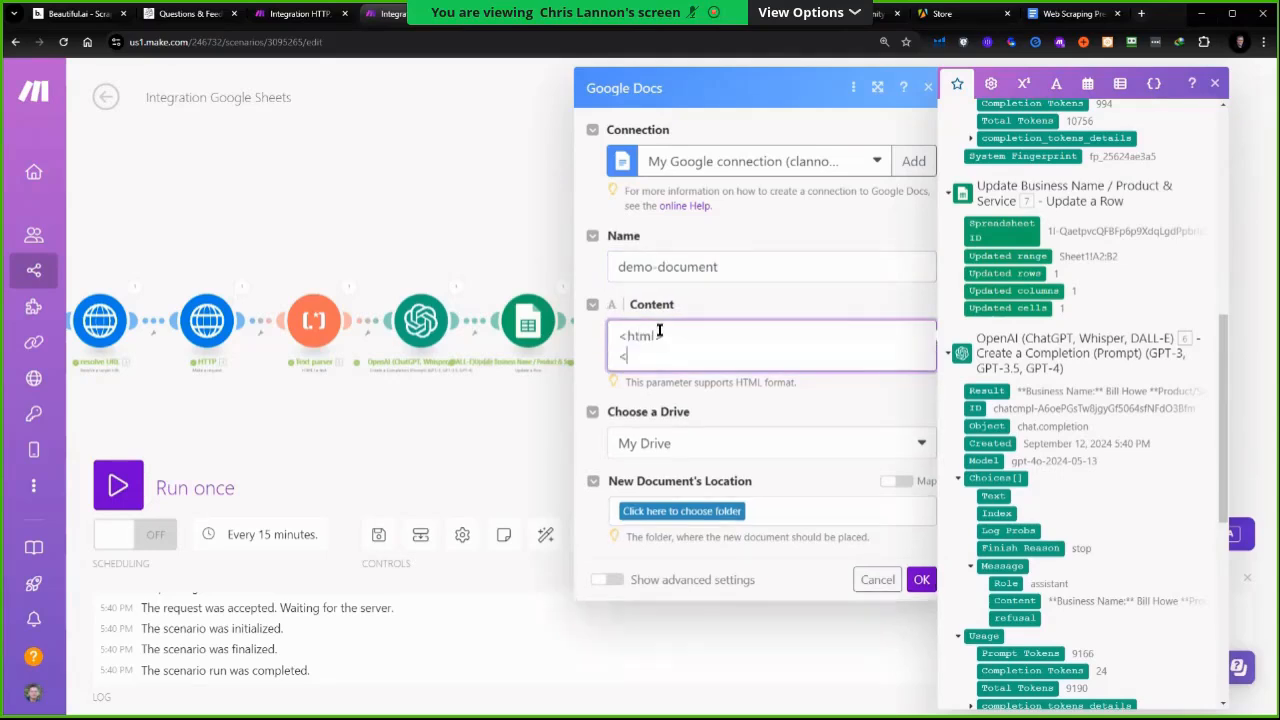
key(Return)
text(</body>)
key(Return)
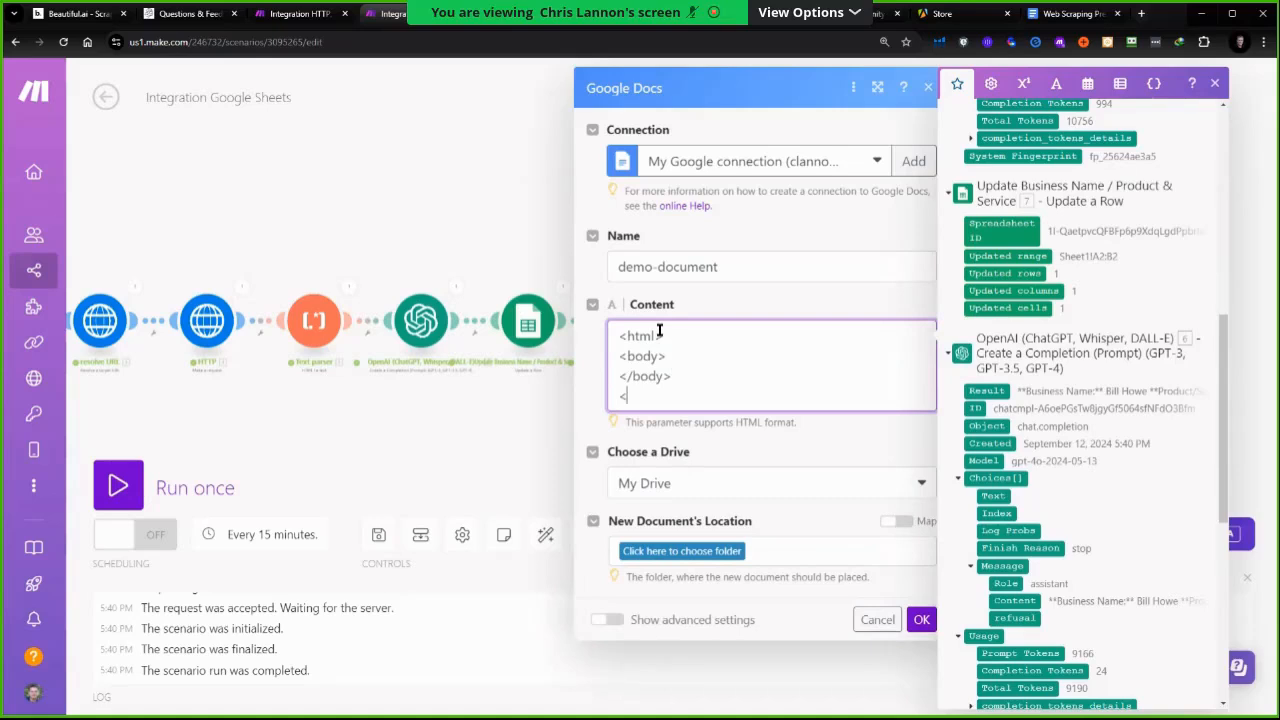
text(</htm)
click(679, 358)
key(Return)
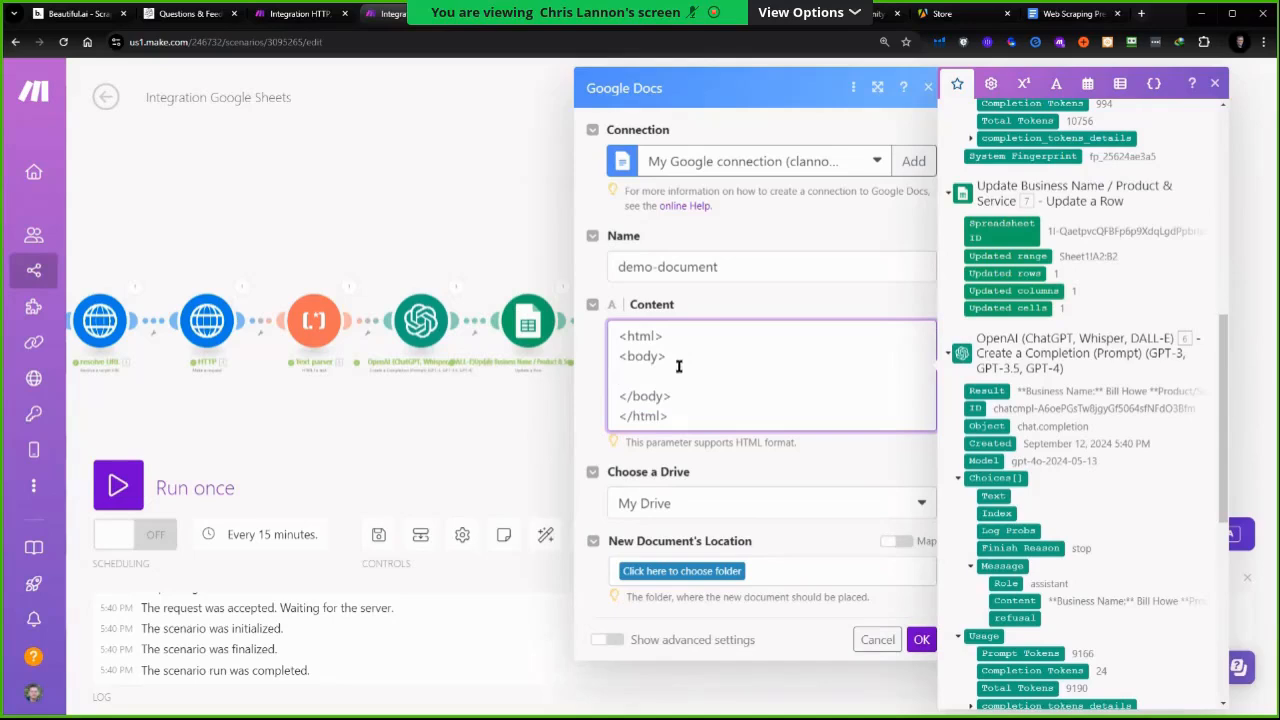
scroll(1013, 279, up, 8)
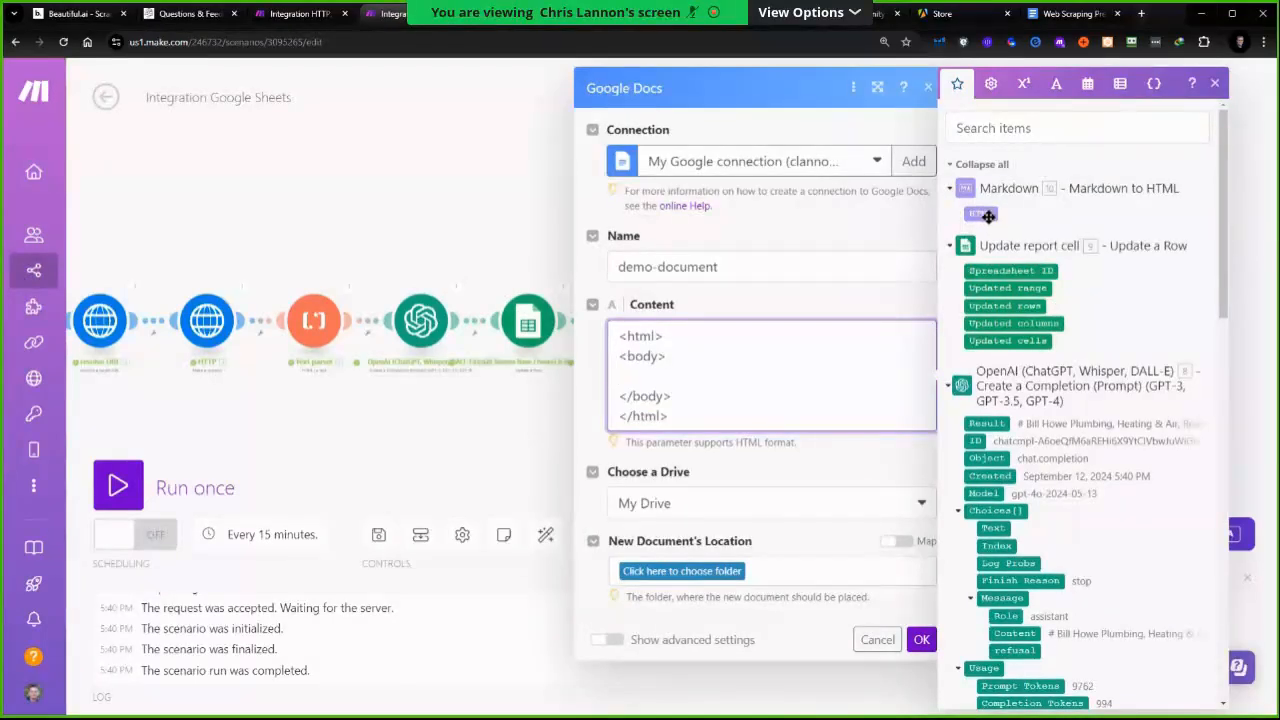
click(988, 217)
Set the new document's location to the CAIO Community folder and save the module
click(708, 572)
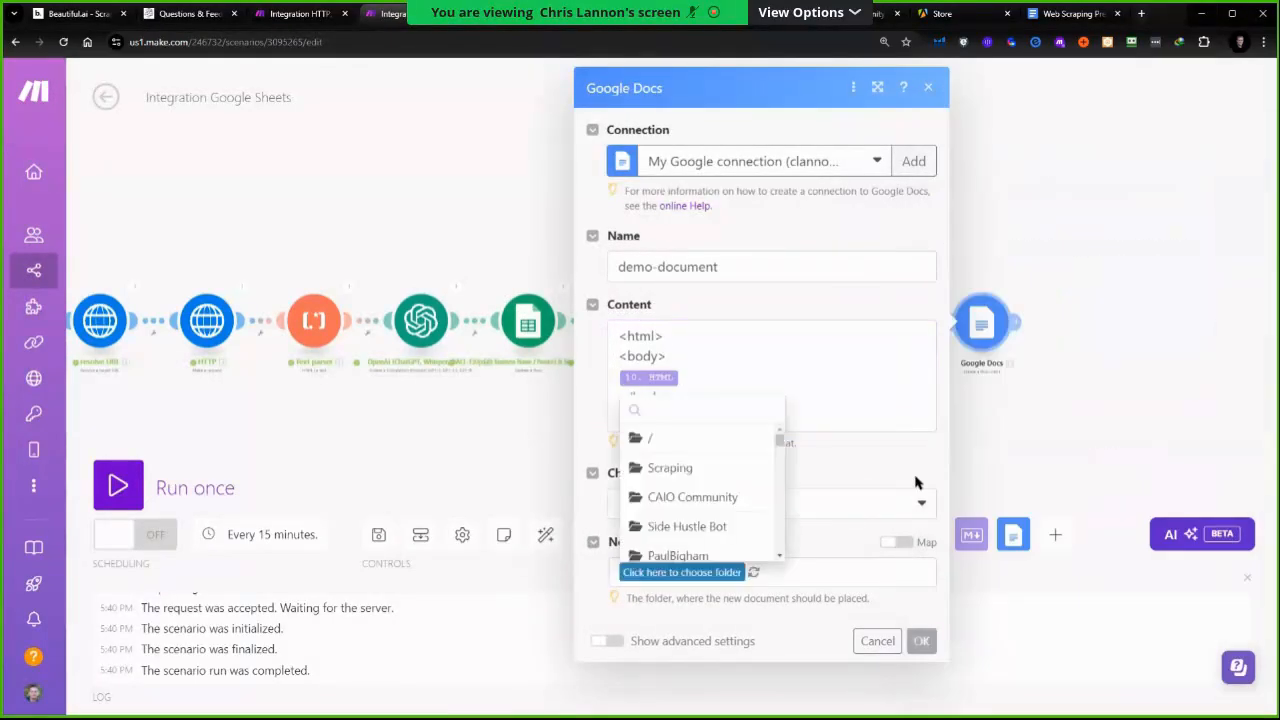
click(716, 505)
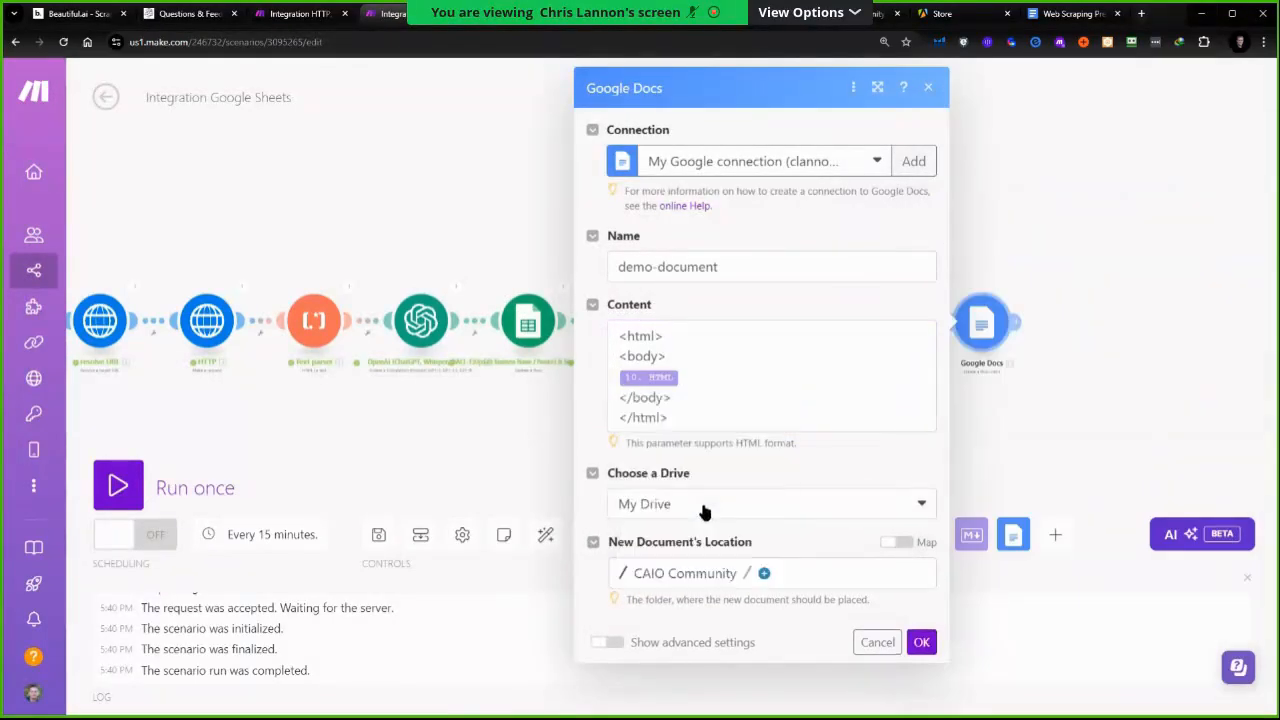
click(764, 574)
click(921, 642)
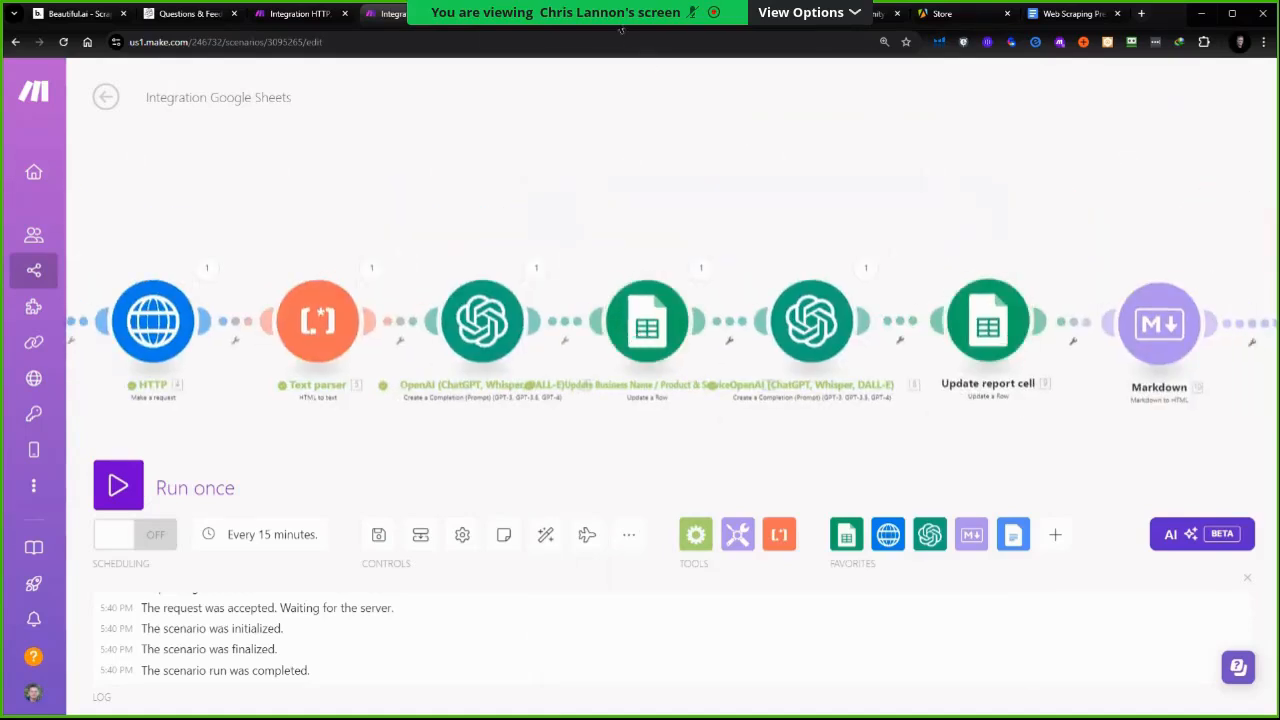
Switch to the Website Copy Analysis spreadsheet tab
click(588, 14)
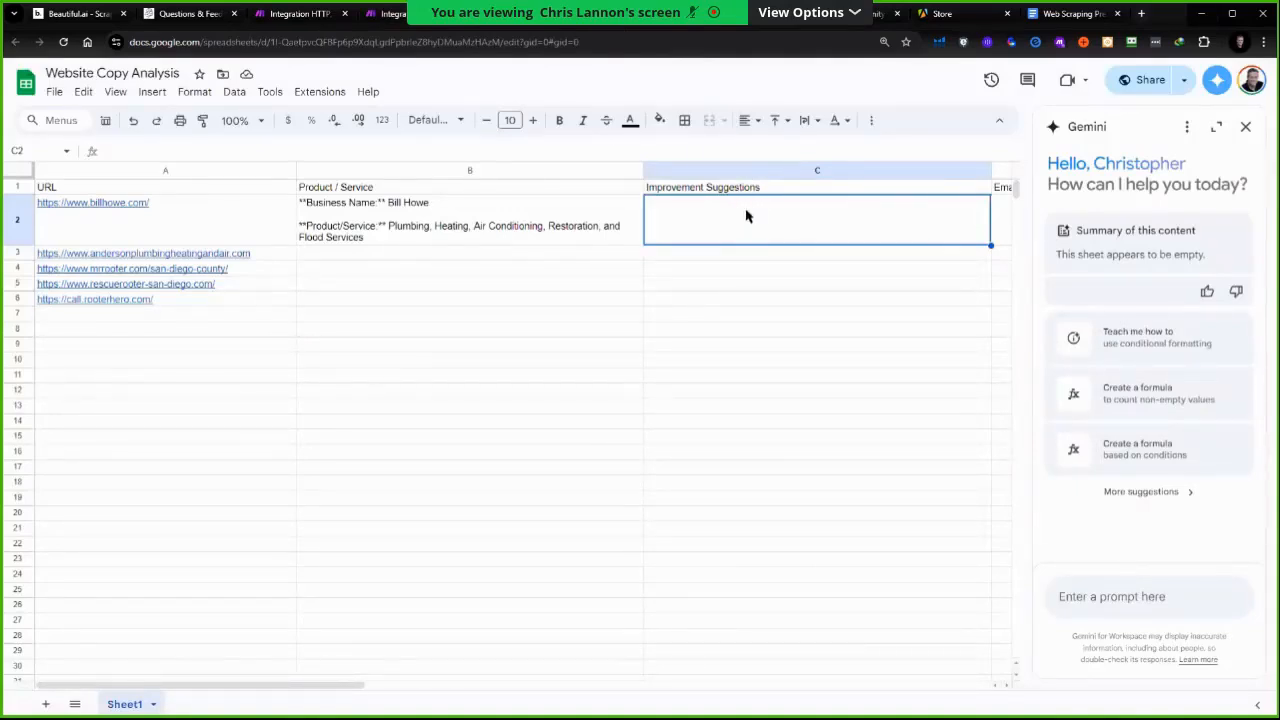
Run the scenario once from the Make editor
click(380, 14)
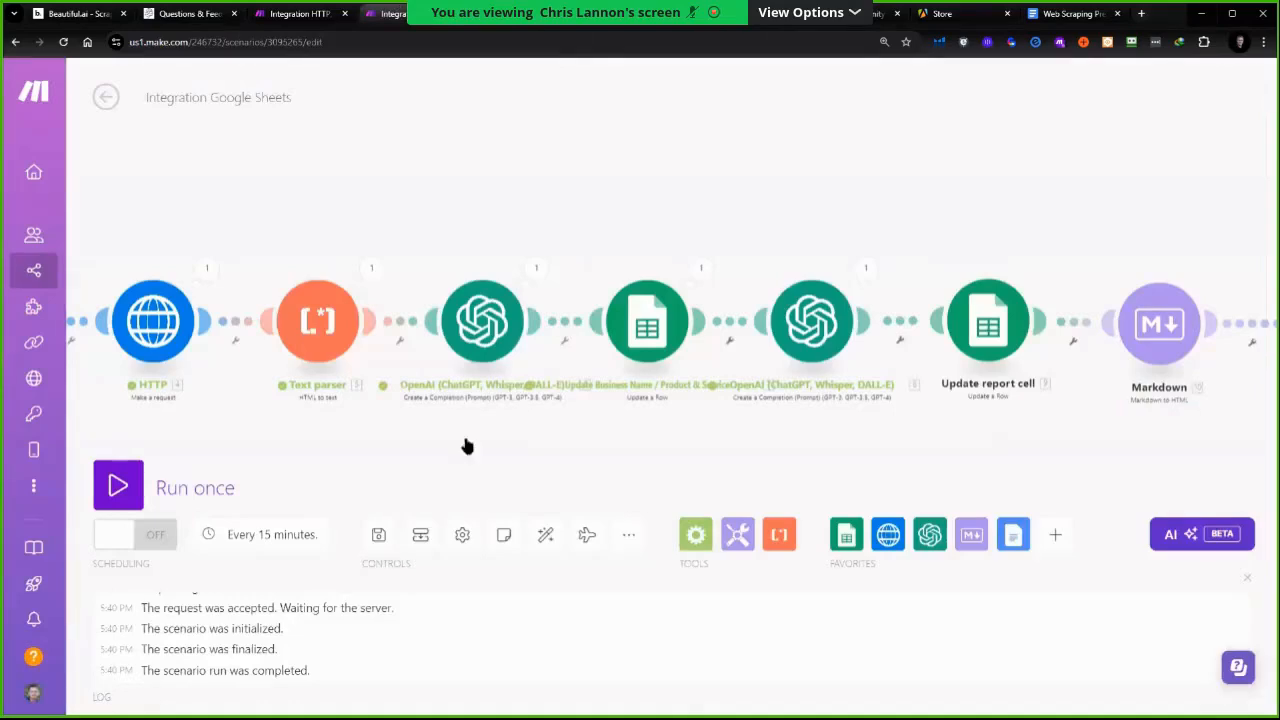
click(148, 470)
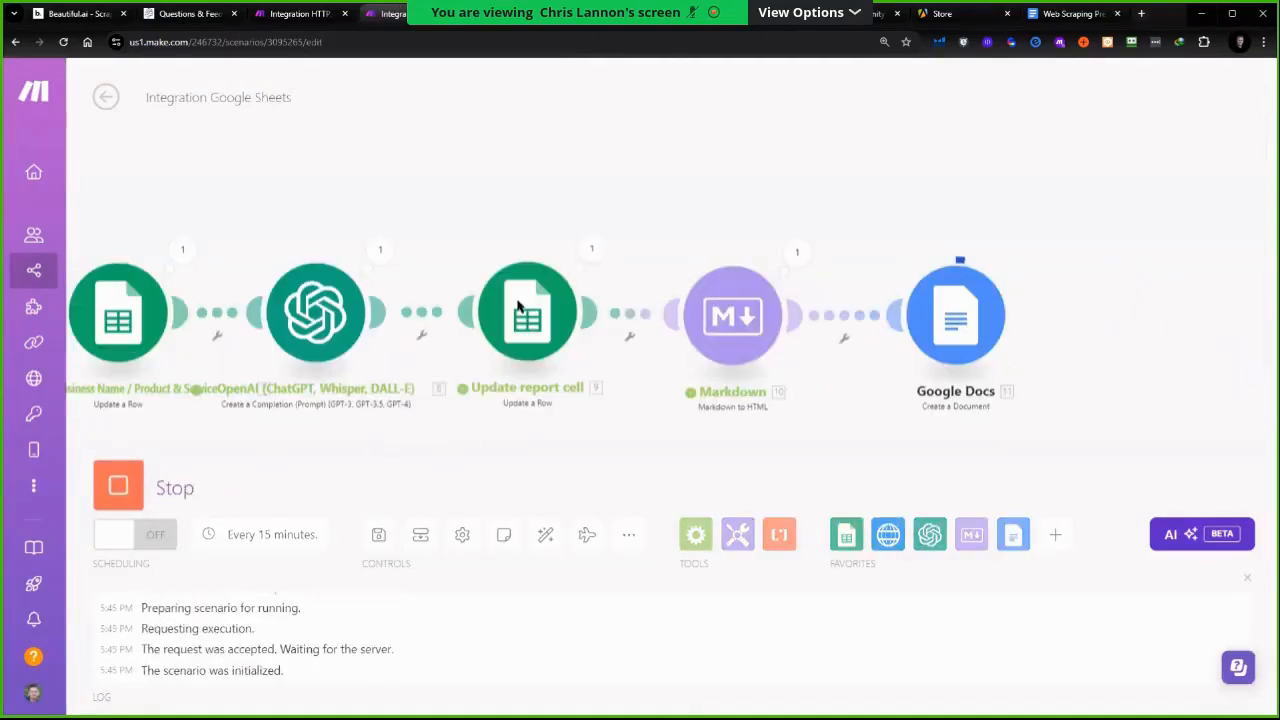
Review the improvement suggestions written into the spreadsheet's Improvement Suggestions column, then return to the scenario
click(623, 13)
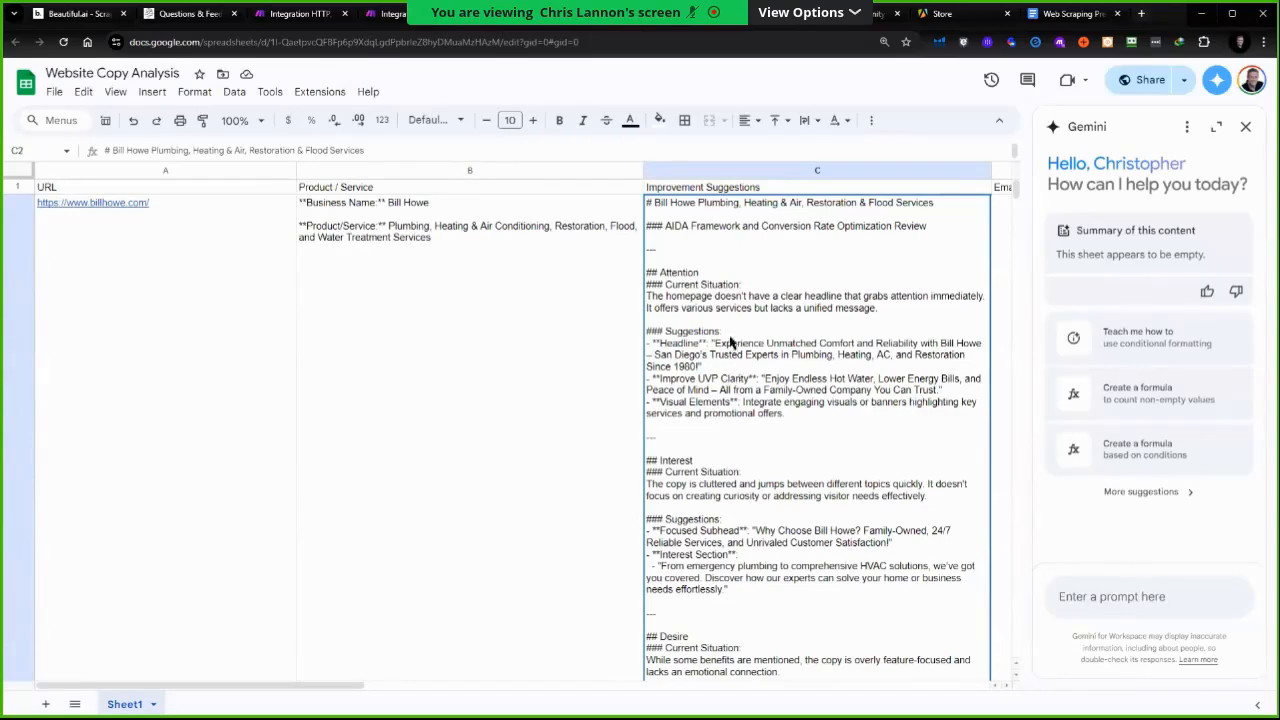
scroll(740, 360, down, 3)
scroll(746, 377, down, 3)
scroll(743, 397, up, 6)
click(425, 14)
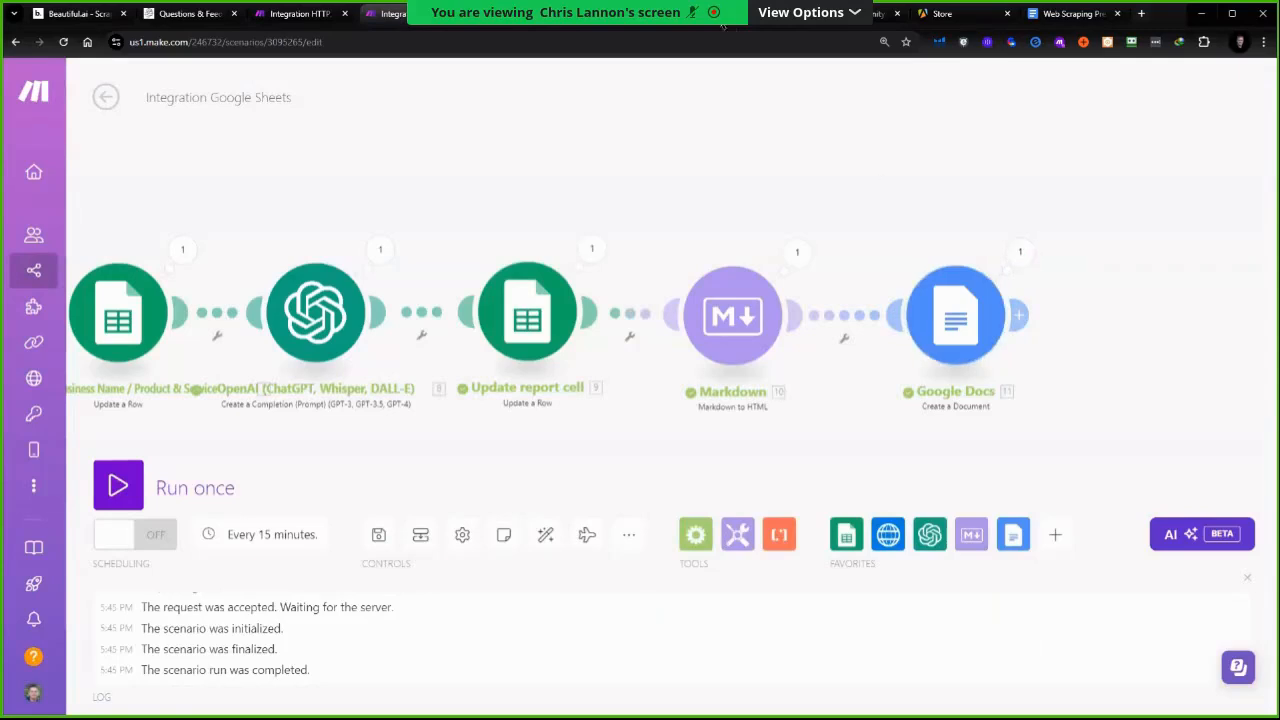
Open demo-document from the CAIO Community folder in Google Drive
click(842, 14)
click(64, 42)
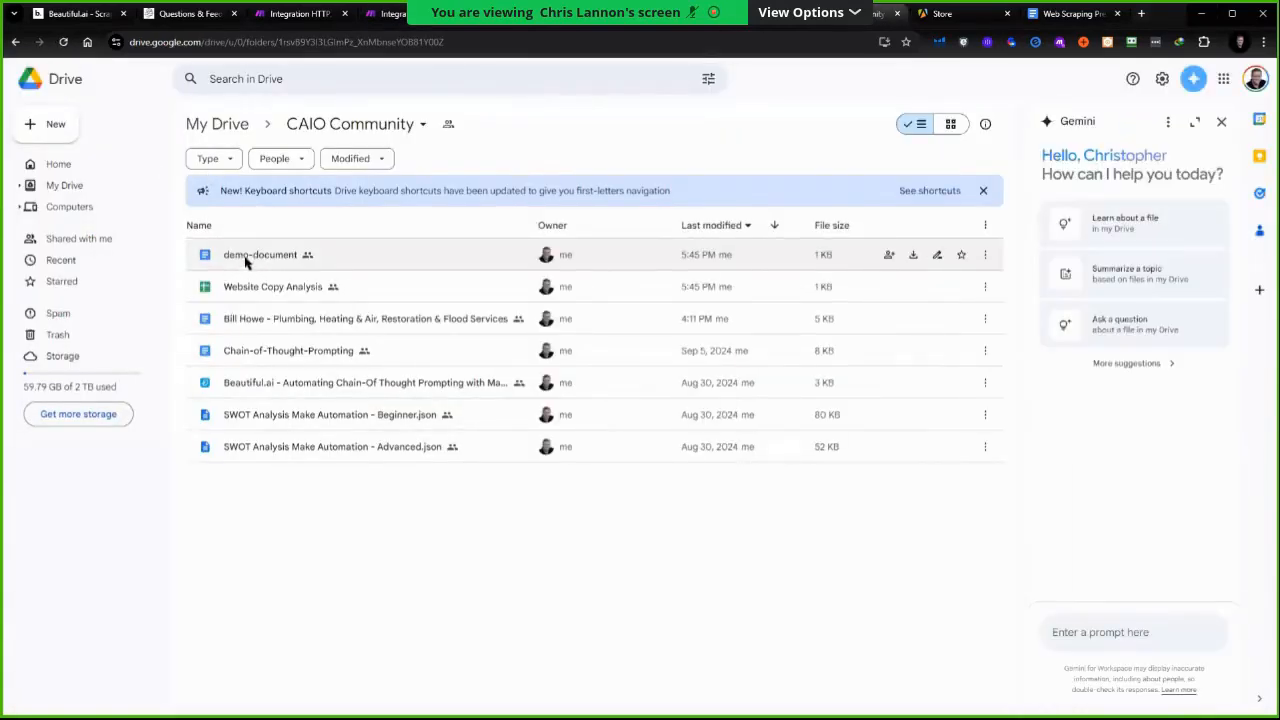
double_click(249, 257)
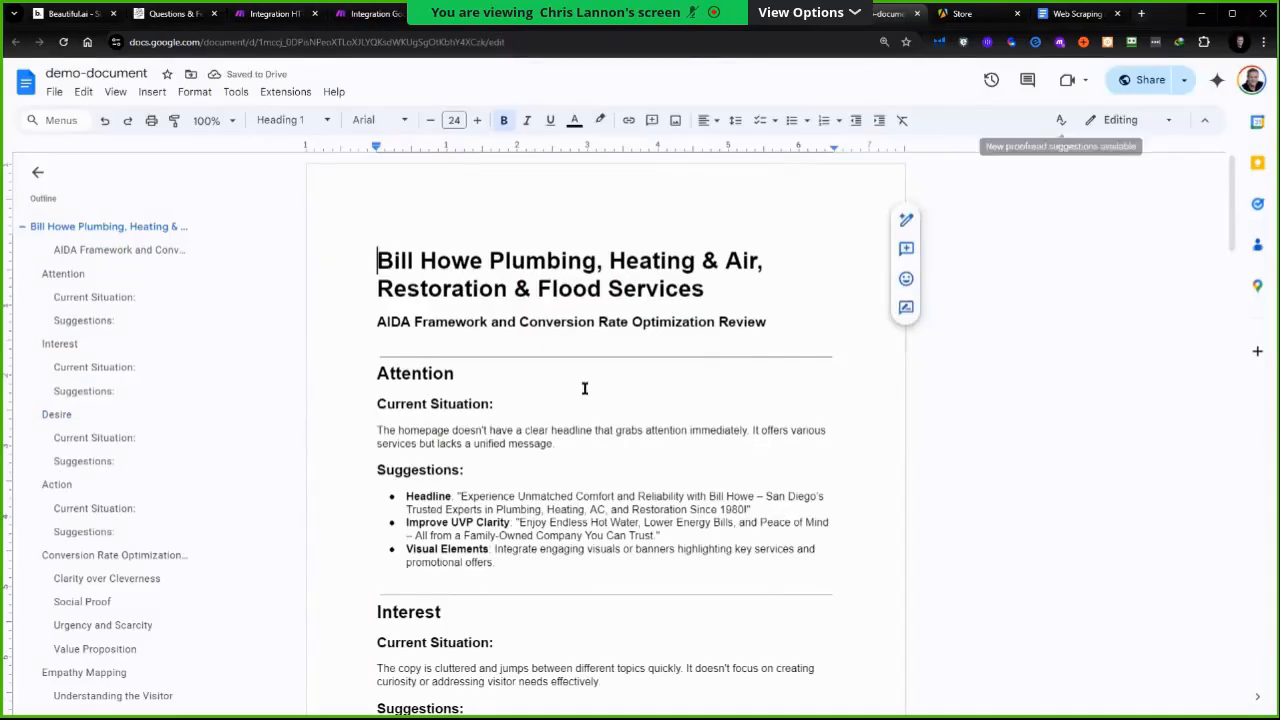
Read through the generated report from top to bottom and return to its start
scroll(589, 388, down, 2)
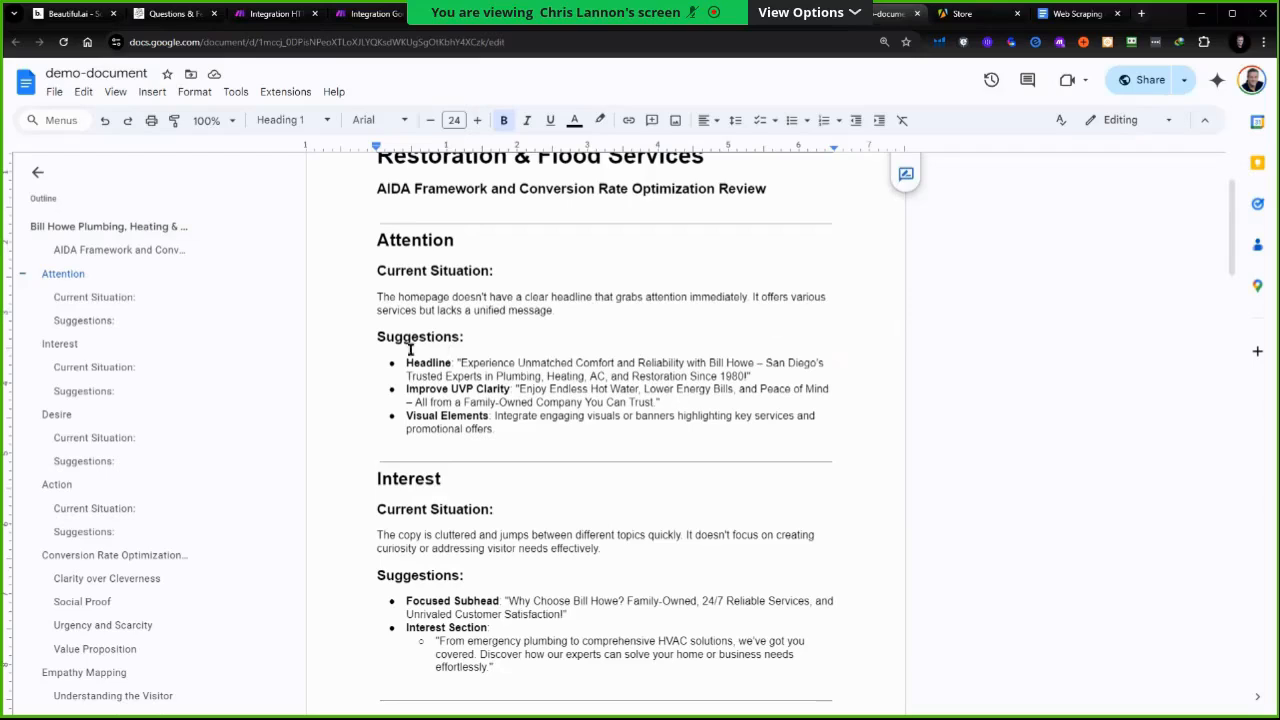
scroll(580, 400, down, 2)
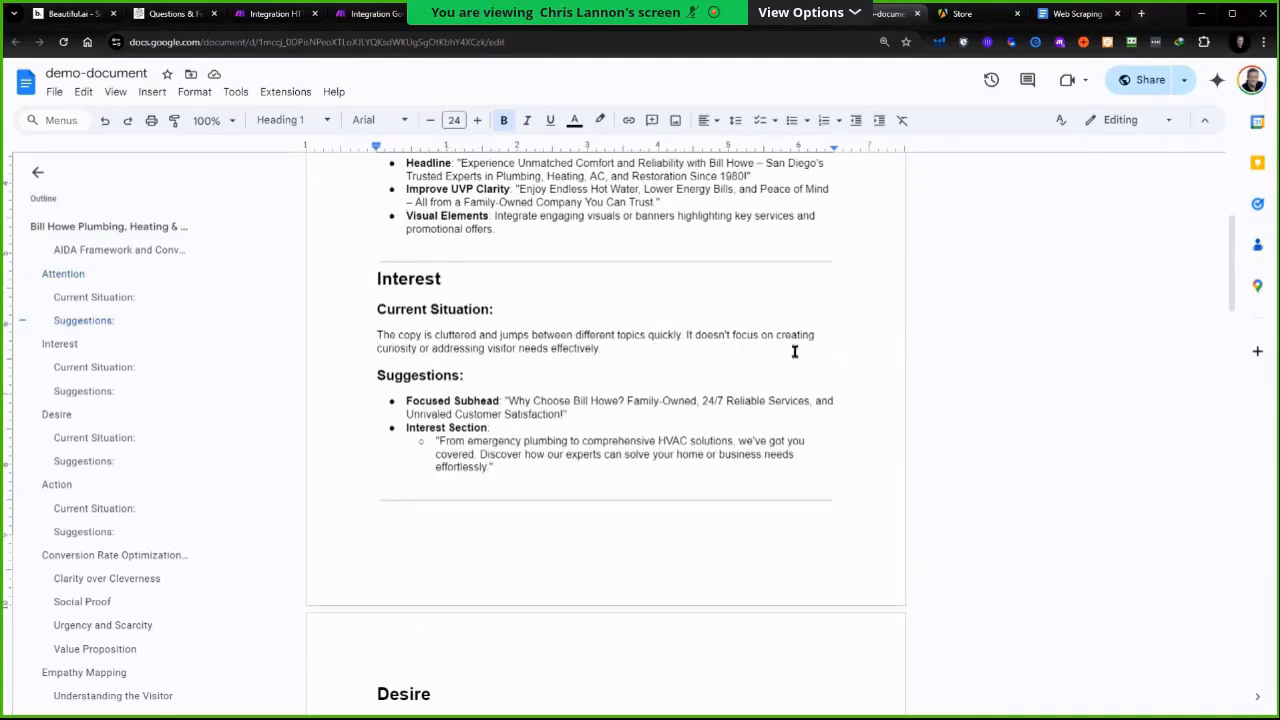
scroll(455, 401, down, 2)
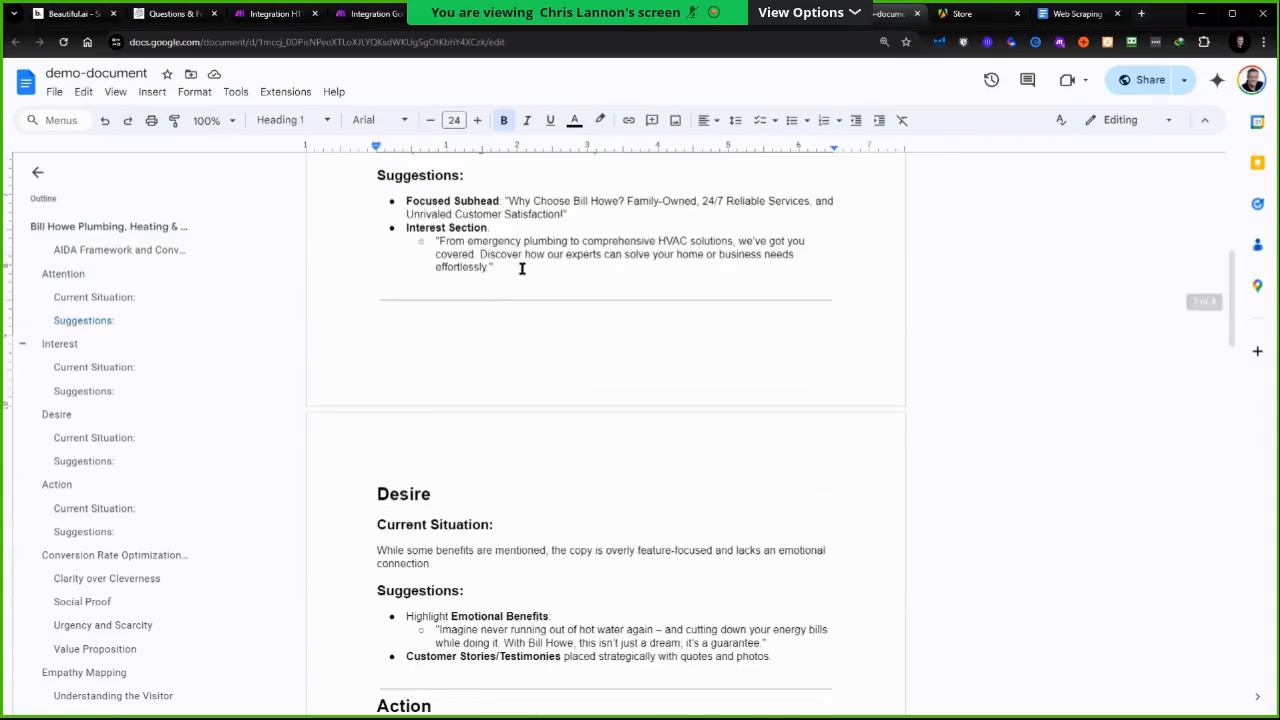
scroll(490, 290, up, 3)
scroll(484, 298, up, 2)
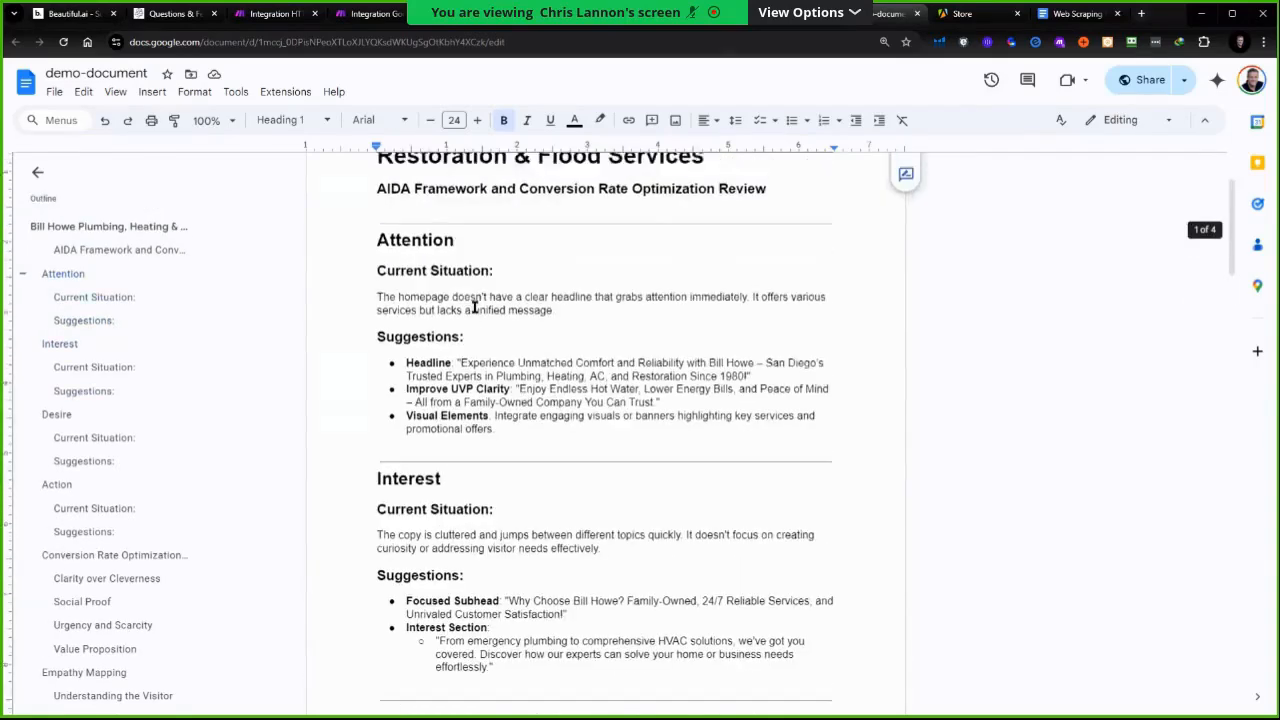
scroll(430, 250, down, 1)
scroll(402, 386, down, 5)
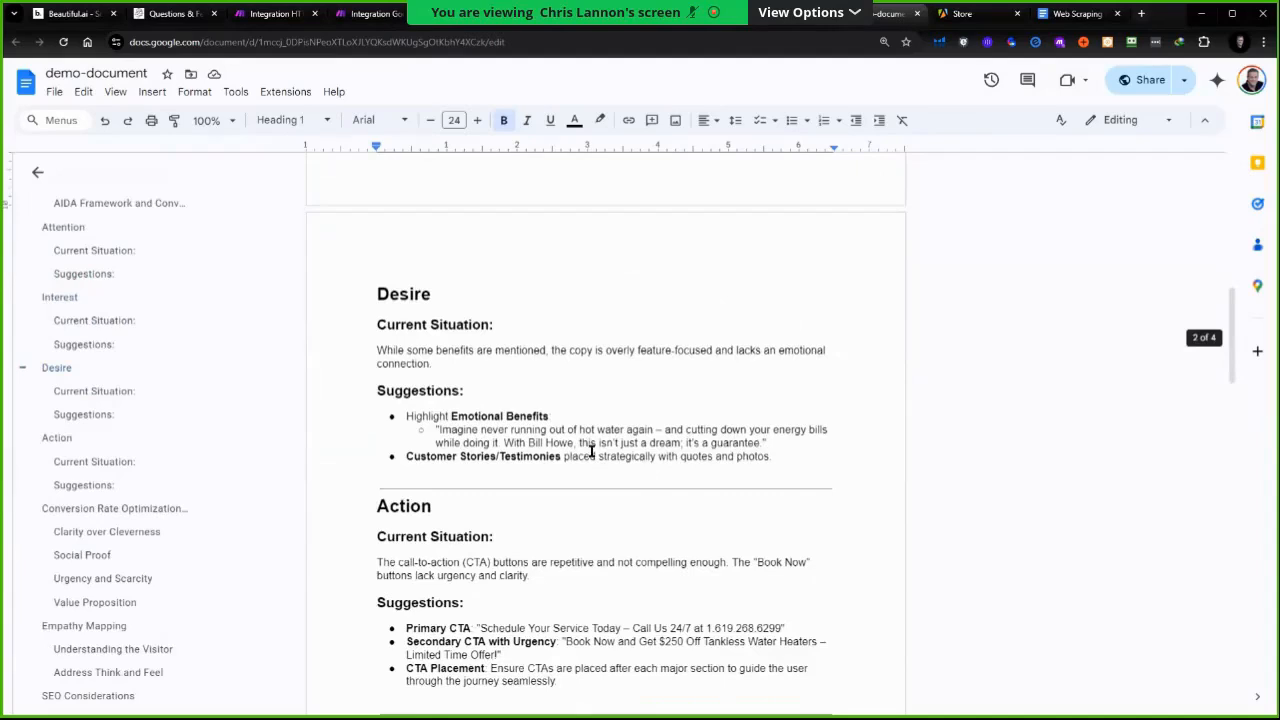
scroll(592, 452, down, 3)
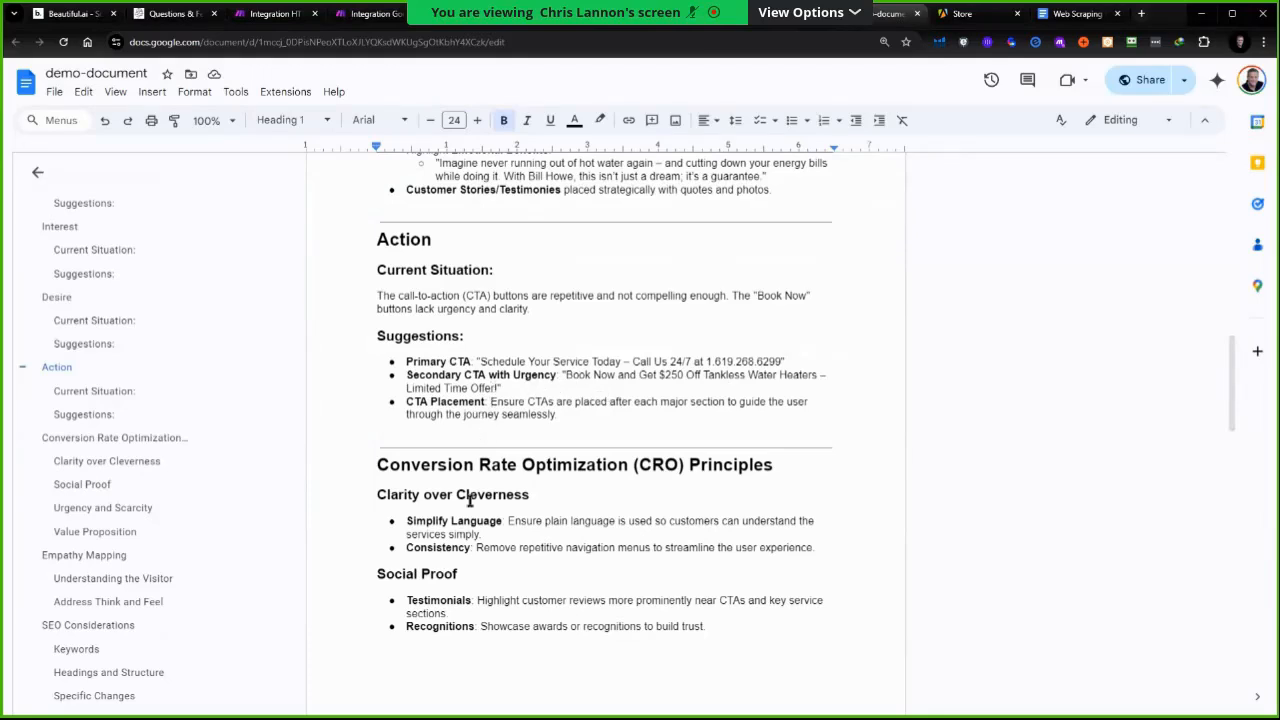
scroll(506, 414, down, 2)
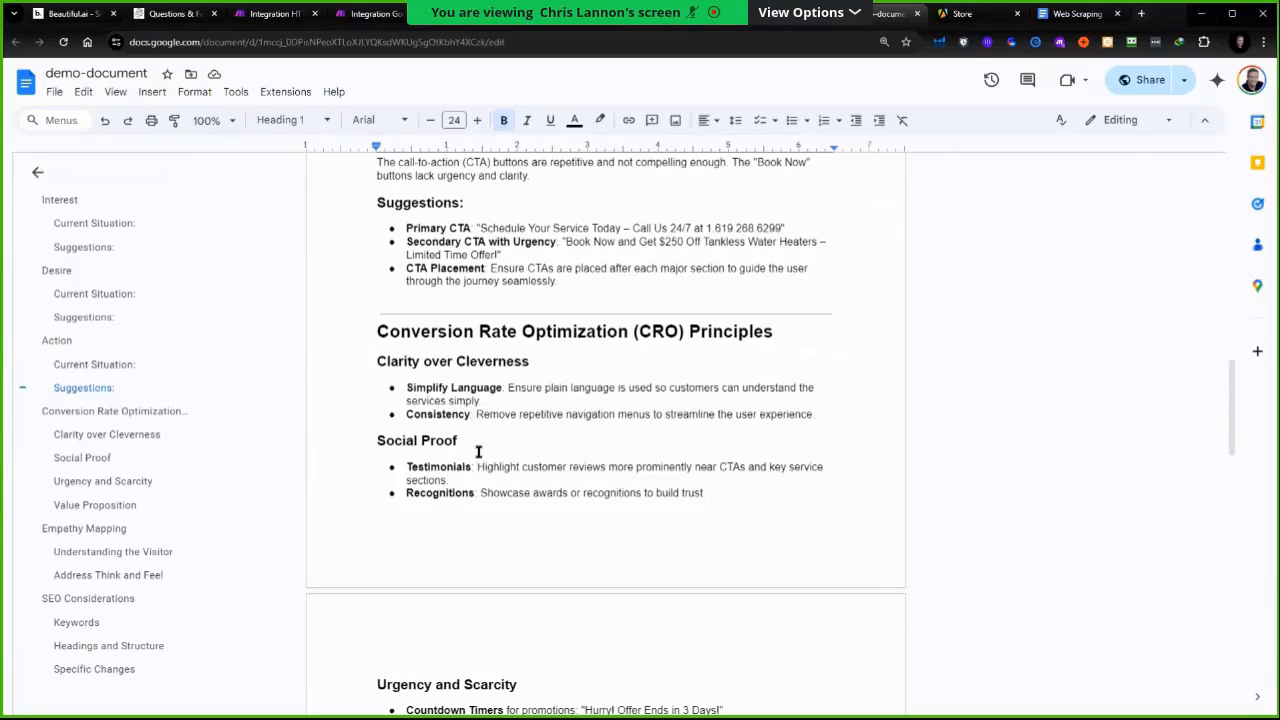
scroll(458, 494, down, 2)
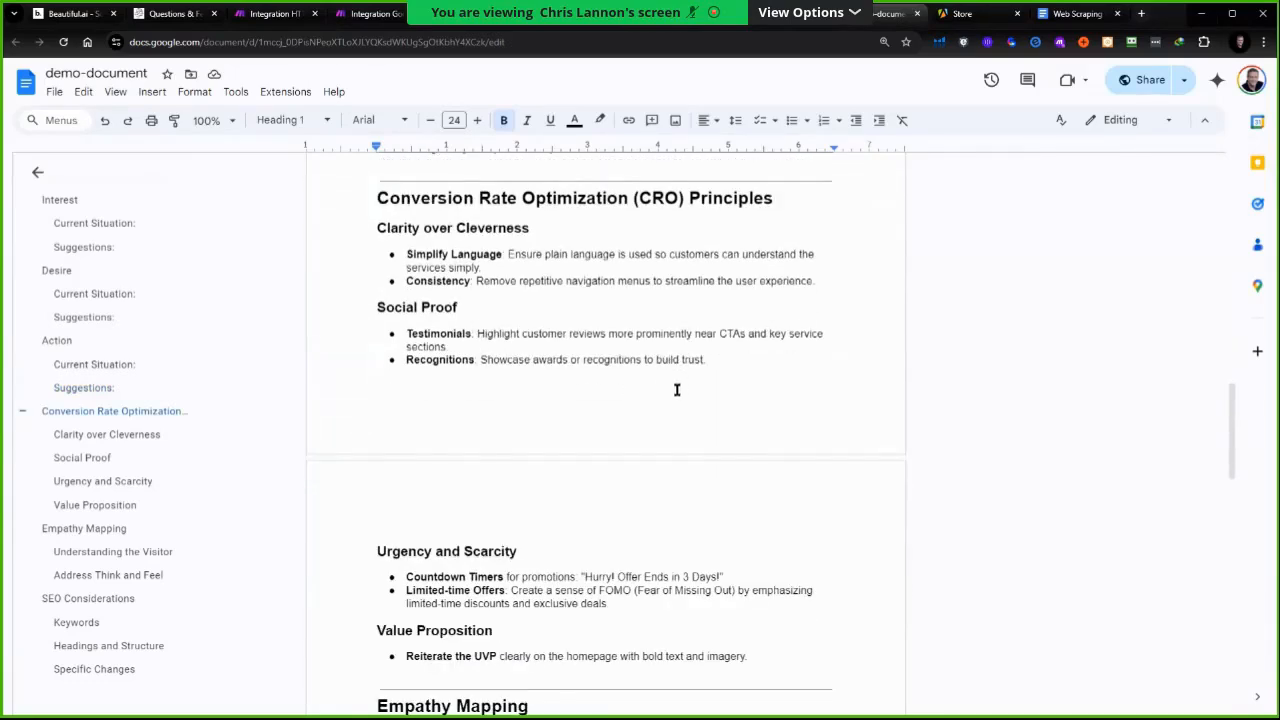
scroll(677, 388, down, 3)
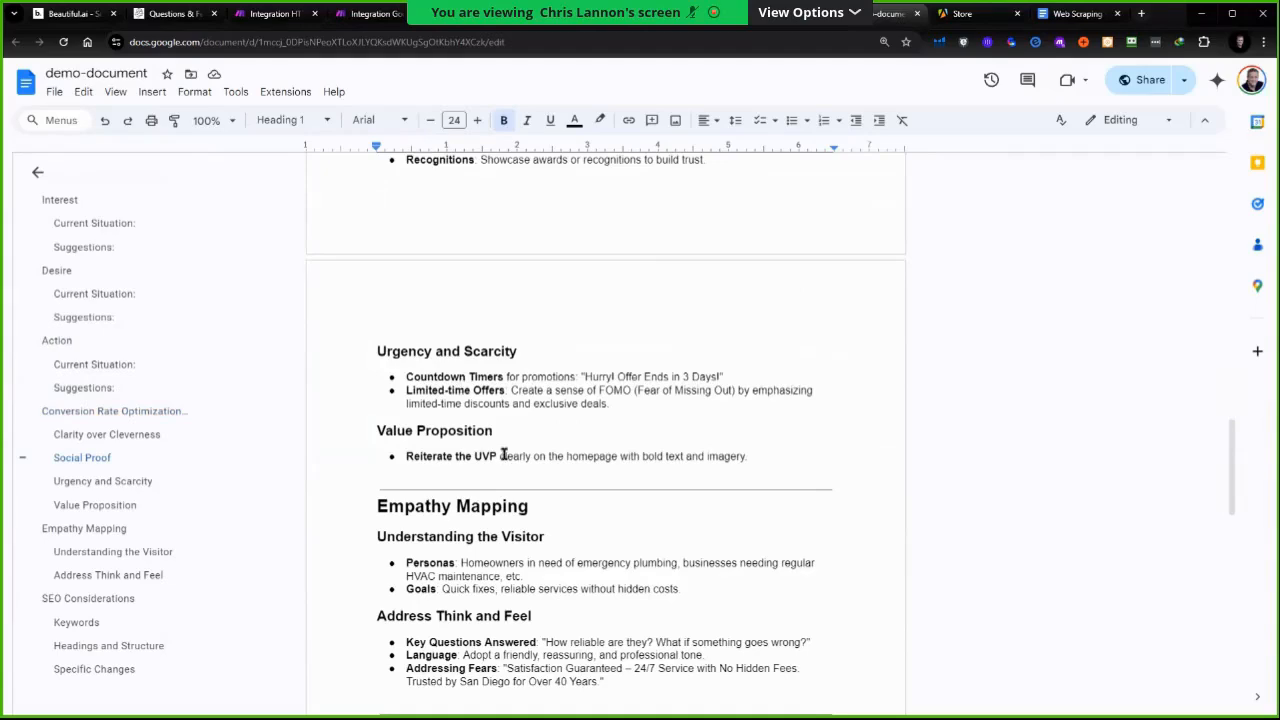
scroll(504, 455, down, 2)
scroll(490, 480, down, 4)
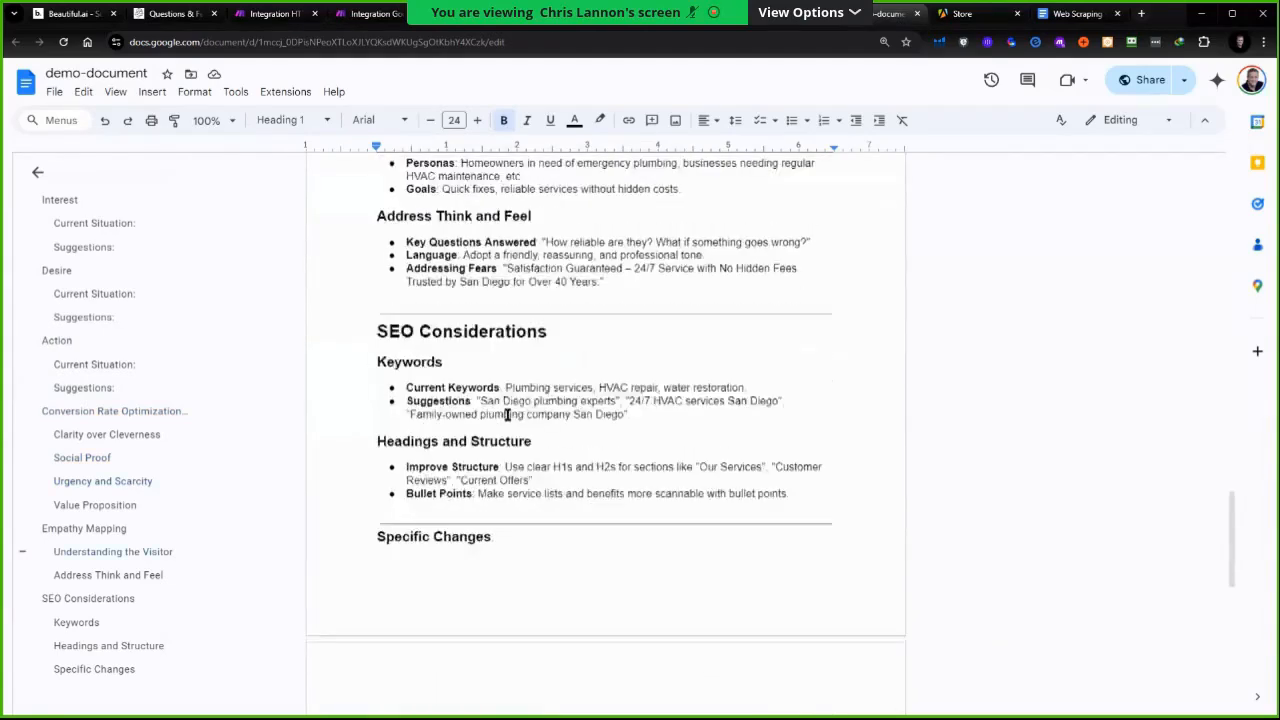
scroll(507, 414, down, 1)
scroll(530, 425, down, 6)
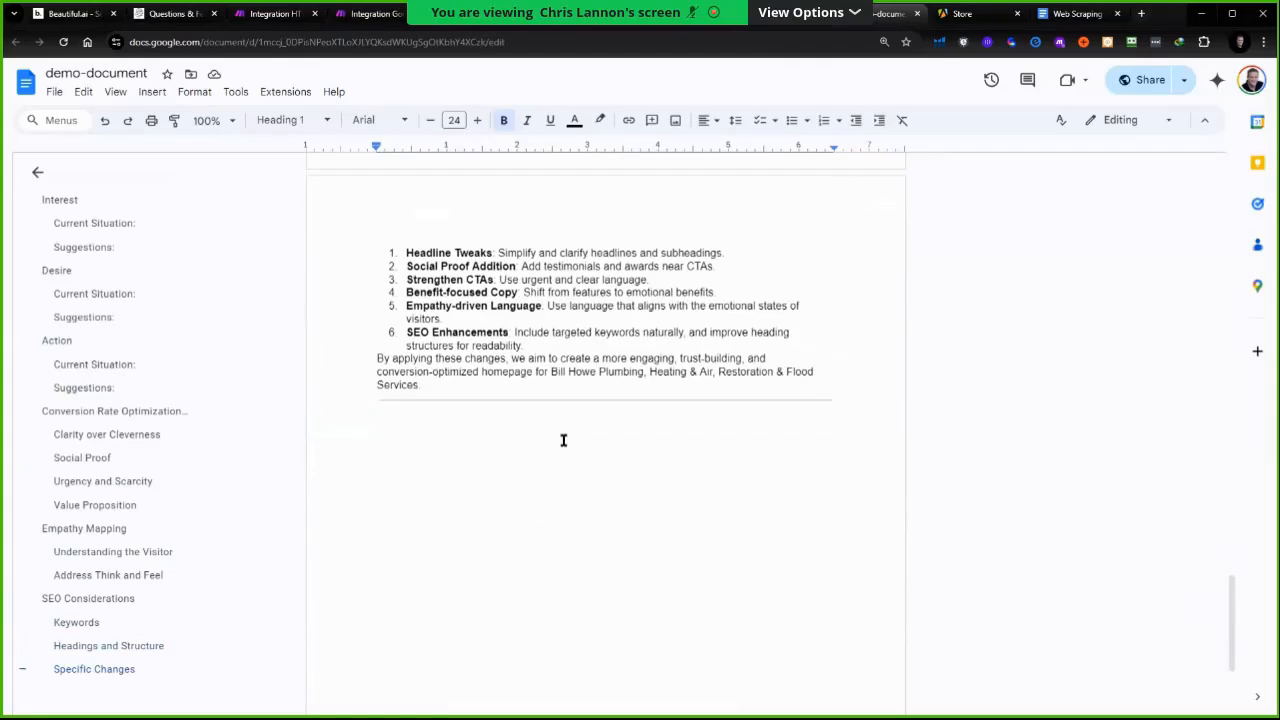
scroll(563, 445, up, 3)
key(ctrl+Home)
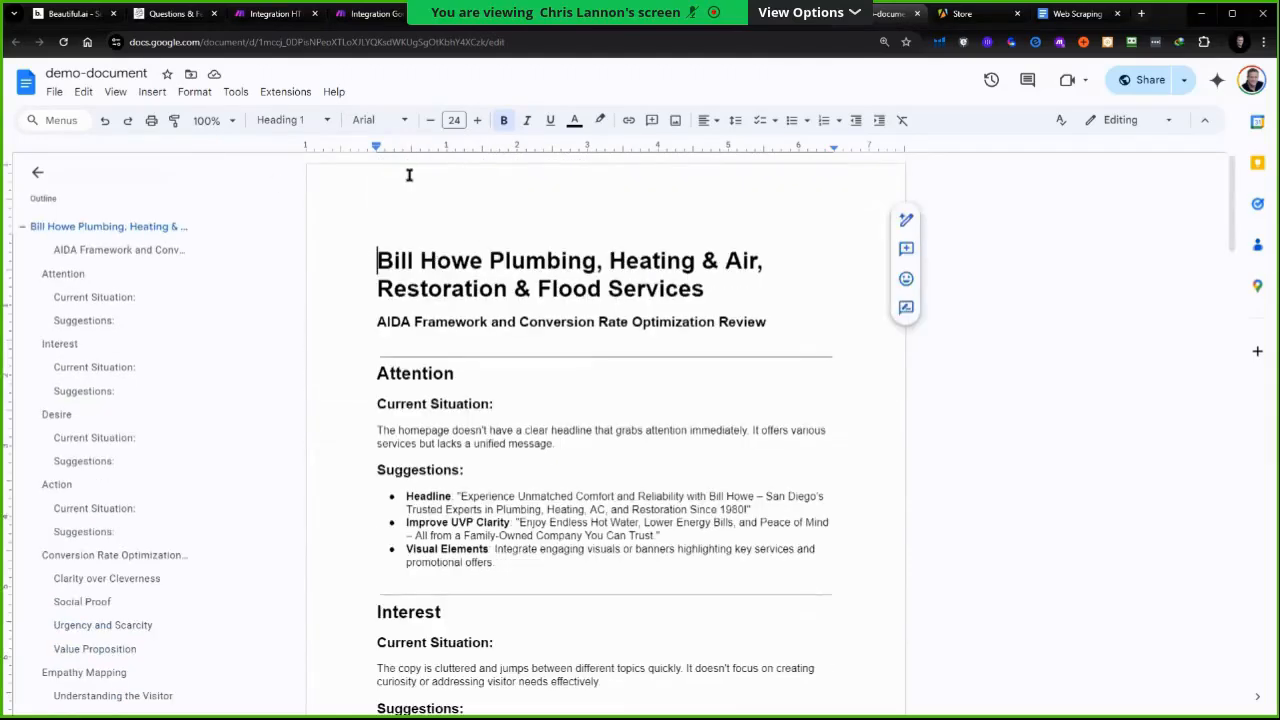
Change the first Google Sheets module's range to A3:A6 after checking the URL rows, and save the scenario
click(362, 15)
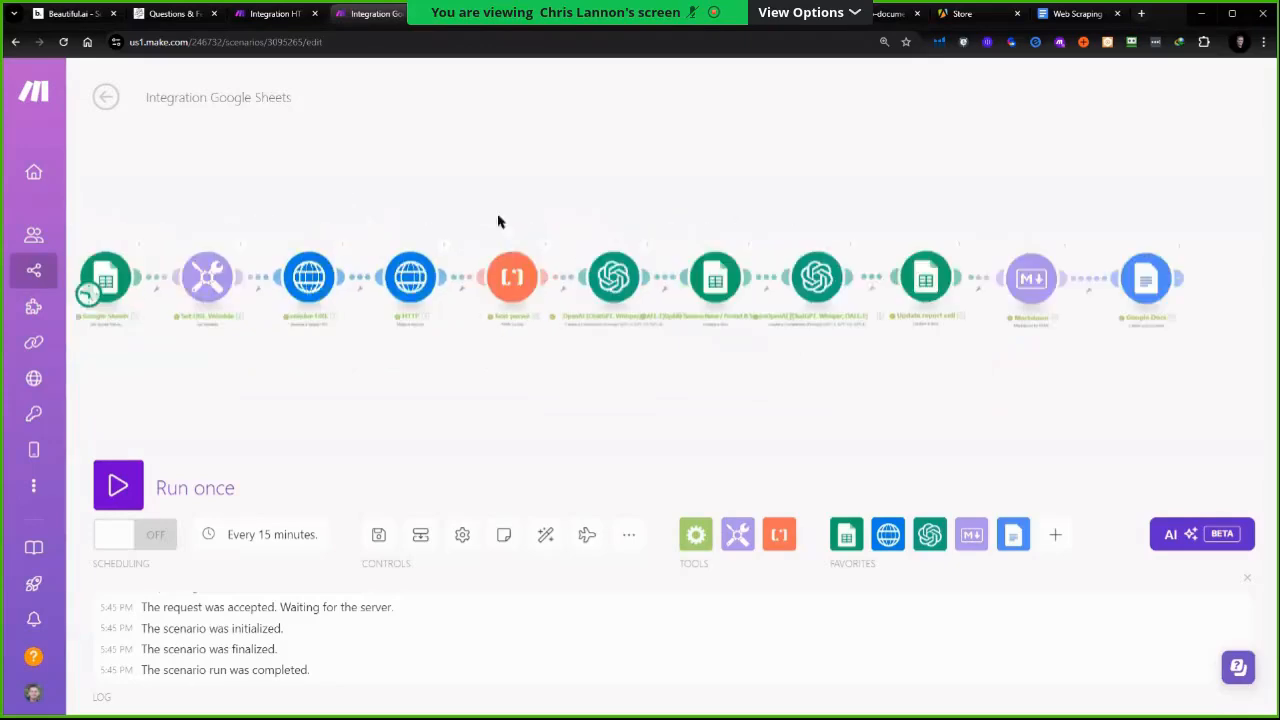
click(405, 305)
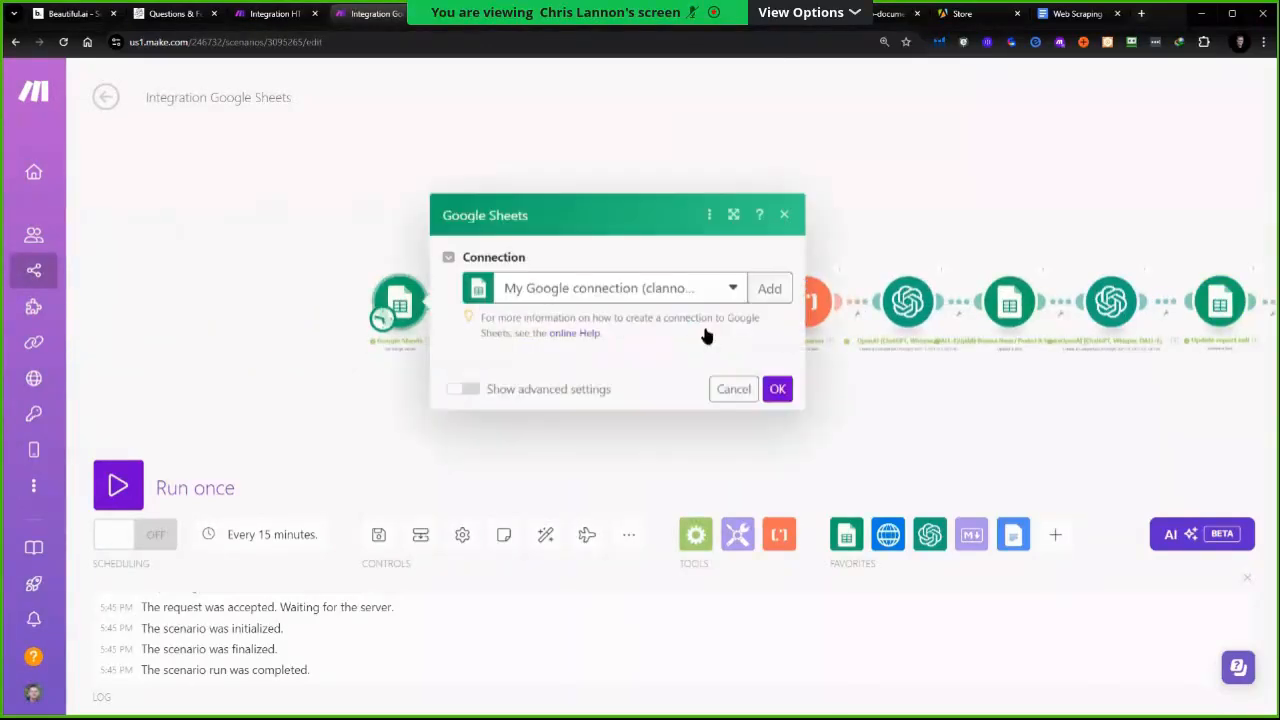
click(505, 541)
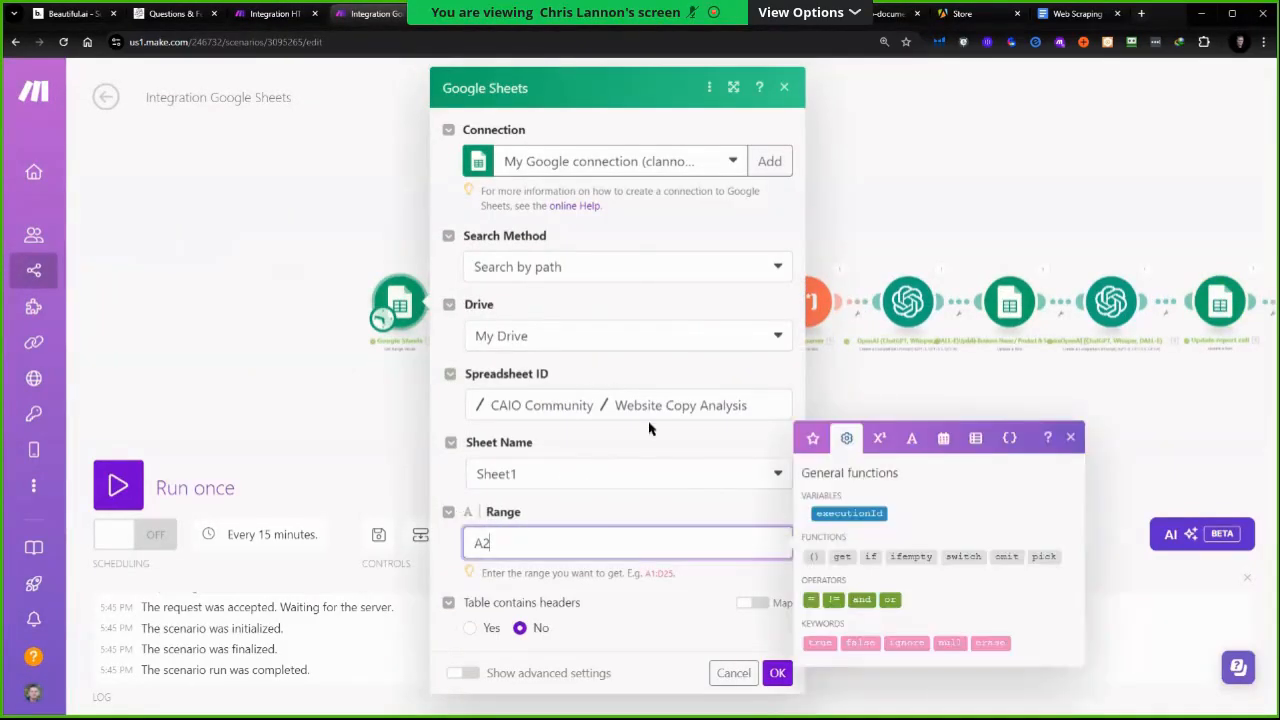
click(483, 14)
key(Down)
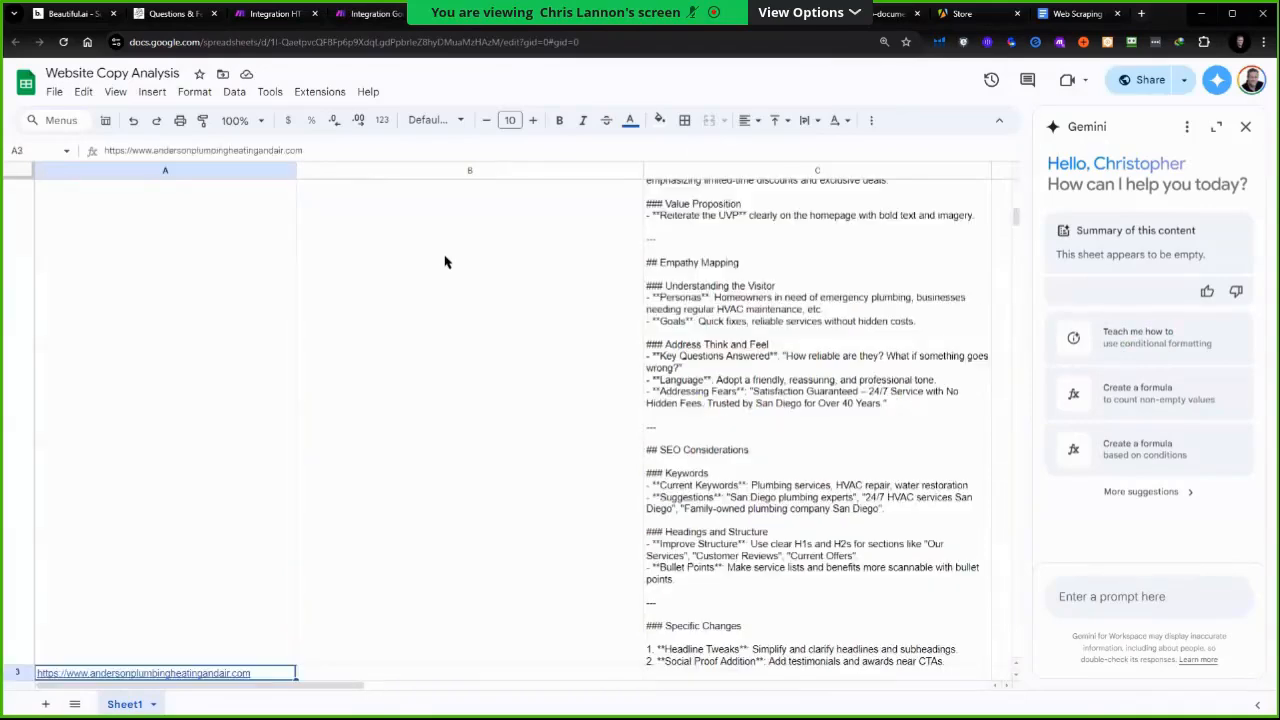
key(Down)
key(Down)
key(Down)
key(Down)
key(Up)
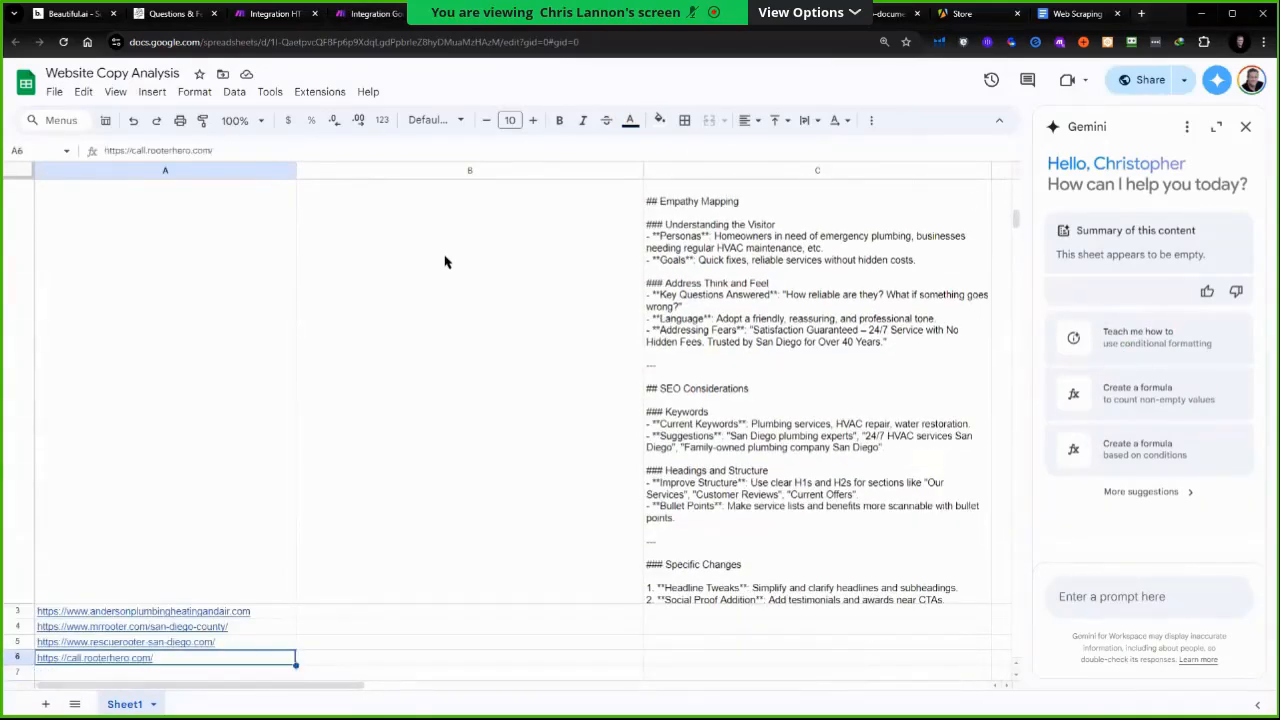
click(376, 14)
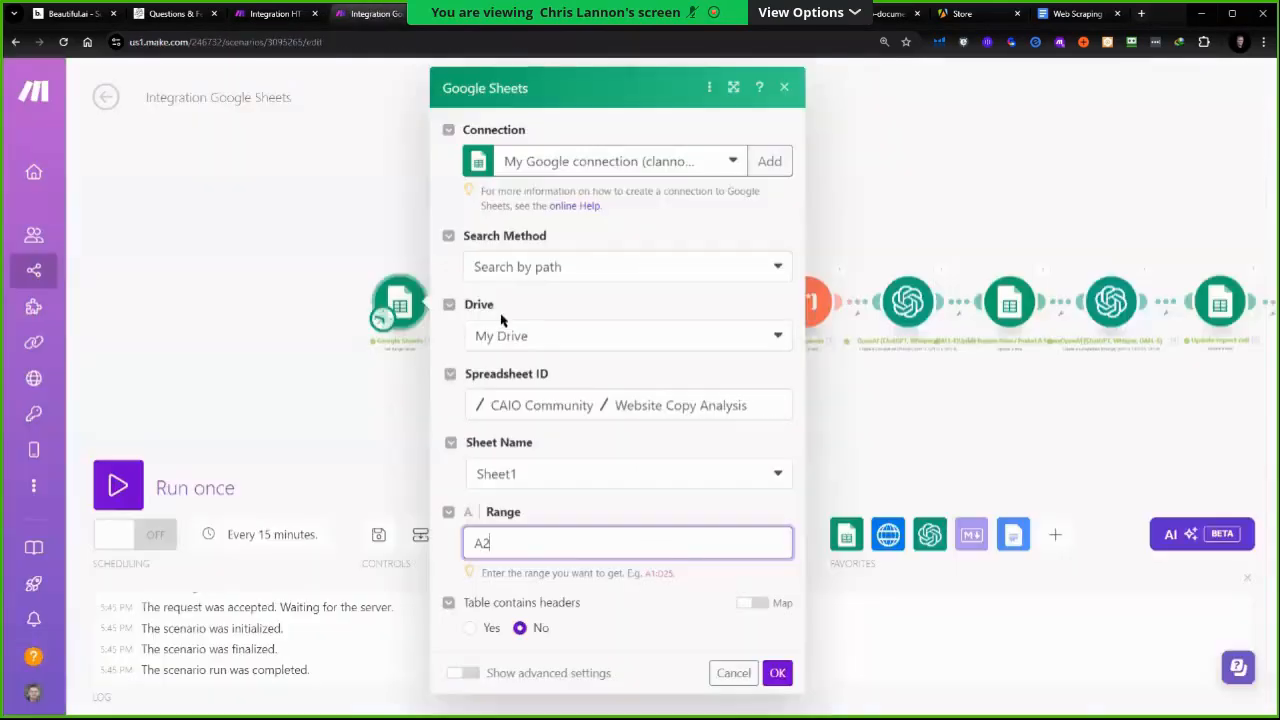
click(527, 555)
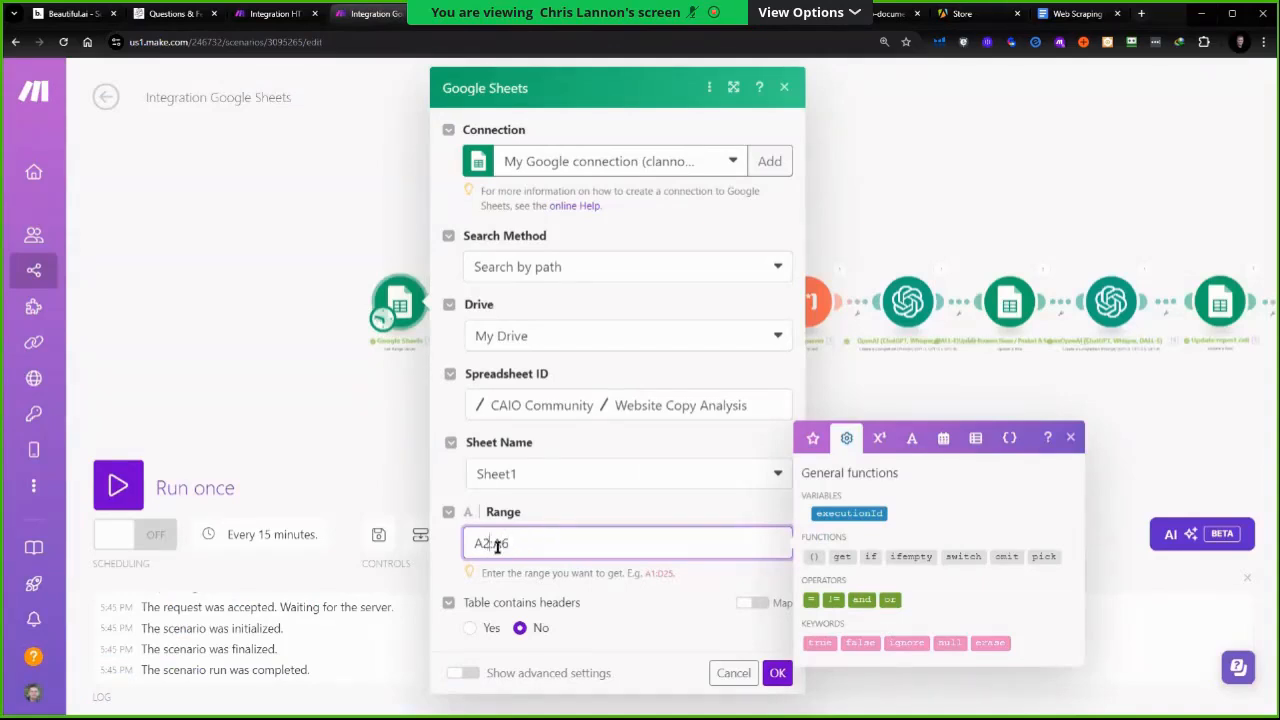
key(BackSpace)
text(3)
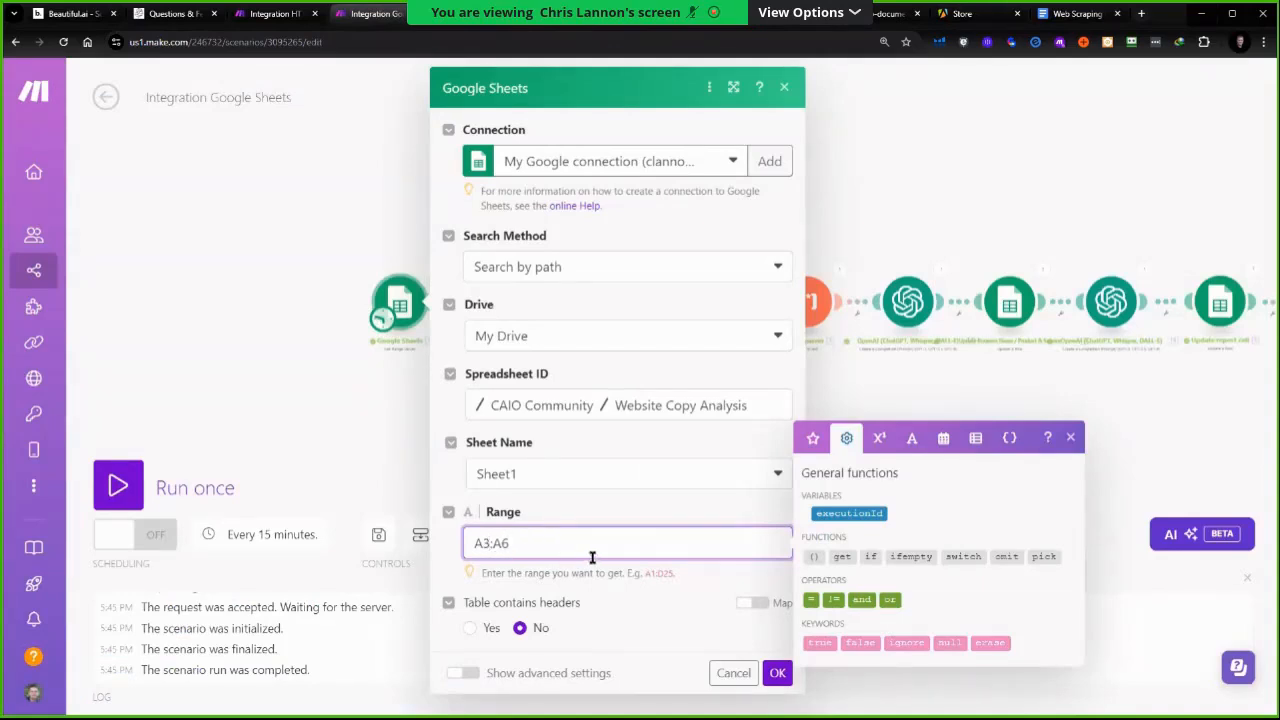
click(777, 673)
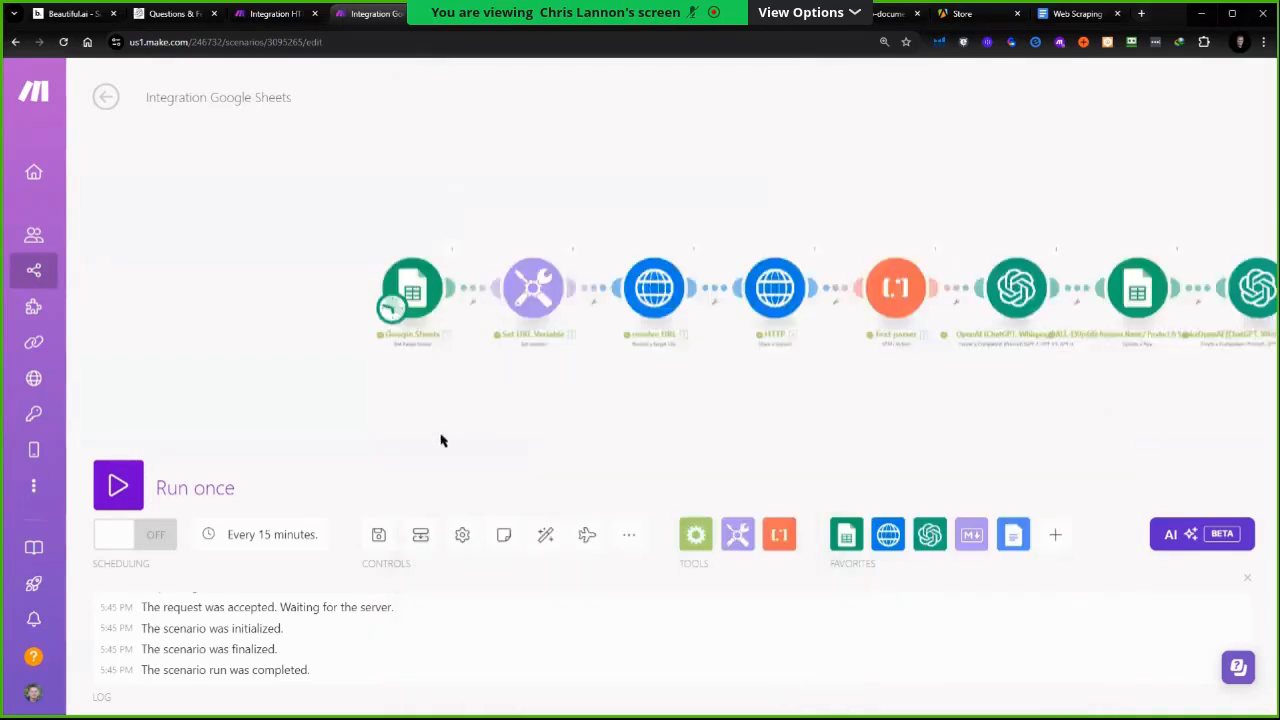
click(372, 542)
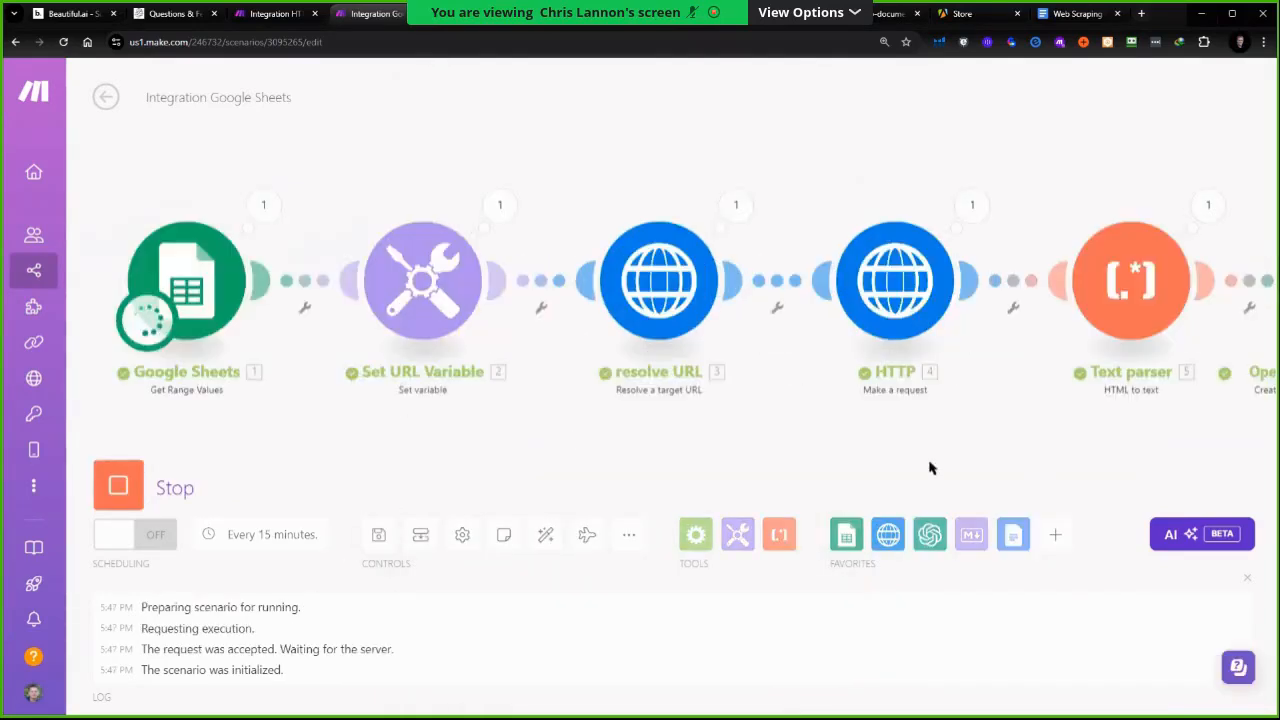
Watch the scenario run progress through each module of the pipeline
drag(930, 463, 350, 440)
scroll(350, 430, down, 5)
scroll(733, 342, up, 5)
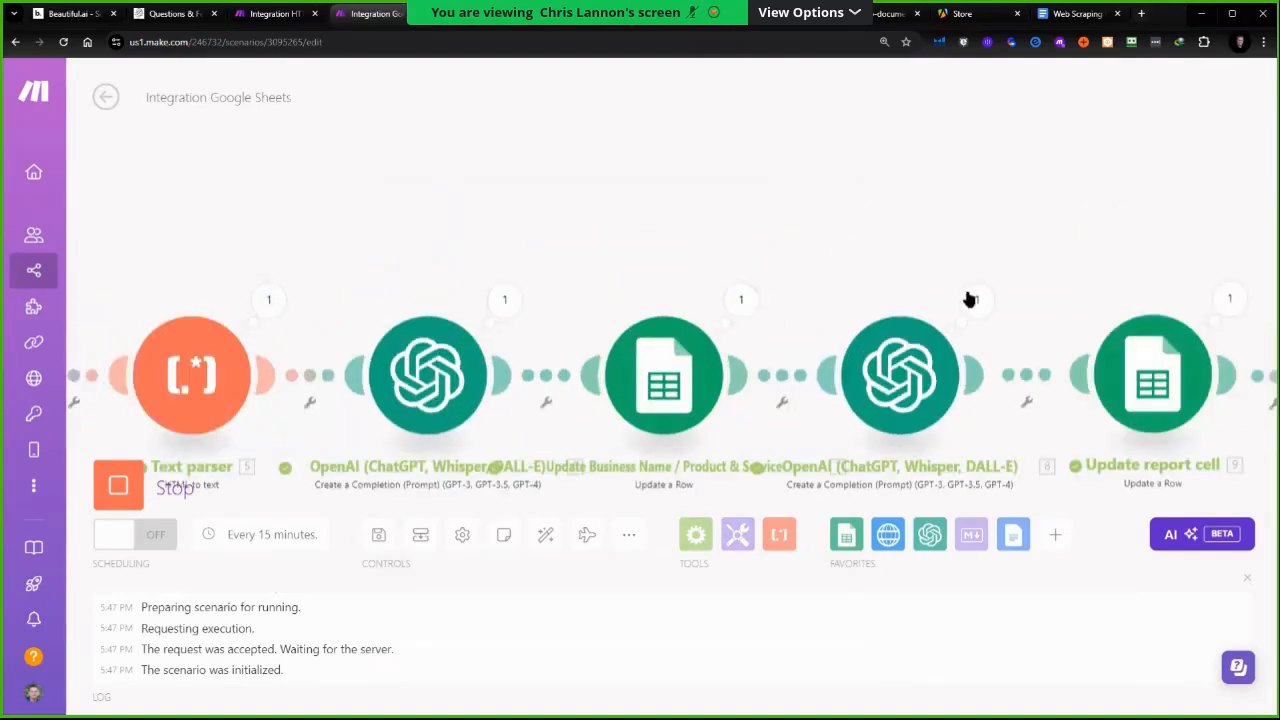
scroll(817, 437, down, 4)
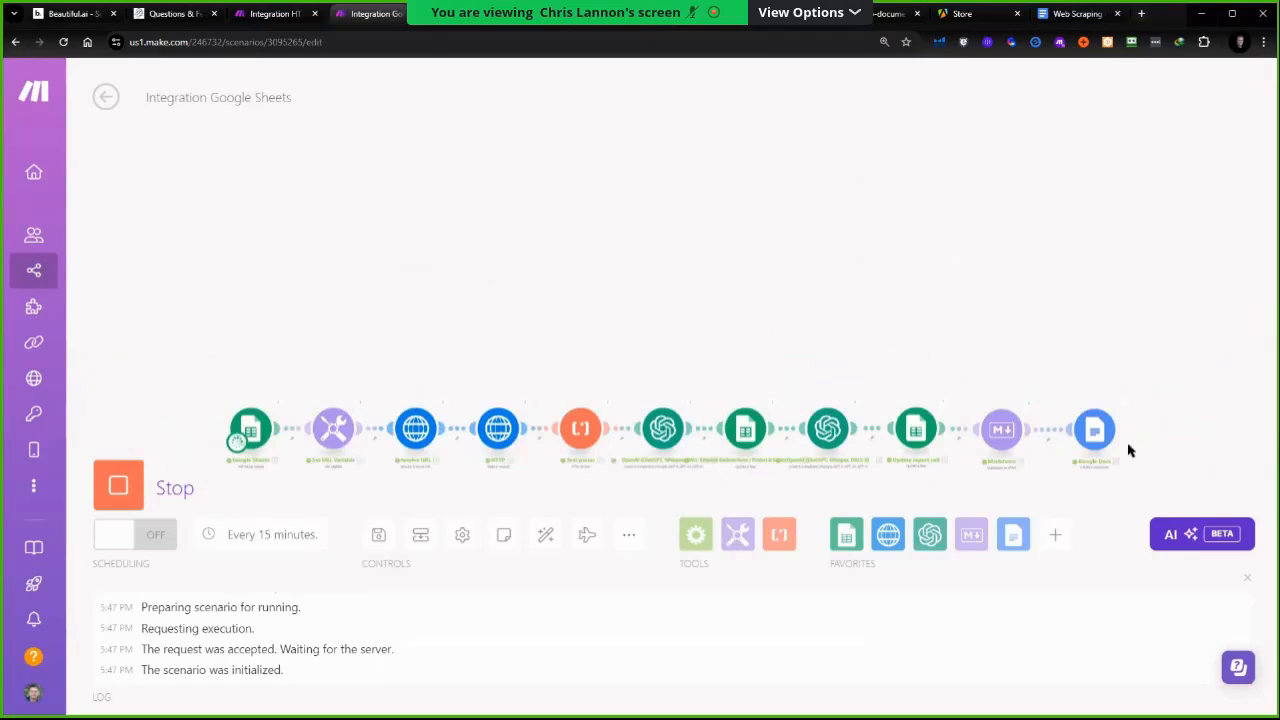
scroll(326, 434, up, 4)
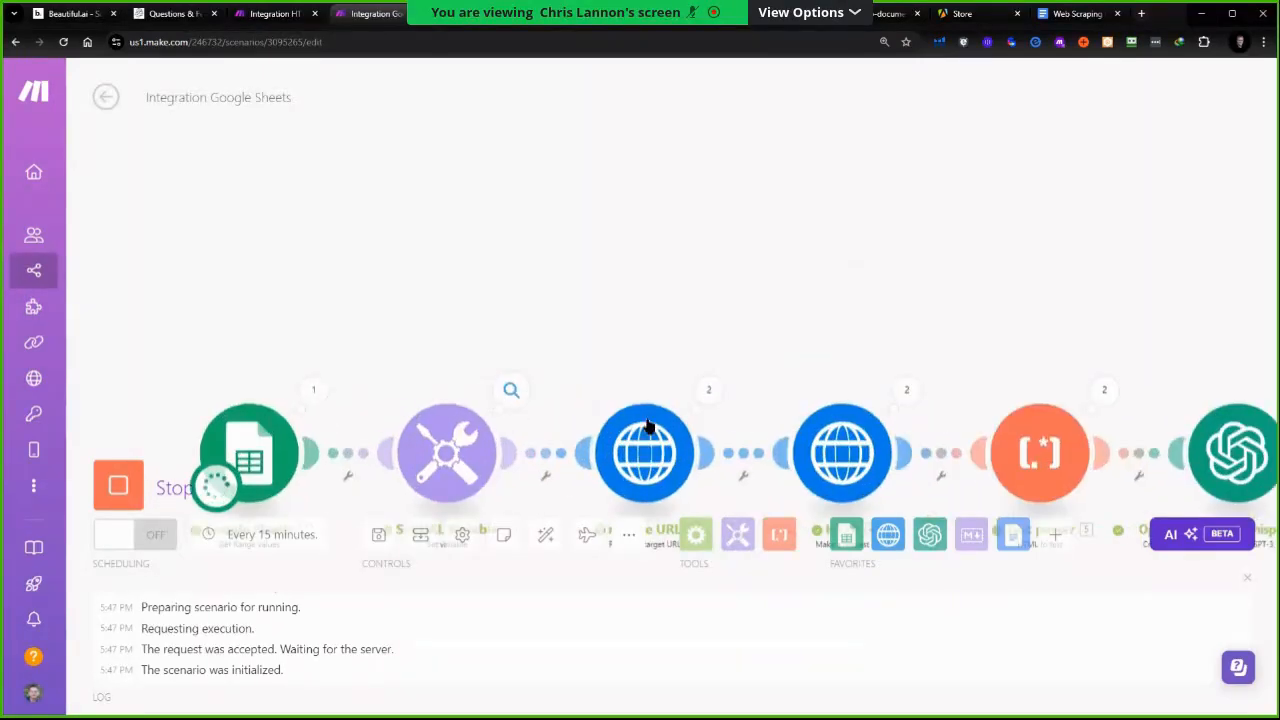
scroll(886, 466, down, 3)
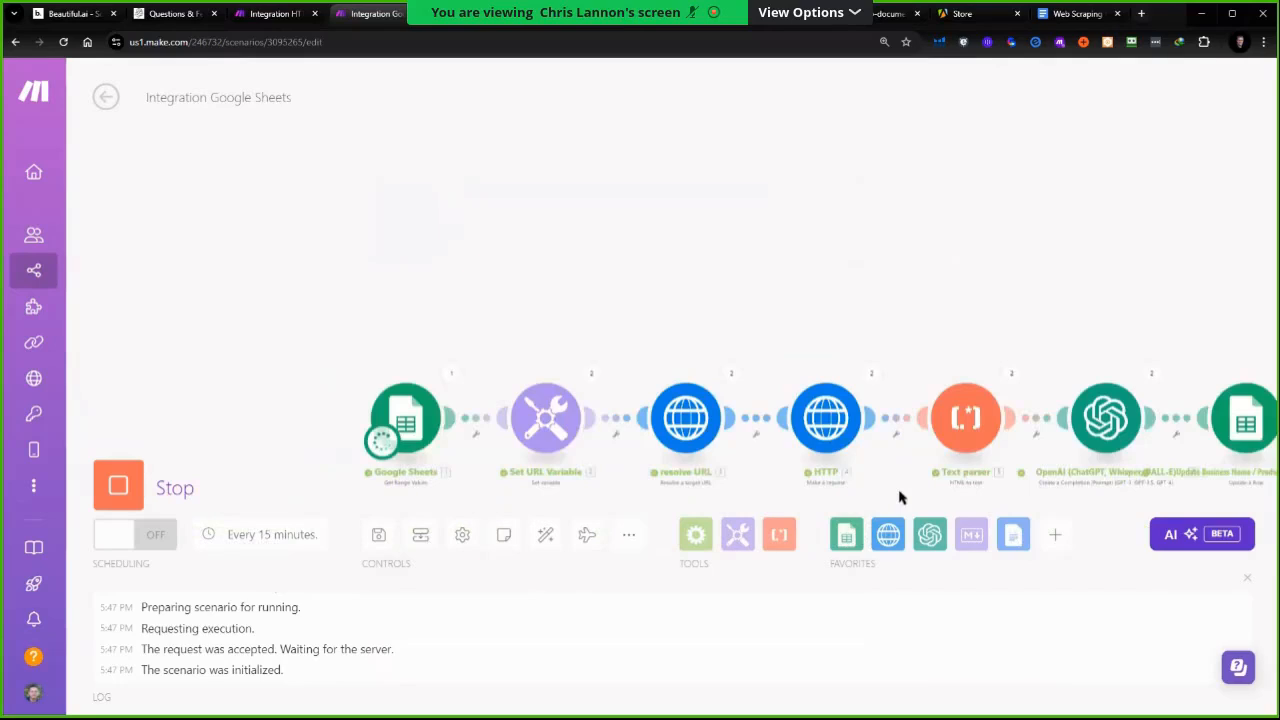
scroll(889, 490, down, 1)
drag(886, 500, 634, 440)
scroll(909, 457, up, 2)
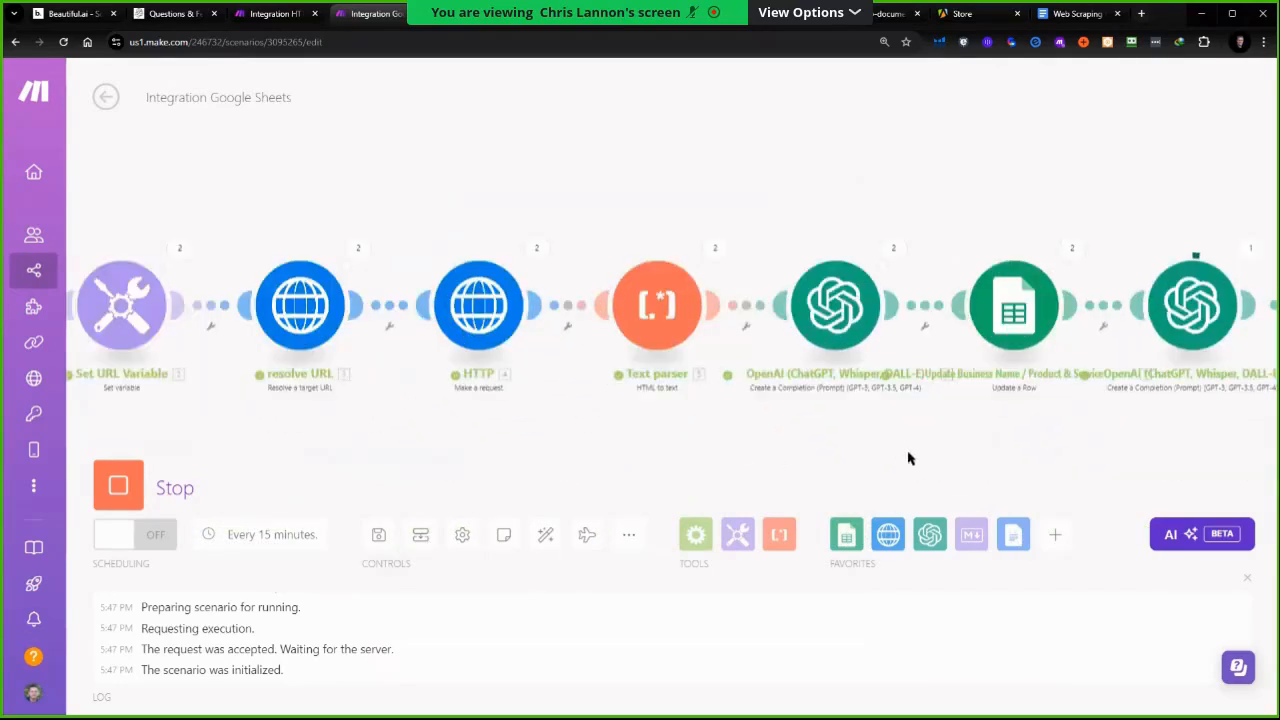
scroll(1090, 443, down, 1)
drag(1090, 443, 903, 437)
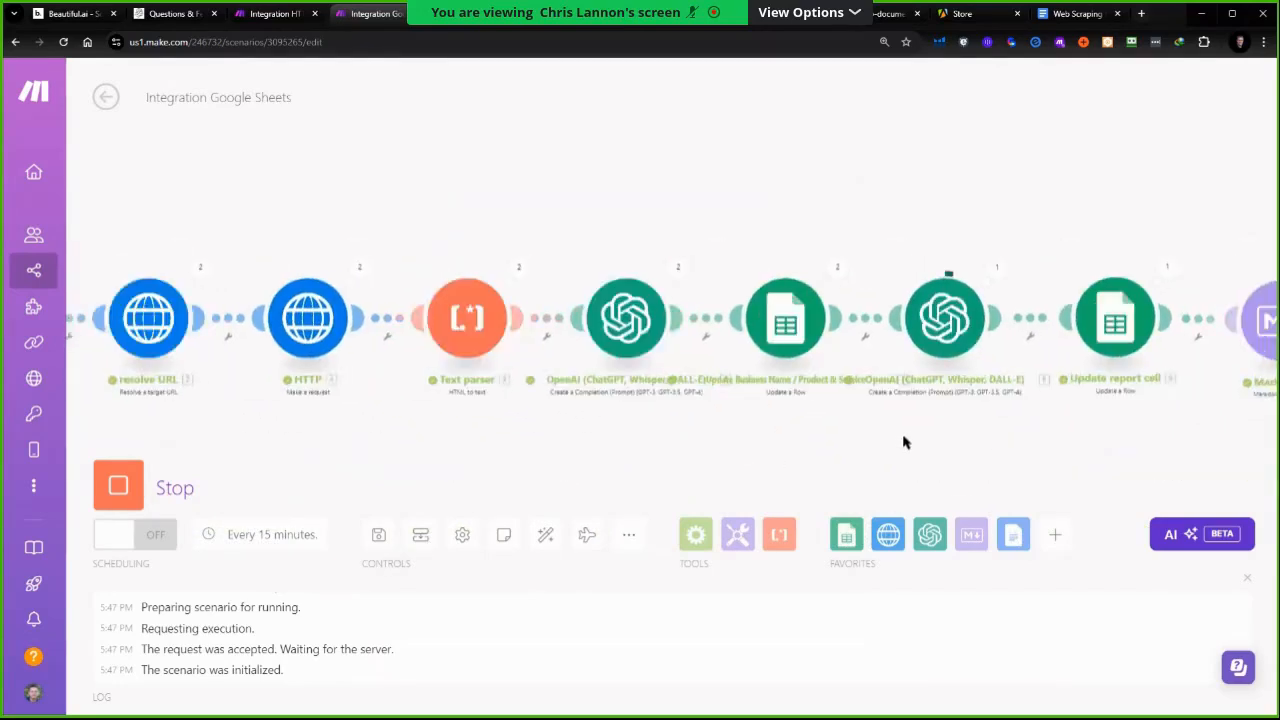
drag(1017, 449, 898, 450)
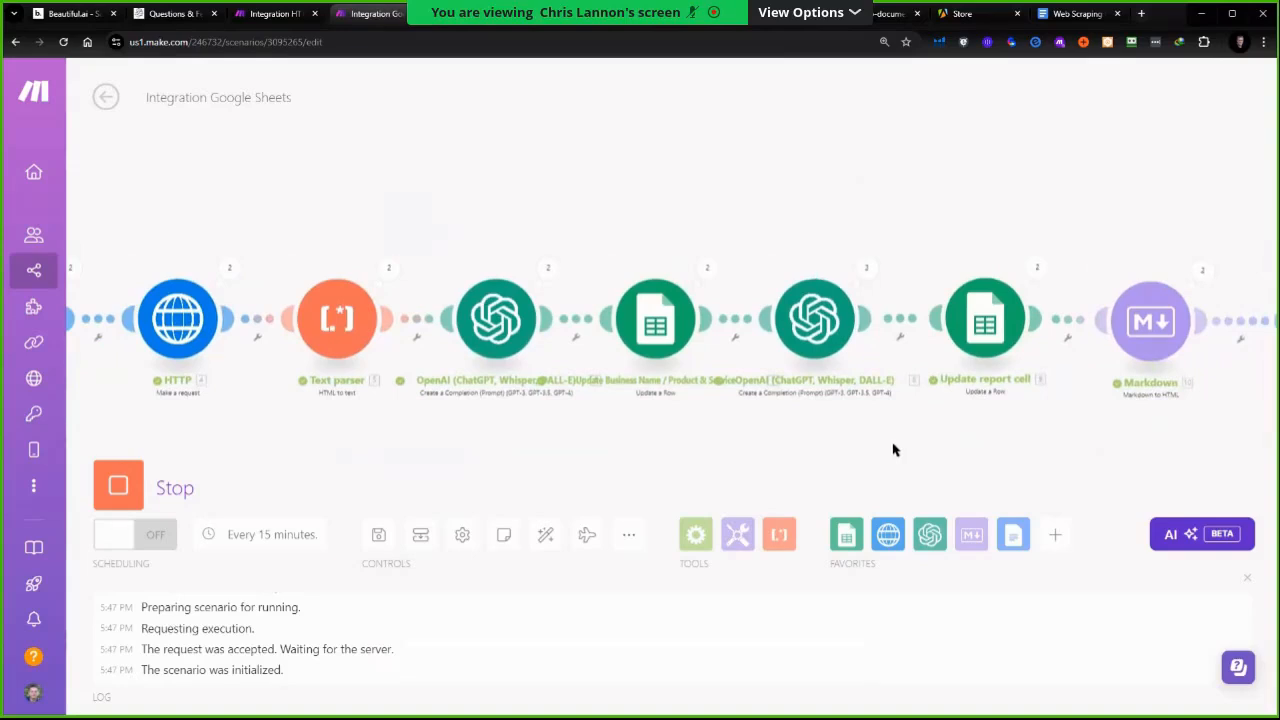
Open the newly generated demo-document reports in the CAIO Community folder and read through them
click(480, 14)
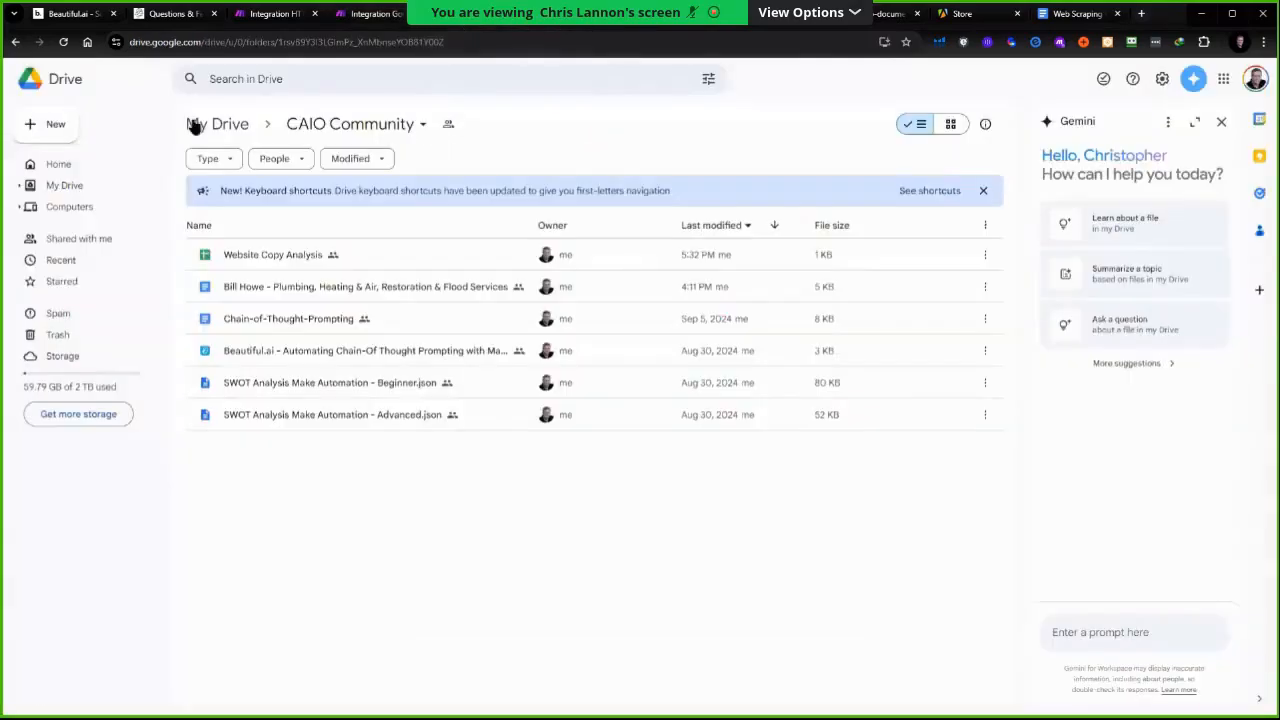
double_click(263, 287)
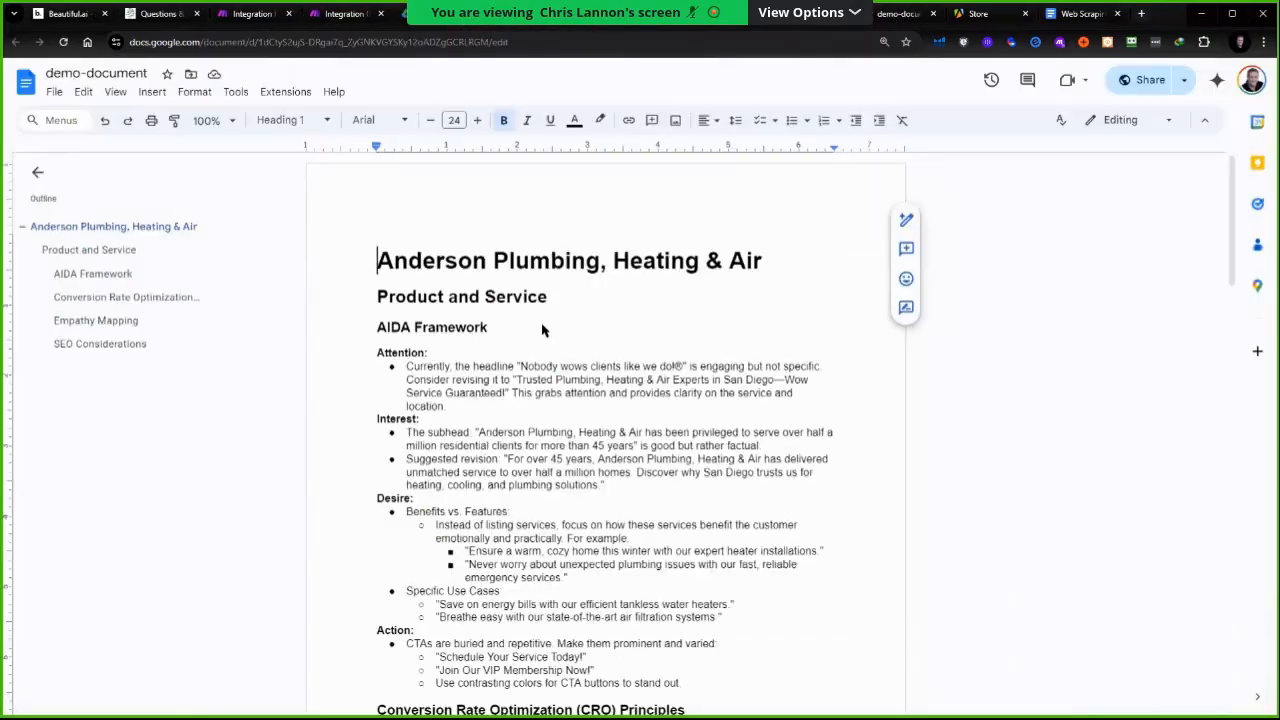
scroll(530, 344, down, 10)
scroll(526, 346, down, 8)
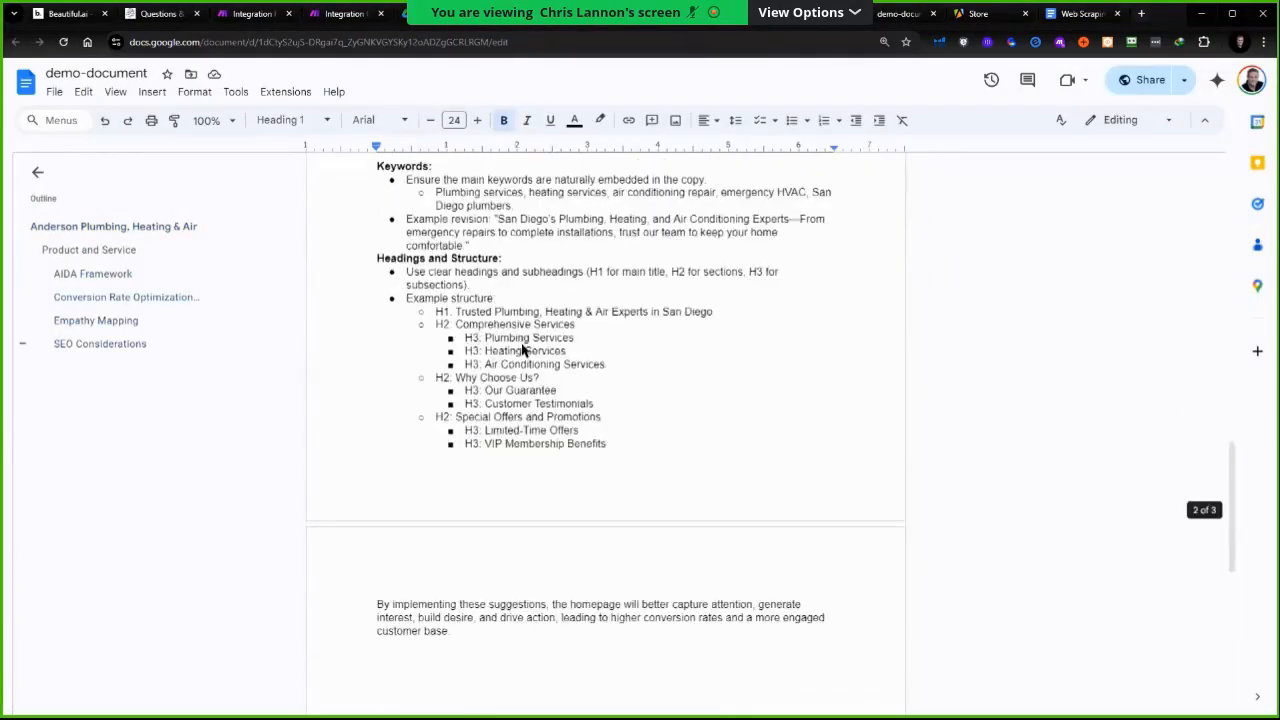
scroll(517, 354, up, 3)
double_click(257, 263)
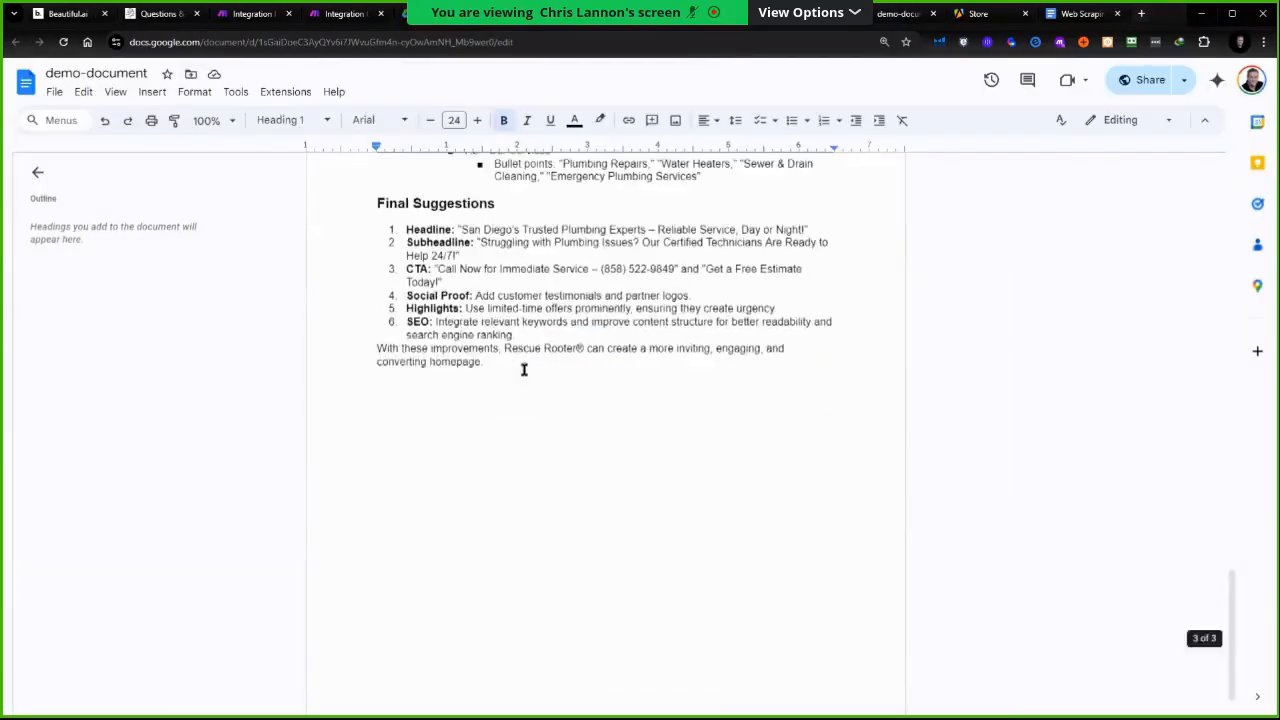
scroll(522, 371, up, 7)
scroll(519, 374, up, 15)
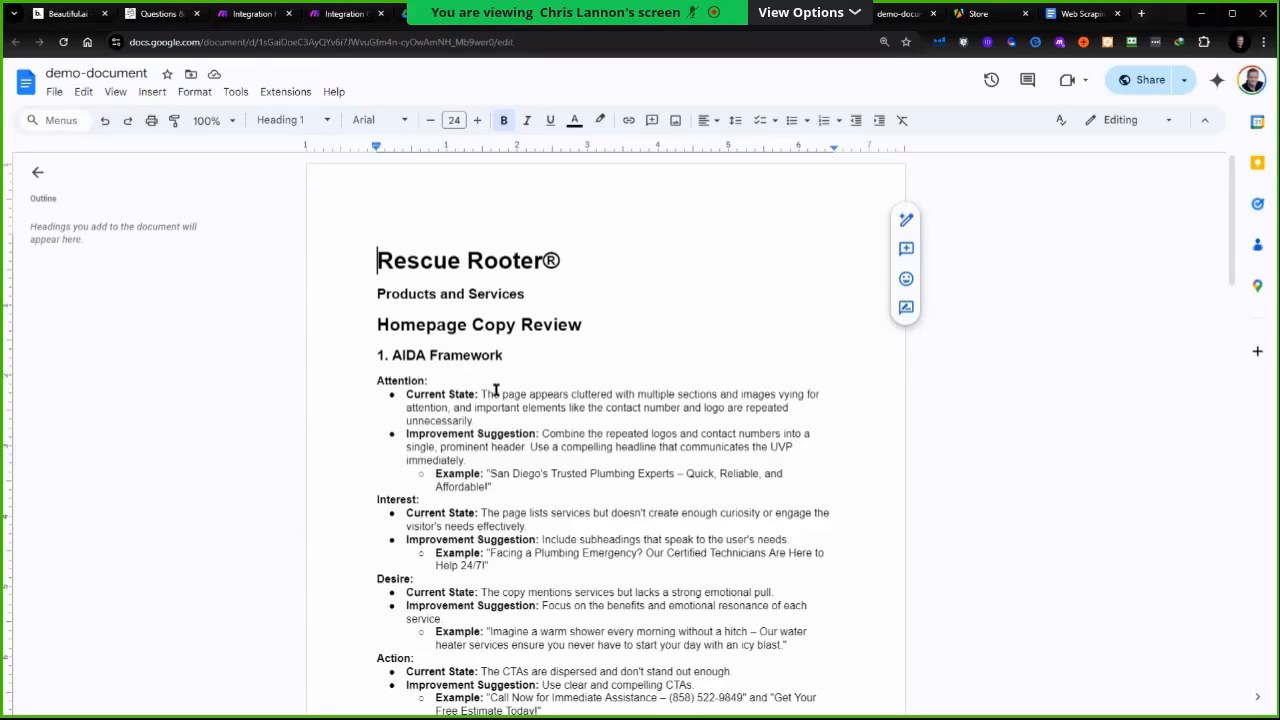
Refresh the CAIO Community folder listing and open the Rooter Hero Plumbing report before returning to the scenario
click(340, 13)
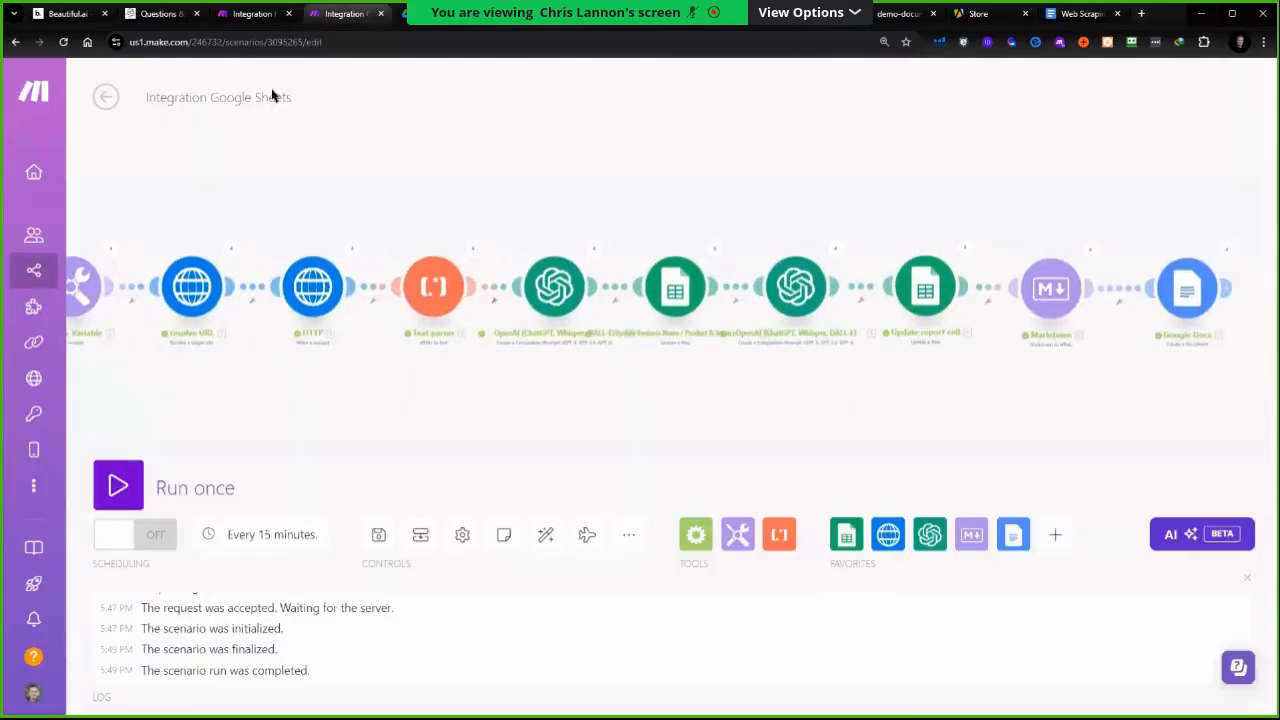
key(ctrl+Tab)
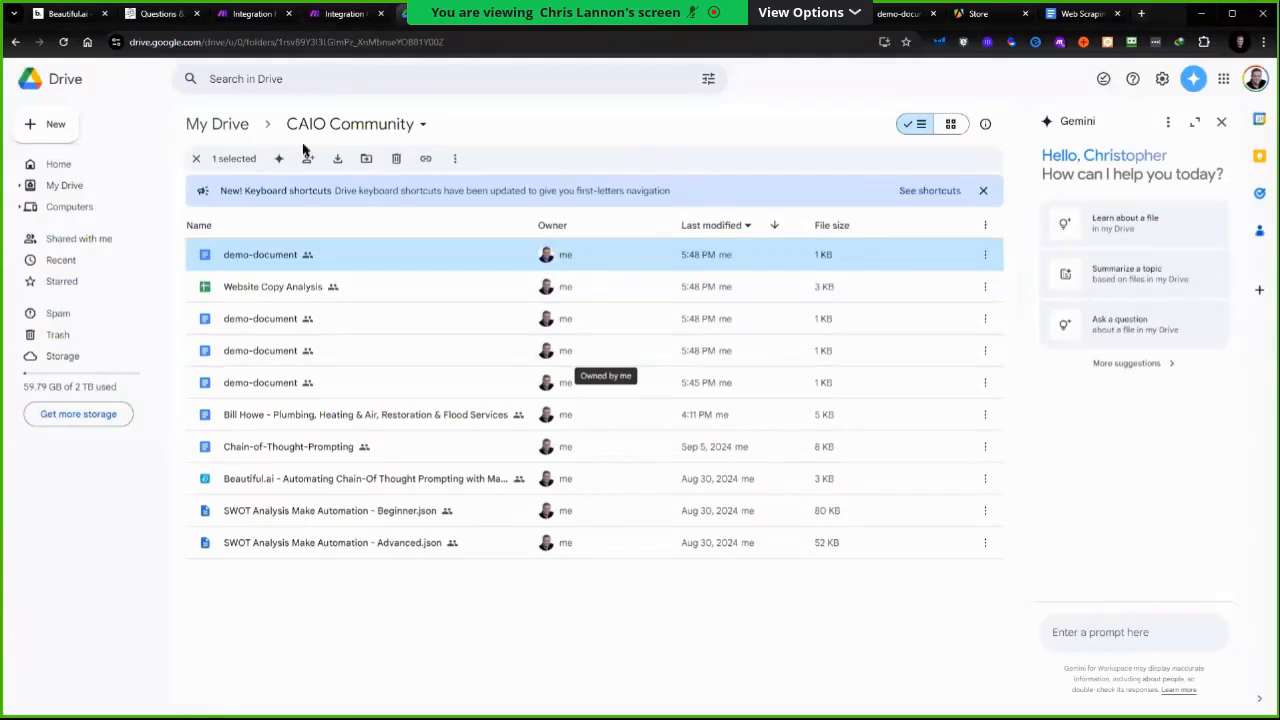
click(63, 42)
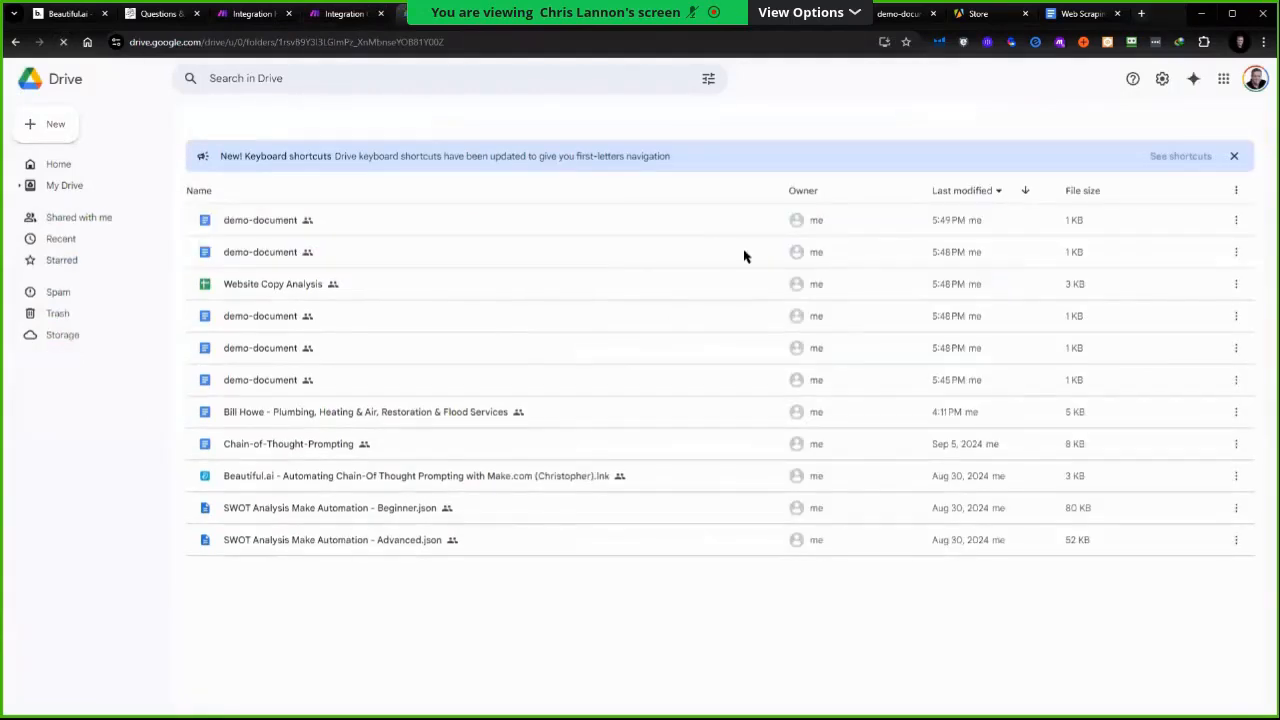
key(ctrl+Tab)
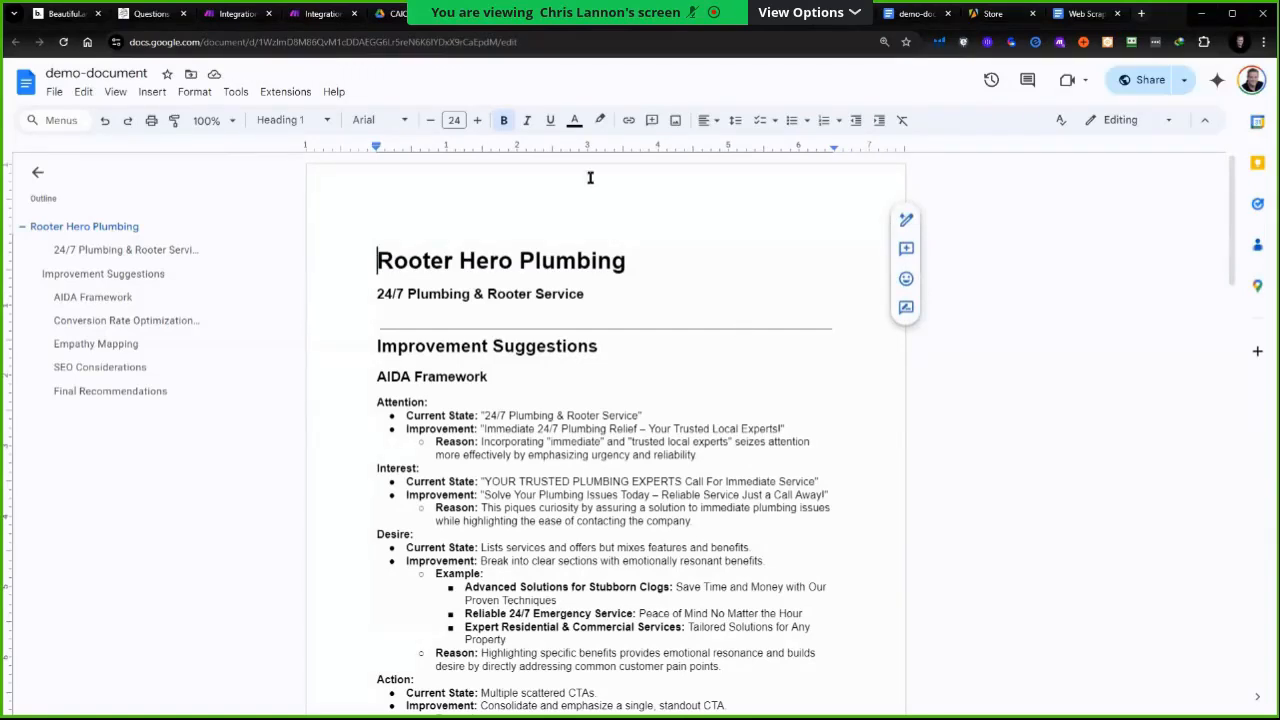
click(322, 13)
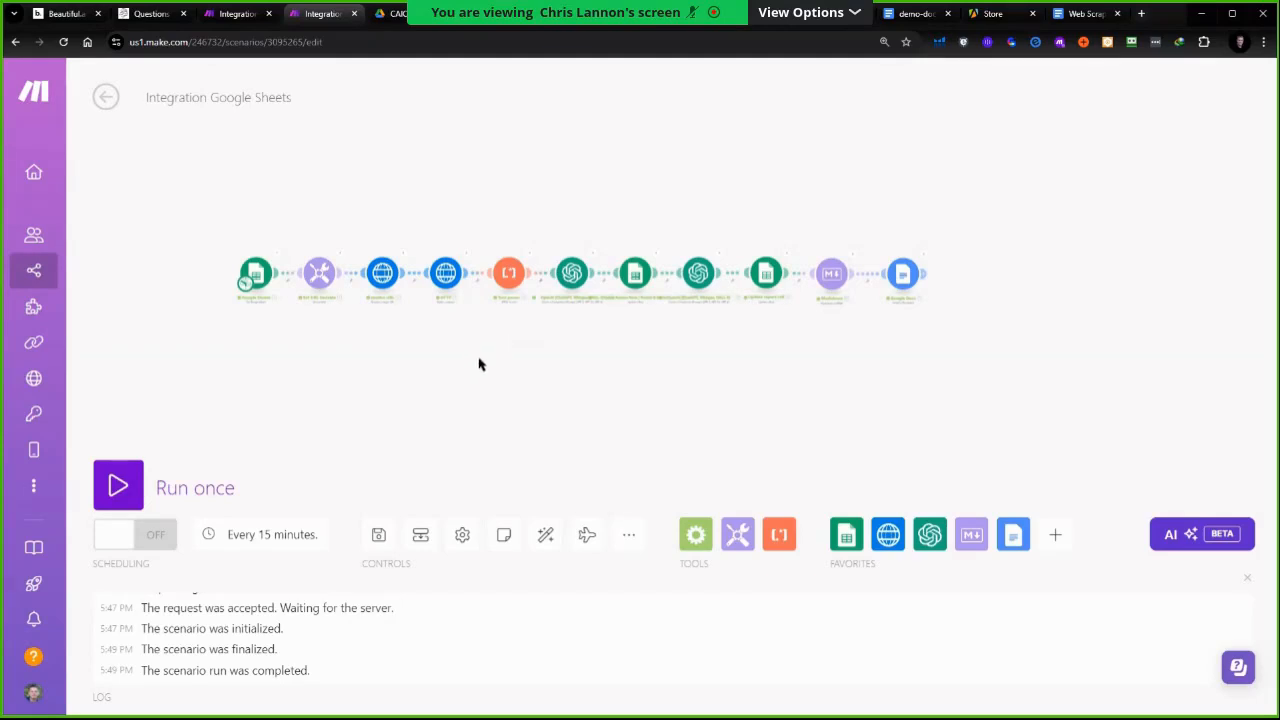
Review the step list in the Web Scraping Presentation notes and return to the scenario
scroll(478, 365, up, 3)
scroll(480, 363, down, 1)
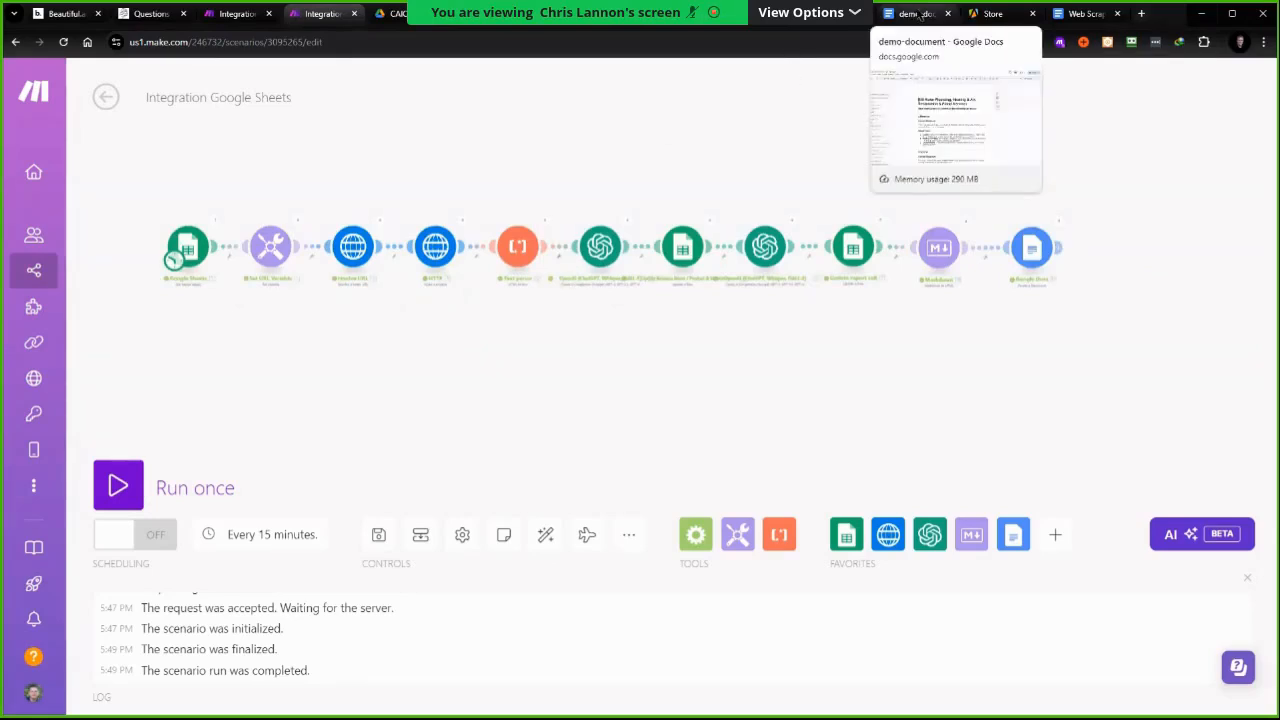
click(1085, 13)
scroll(486, 386, up, 2)
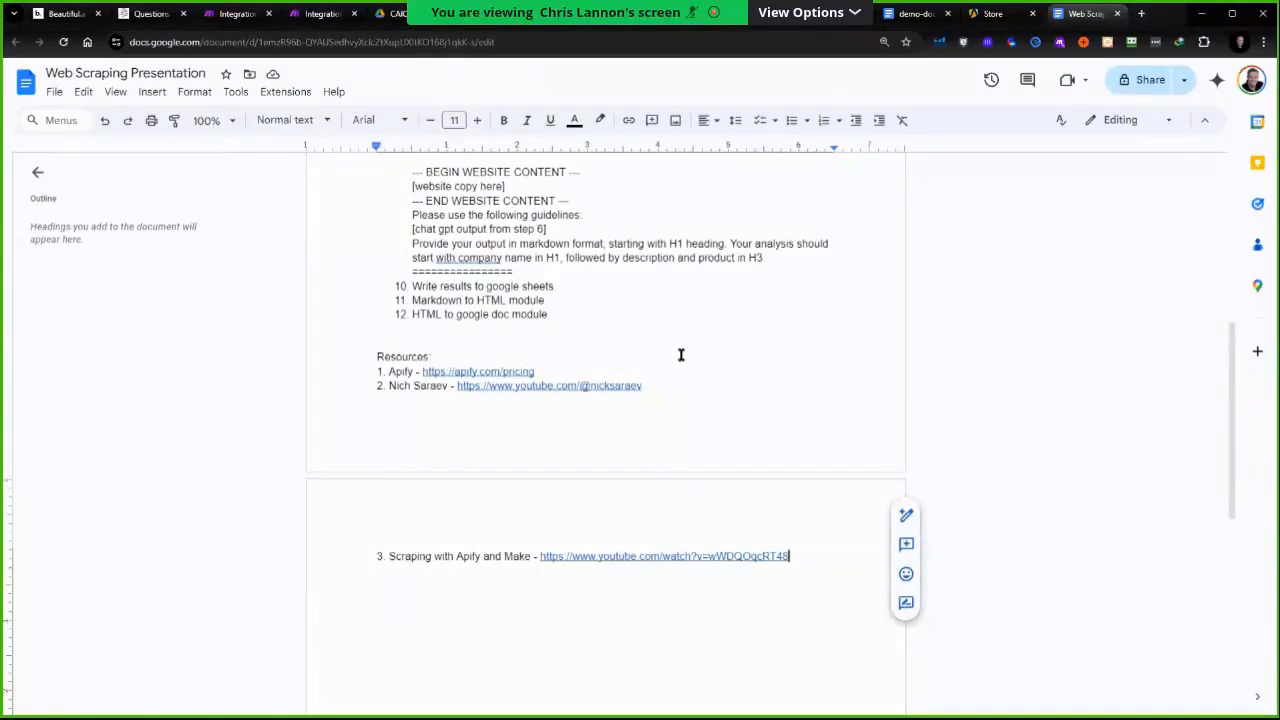
click(325, 16)
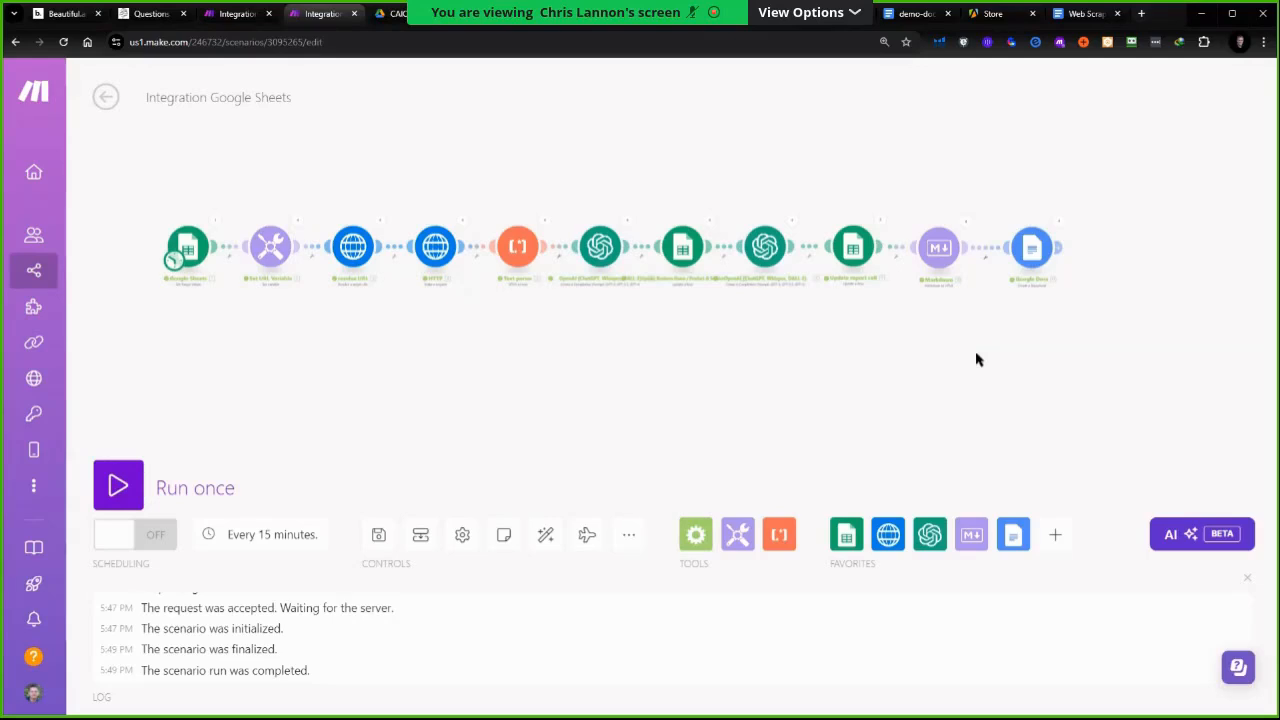
Search the scenario's app list for panda and close the search
click(1052, 548)
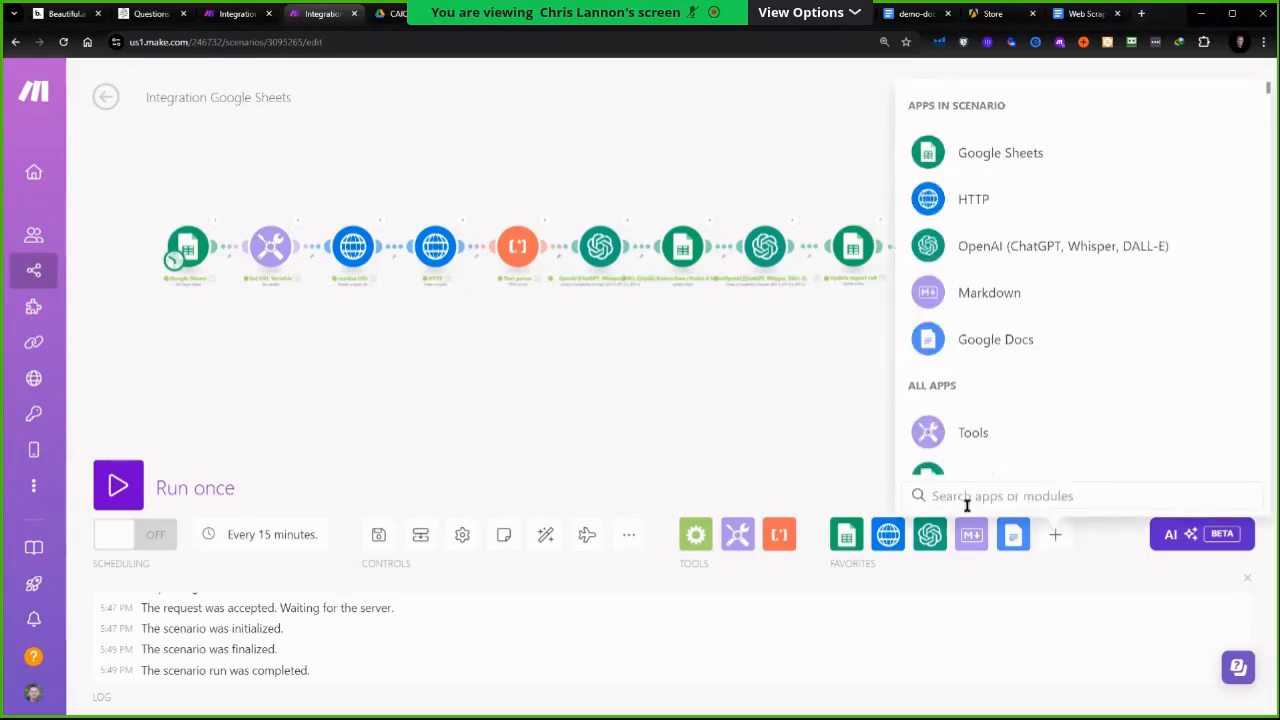
text(panda)
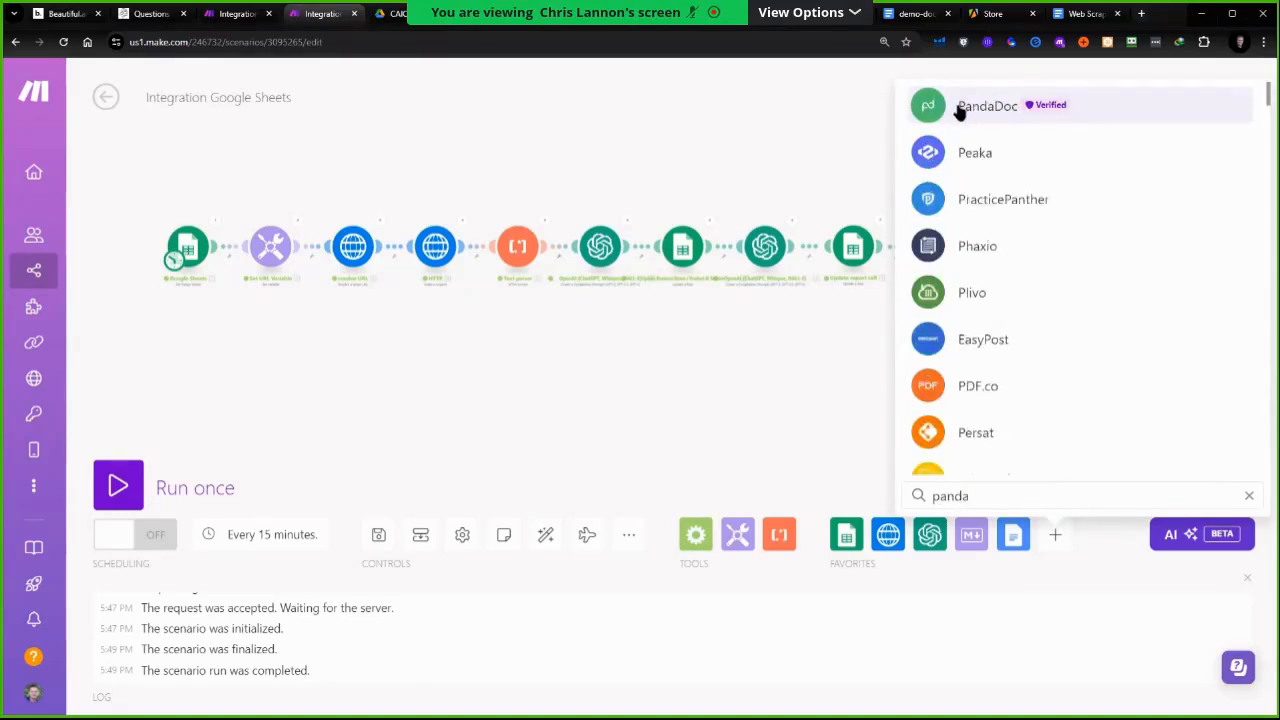
click(530, 150)
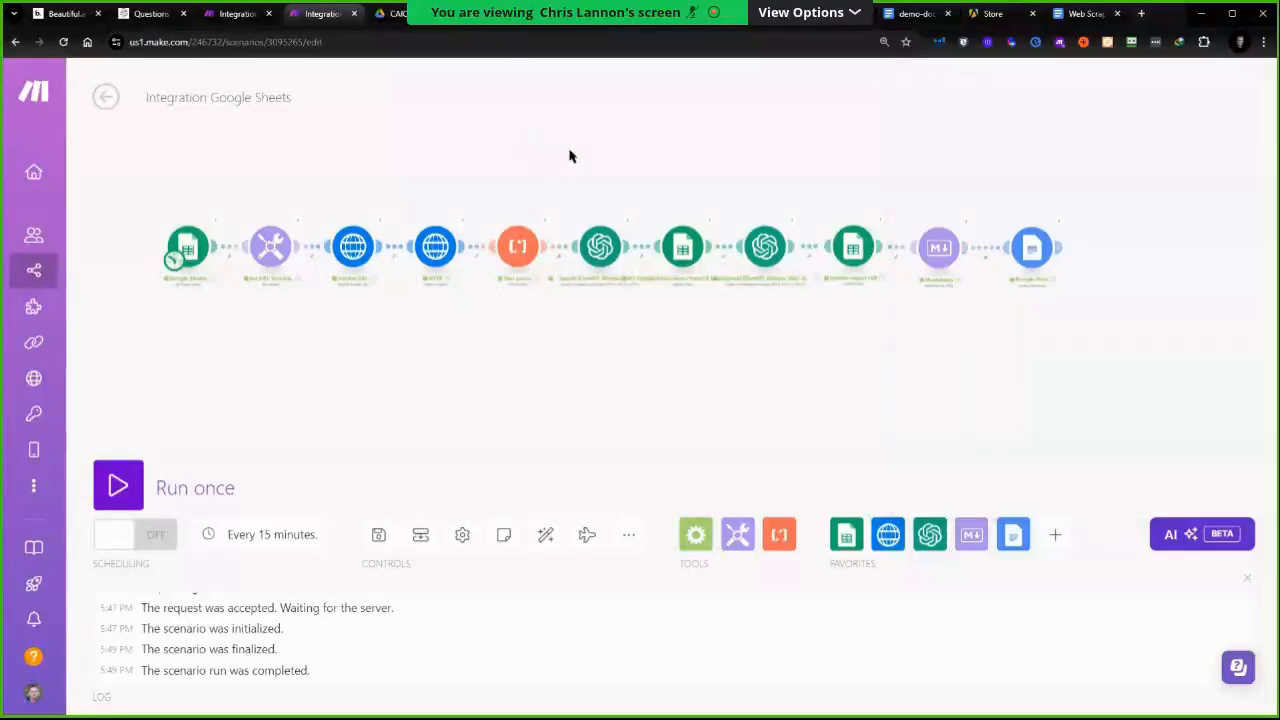
Glance at the Apify Store, then browse the Apify app's triggers and actions in the scenario's module picker
click(993, 14)
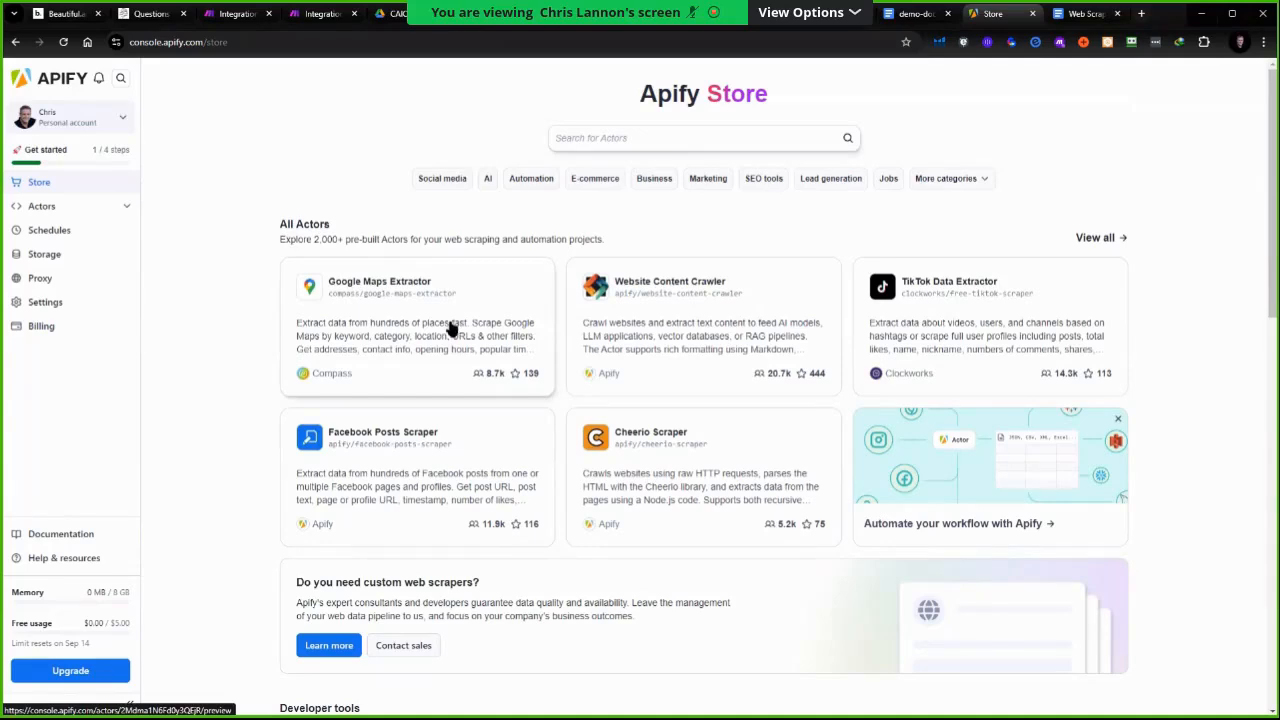
click(231, 14)
click(322, 14)
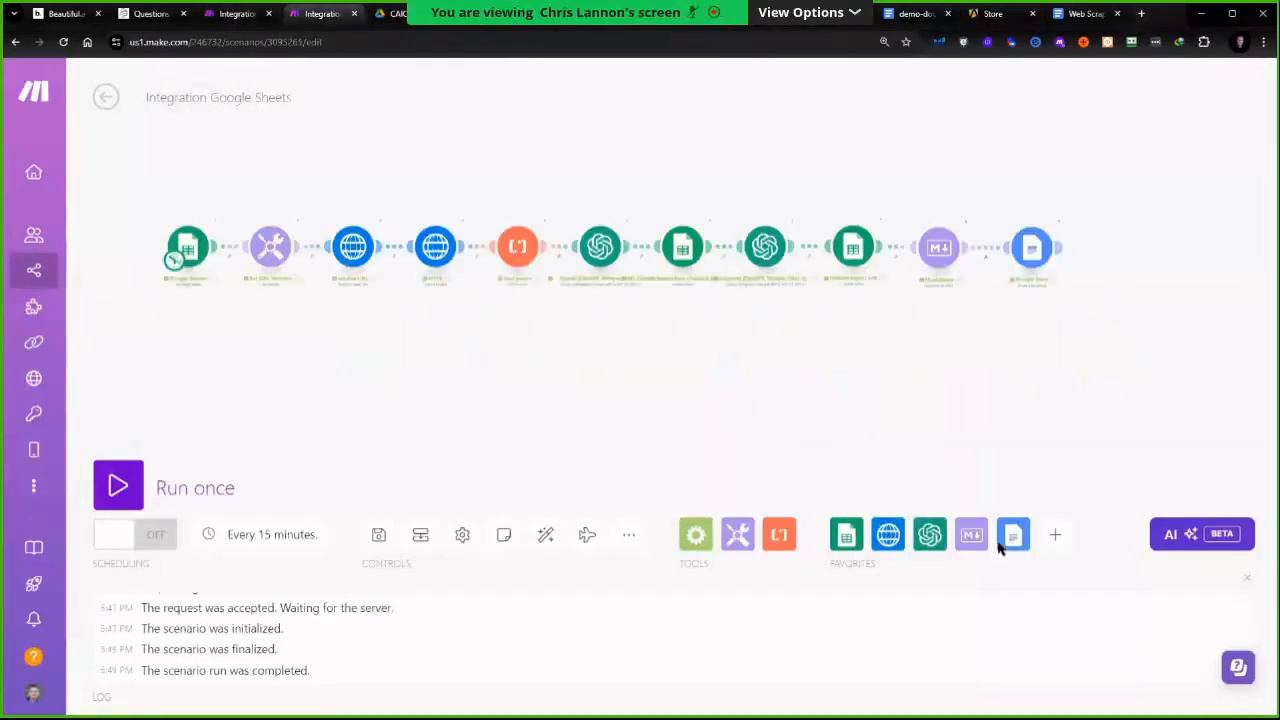
click(1057, 538)
click(970, 110)
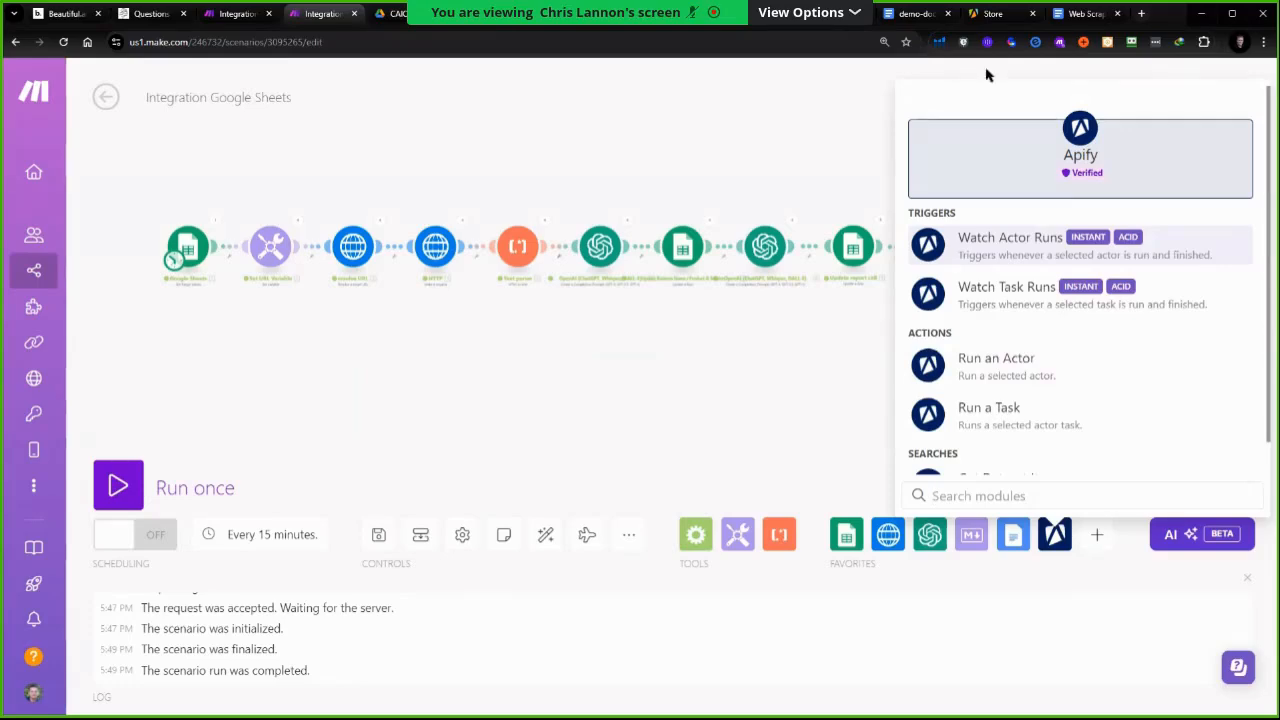
Browse the Apify Store's developer tools, collections and popular community actors
click(993, 13)
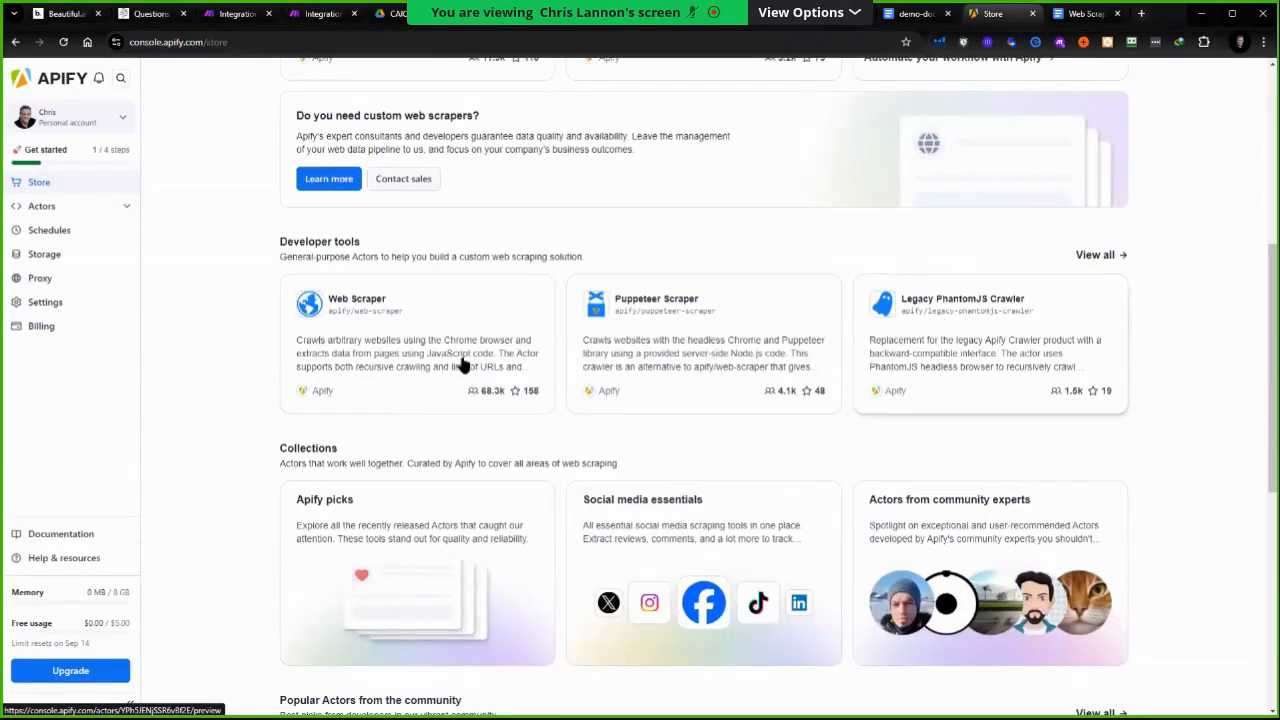
scroll(711, 406, down, 1)
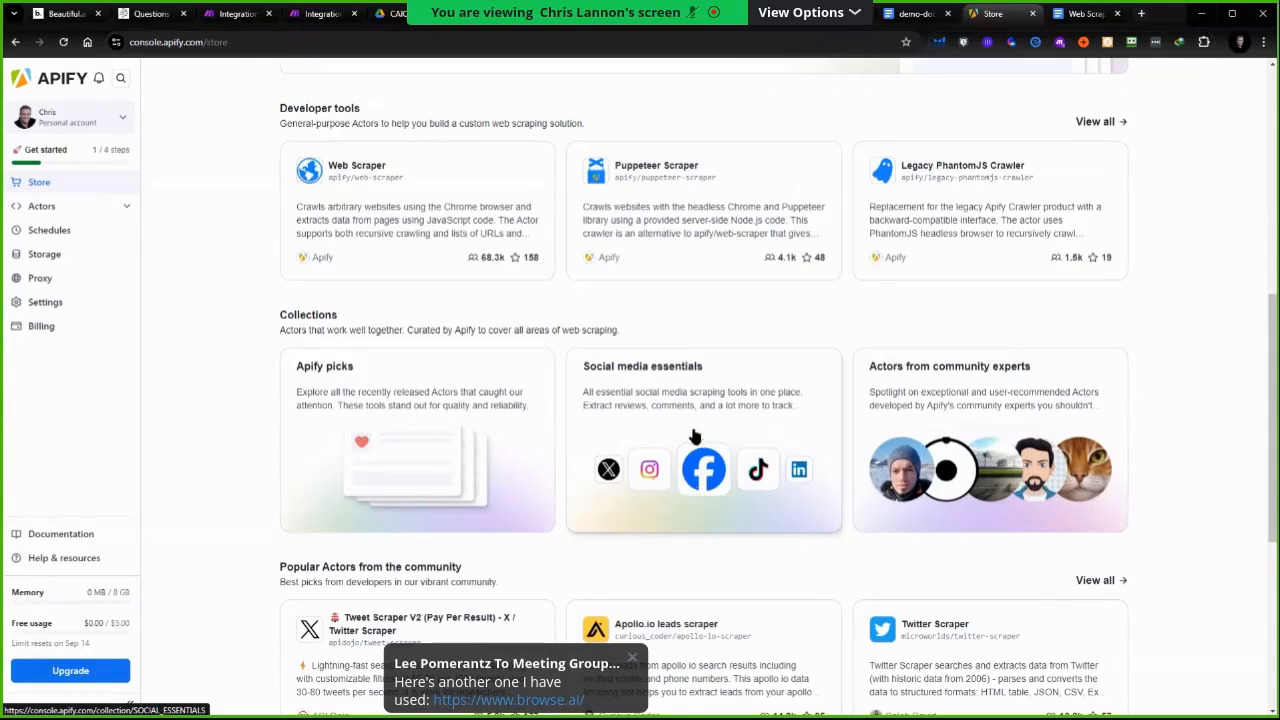
scroll(692, 423, down, 1)
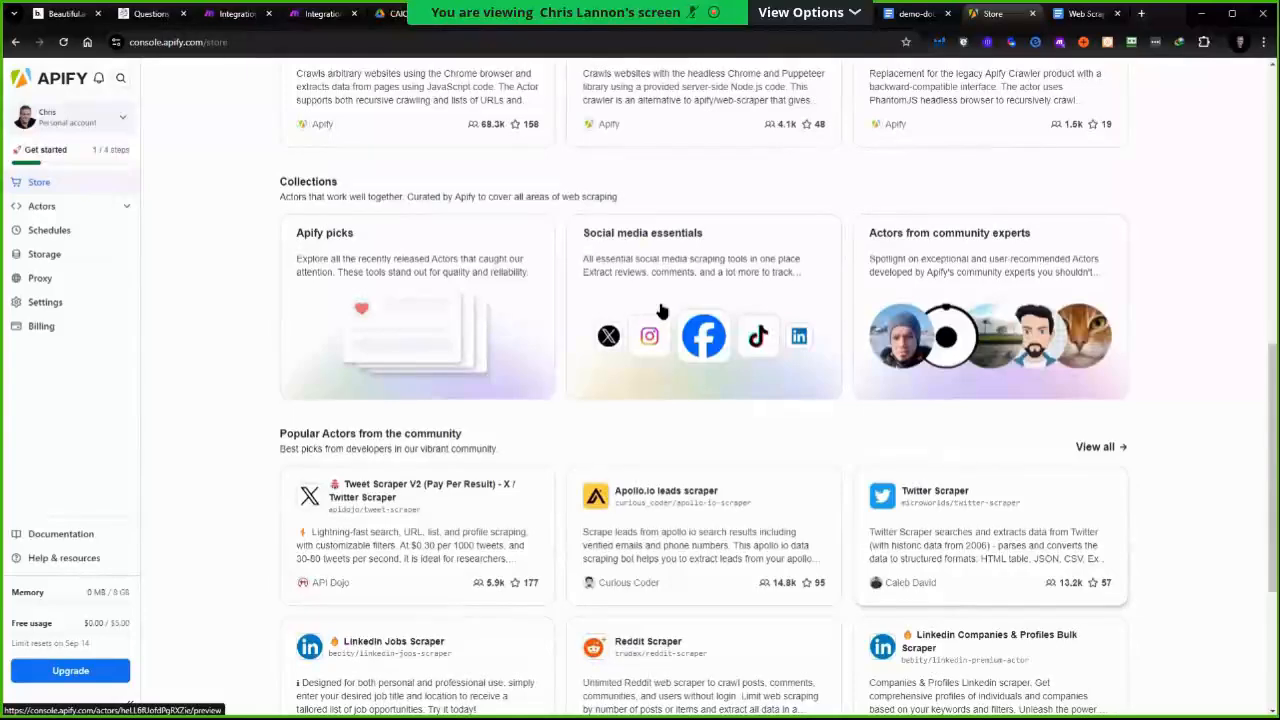
scroll(663, 312, down, 2)
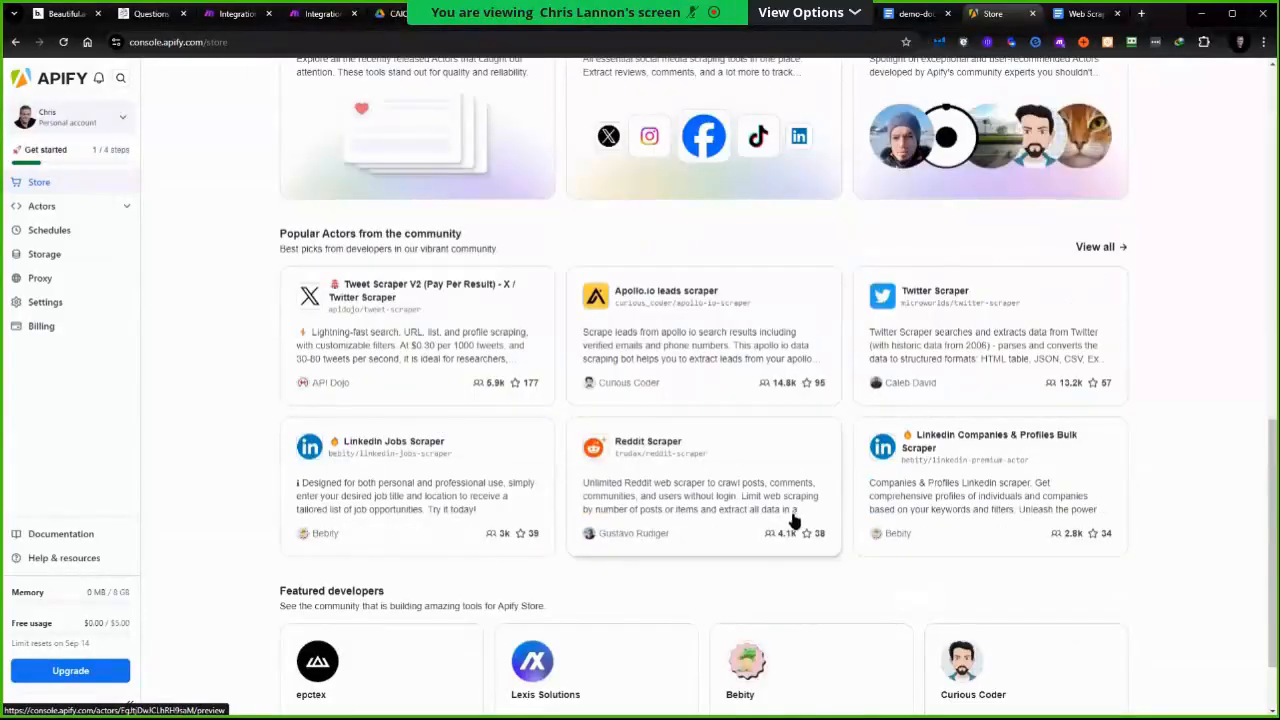
scroll(634, 411, up, 9)
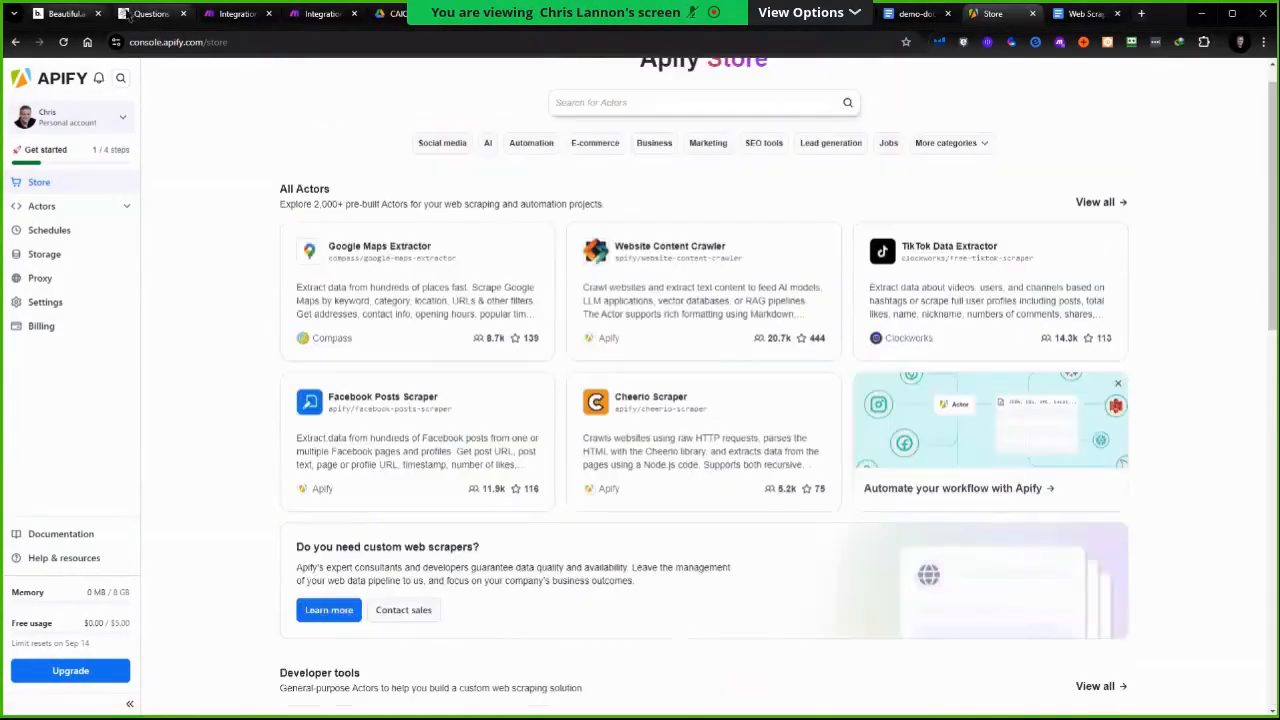
Select the 'Scraping with Apify and Make' resource line in the Web Scraping Presentation and return to the scenario
click(78, 14)
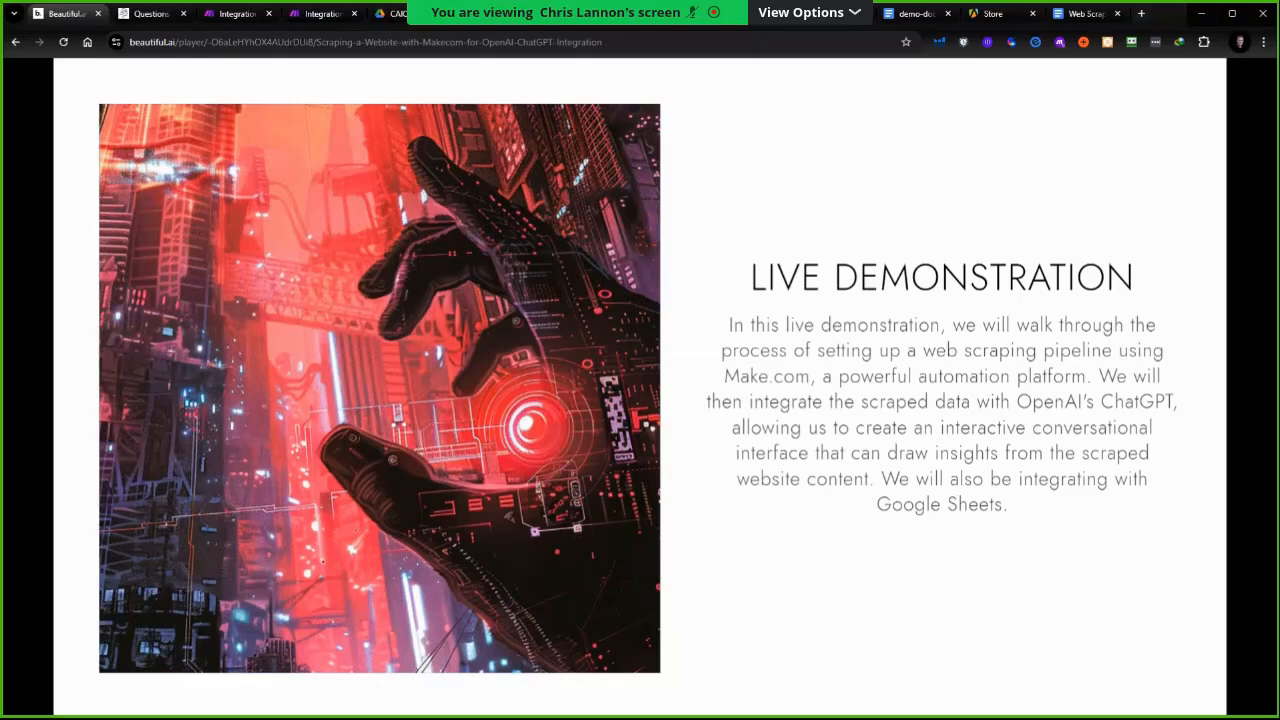
click(1082, 13)
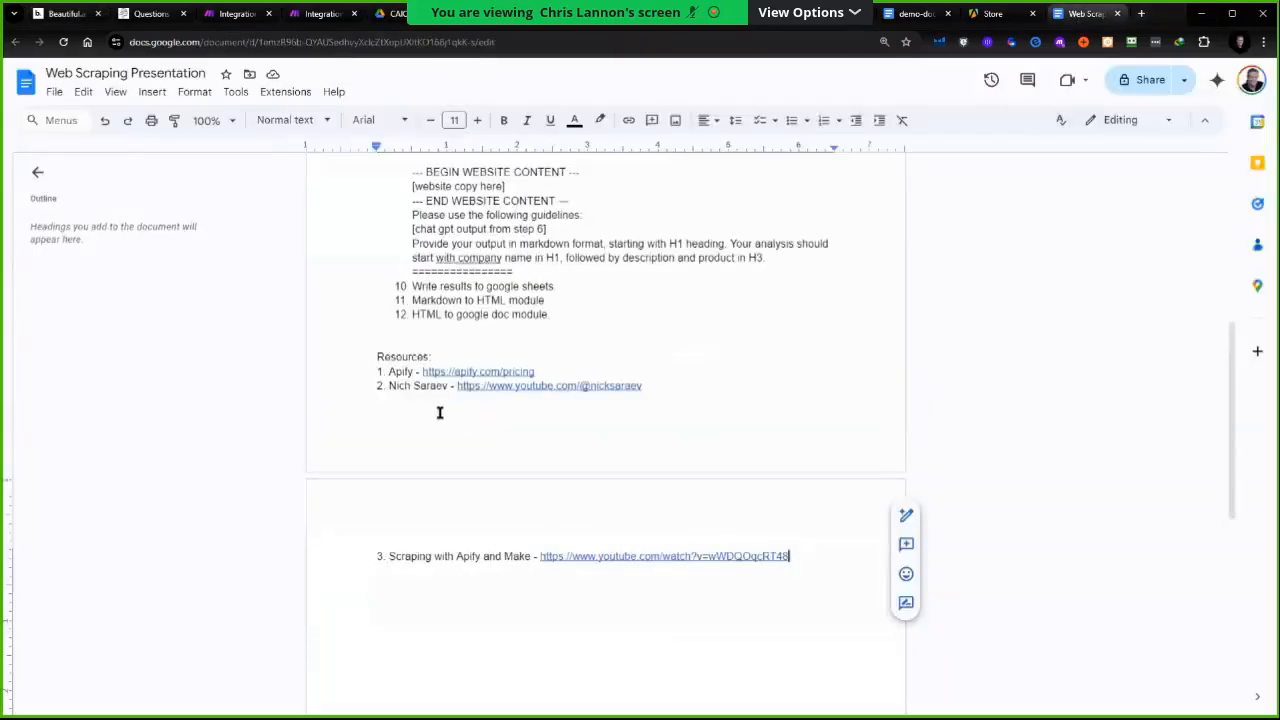
click(656, 387)
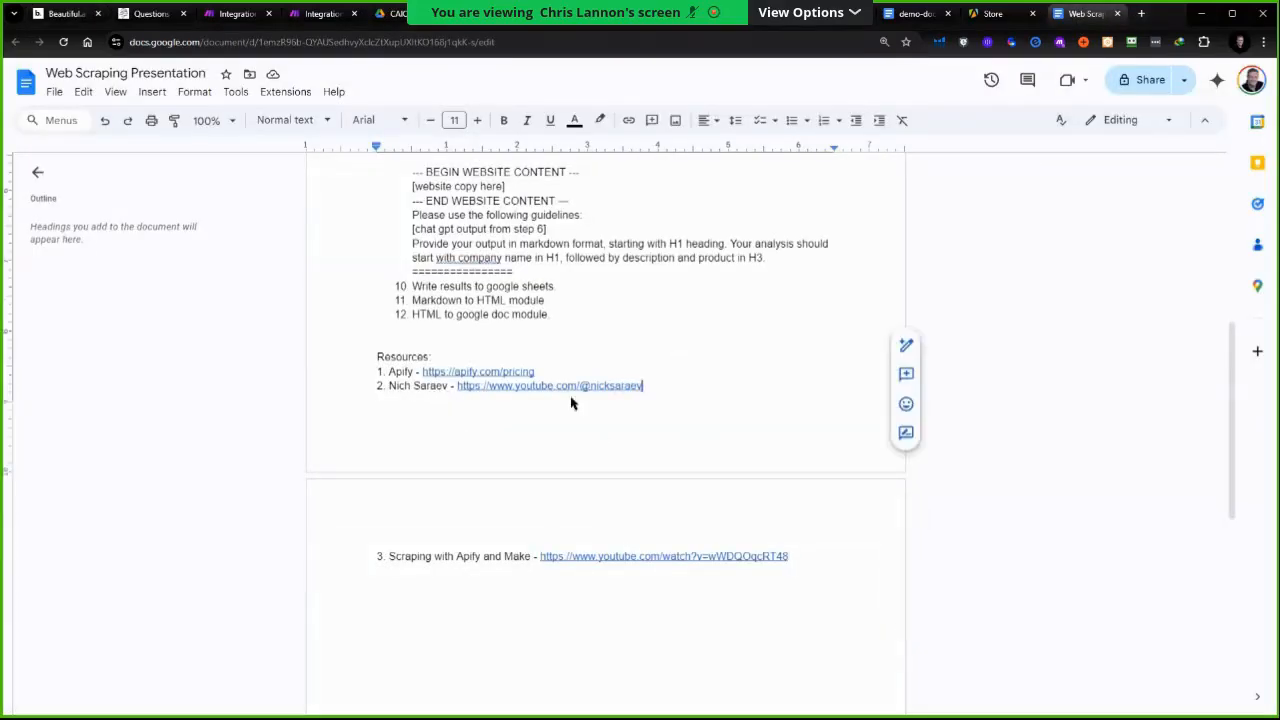
key(shift+Home)
click(790, 560)
drag(746, 566, 403, 571)
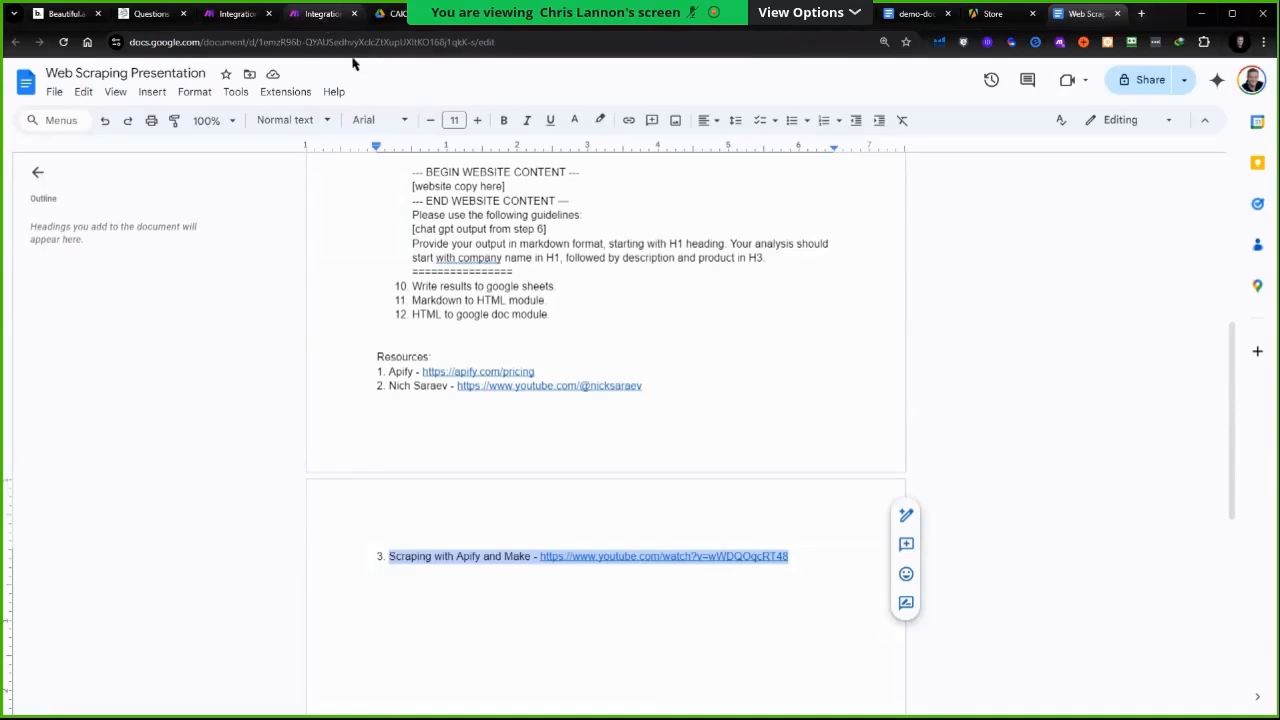
click(322, 13)
click(760, 372)
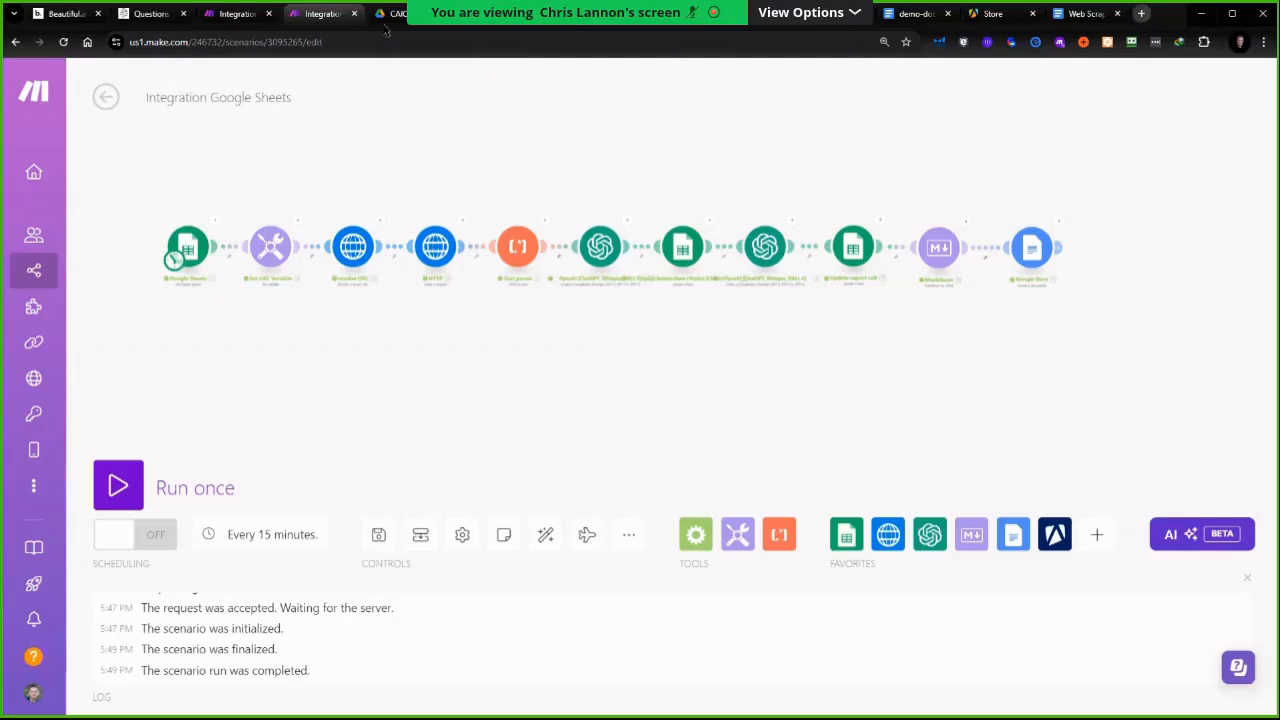
Open YouTube in a new tab, search for stephen pope, open the Stephen G. Pope channel and copy its URL
key(ctrl+t)
click(298, 38)
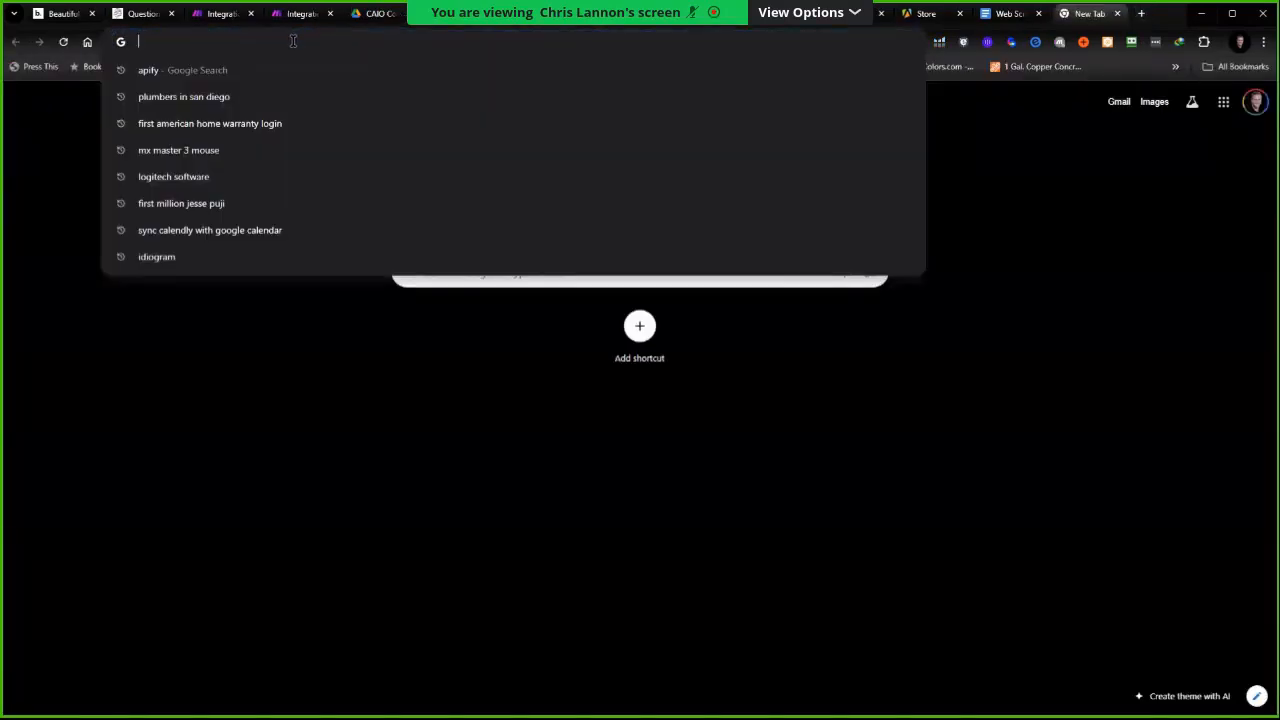
text(youtube.com)
key(Return)
click(460, 77)
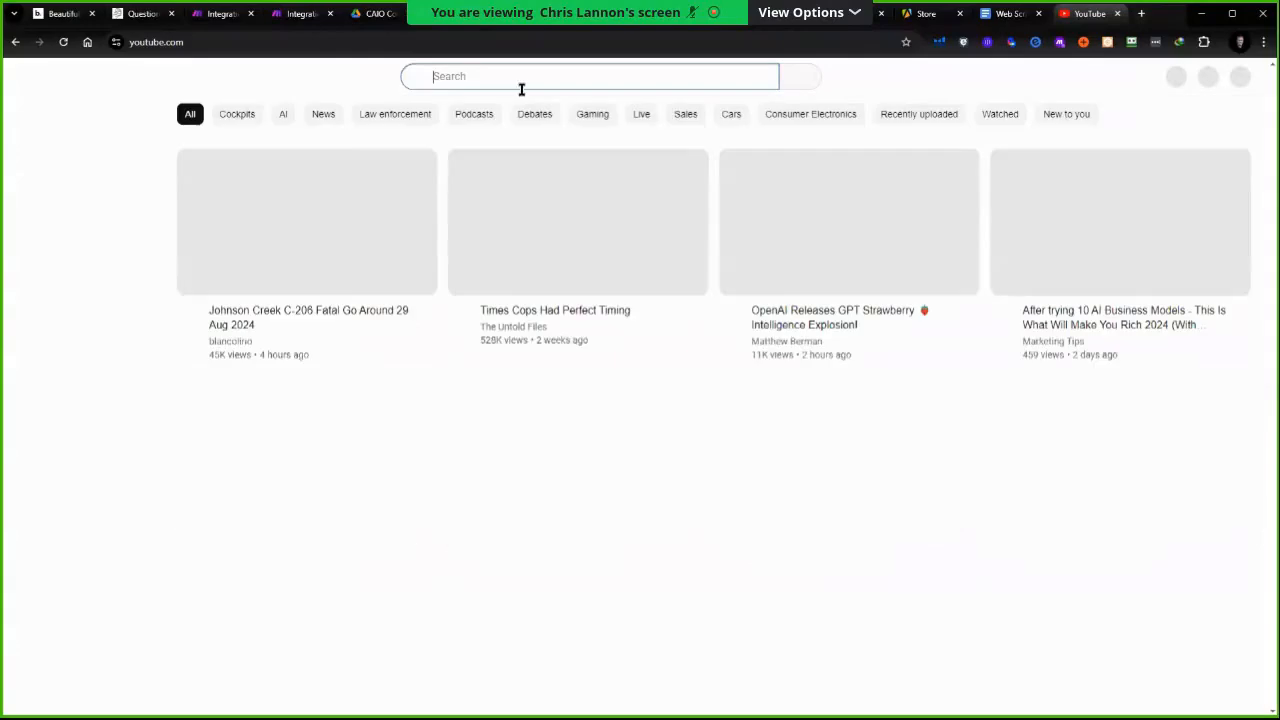
text(stephe)
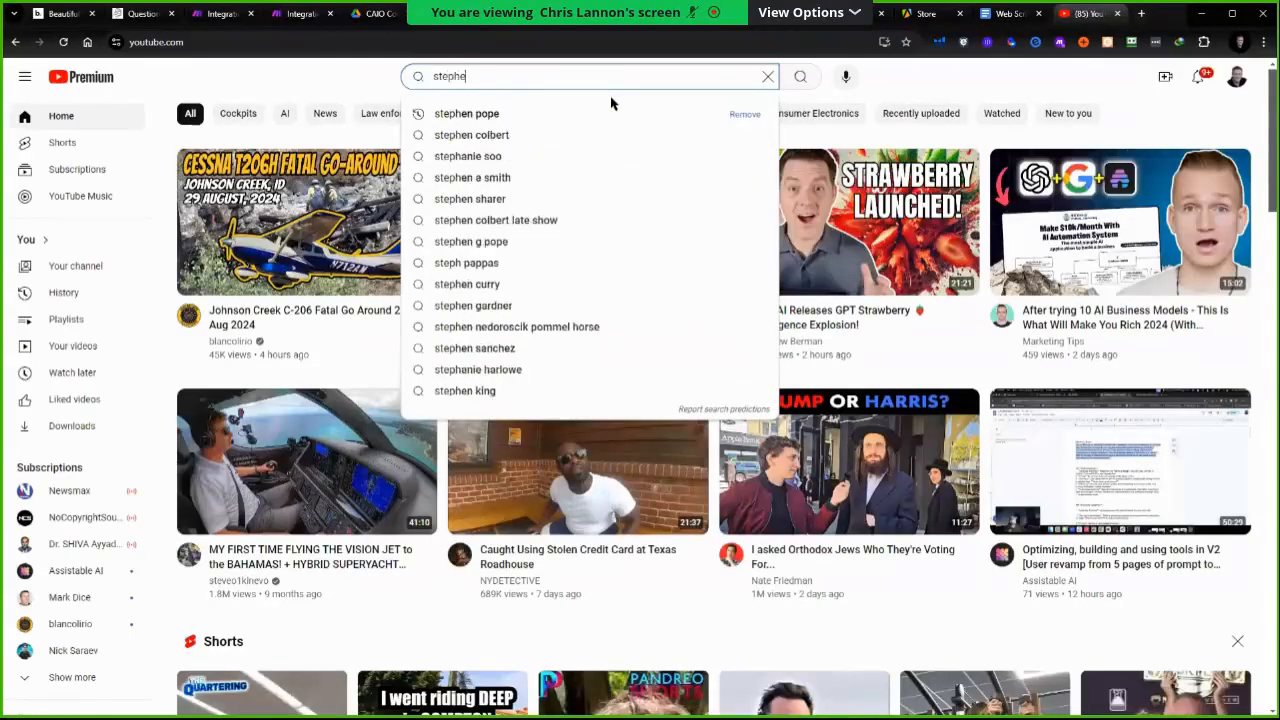
text(n pope)
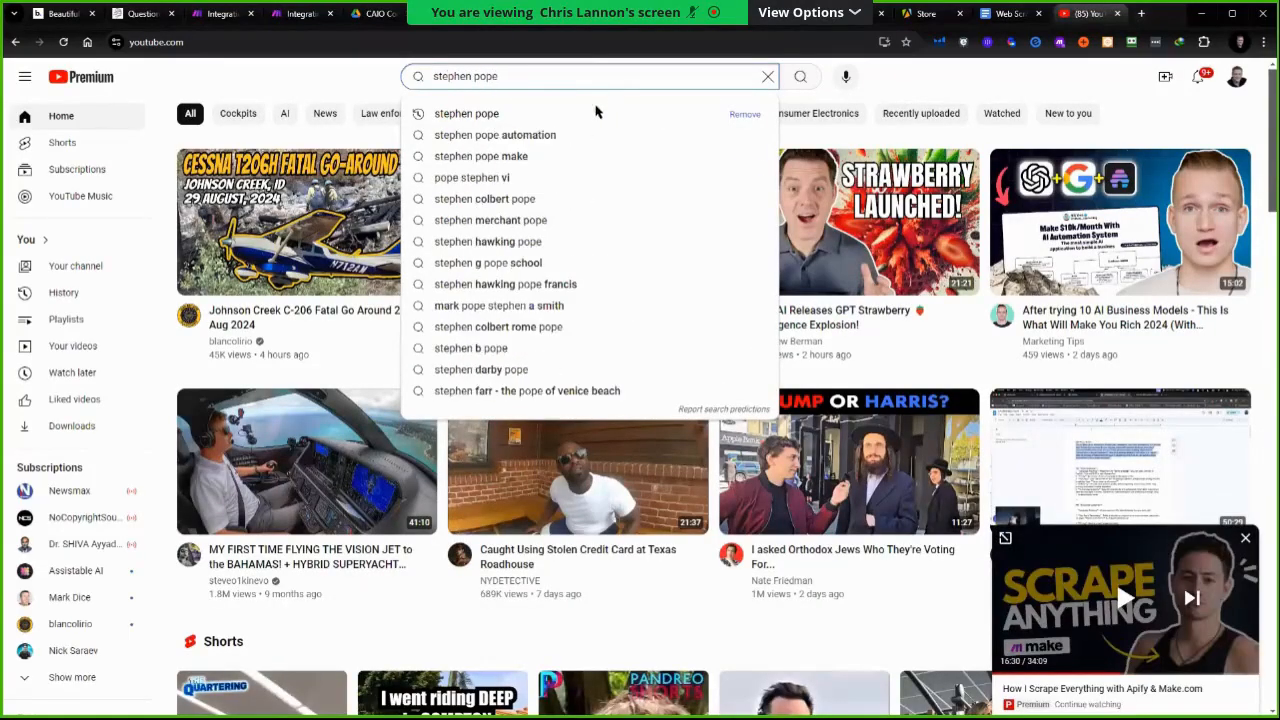
click(474, 114)
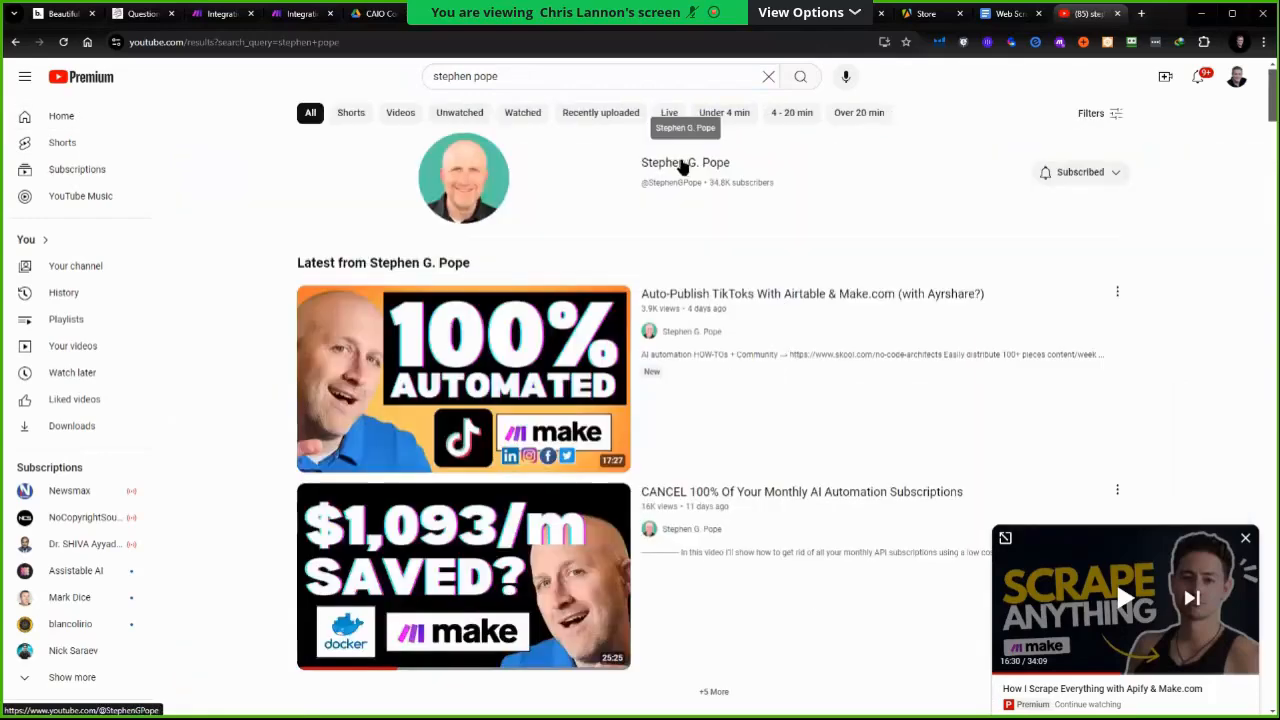
click(683, 167)
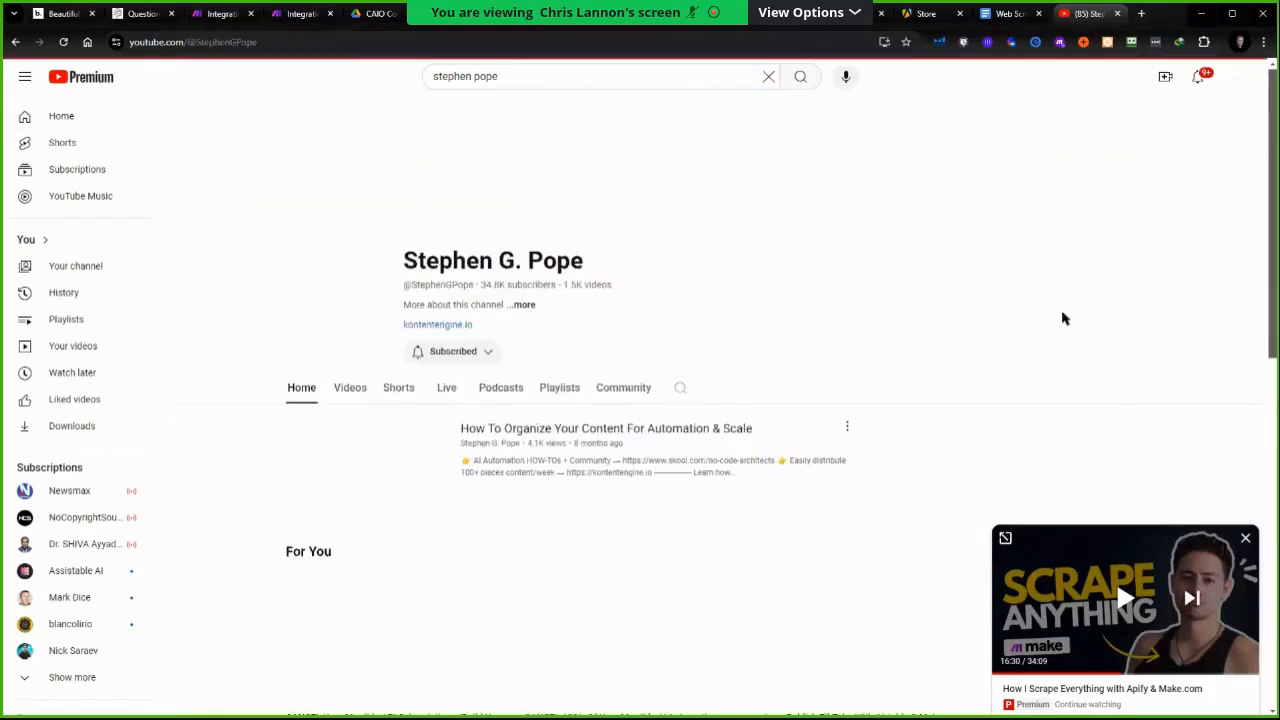
click(288, 43)
Add the channel URL as resource item 4 in the Web Scraping Presentation document
click(1010, 14)
key(ctrl+c)
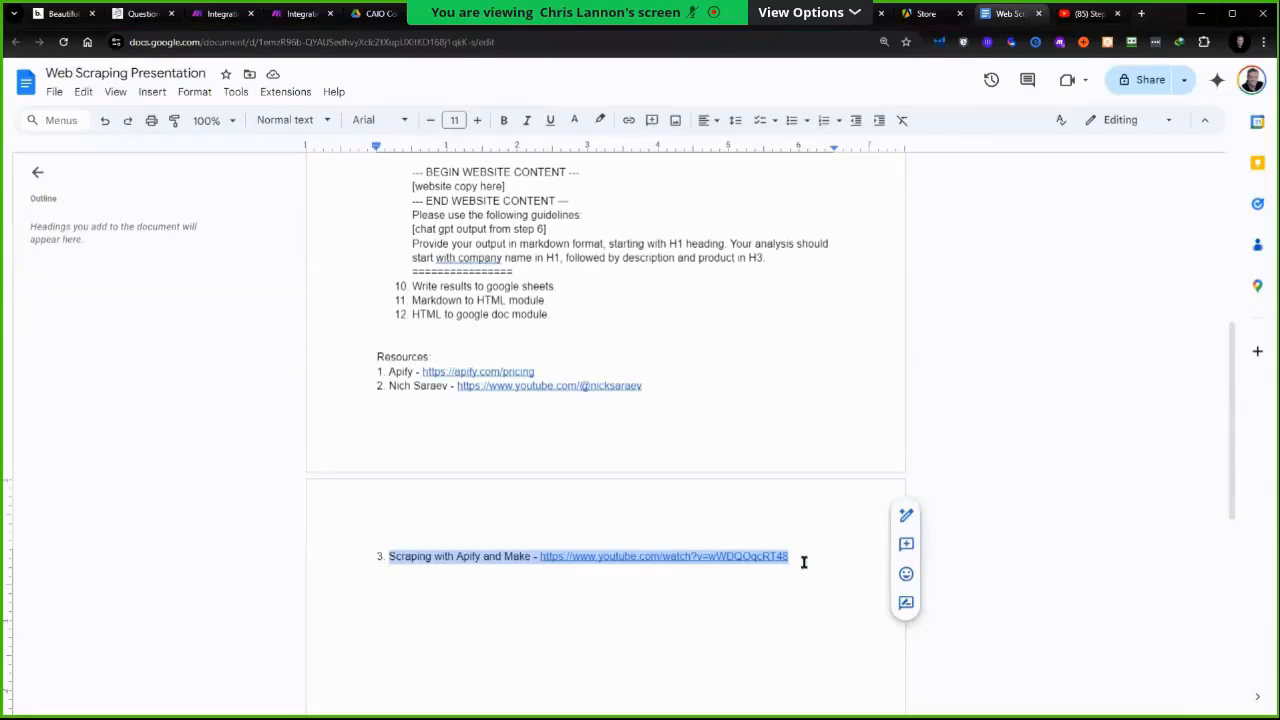
click(856, 562)
key(Return)
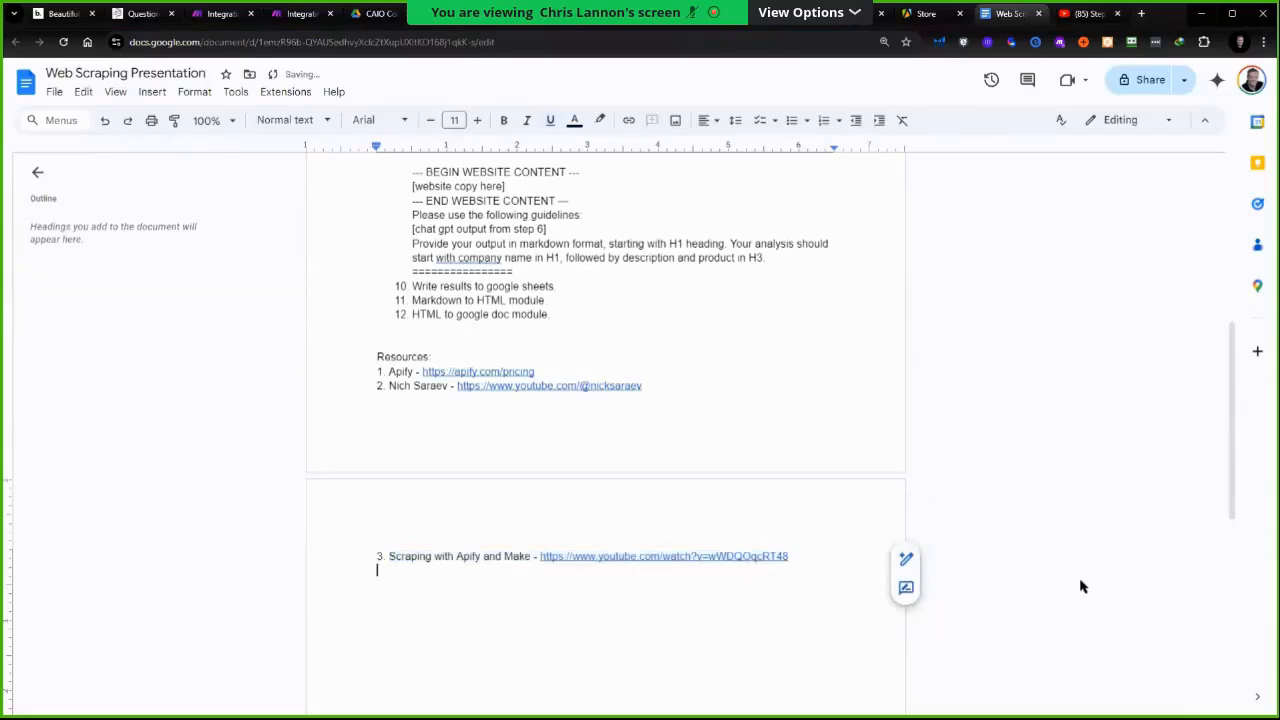
key(ctrl+v)
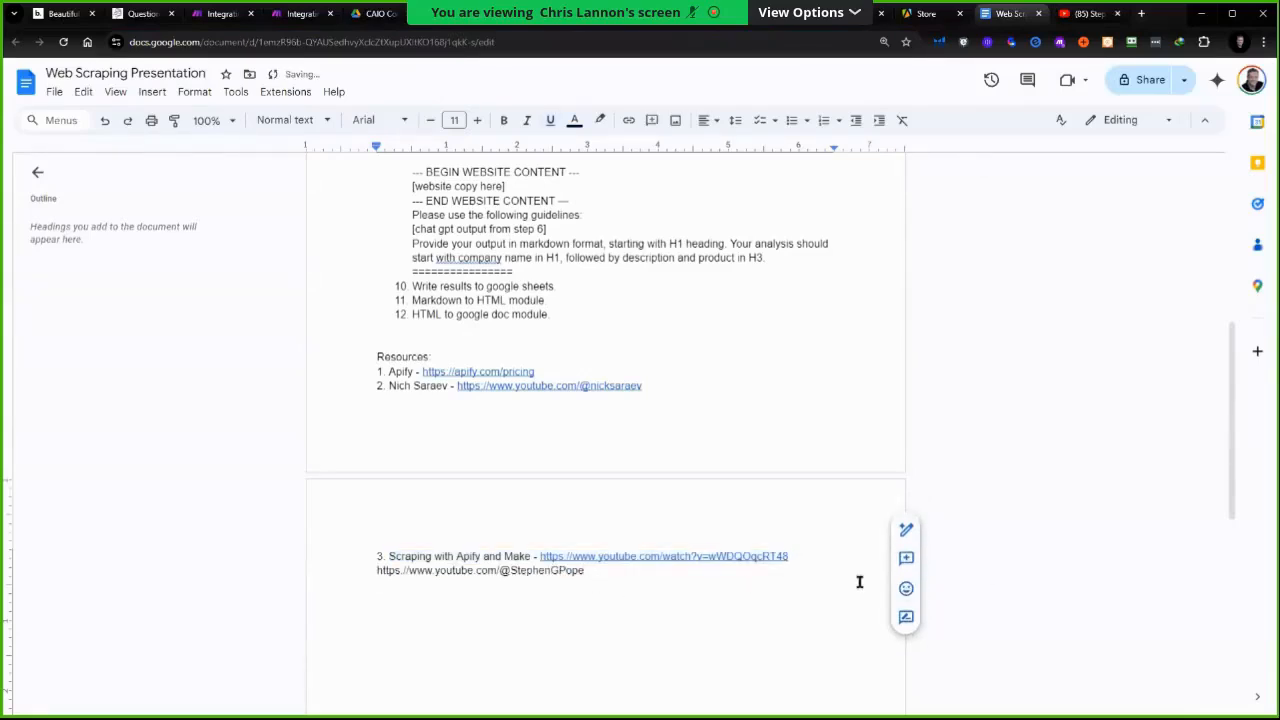
click(382, 576)
key(BackSpace)
key(Return)
text(4.)
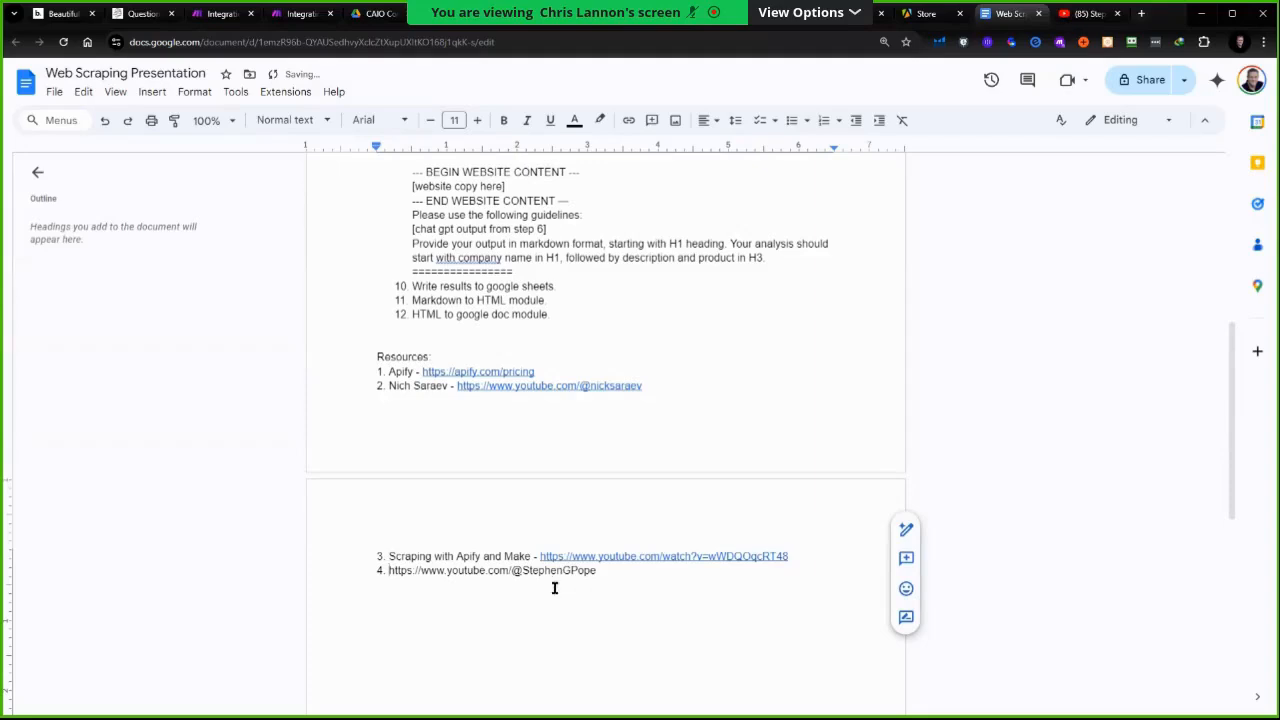
click(614, 584)
key(Return)
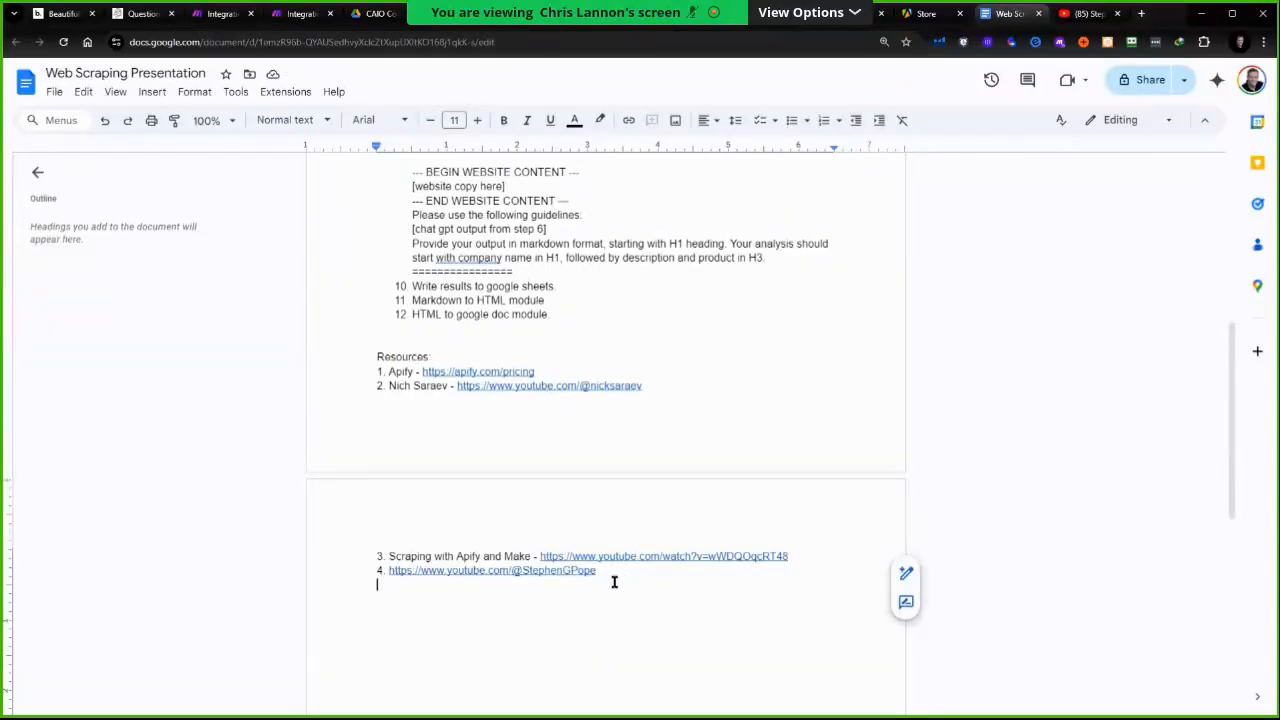
Open Skool in a new tab, switch to the No-Code Architects community and open the EVERY Automation Template classroom course
click(1141, 13)
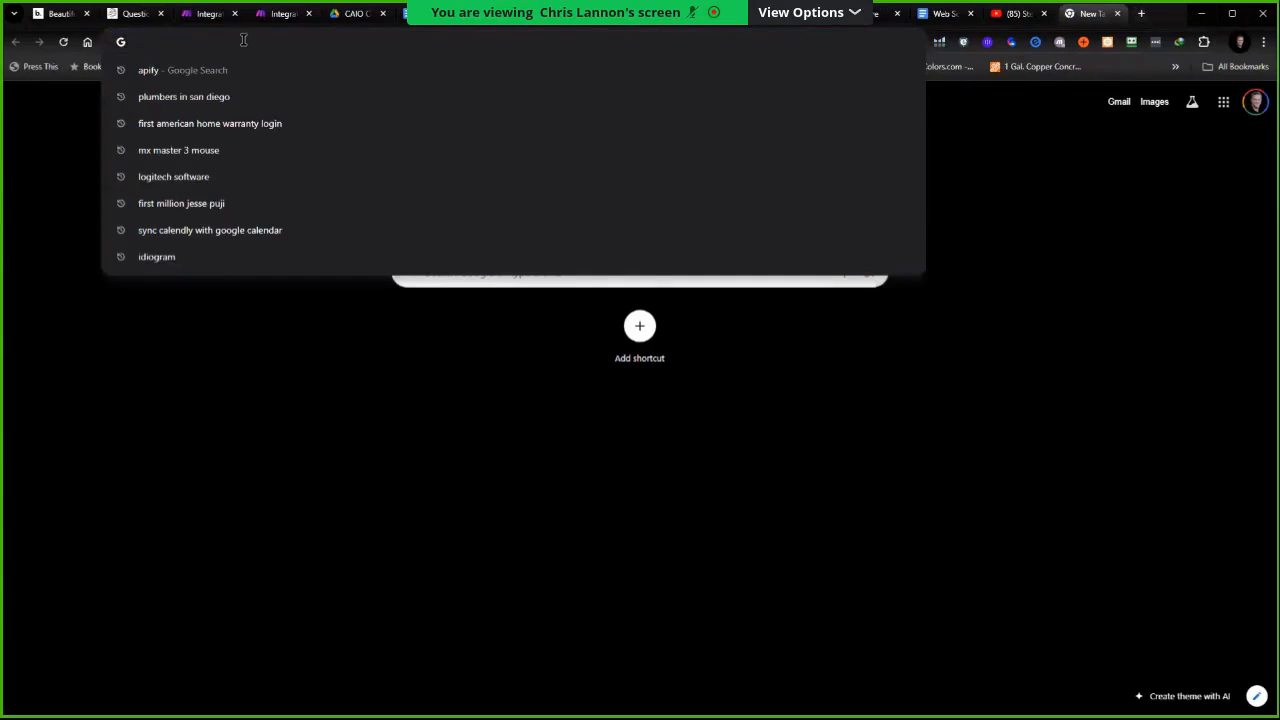
text(skool.com)
key(Return)
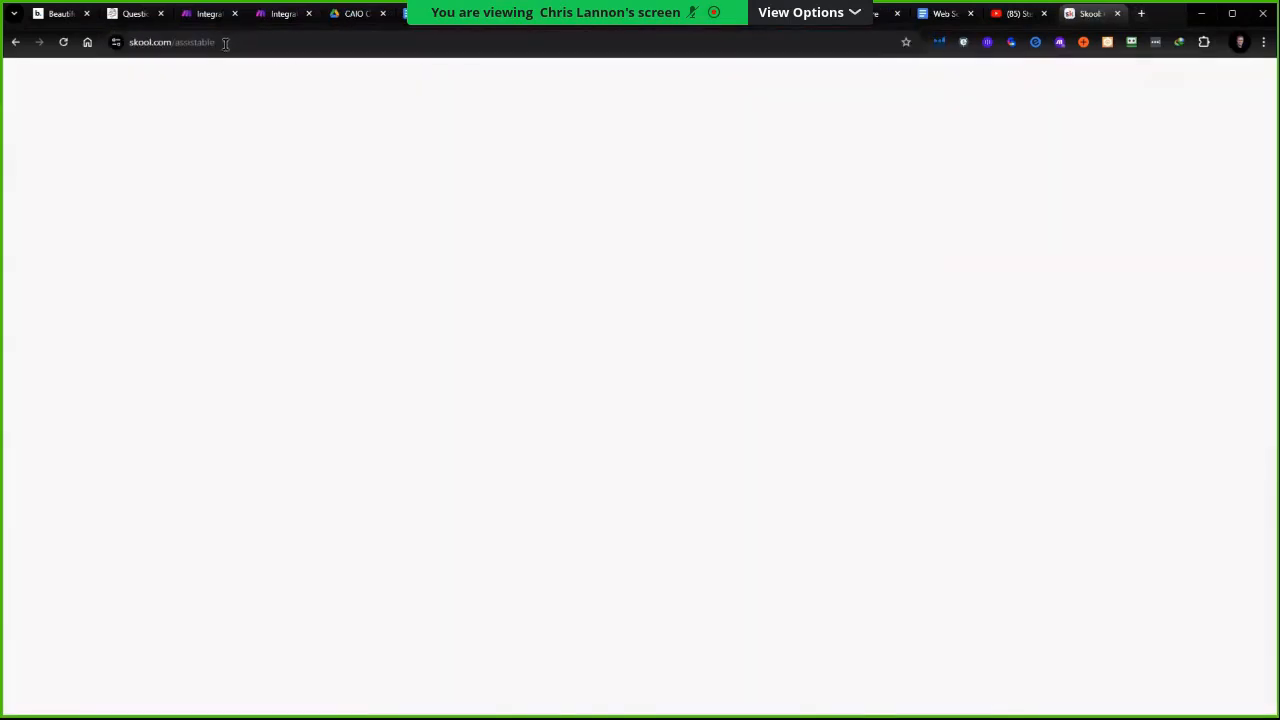
click(398, 80)
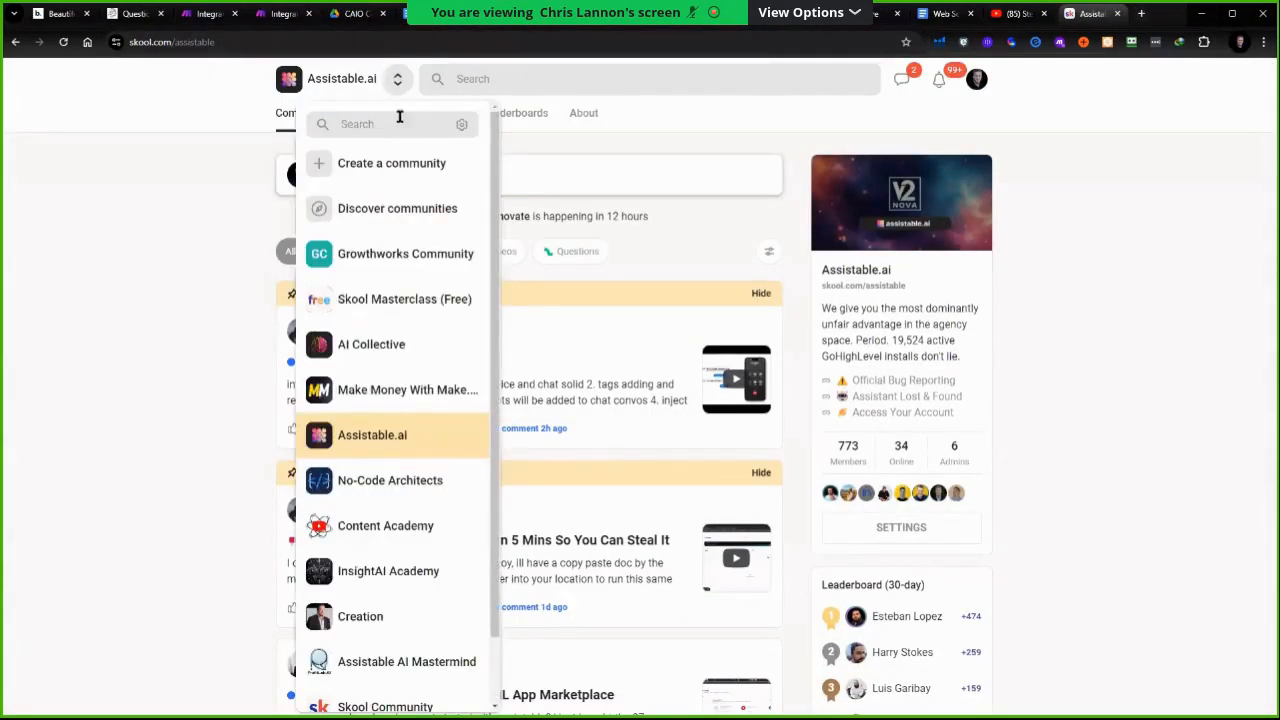
click(365, 492)
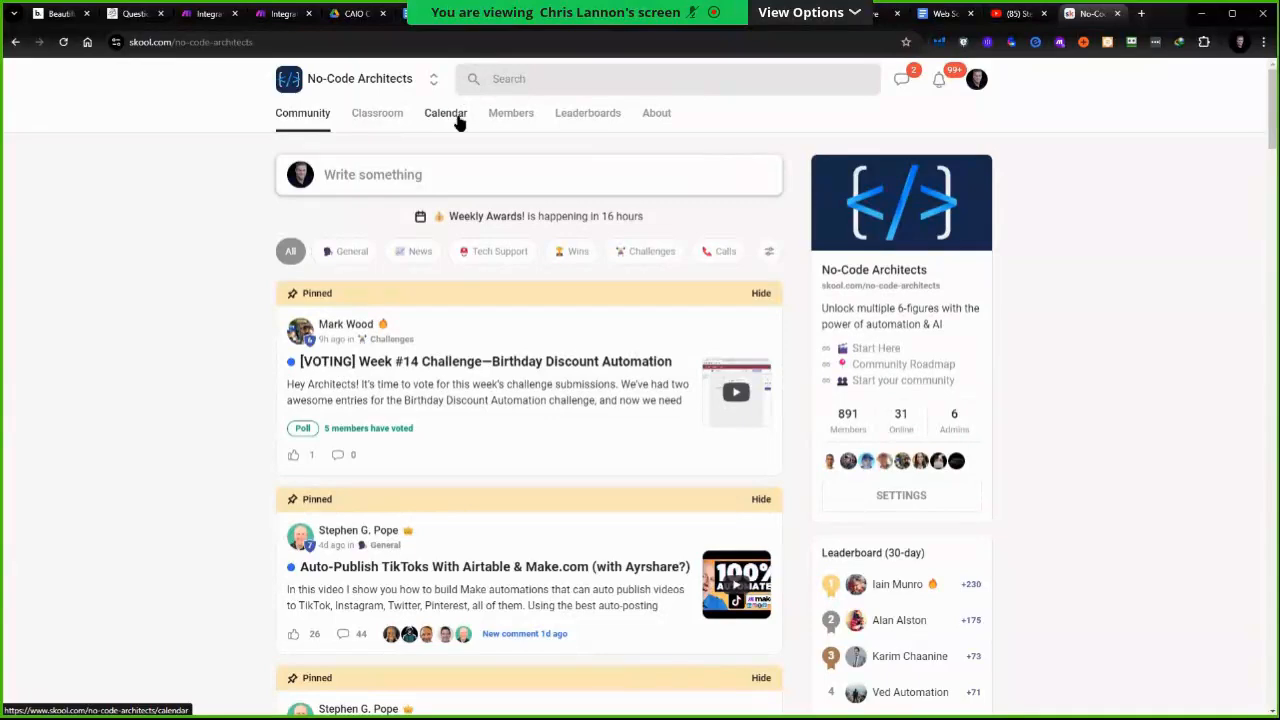
click(384, 116)
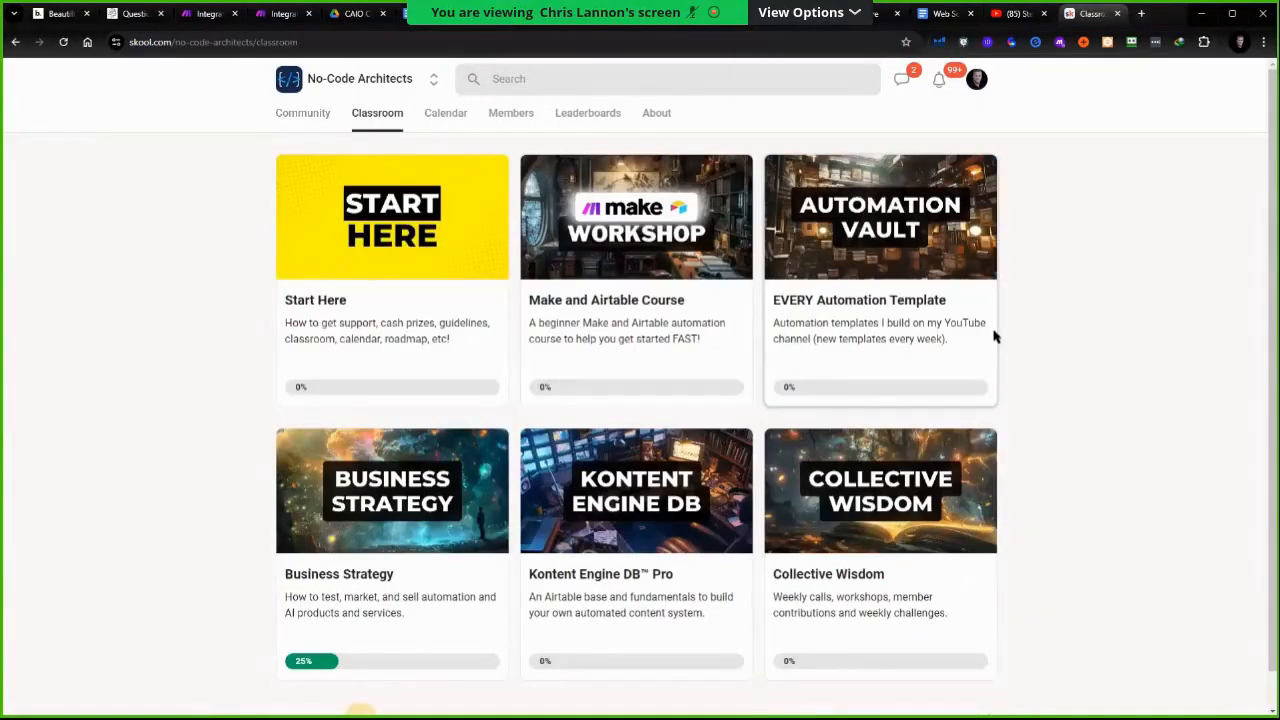
click(866, 322)
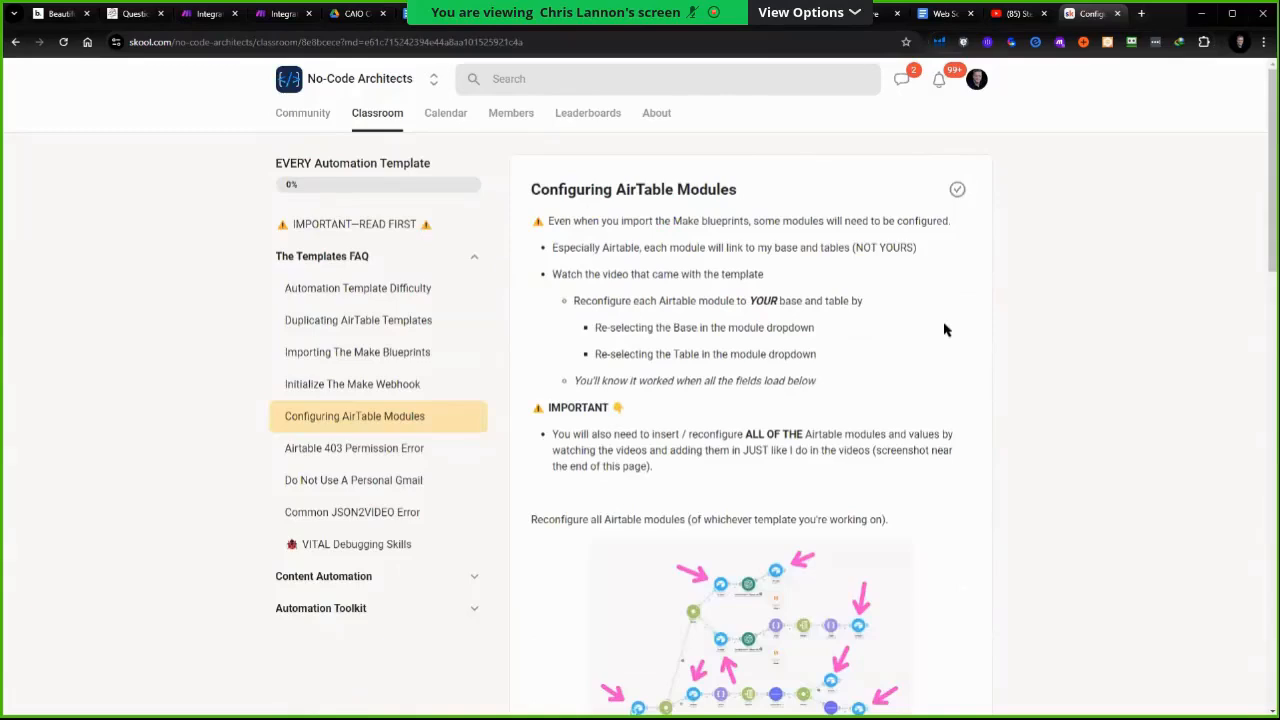
View the enlarged Airtable scenario screenshot on the Configuring AirTable Modules lesson page
scroll(975, 345, down, 3)
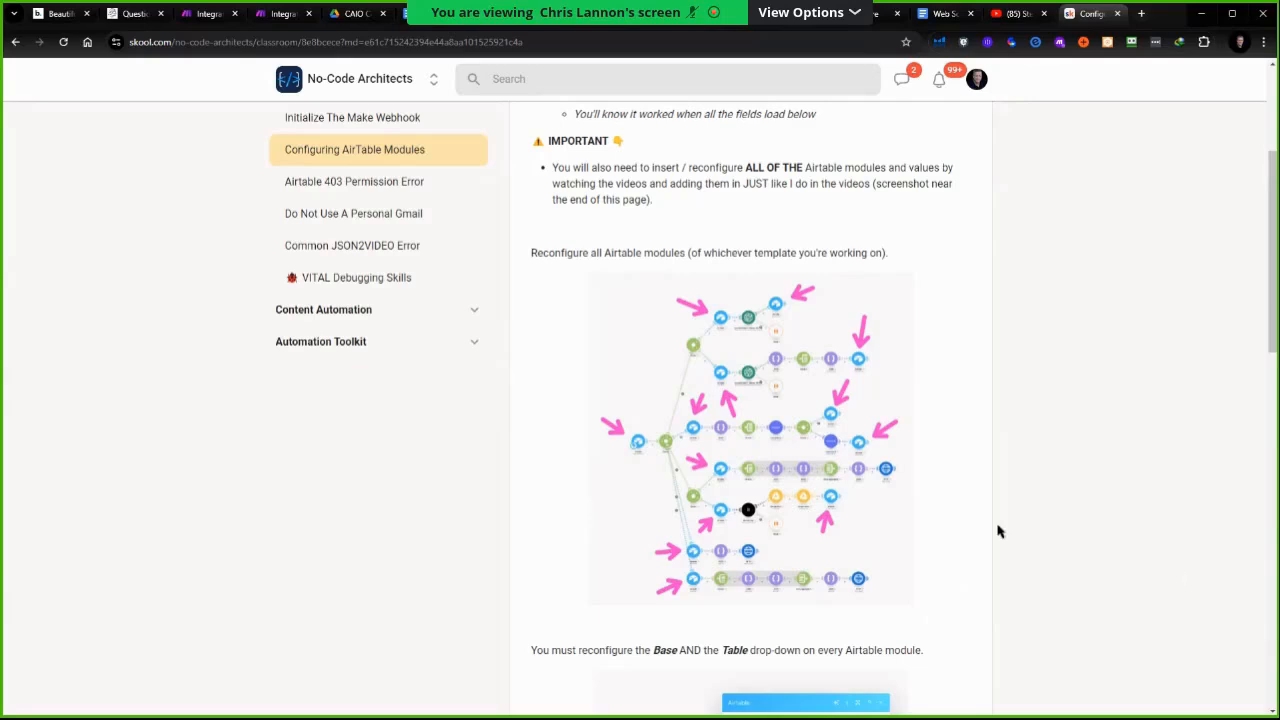
click(792, 467)
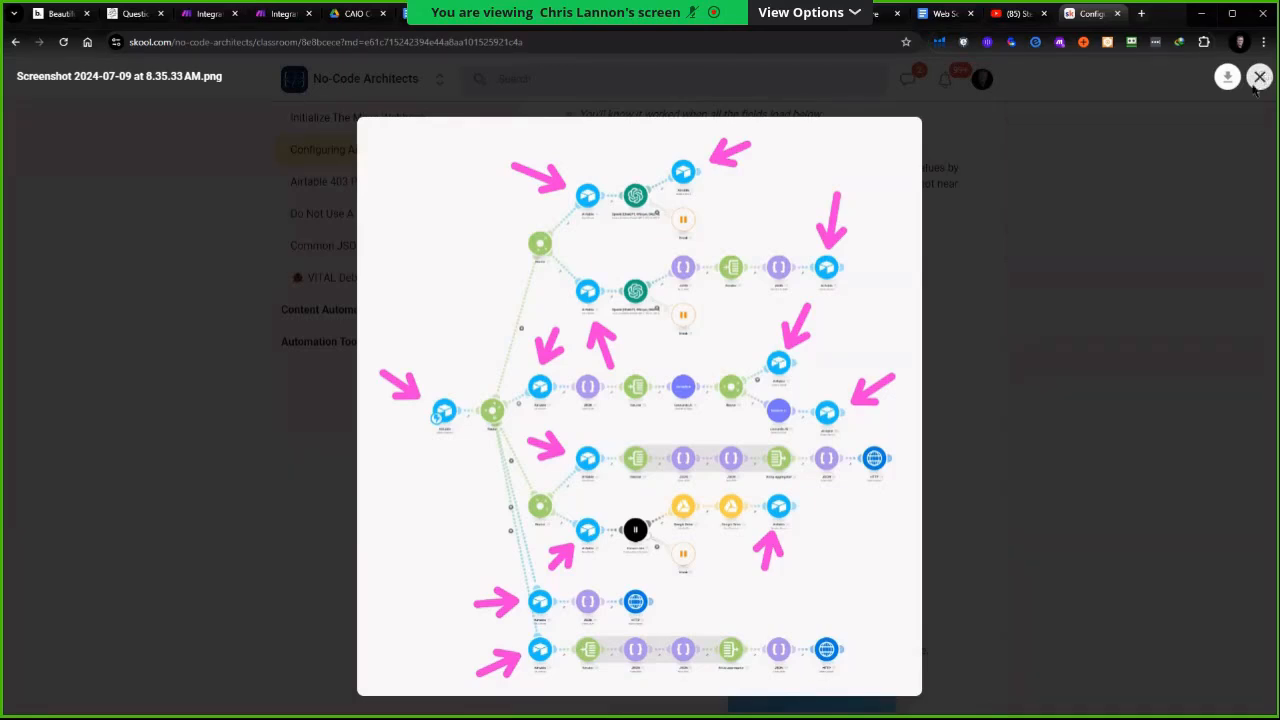
click(1162, 248)
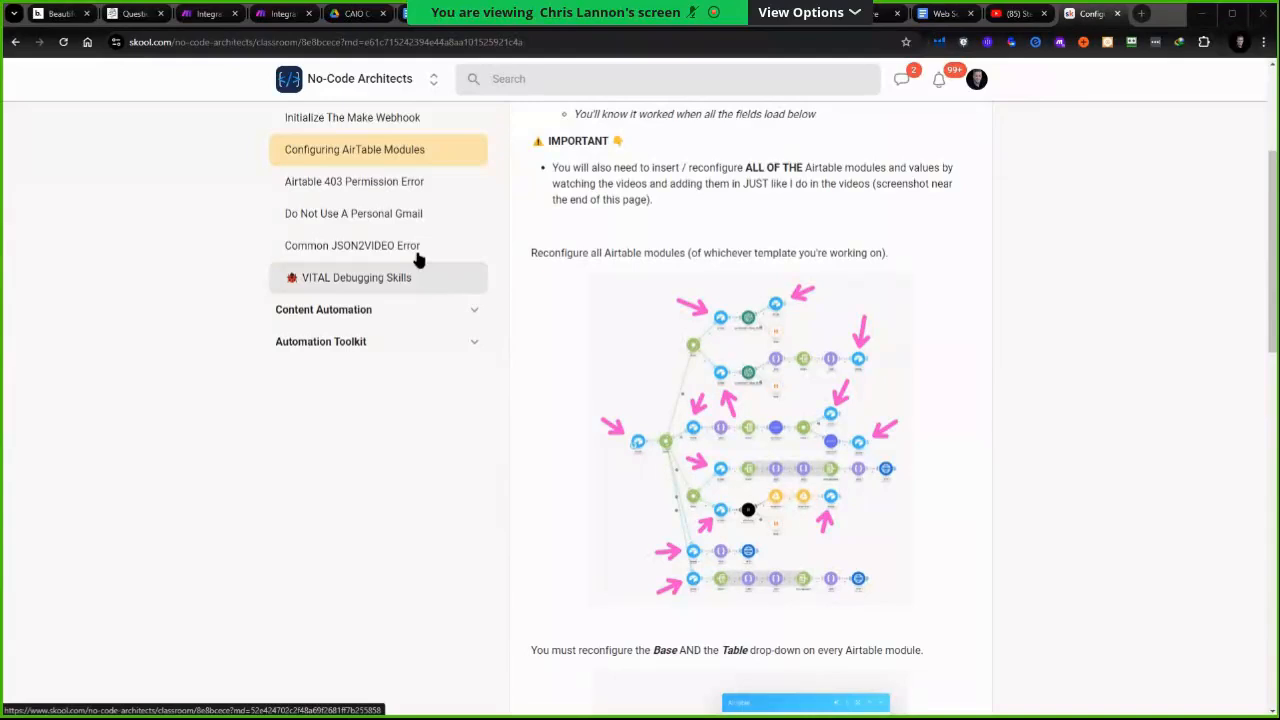
scroll(1118, 250, up, 3)
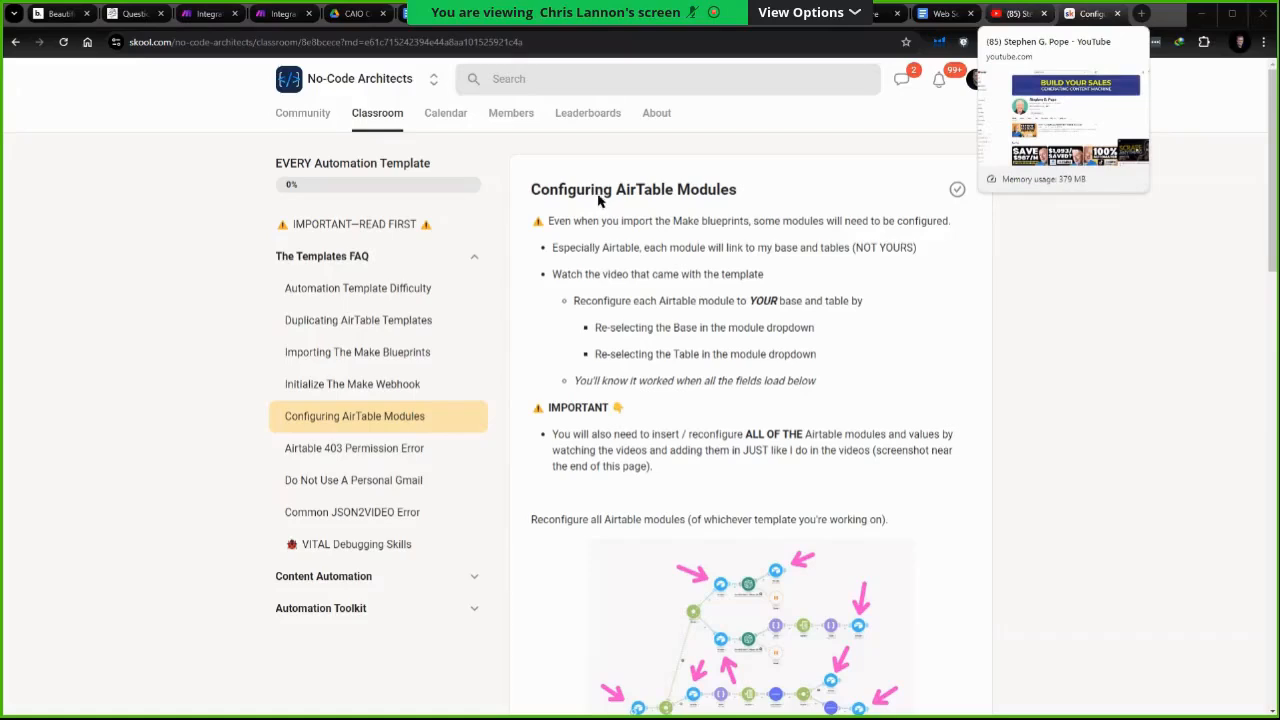
Switch between the YouTube channel and the Skool lesson, scrolling through the channel's video playlists
key(ctrl+shift+Tab)
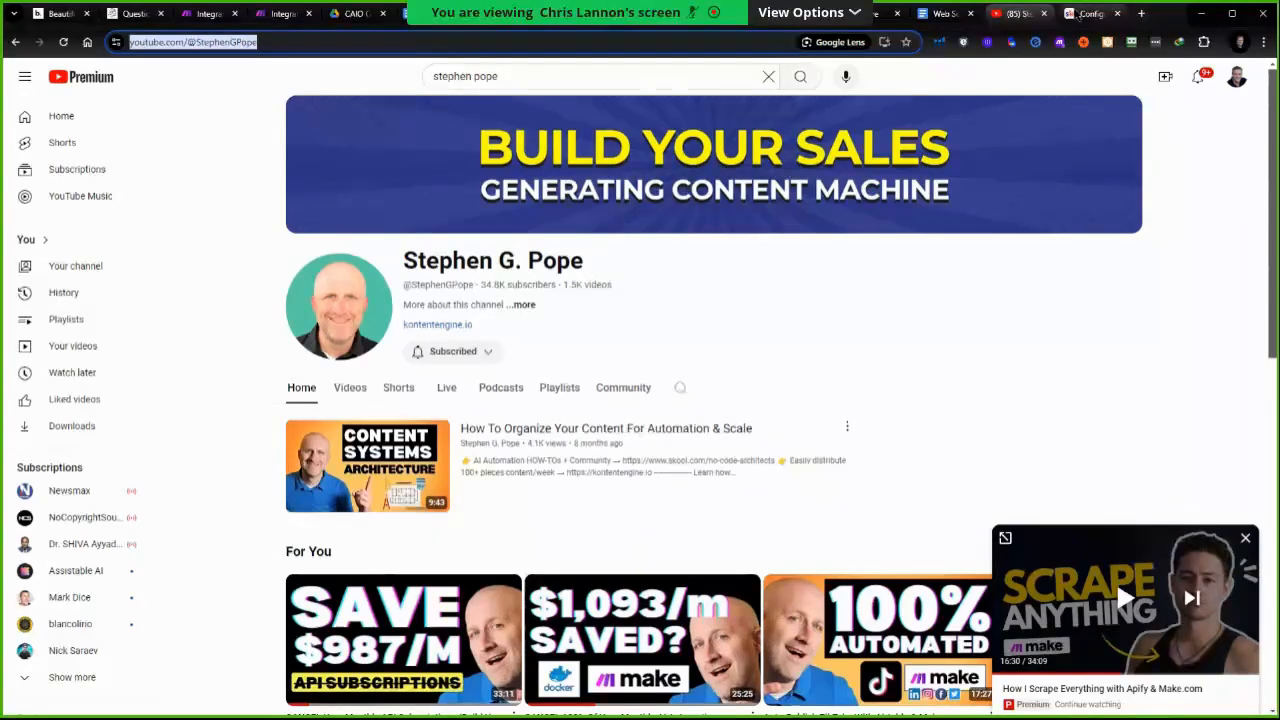
click(1083, 18)
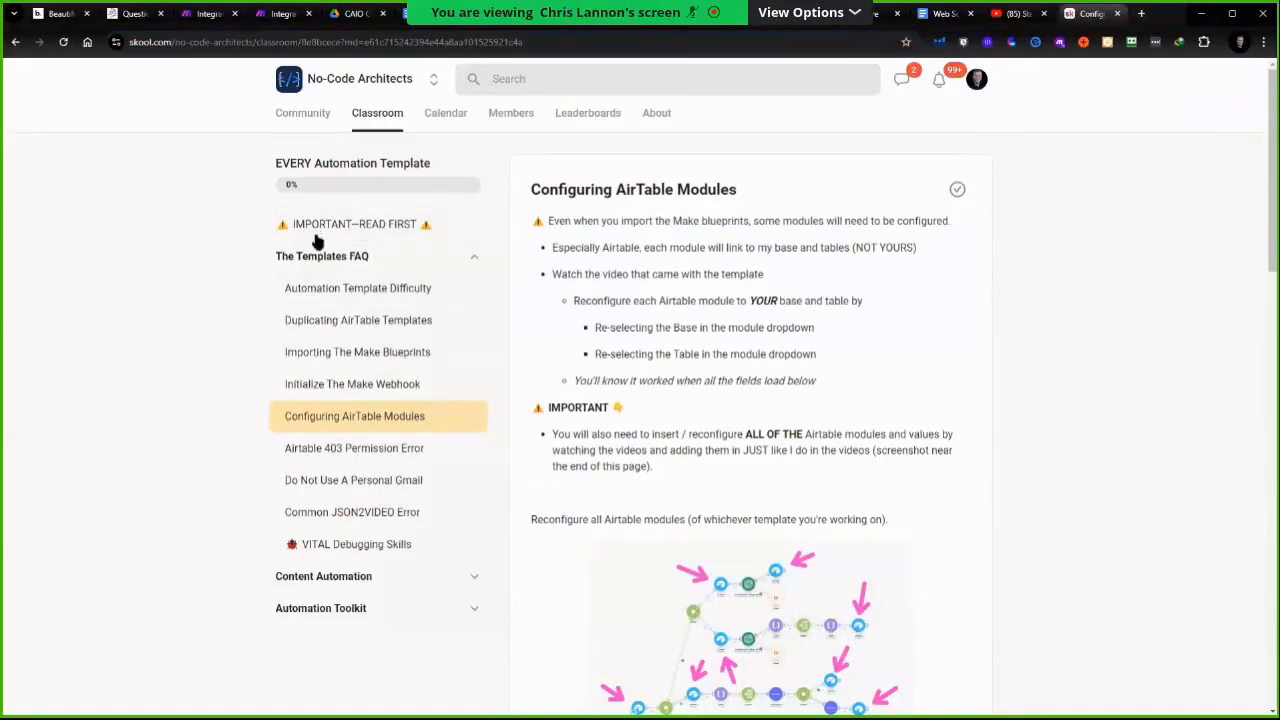
key(ctrl+shift+Tab)
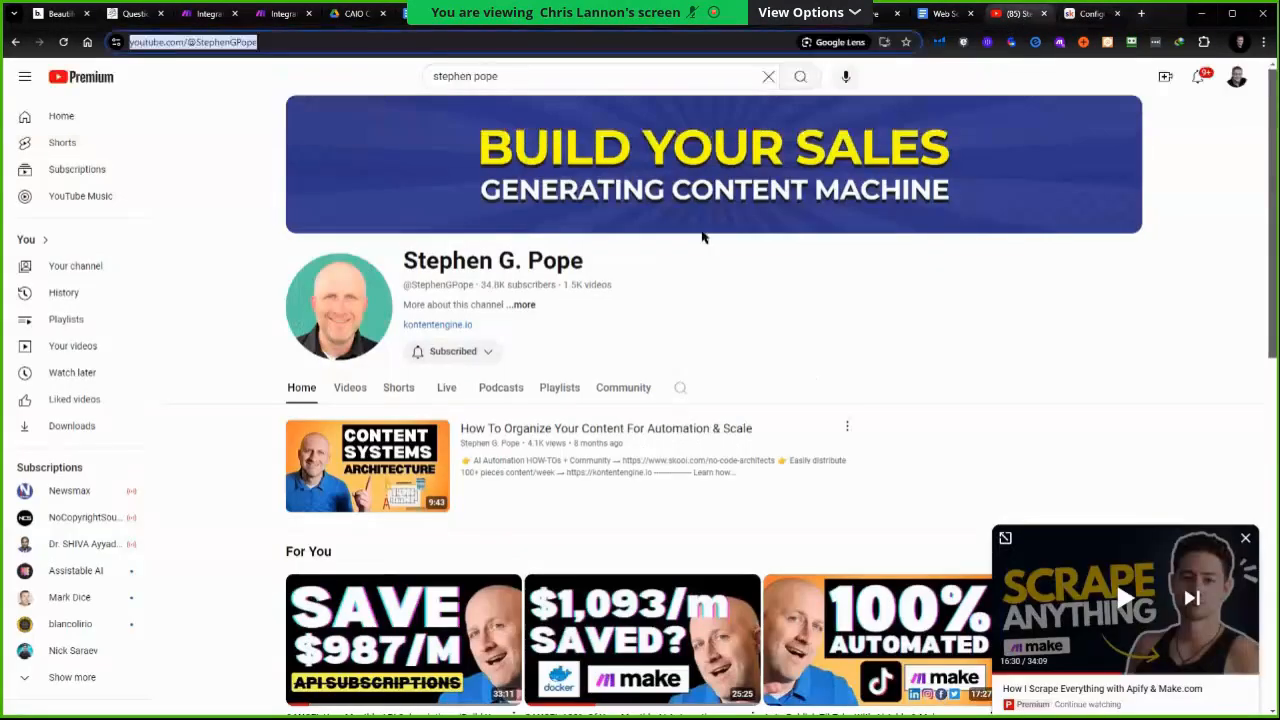
scroll(389, 312, down, 5)
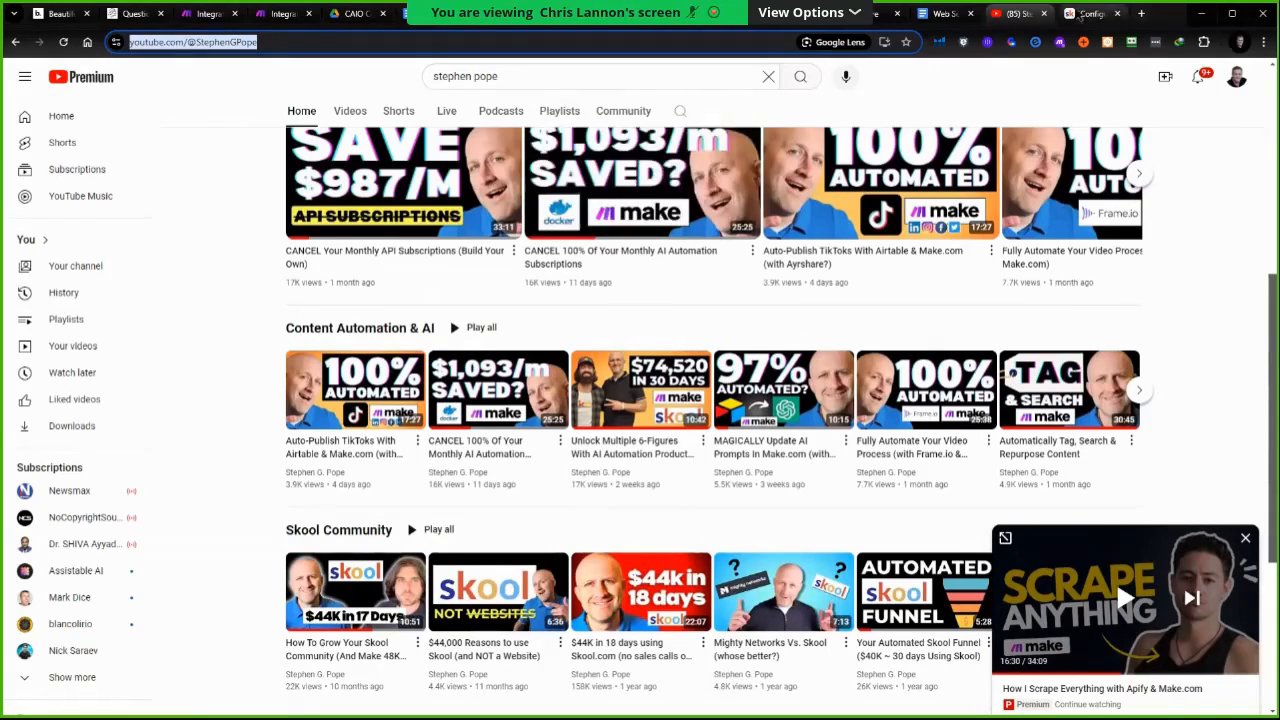
click(1079, 14)
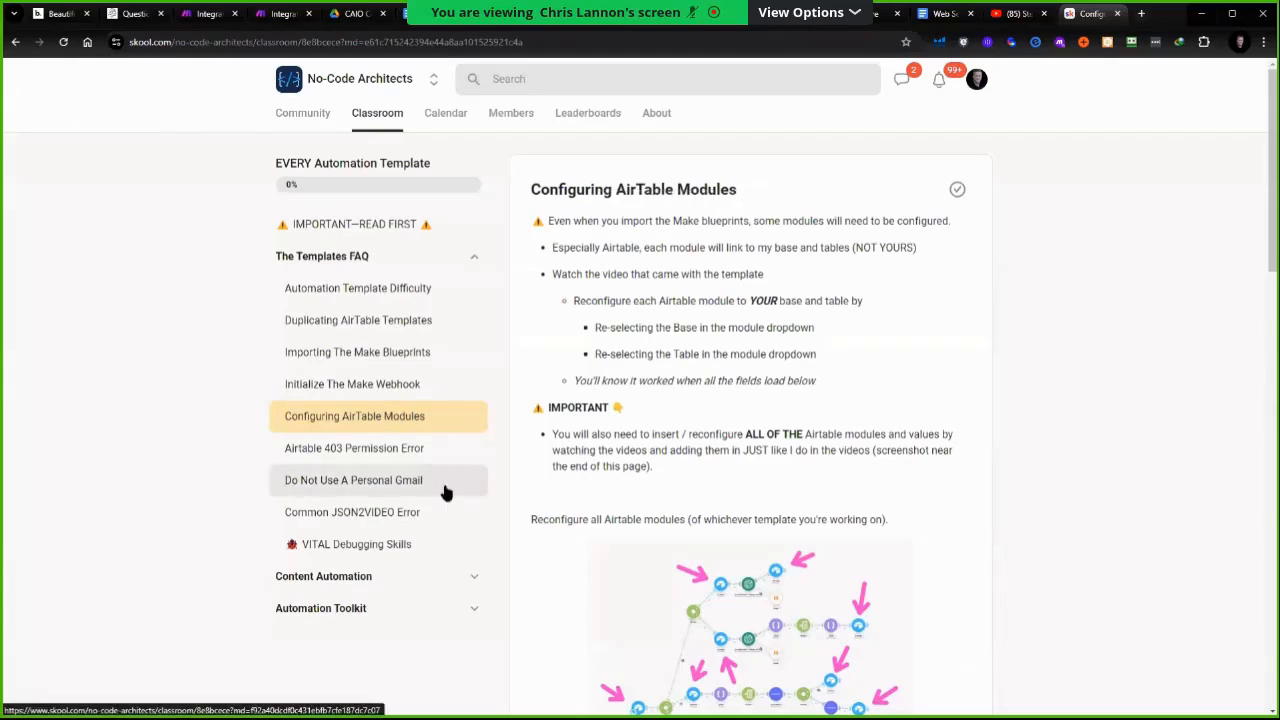
Enlarge the lesson's scenario screenshot once more, close it, and return to the YouTube channel
scroll(794, 446, down, 3)
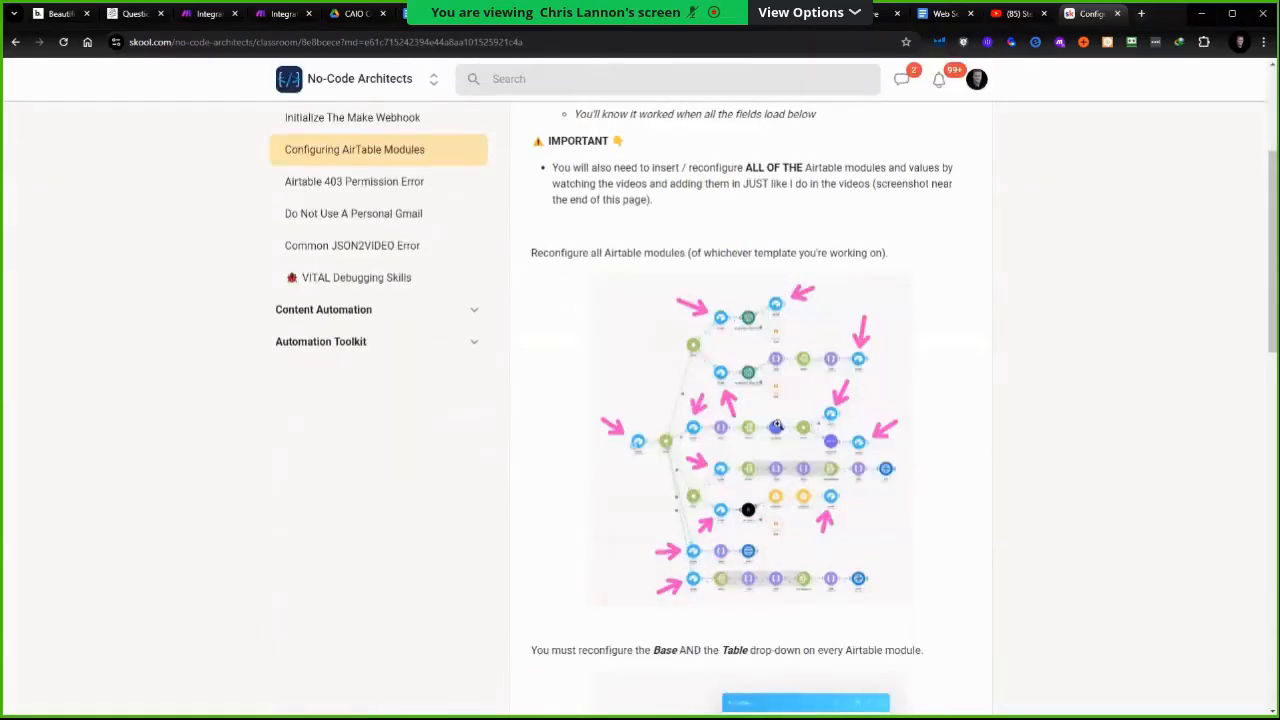
click(776, 466)
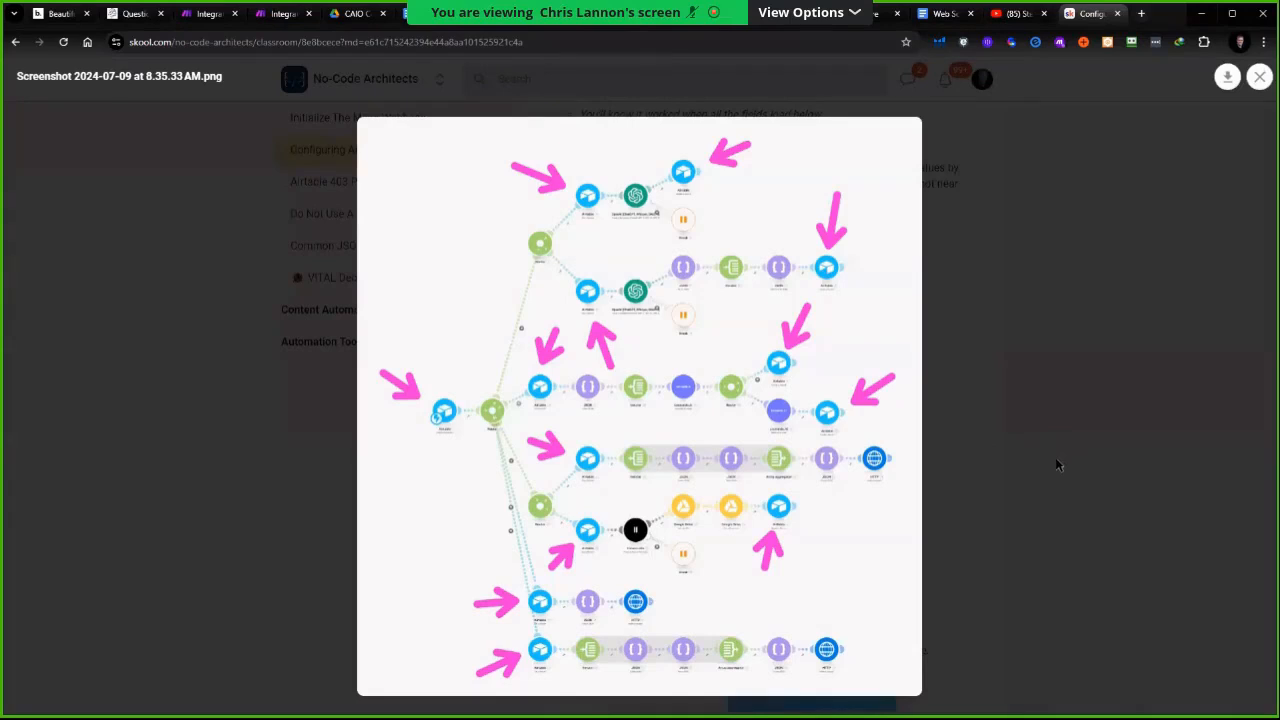
click(1040, 474)
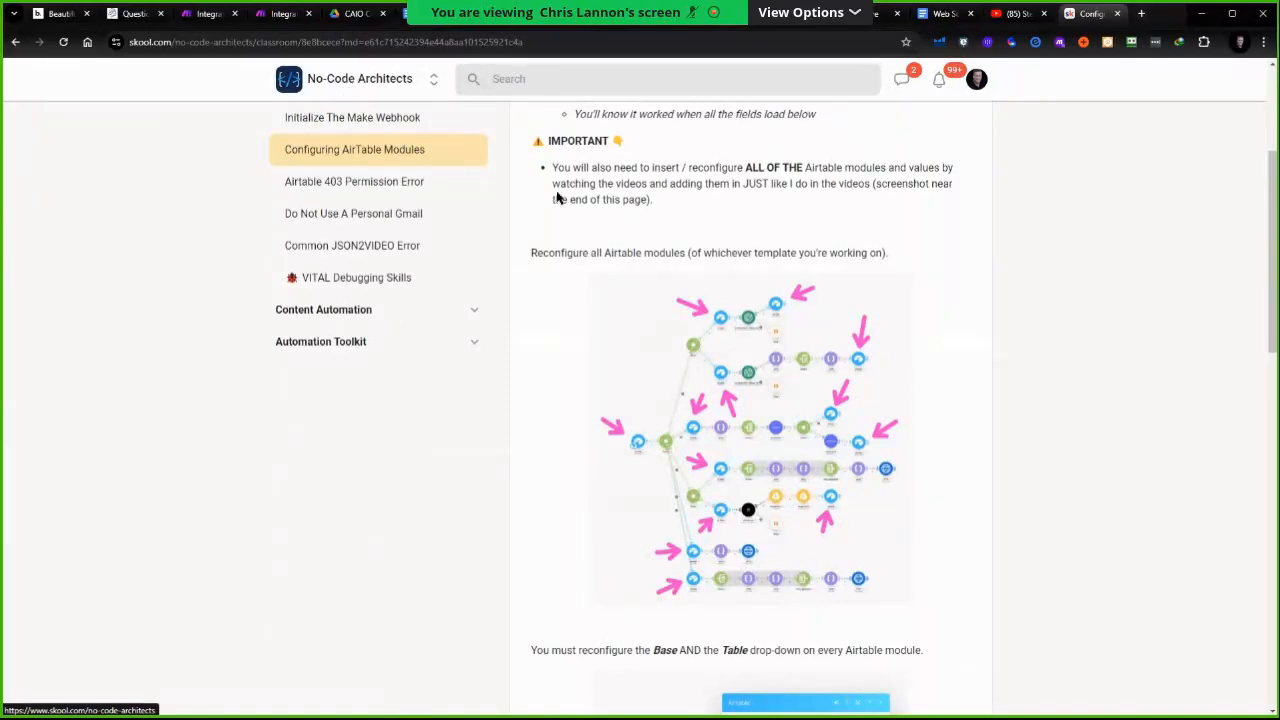
scroll(555, 193, up, 3)
key(ctrl+shift+Tab)
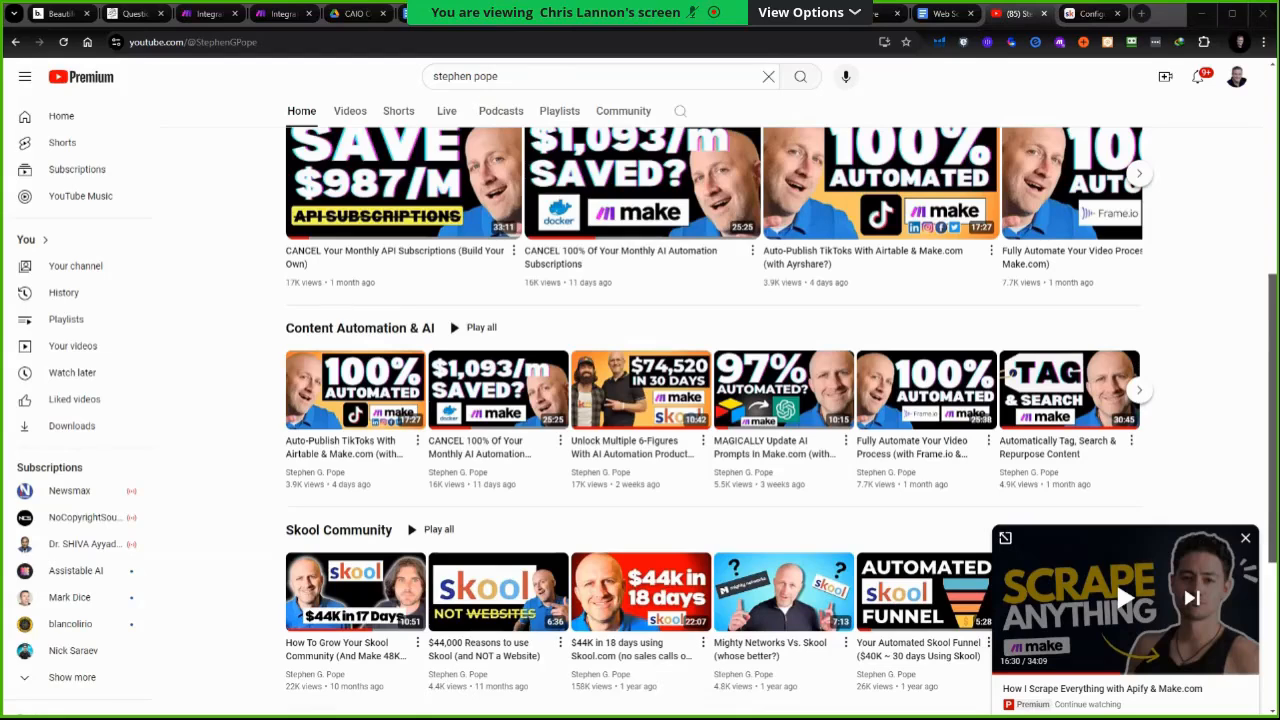
Return to the Beautiful.ai presentation and step back through the slides to the title slide
click(68, 14)
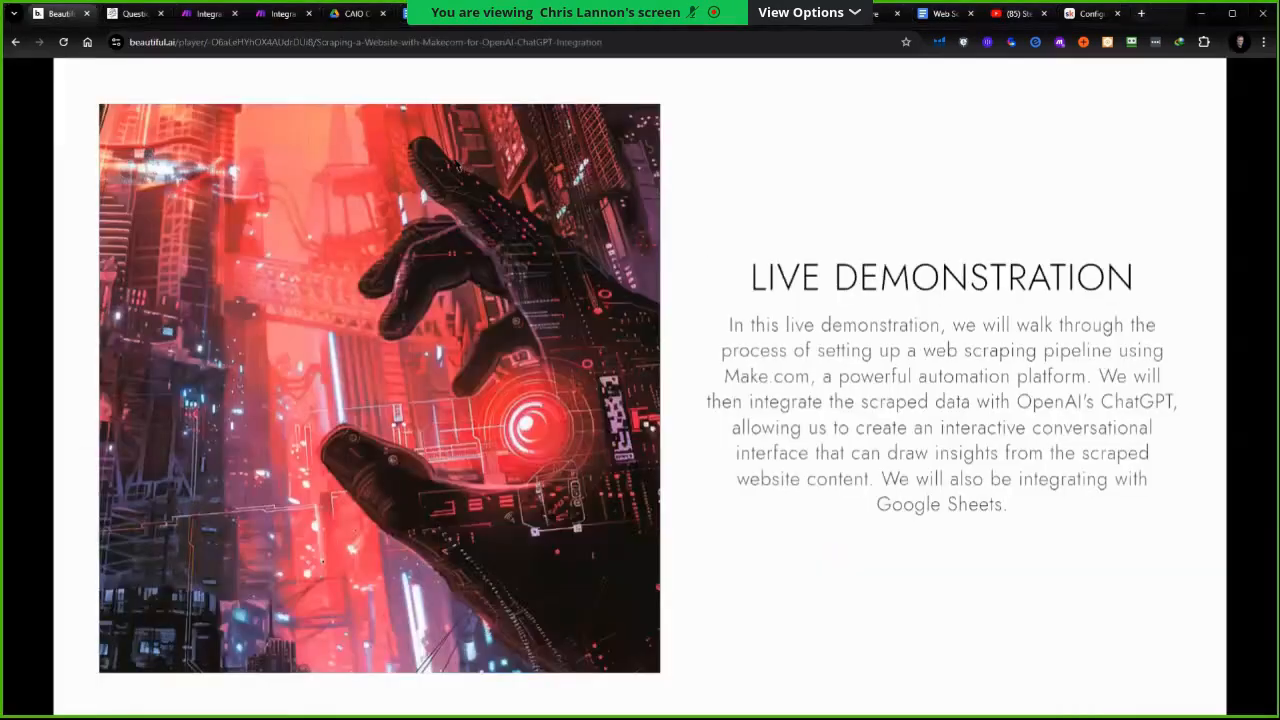
key(Left)
key(Left)
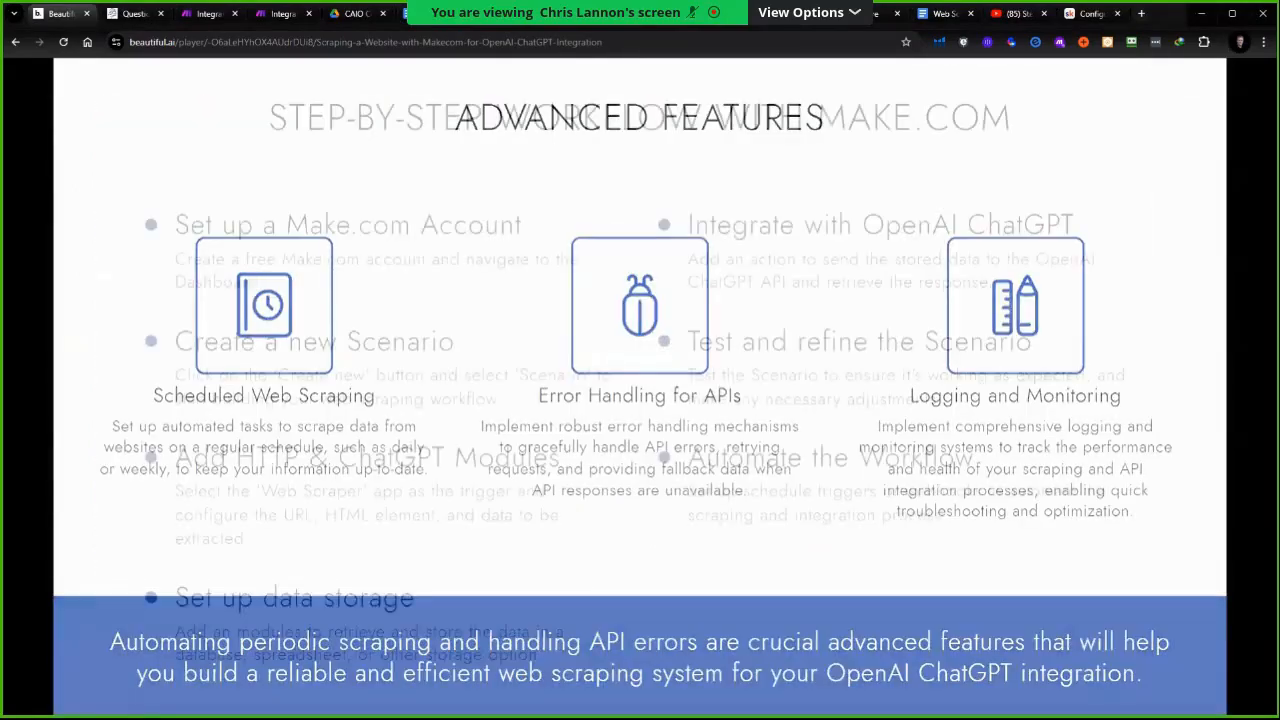
key(Left)
key(Left)
key(Left)
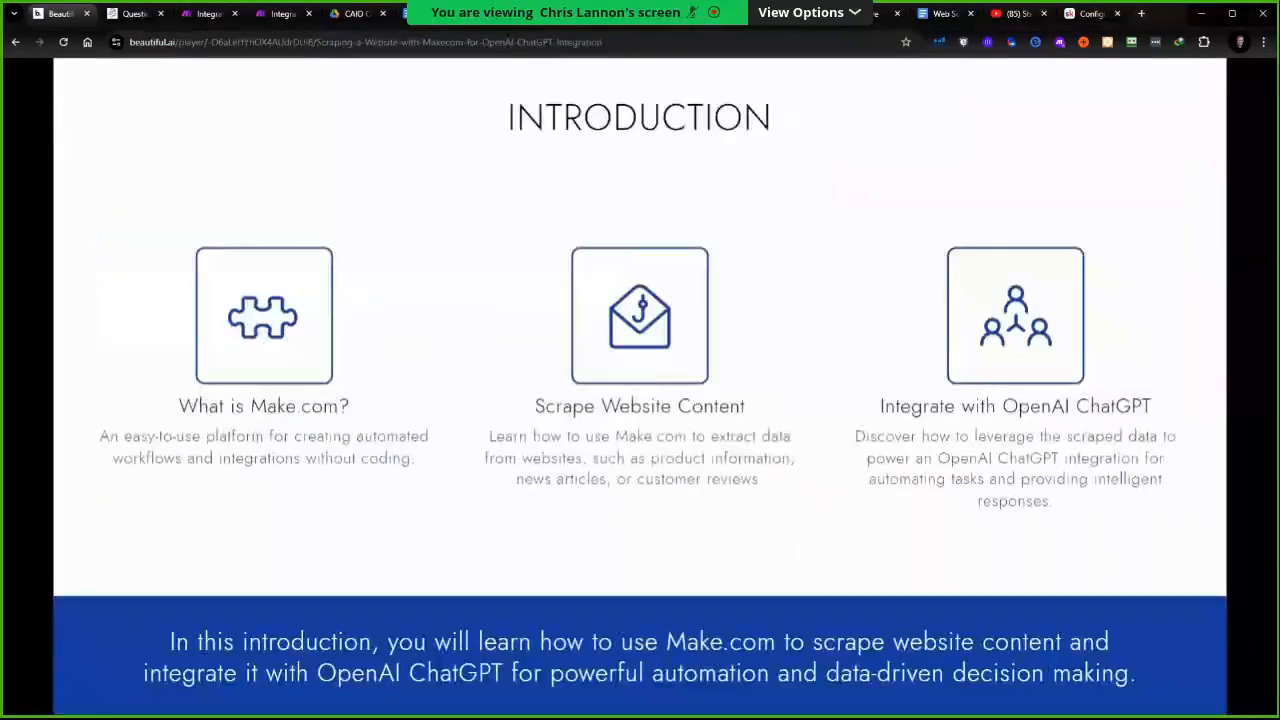
key(Left)
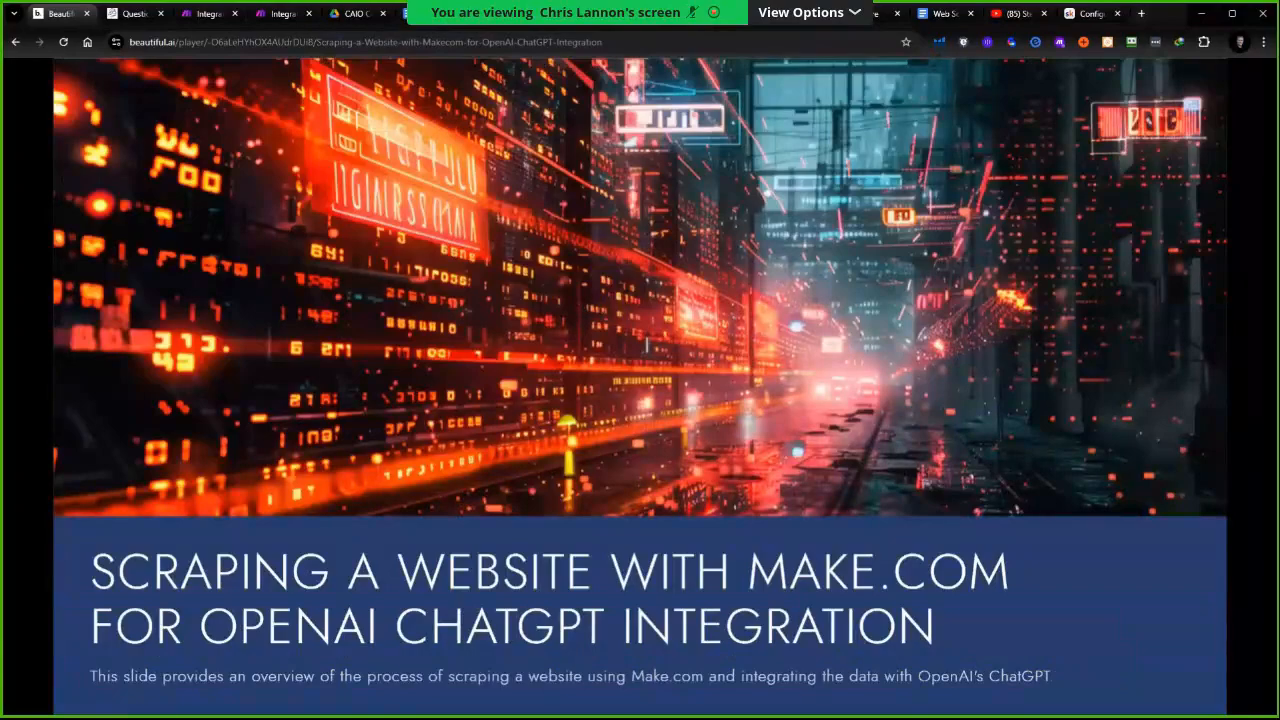